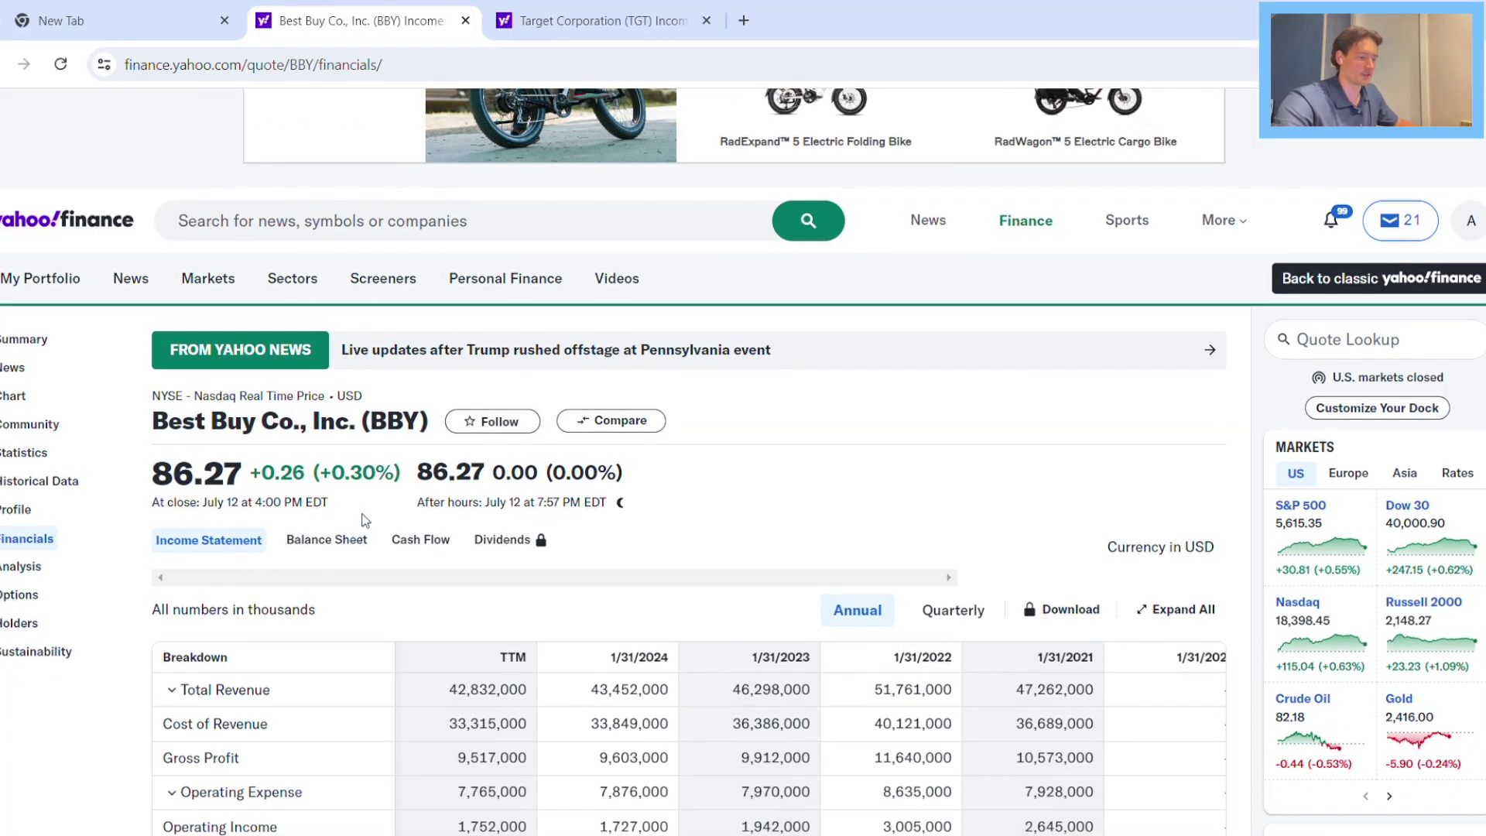
Scroll down Best Buy's annual income statement on Yahoo Finance.
scroll(690, 464, down, 1)
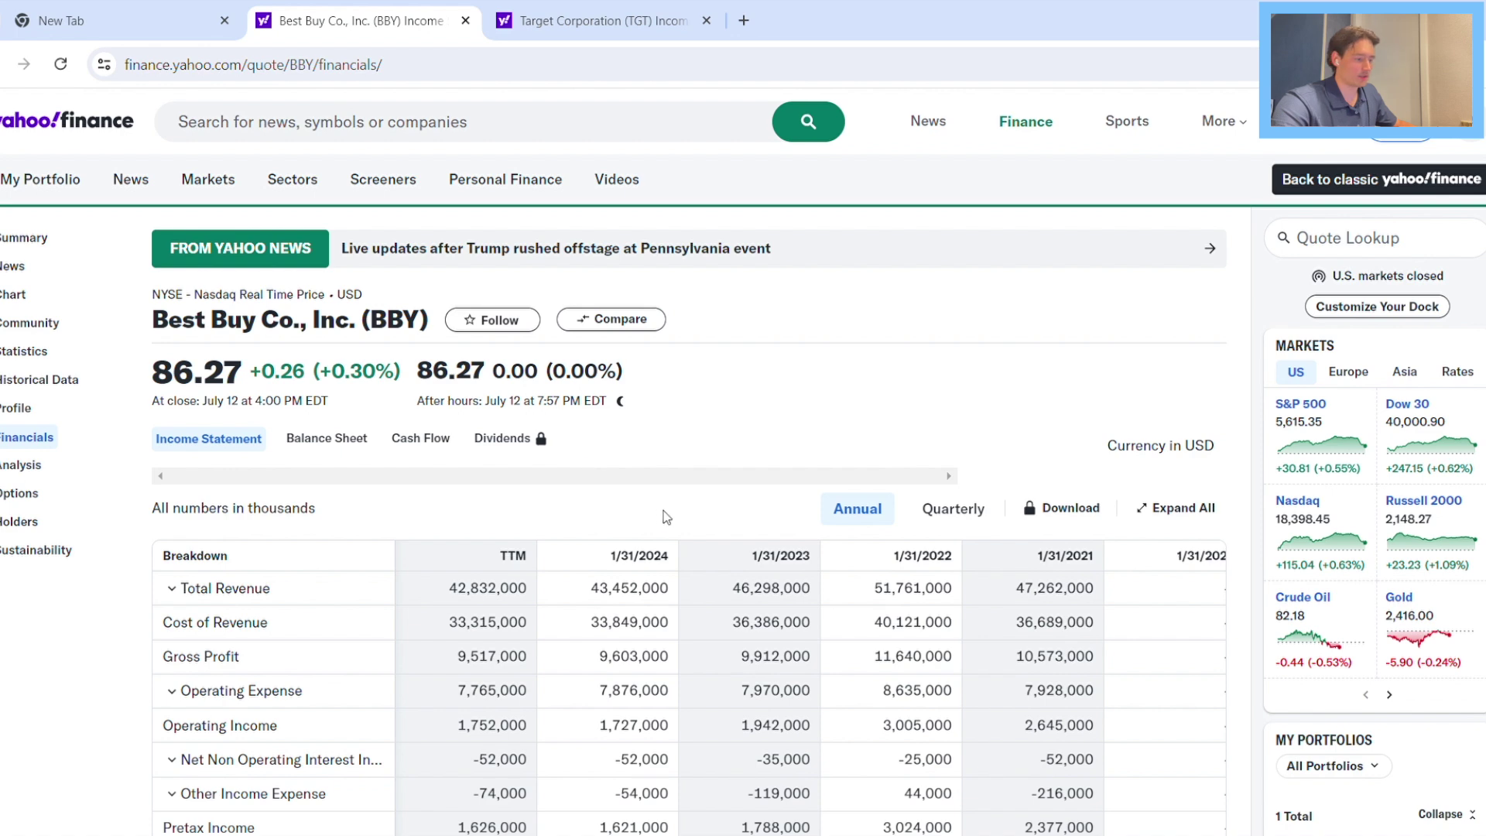
scroll(680, 488, down, 3)
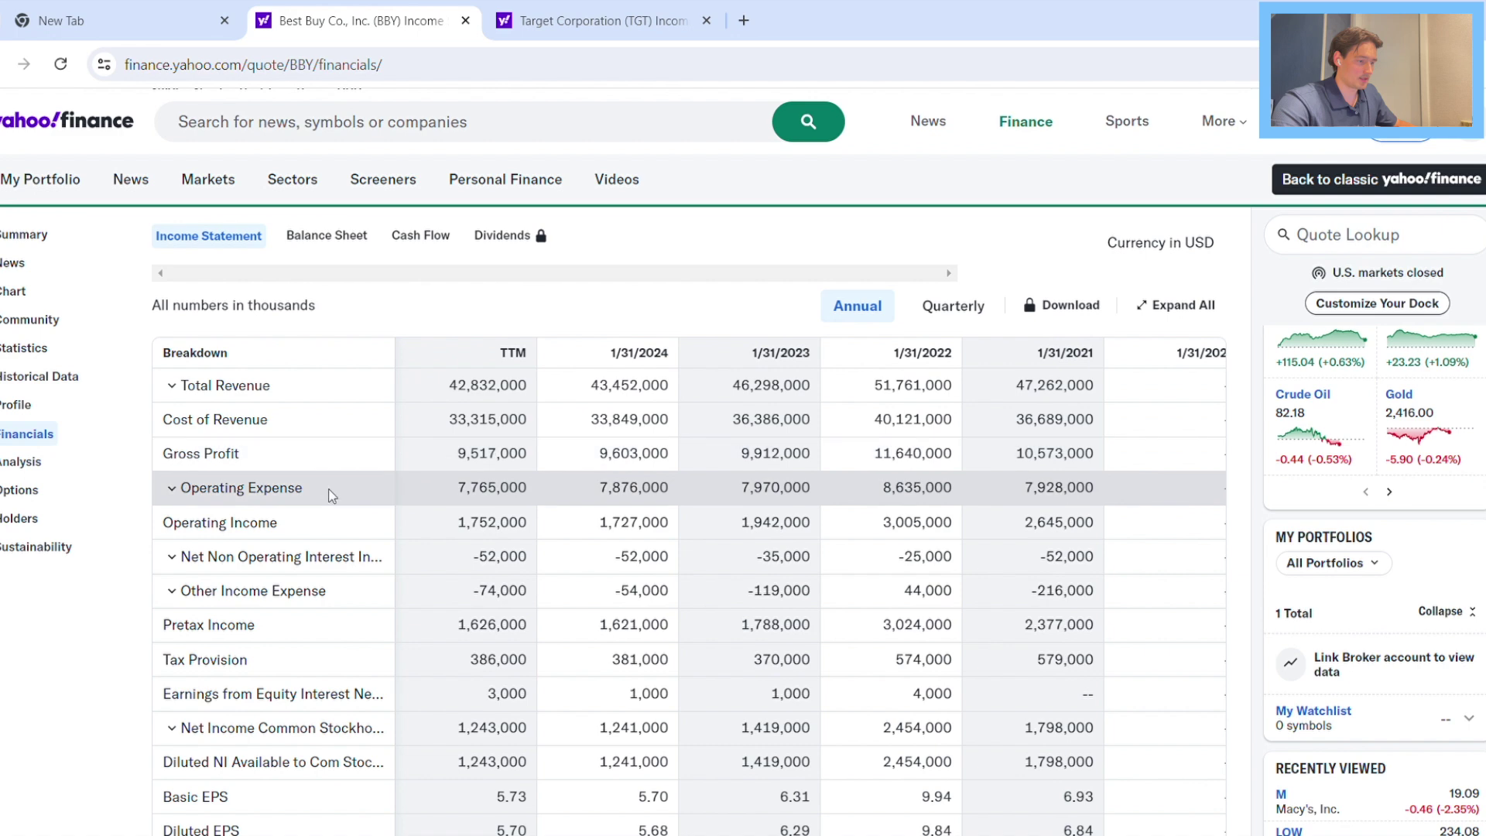
scroll(357, 428, down, 1)
scroll(385, 432, down, 1)
scroll(391, 433, down, 1)
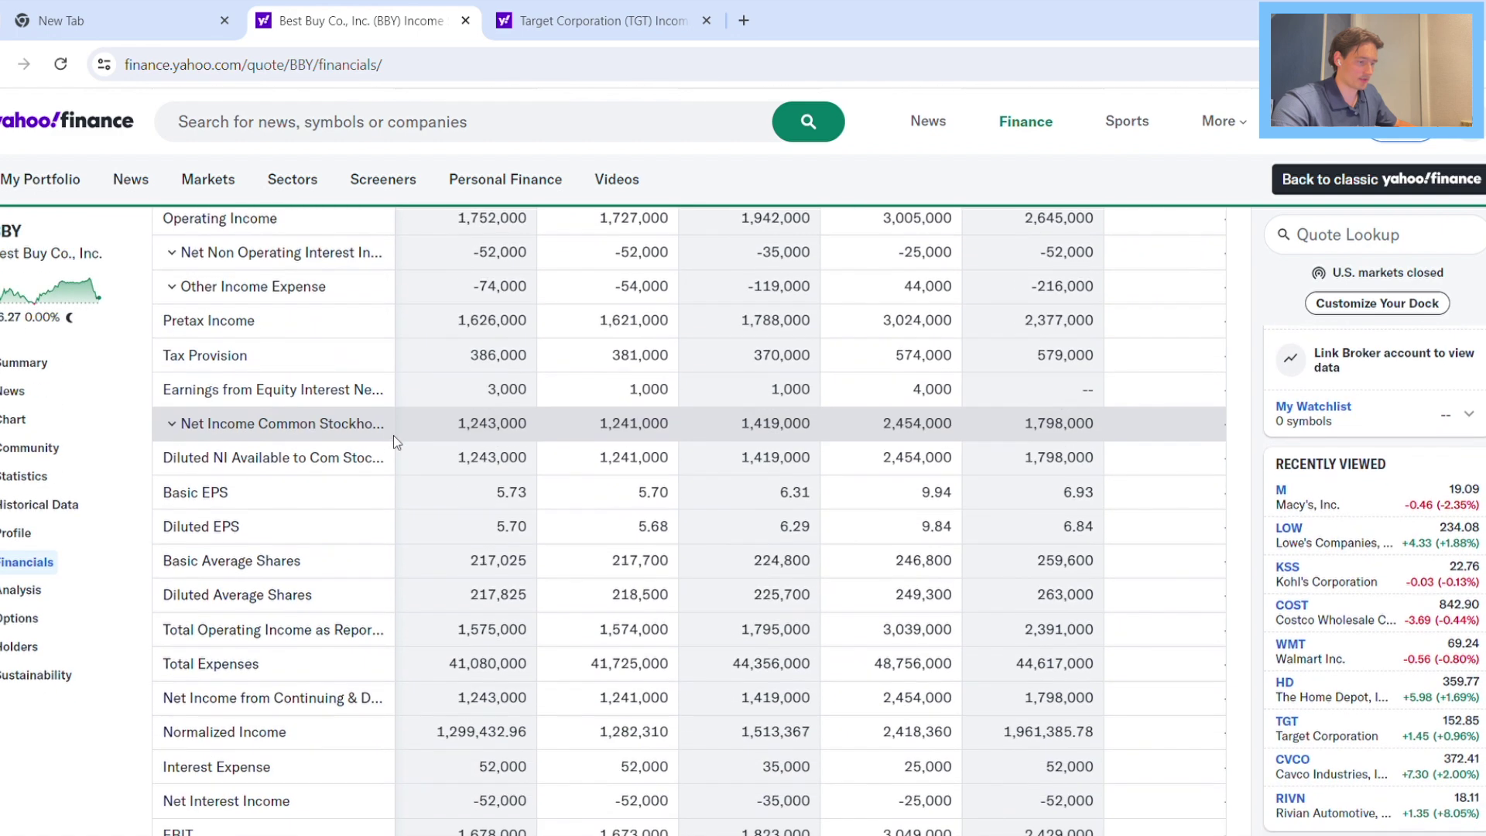
scroll(397, 457, up, 1)
scroll(394, 457, down, 1)
scroll(394, 457, up, 5)
Open Best Buy's balance sheet and expand Total Assets, Current Assets and the cash rows.
click(325, 335)
scroll(488, 418, down, 3)
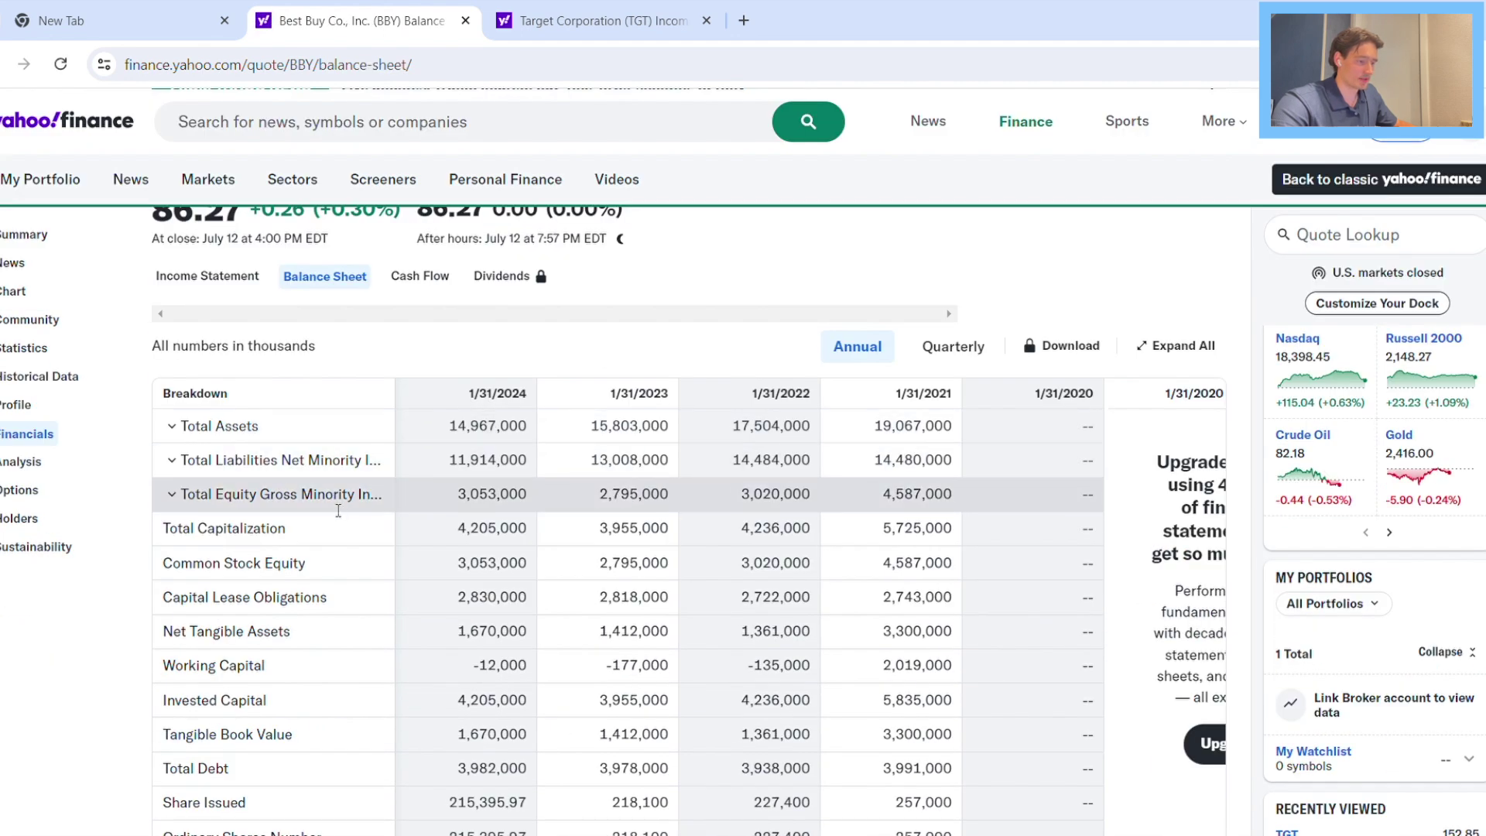
click(219, 426)
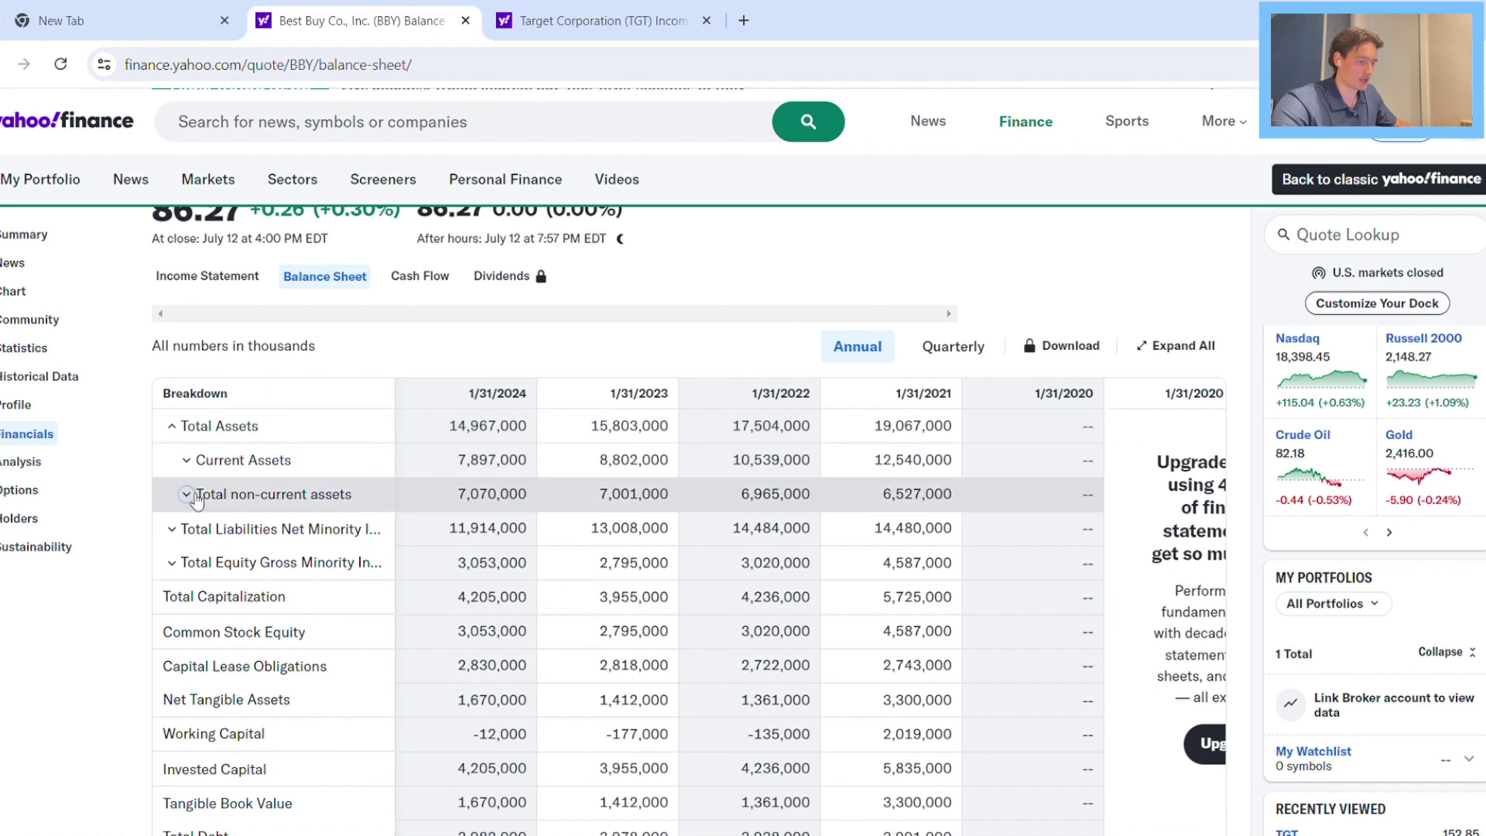
click(195, 461)
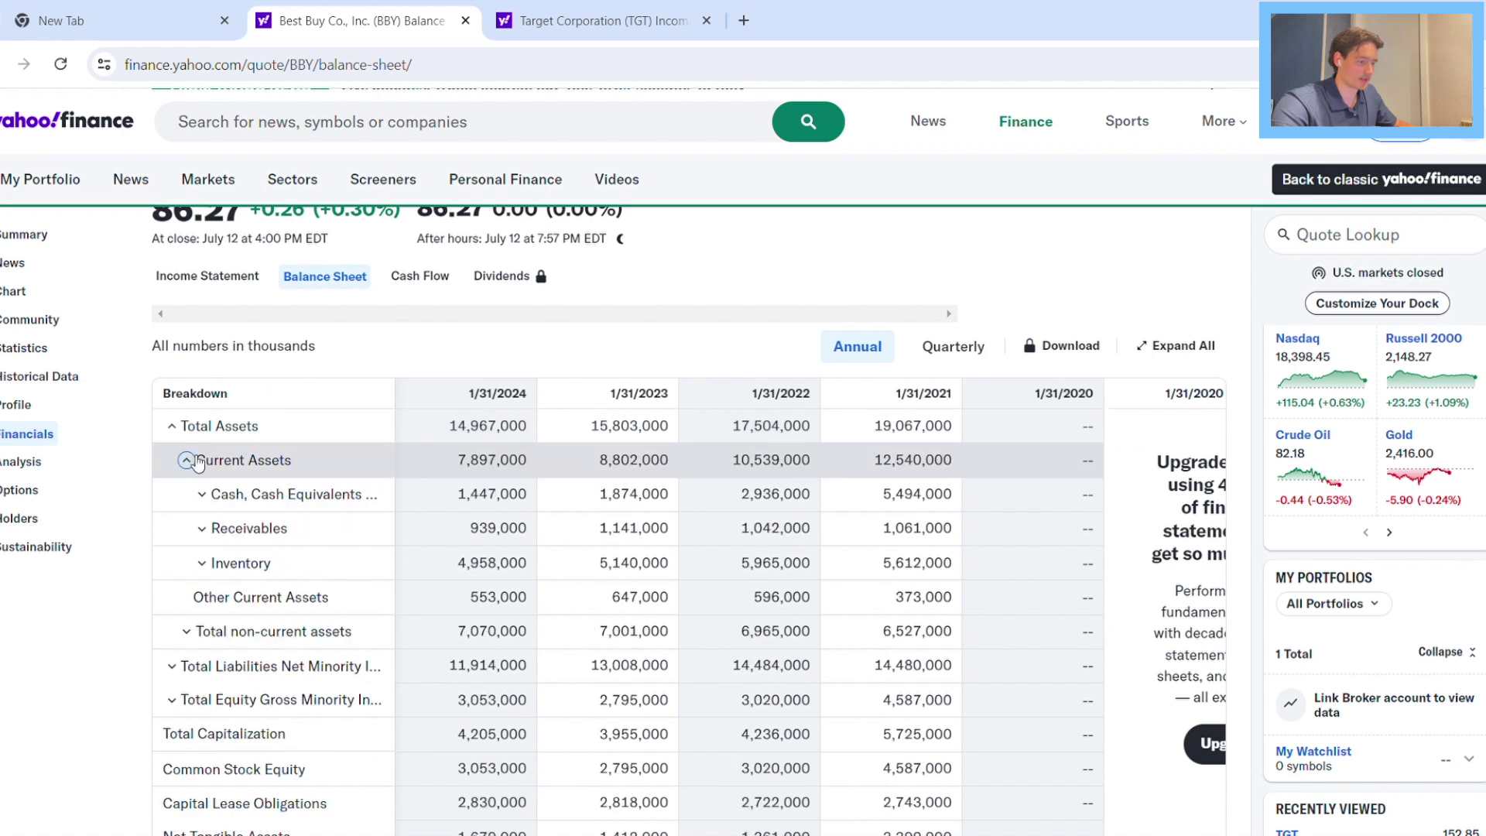
click(215, 500)
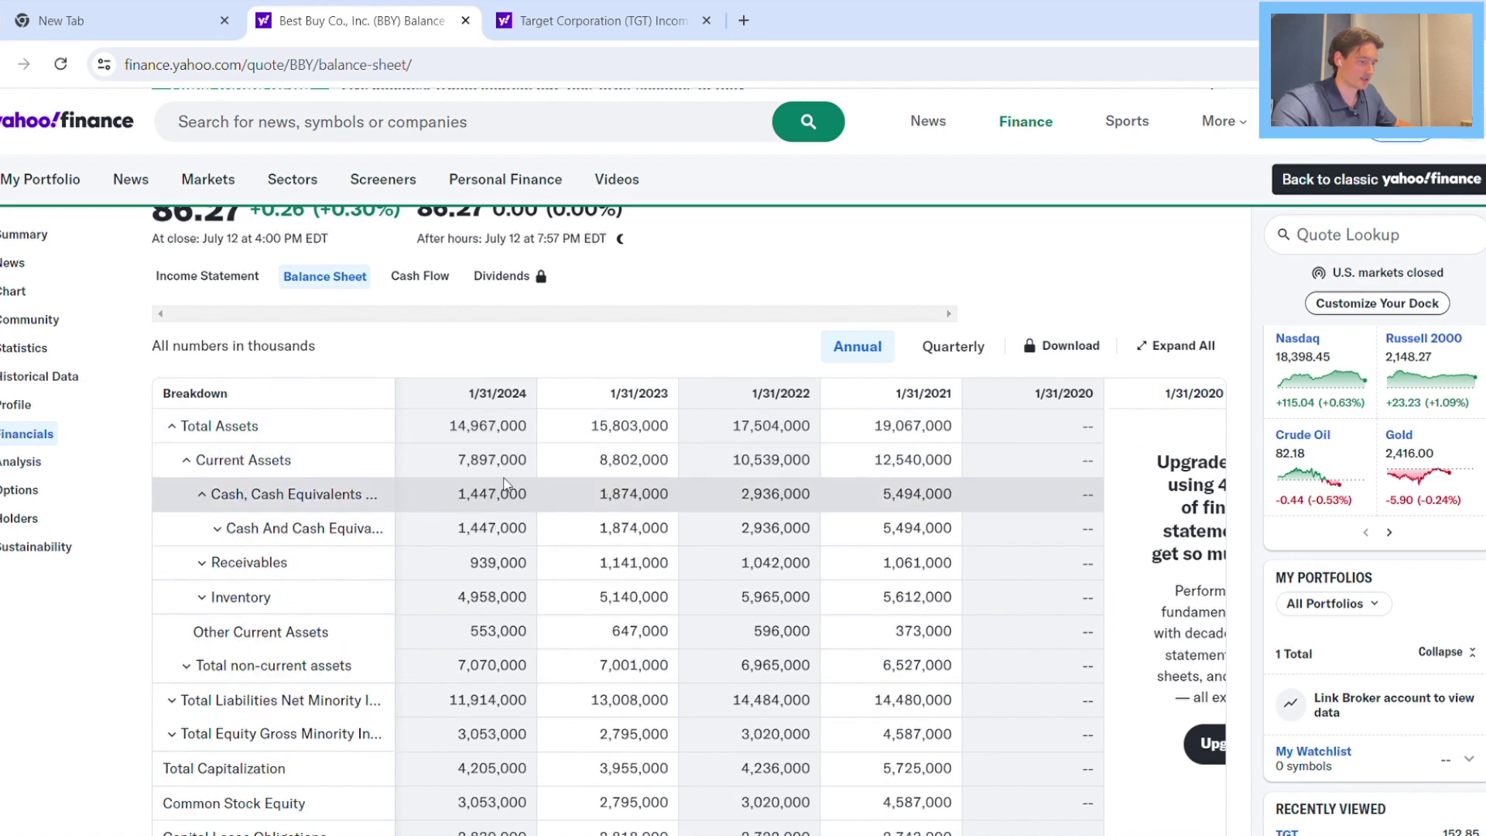
click(217, 529)
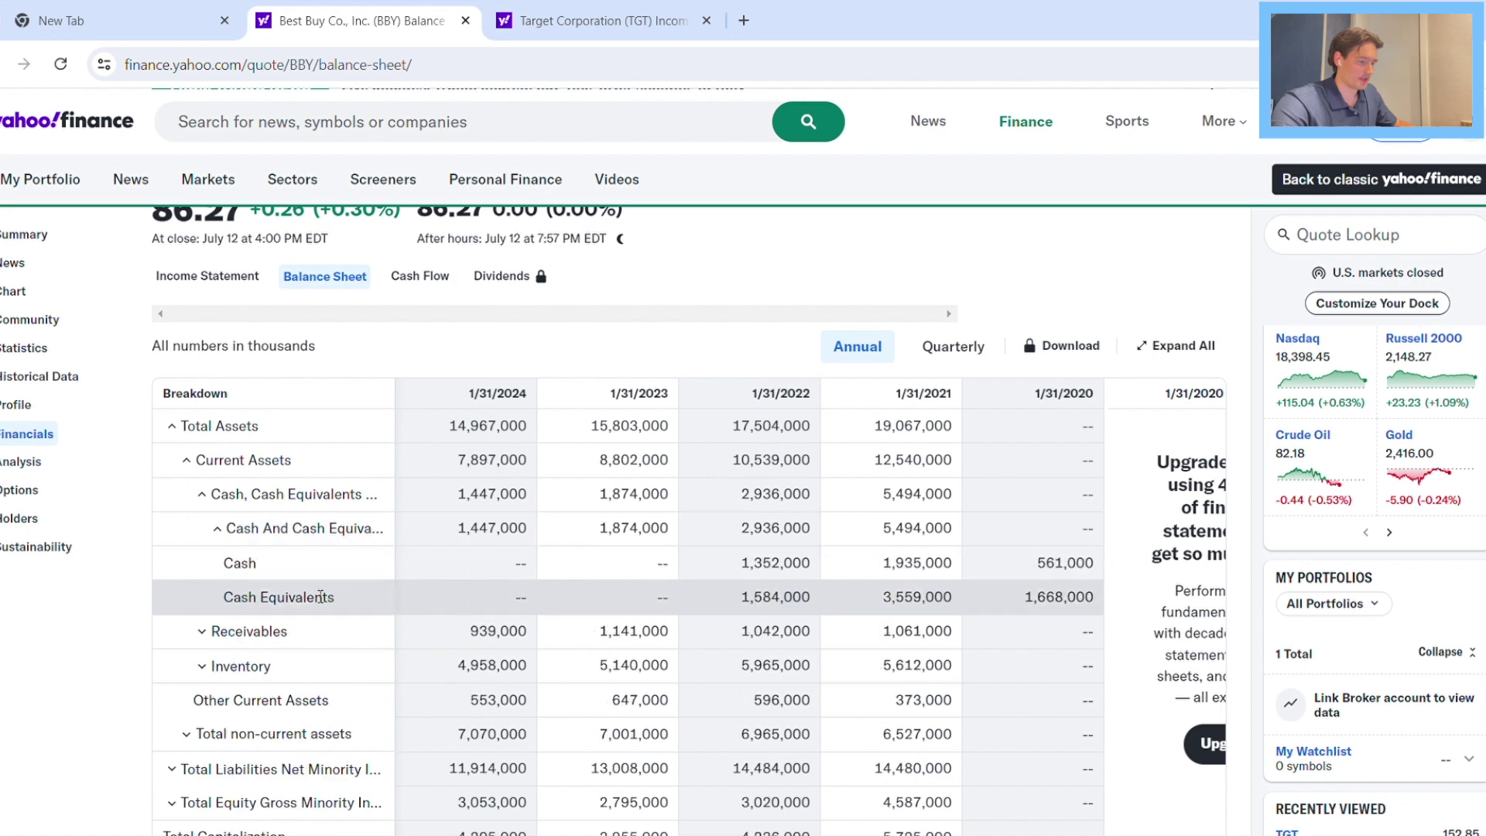
Select the 1/31/2024 cash and cash equivalents figure of 1,447,000.
drag(457, 495, 528, 505)
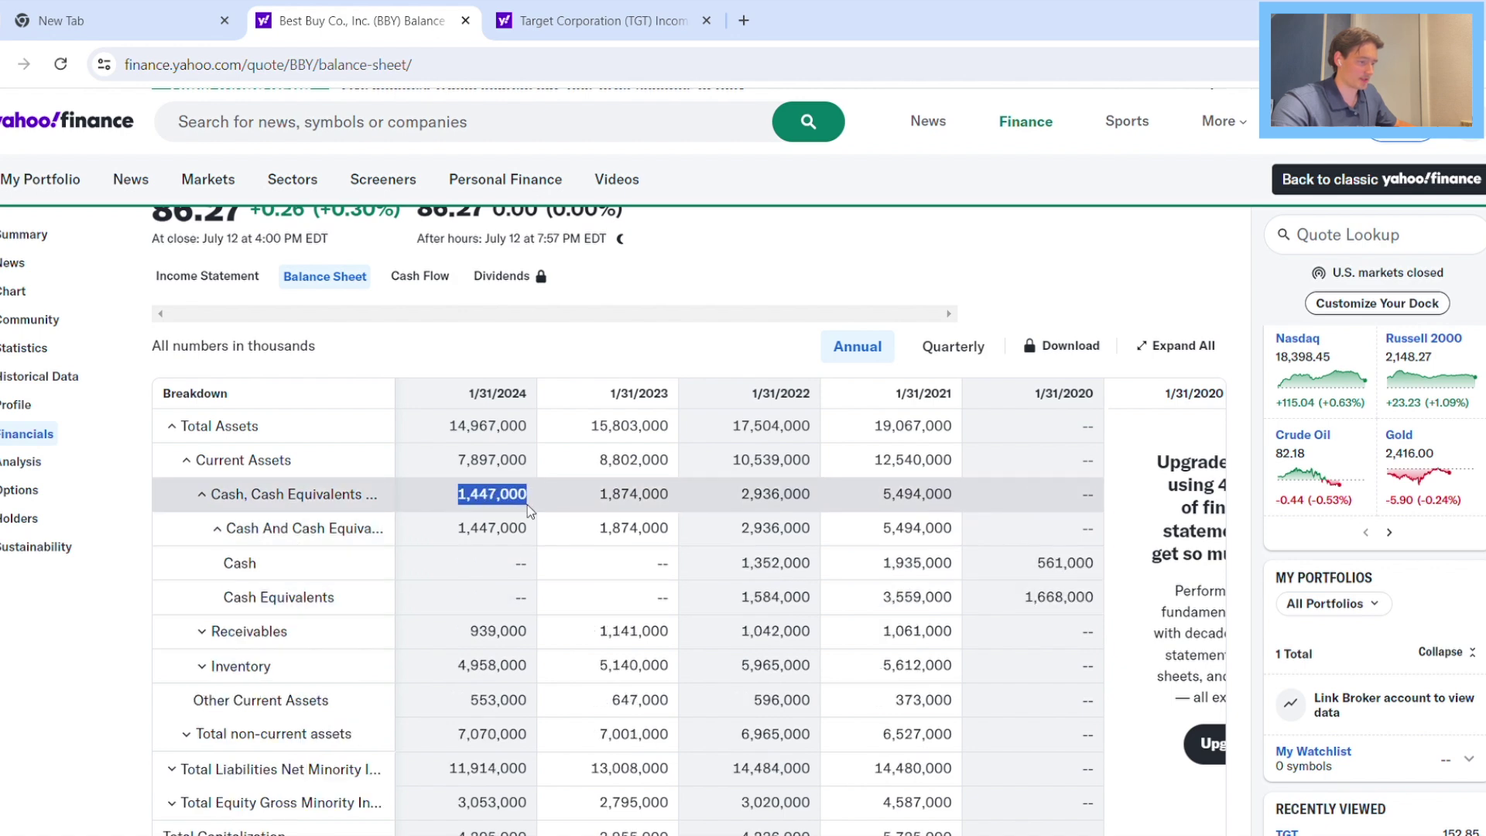
scroll(339, 578, down, 4)
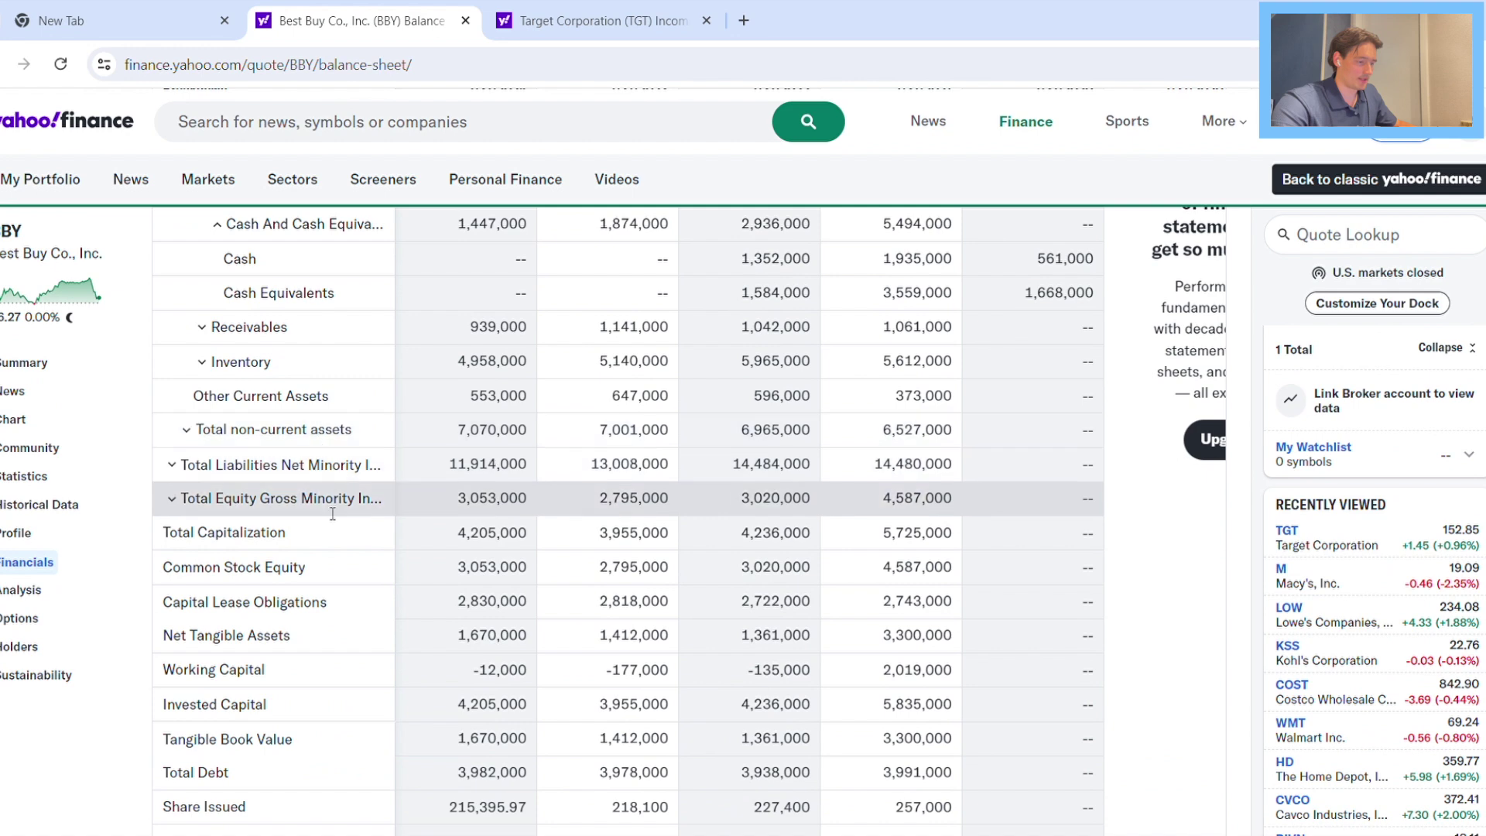
scroll(334, 520, down, 1)
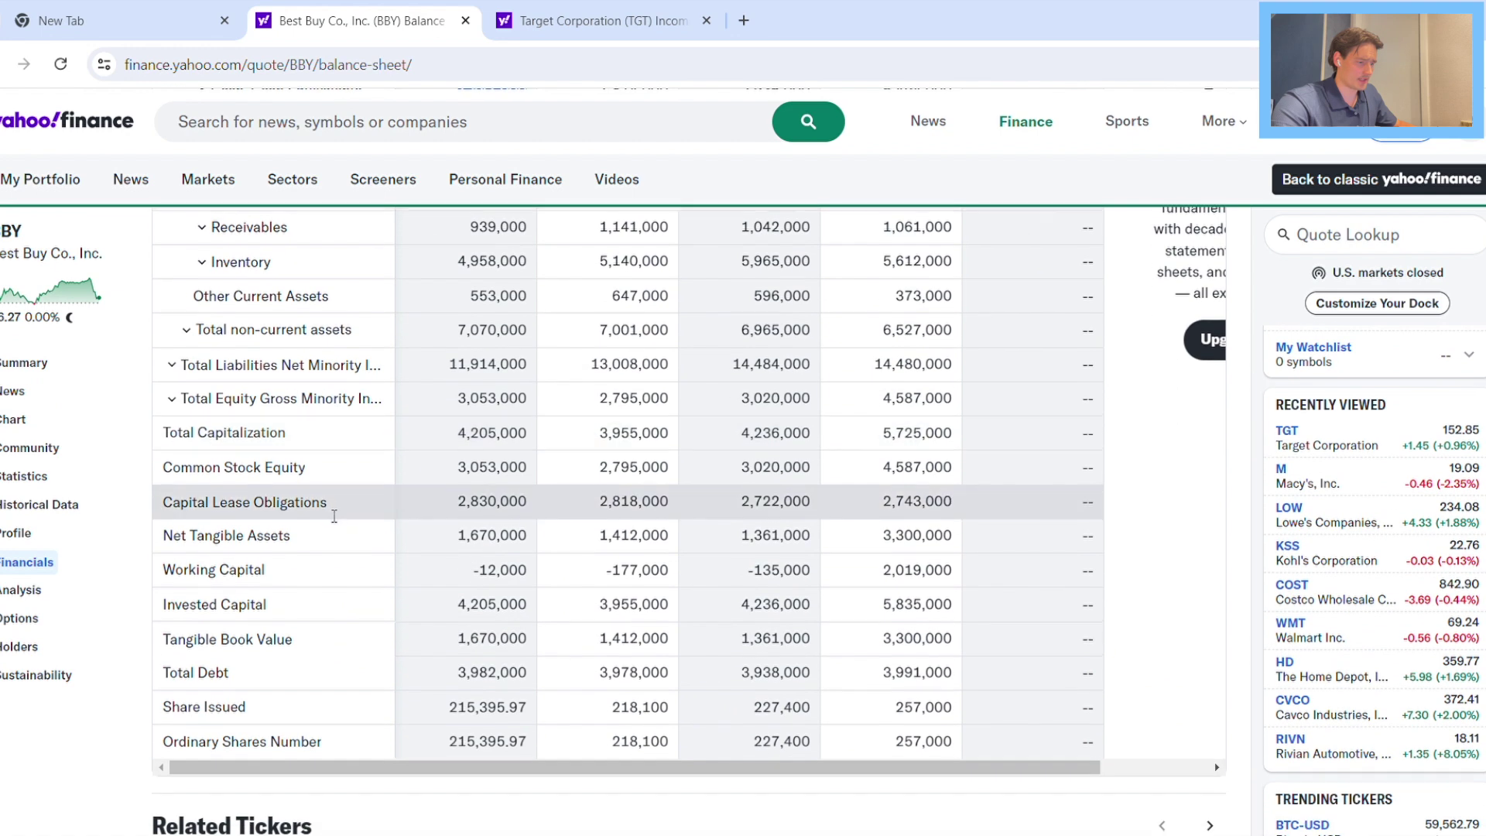
scroll(335, 517, up, 2)
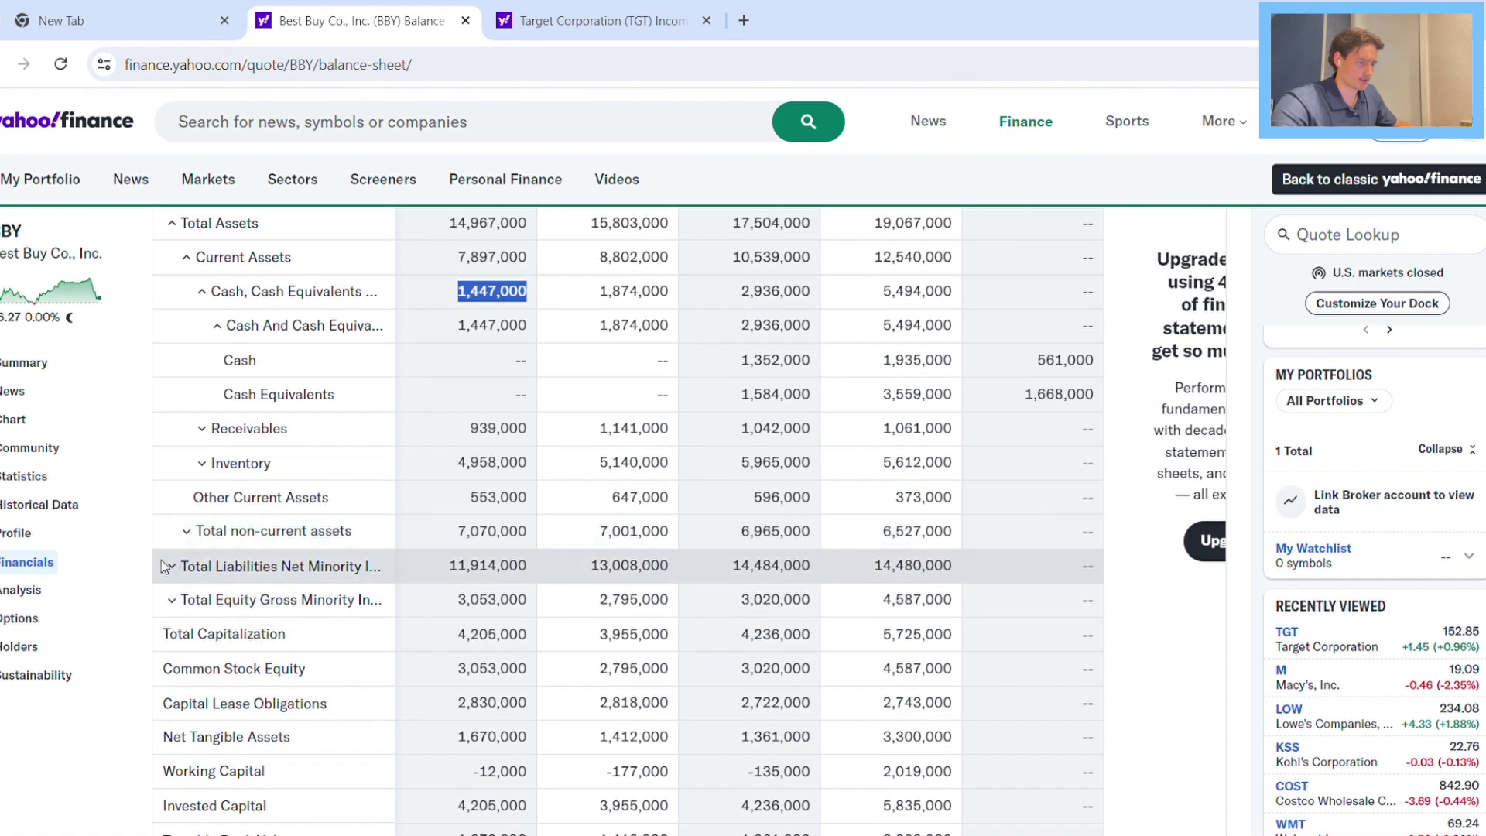
Expand Total Liabilities, Current Liabilities and the current debt and capital lease row.
click(168, 567)
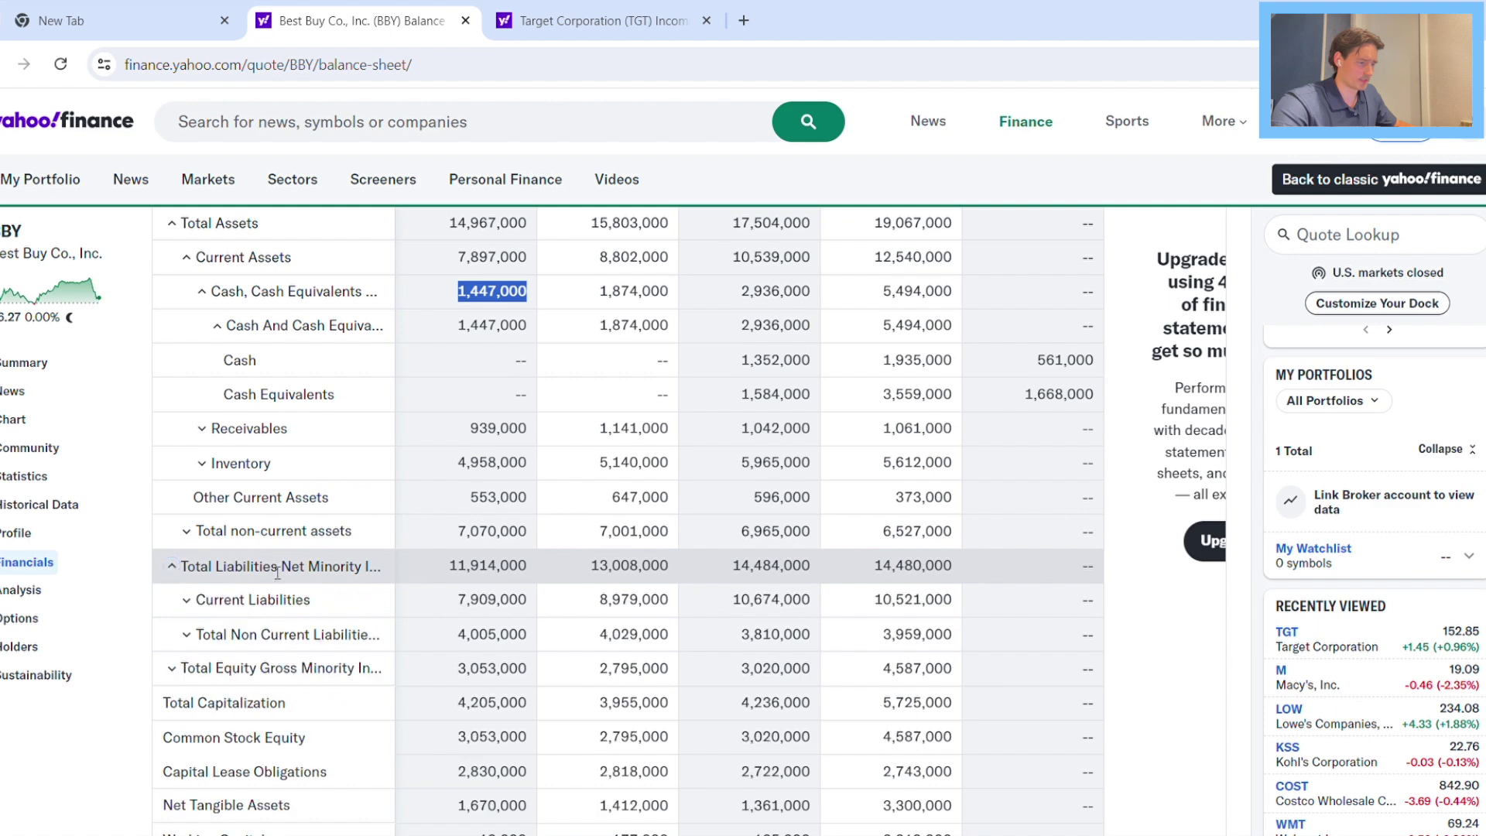
click(186, 598)
scroll(291, 577, down, 1)
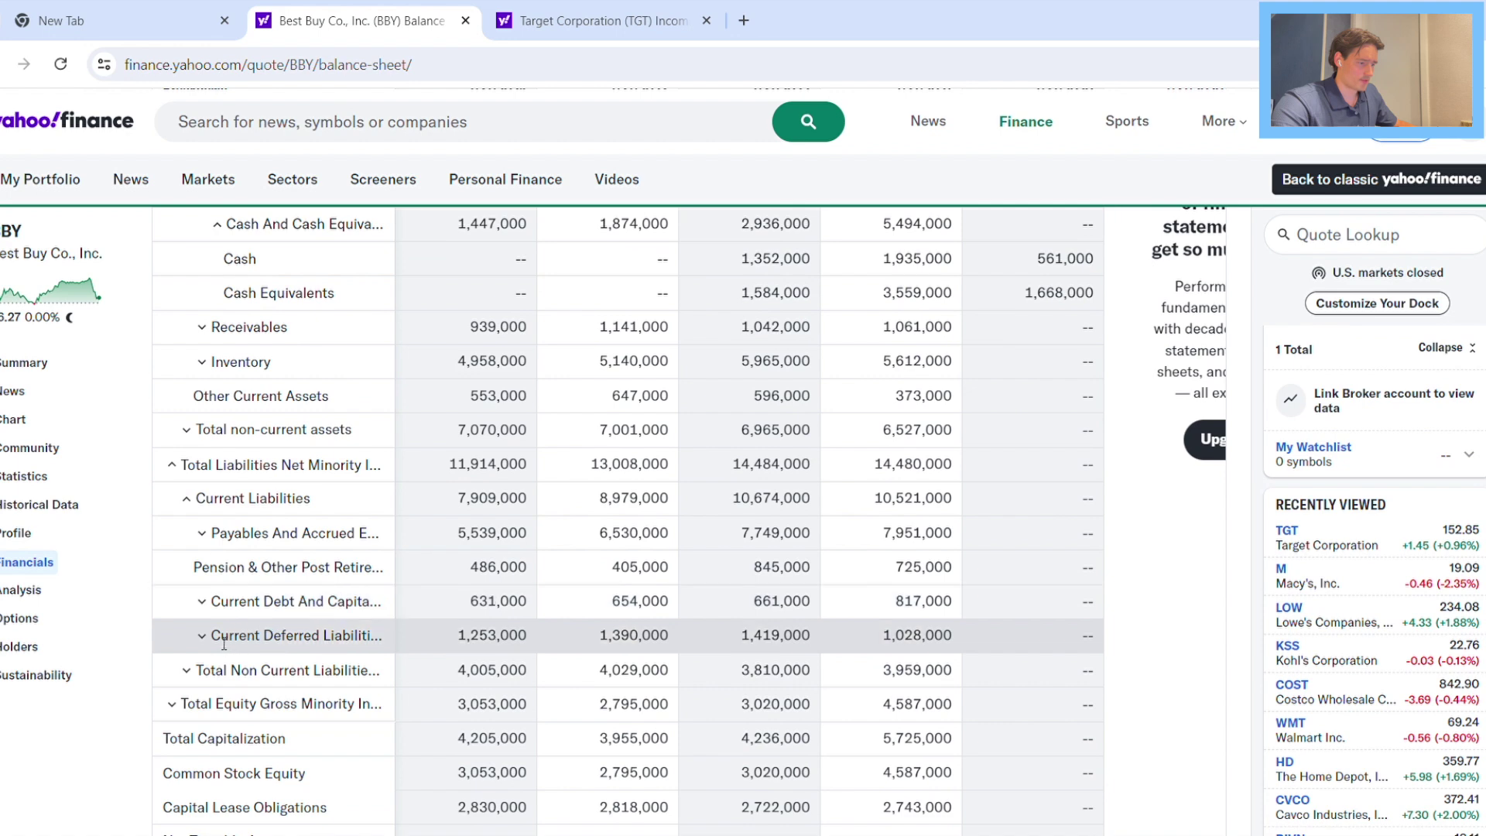
click(202, 602)
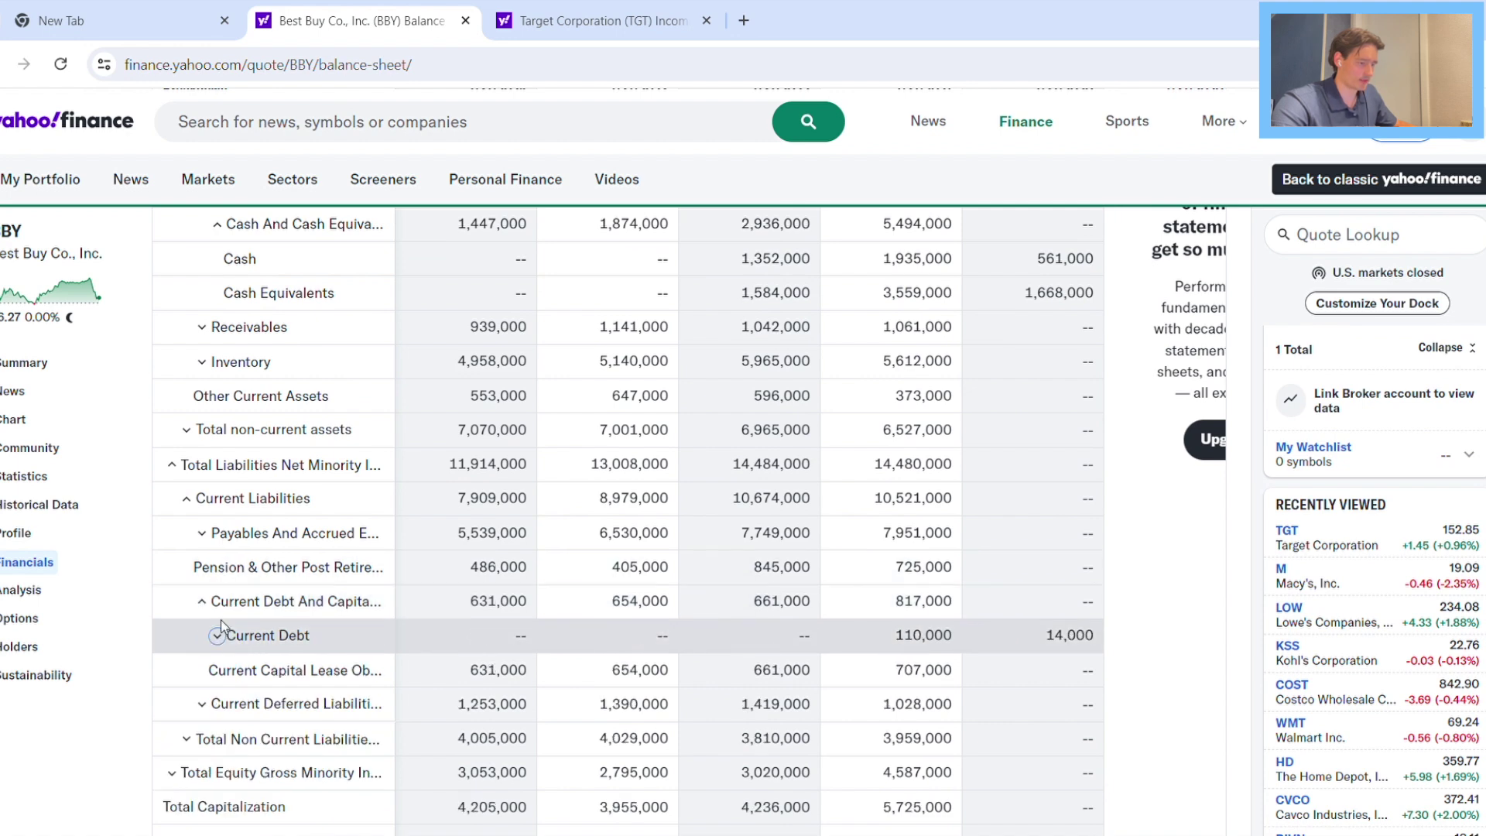
drag(230, 602, 393, 600)
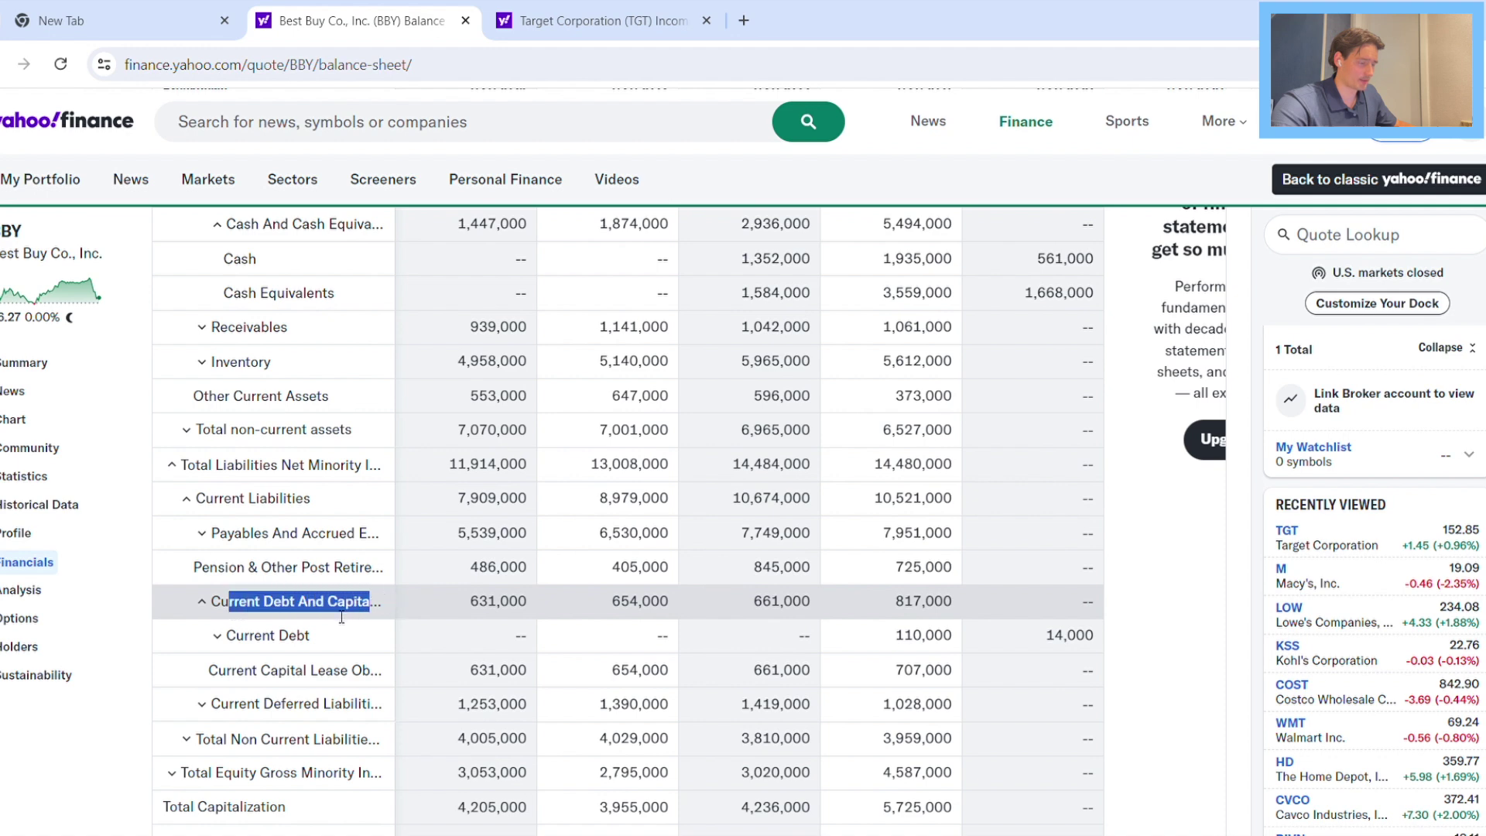
click(415, 603)
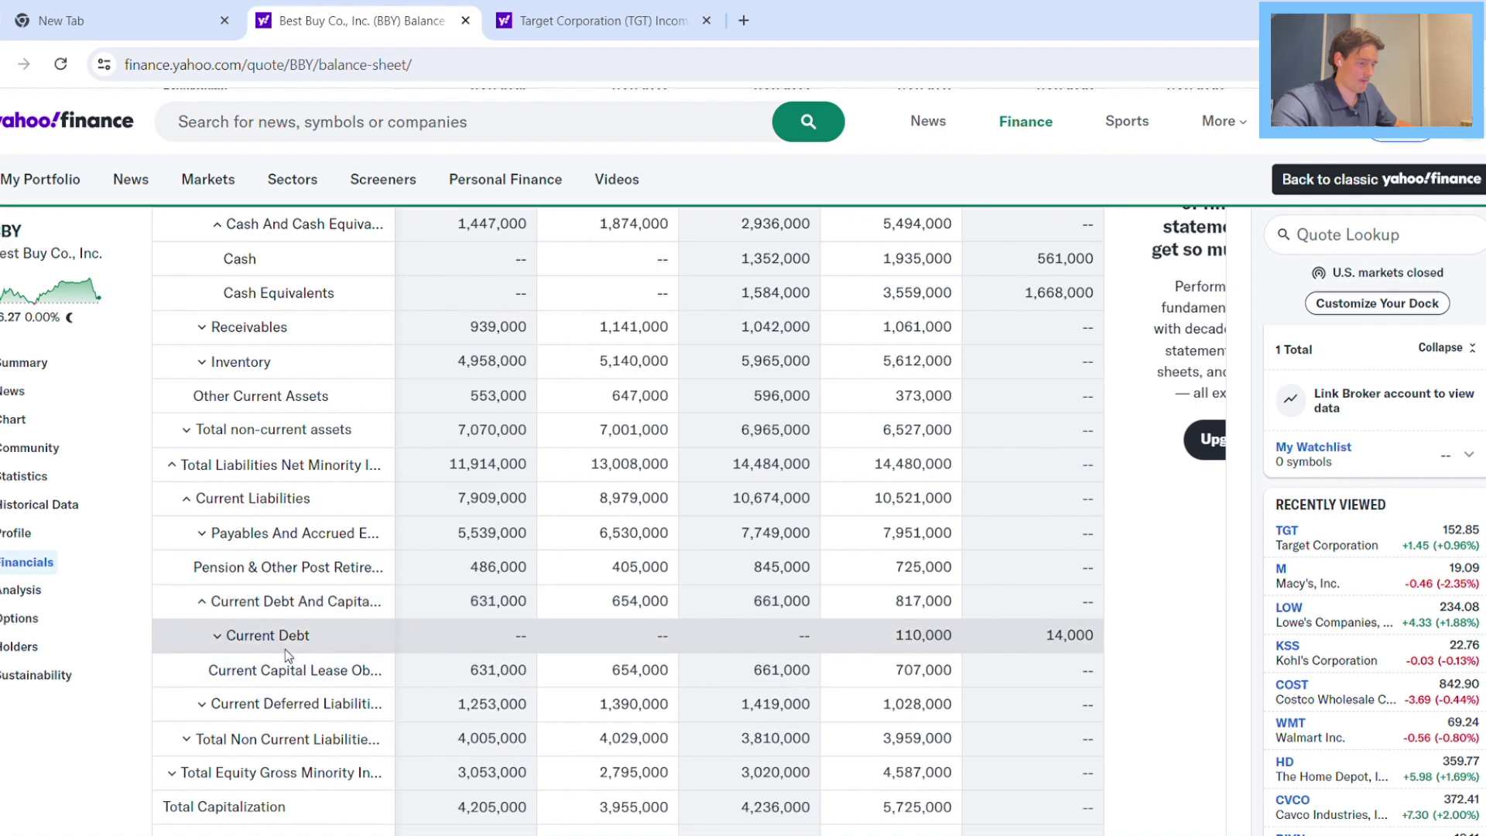
Expand Total Non Current Liabilities and the long-term debt and capital lease row.
click(194, 742)
scroll(245, 686, down, 1)
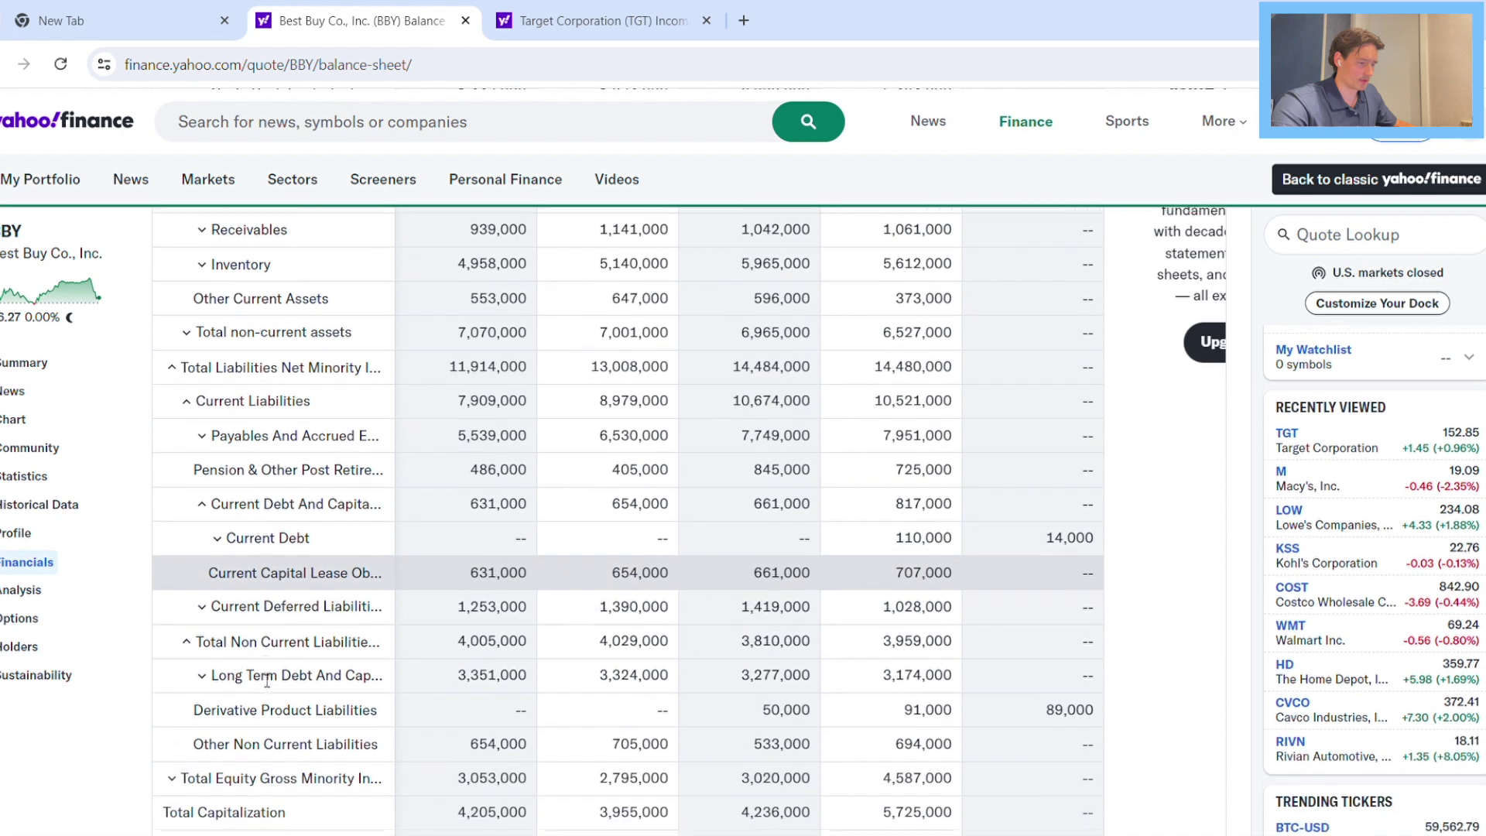
drag(236, 645, 360, 637)
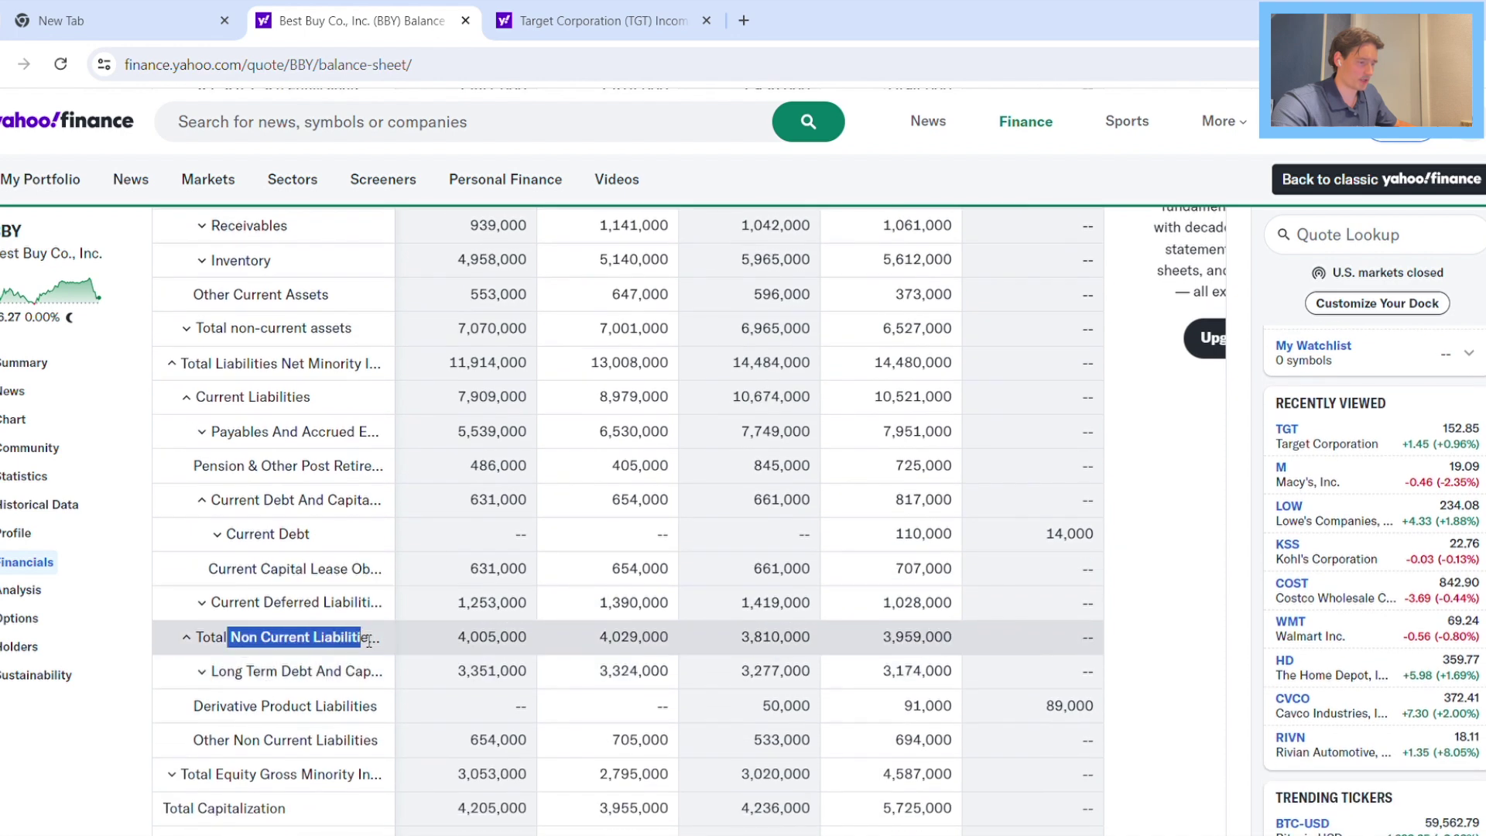
click(302, 667)
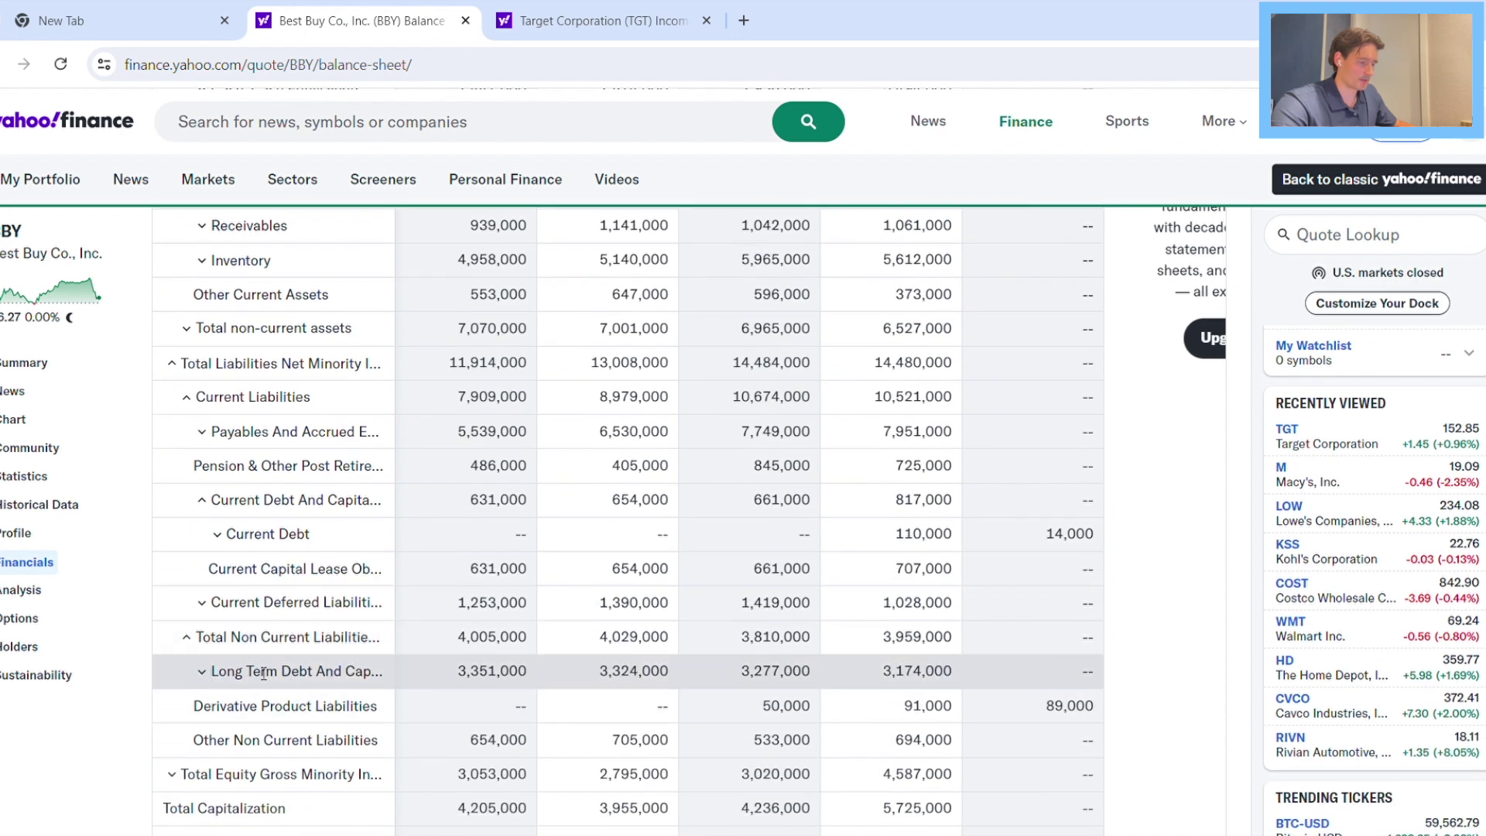
click(201, 671)
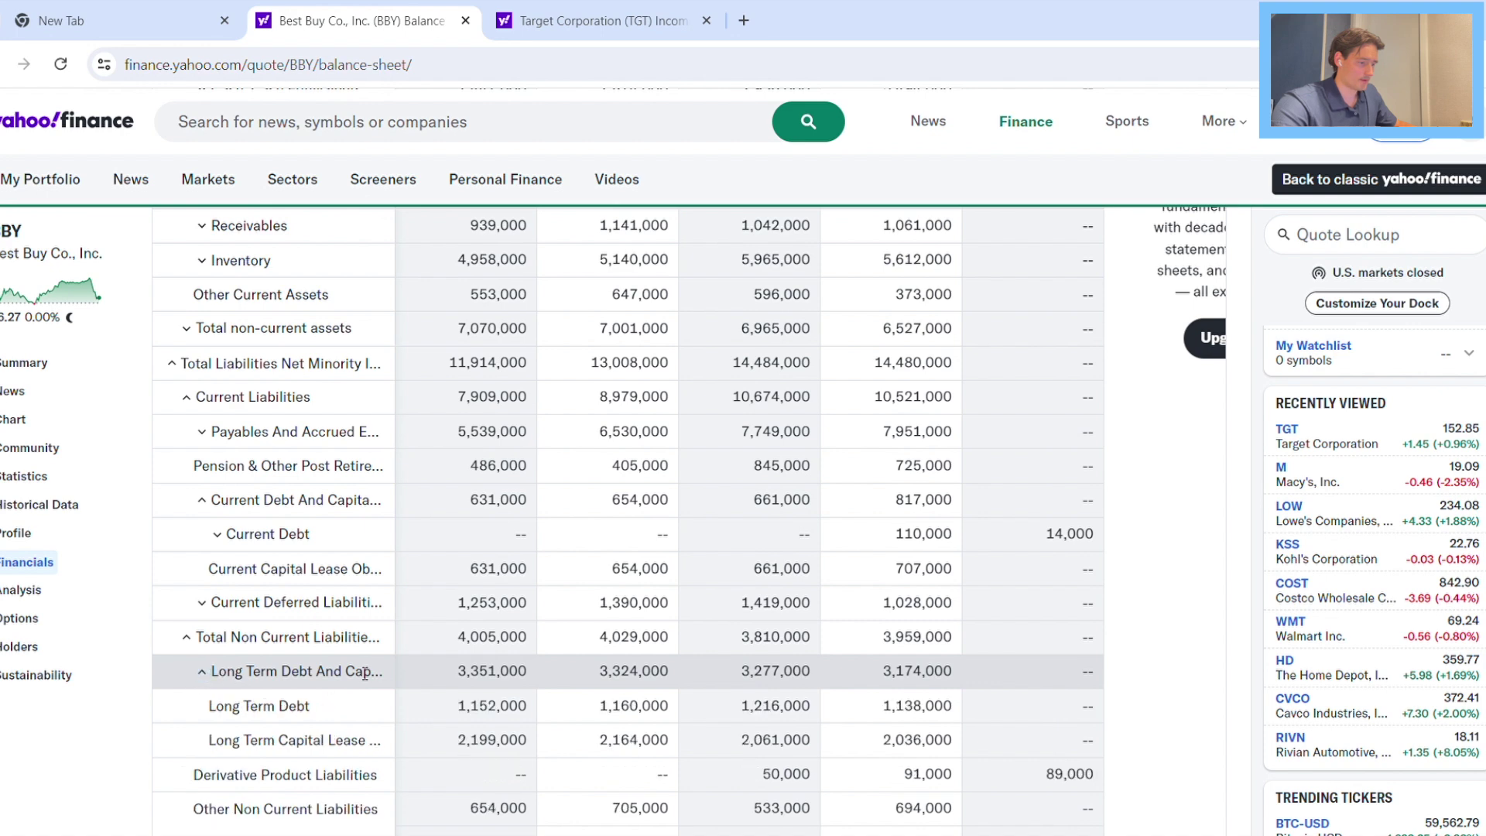
drag(294, 706, 211, 706)
click(308, 709)
Select Best Buy's 1/31/2024 Long Term Debt value of 1,152,000.
drag(289, 741, 368, 738)
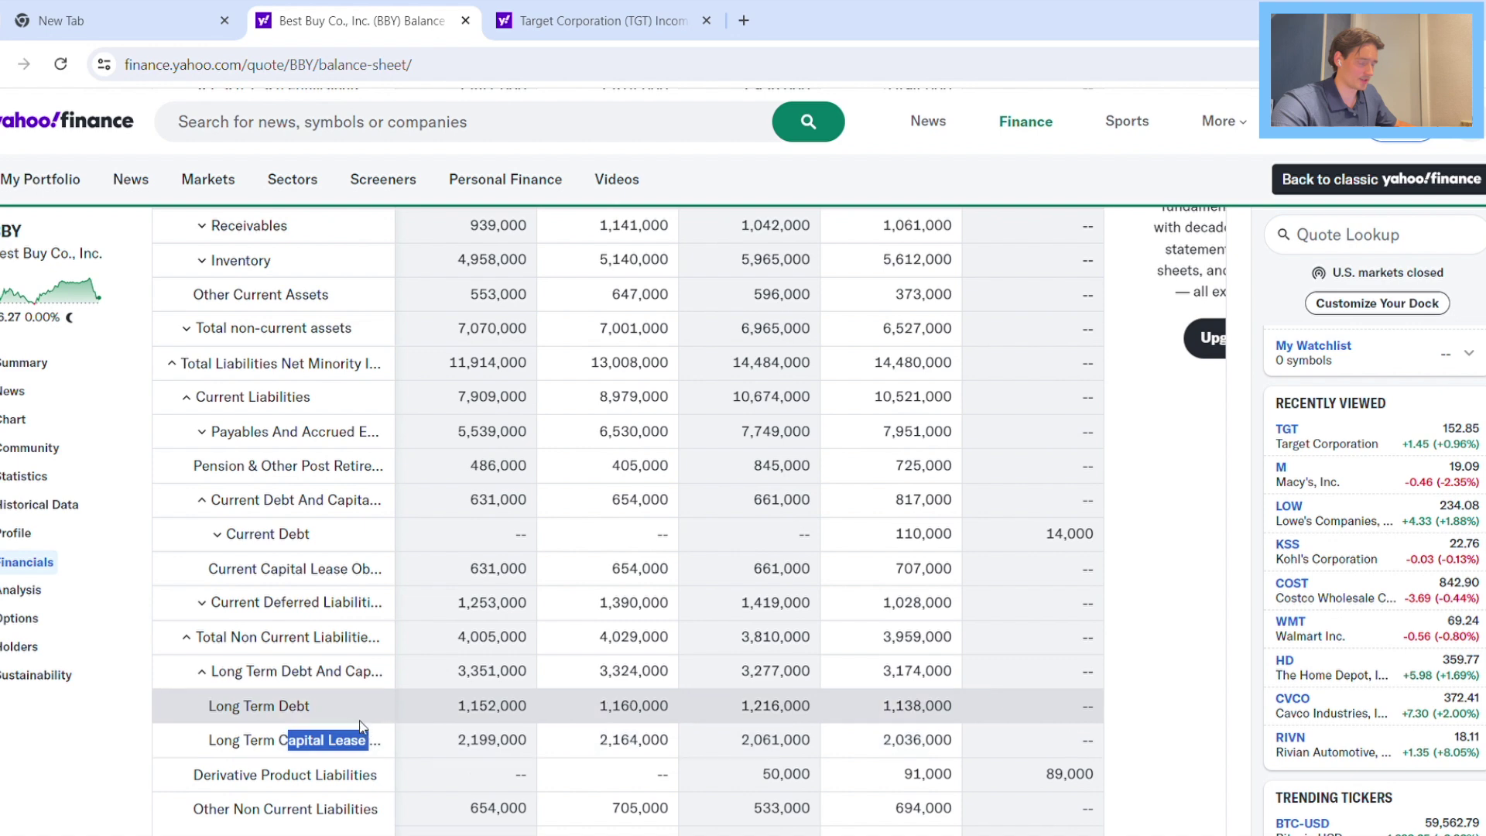
click(337, 709)
drag(248, 709, 312, 708)
click(428, 705)
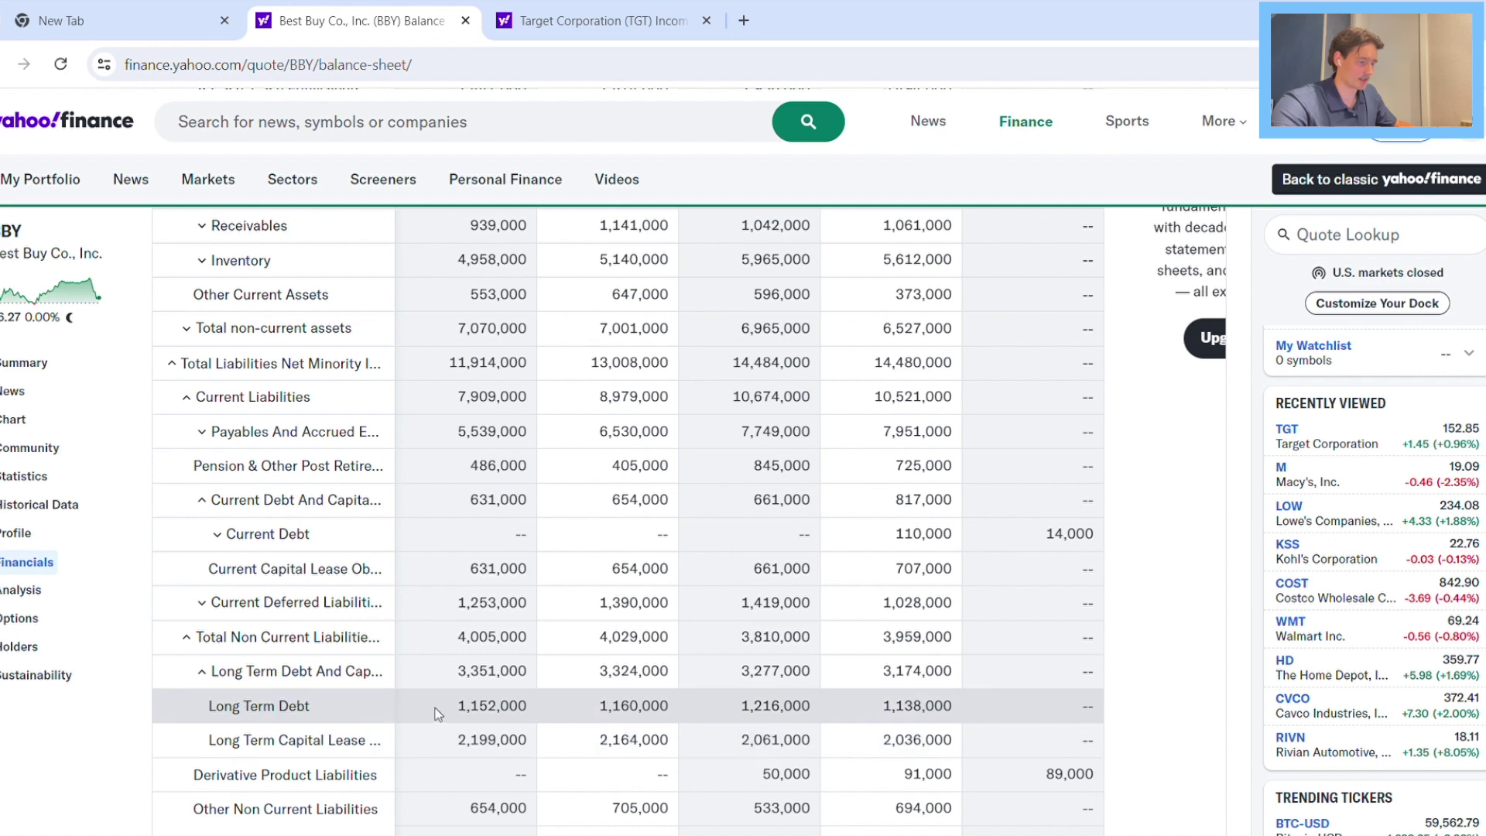
drag(435, 708, 525, 721)
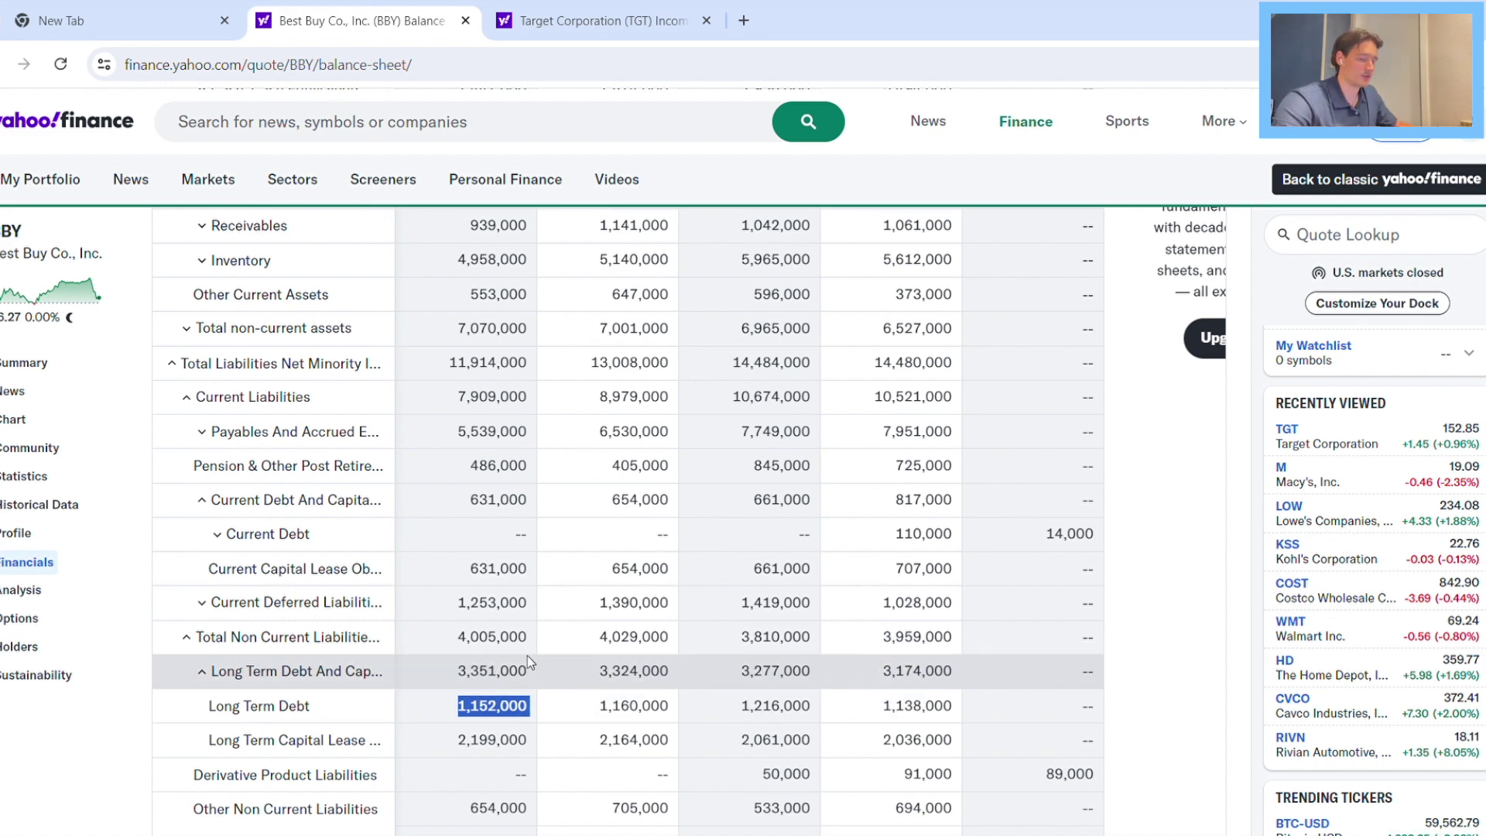
scroll(492, 636, up, 4)
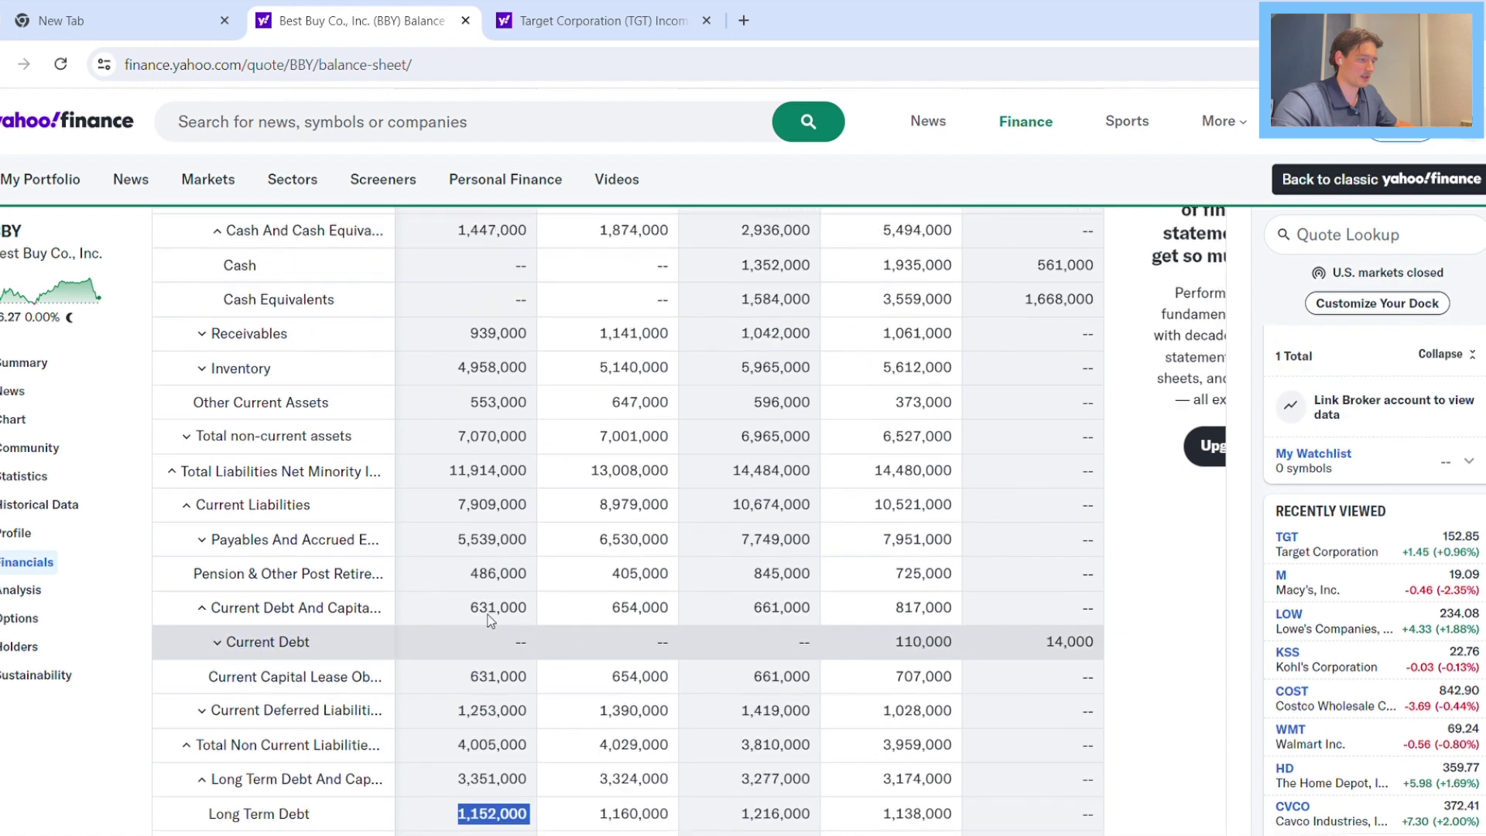
scroll(540, 599, up, 5)
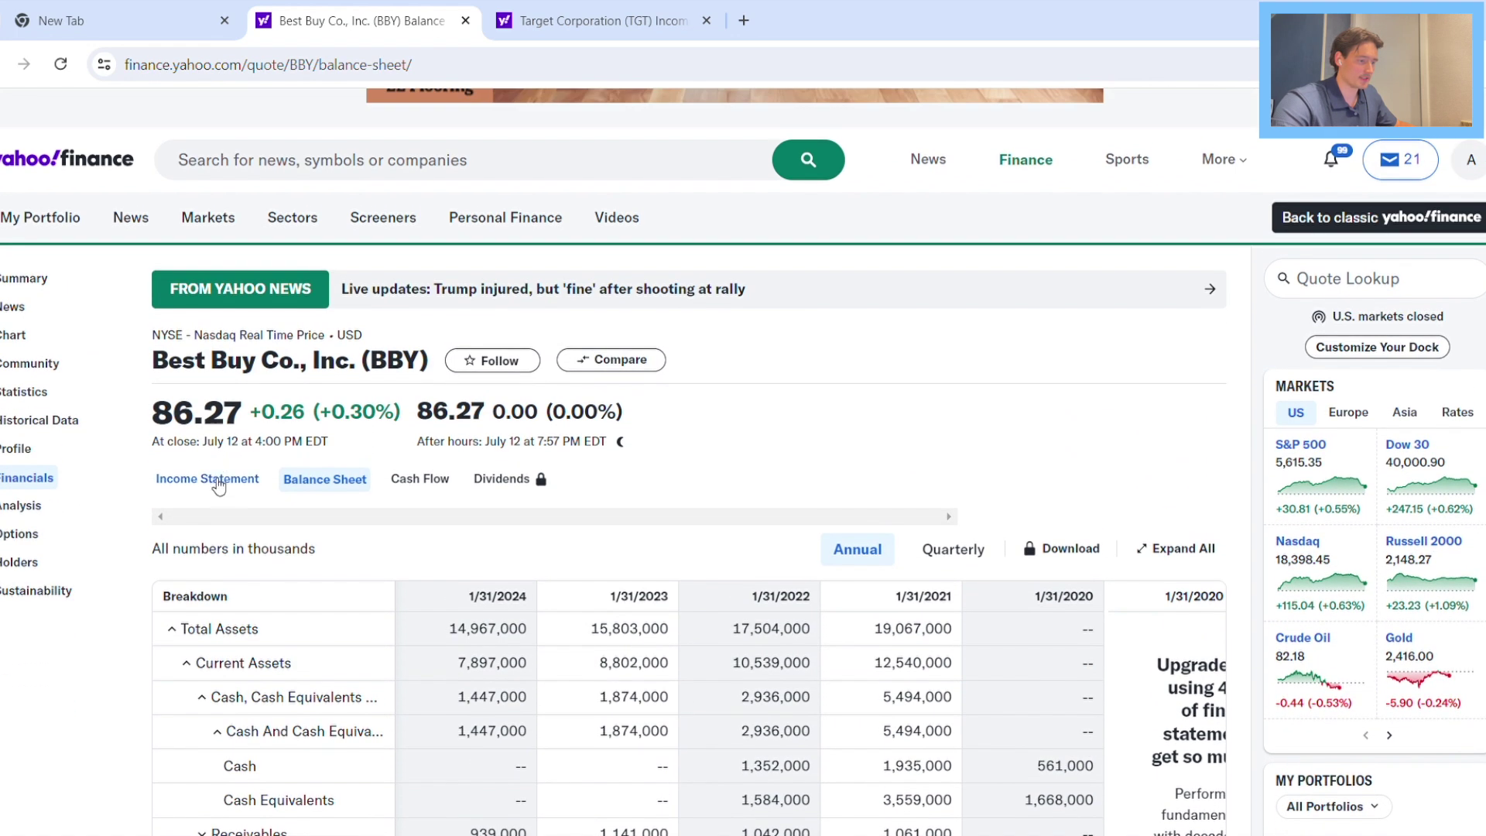
Return to Best Buy's income statement and check the TTM total revenue figure.
click(219, 480)
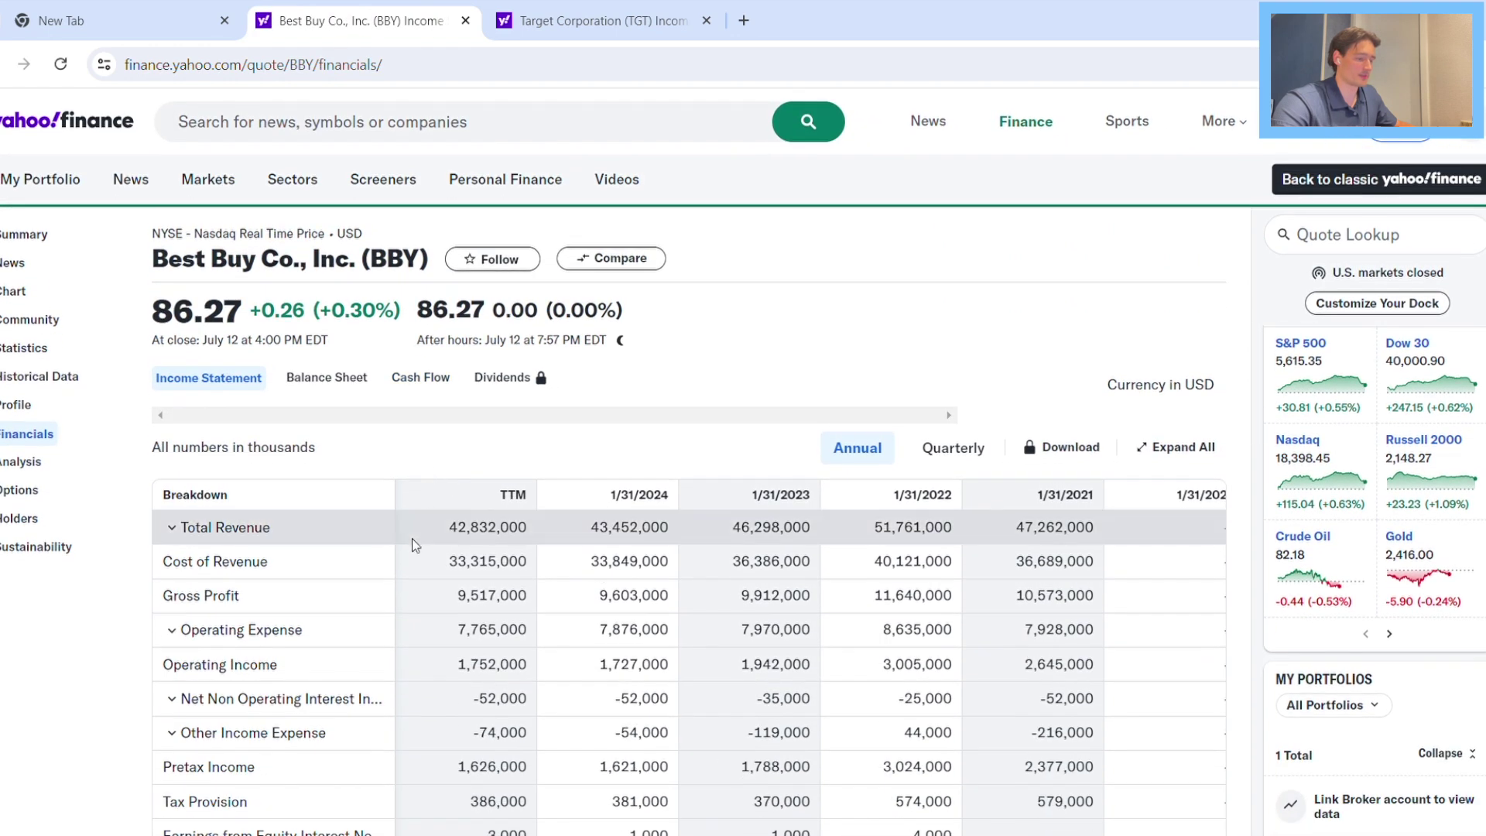
double_click(513, 499)
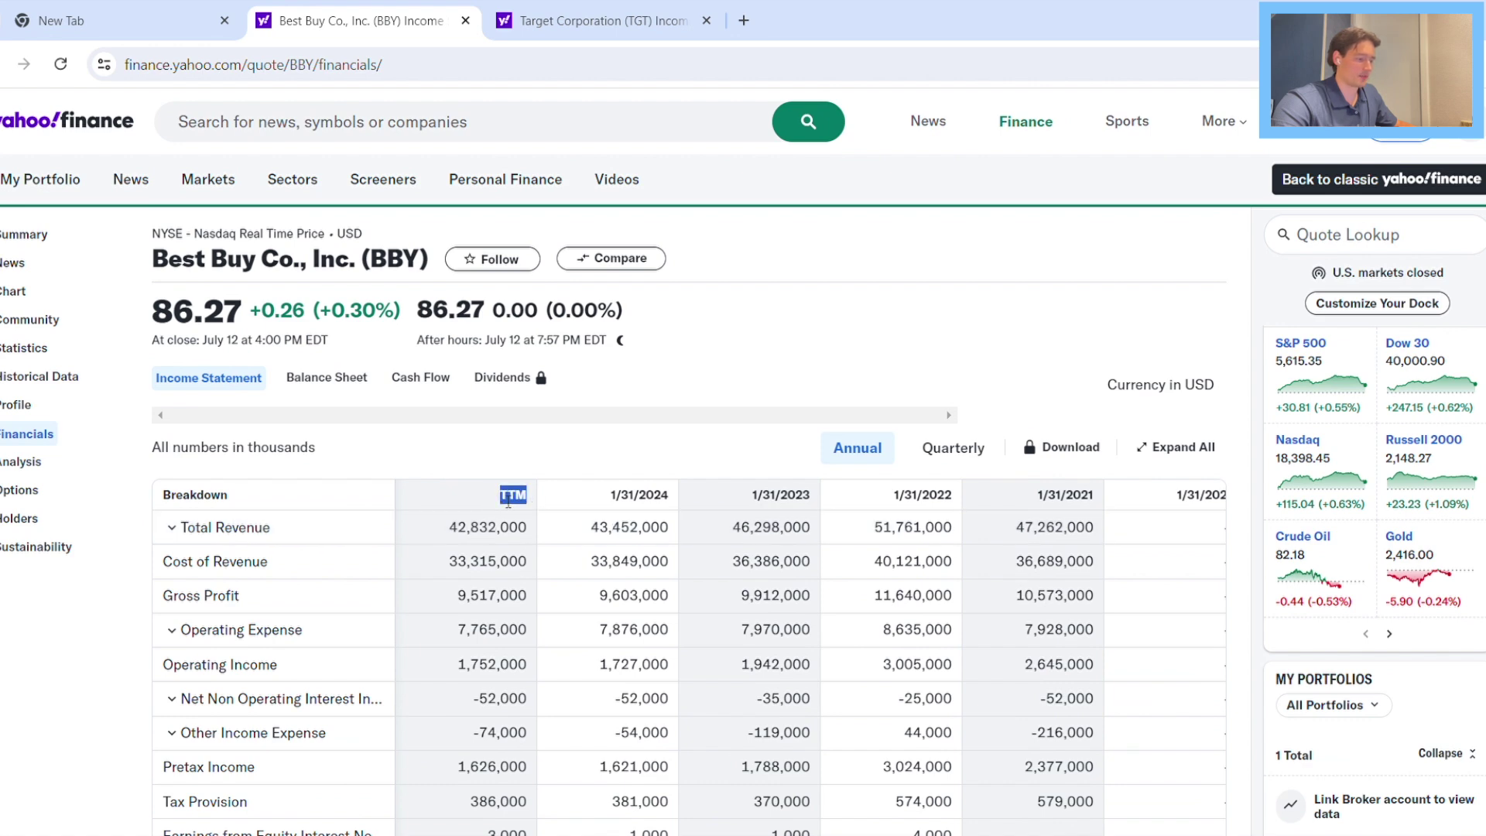
click(511, 503)
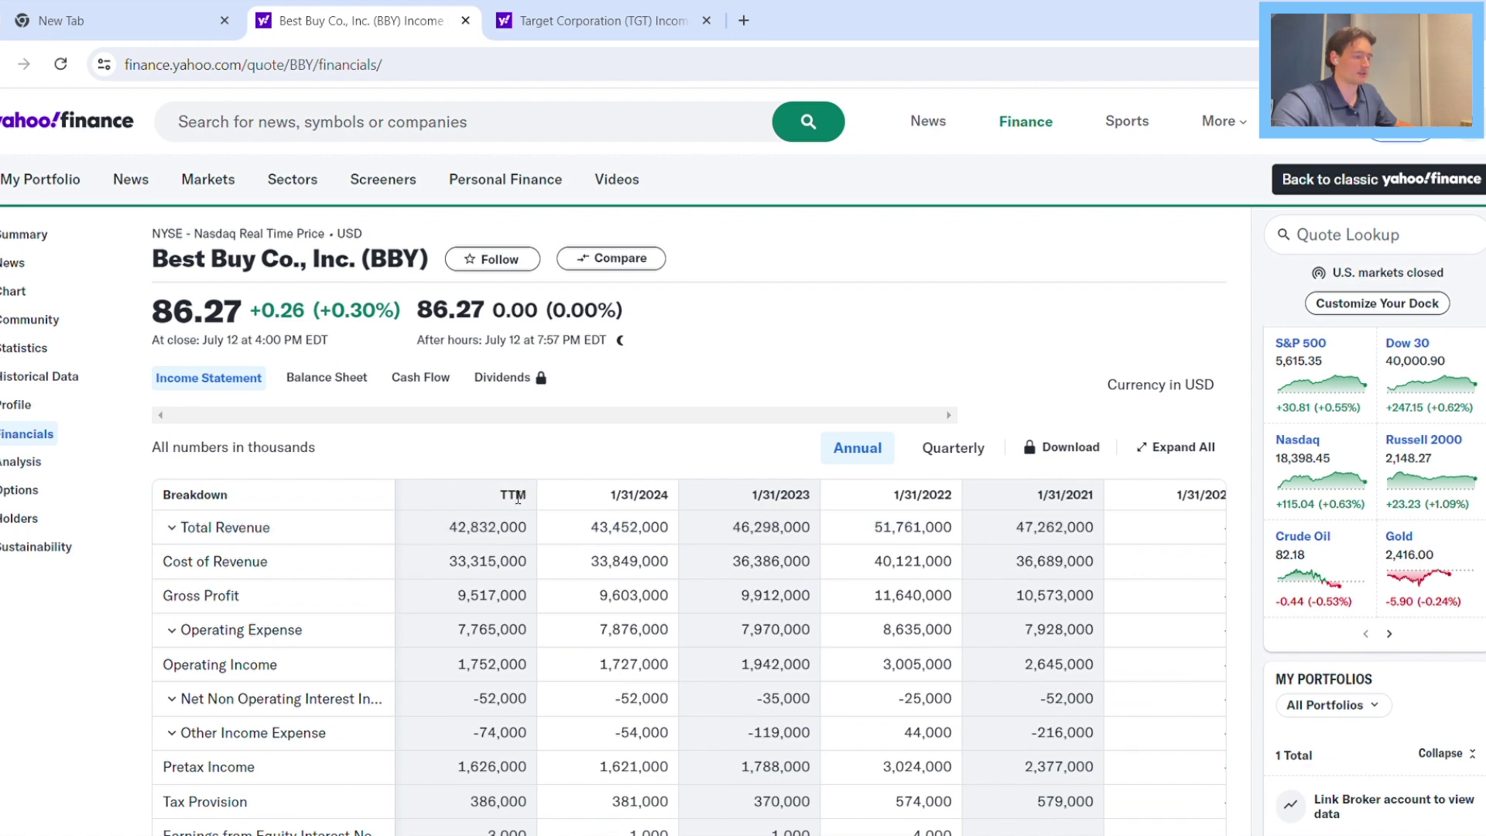
double_click(512, 503)
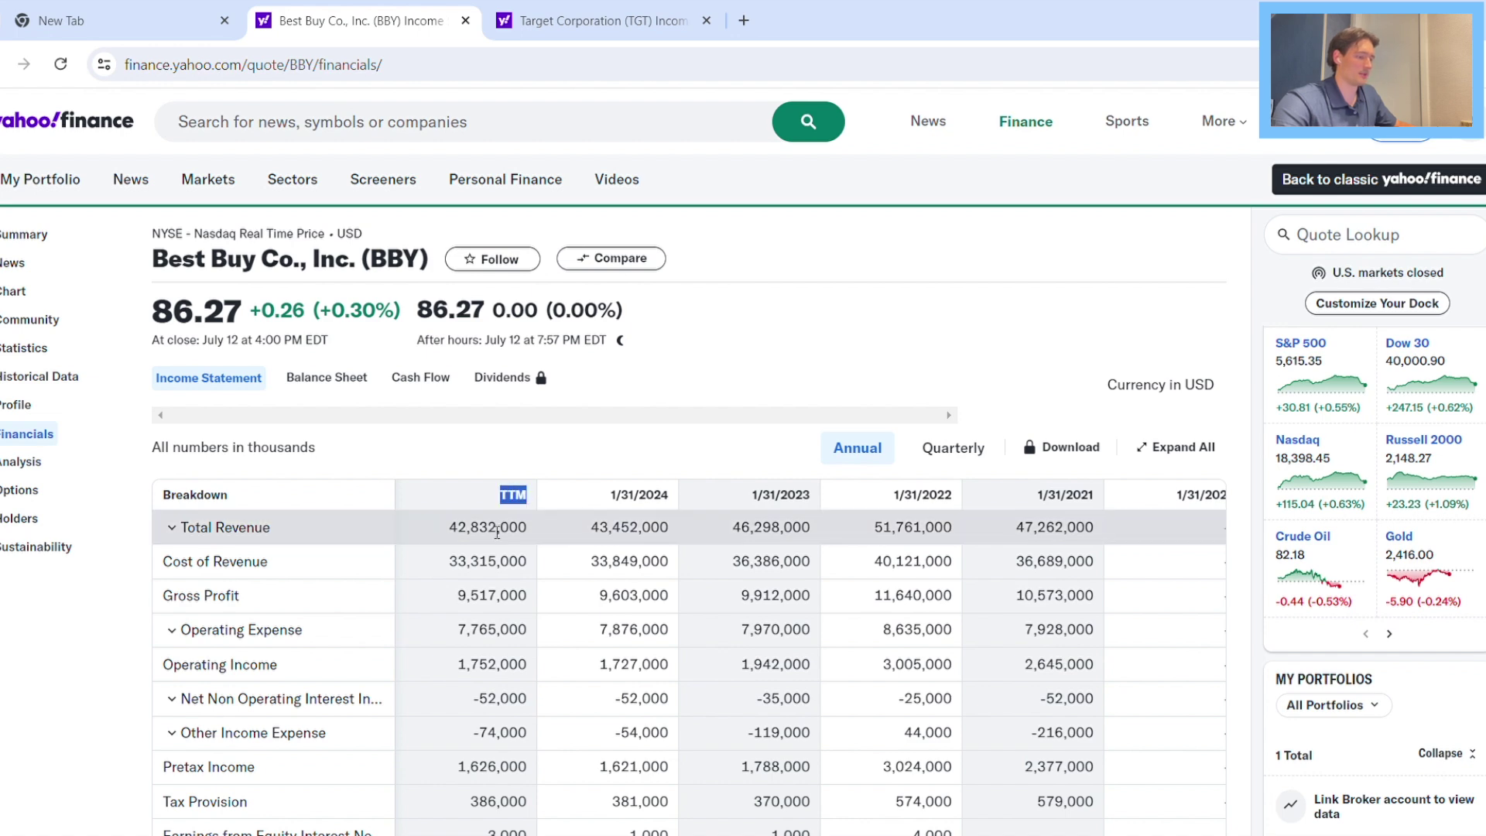
click(496, 520)
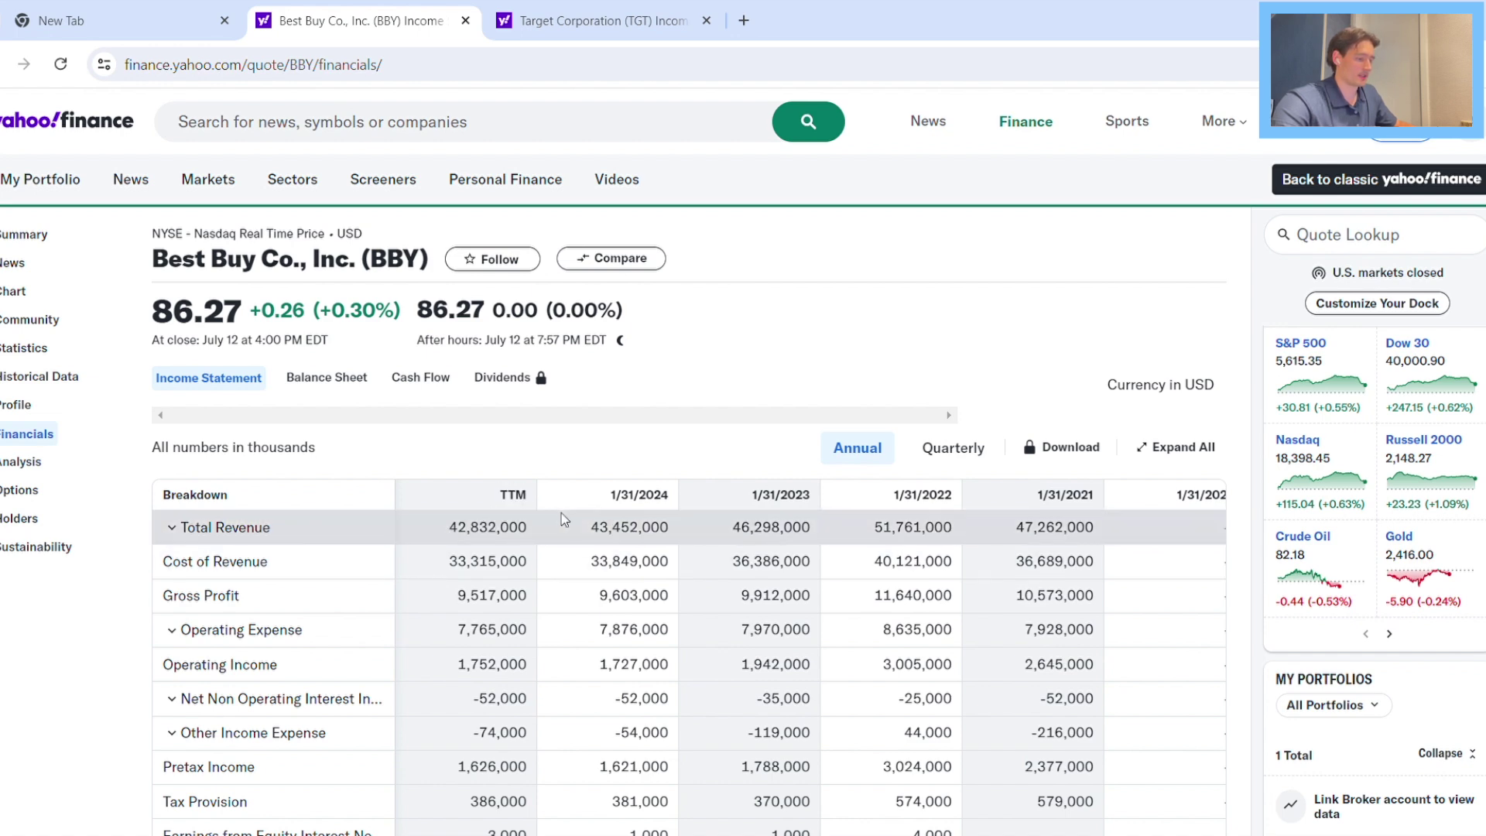
double_click(473, 526)
click(475, 537)
Check Best Buy's EBITDA row, then switch to the Trading Comps Template workbook.
scroll(475, 538, down, 4)
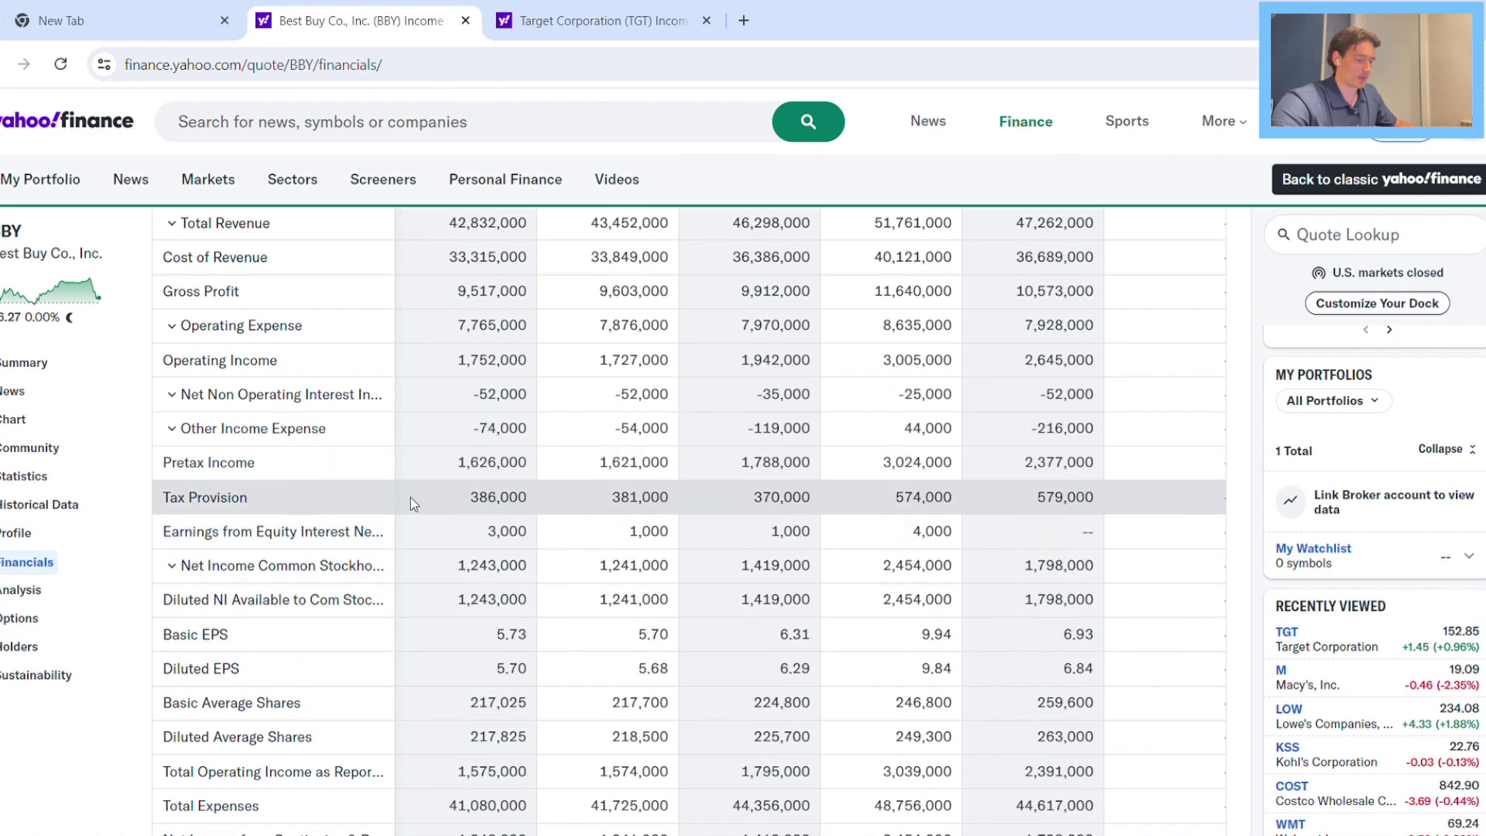
scroll(418, 542, down, 3)
scroll(375, 627, down, 1)
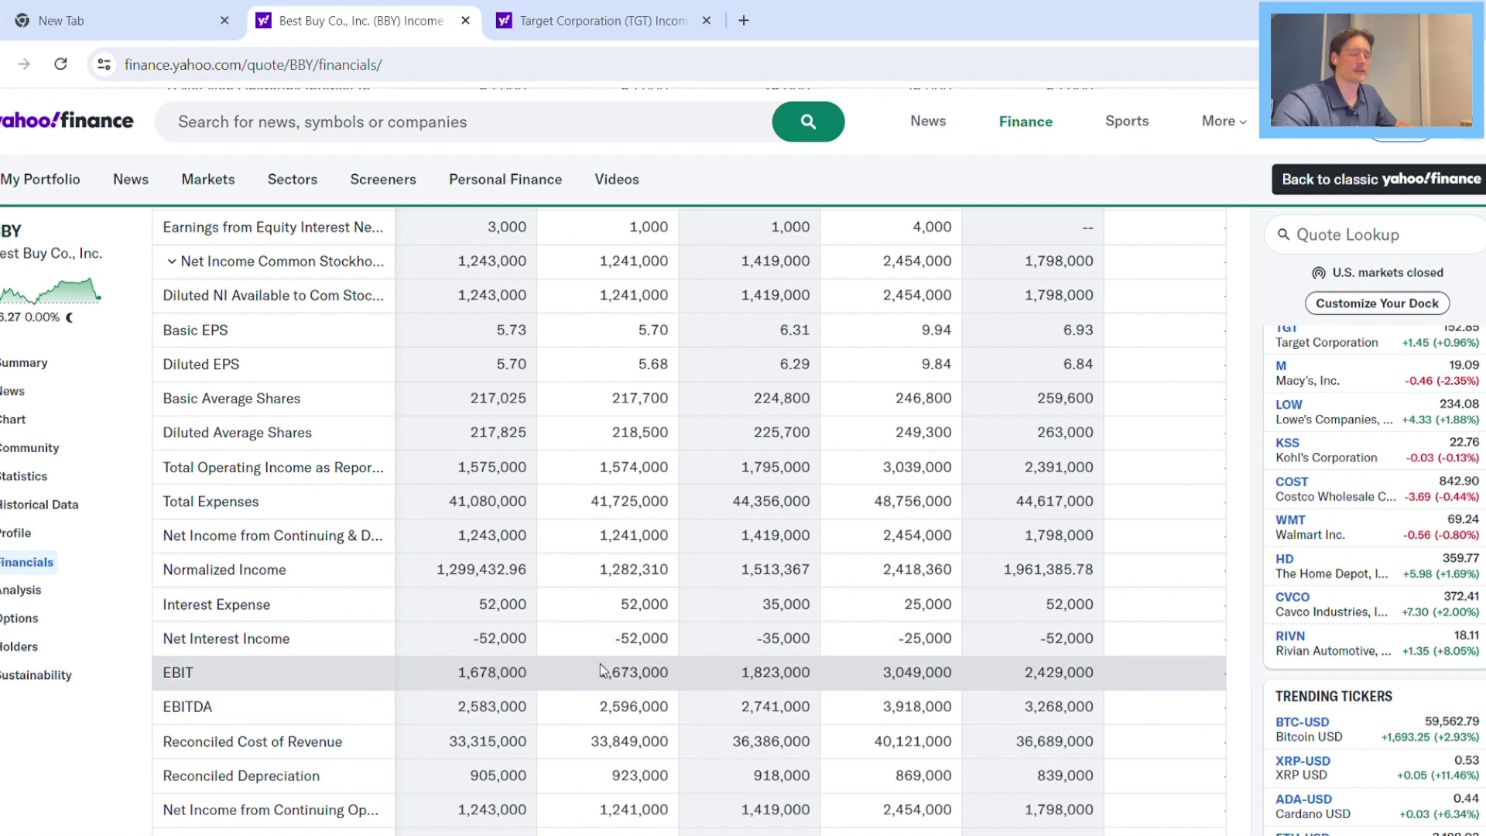
triple_click(209, 714)
click(226, 712)
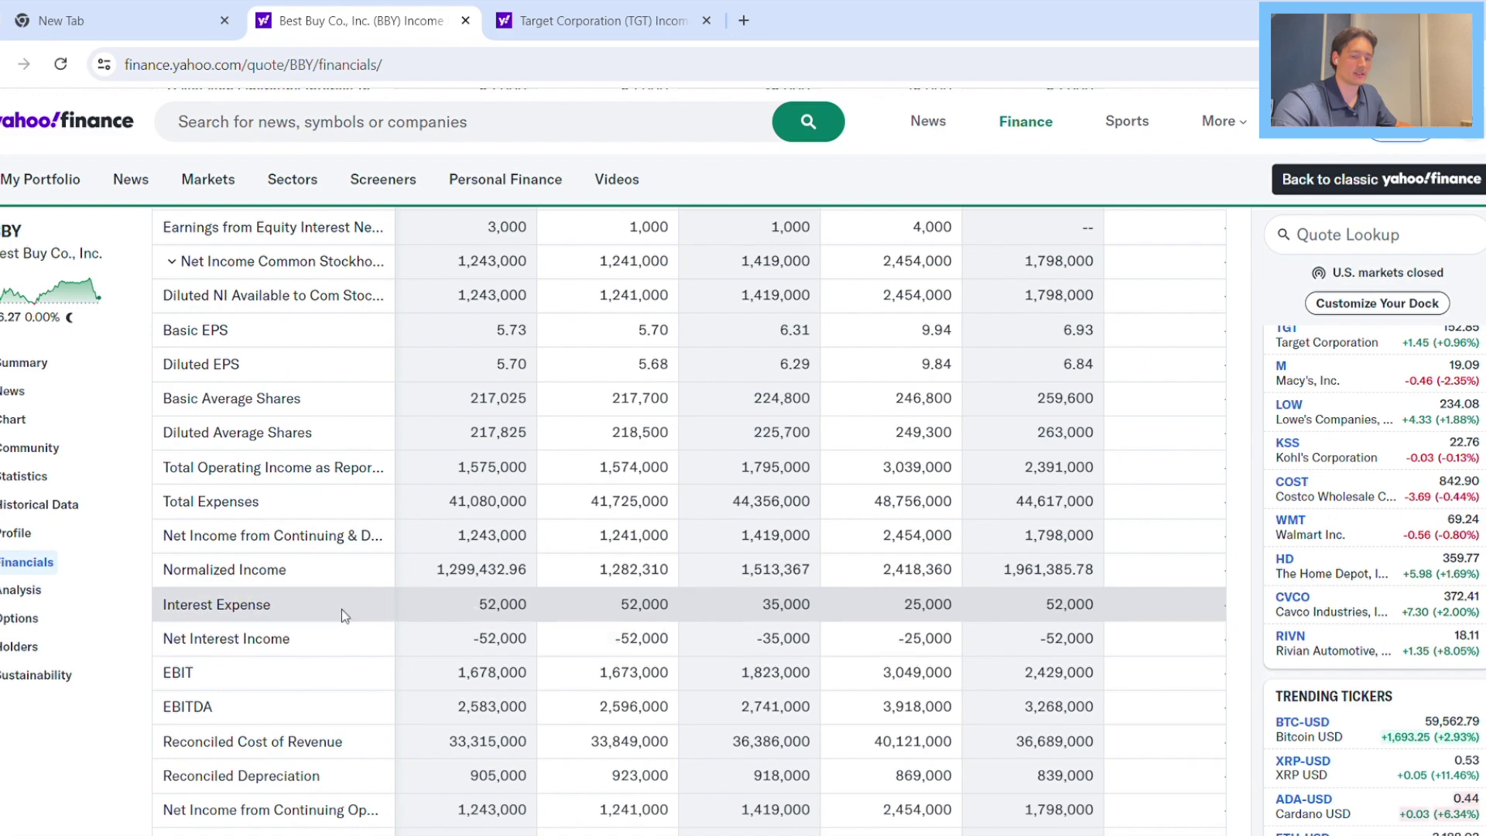
scroll(534, 609, up, 10)
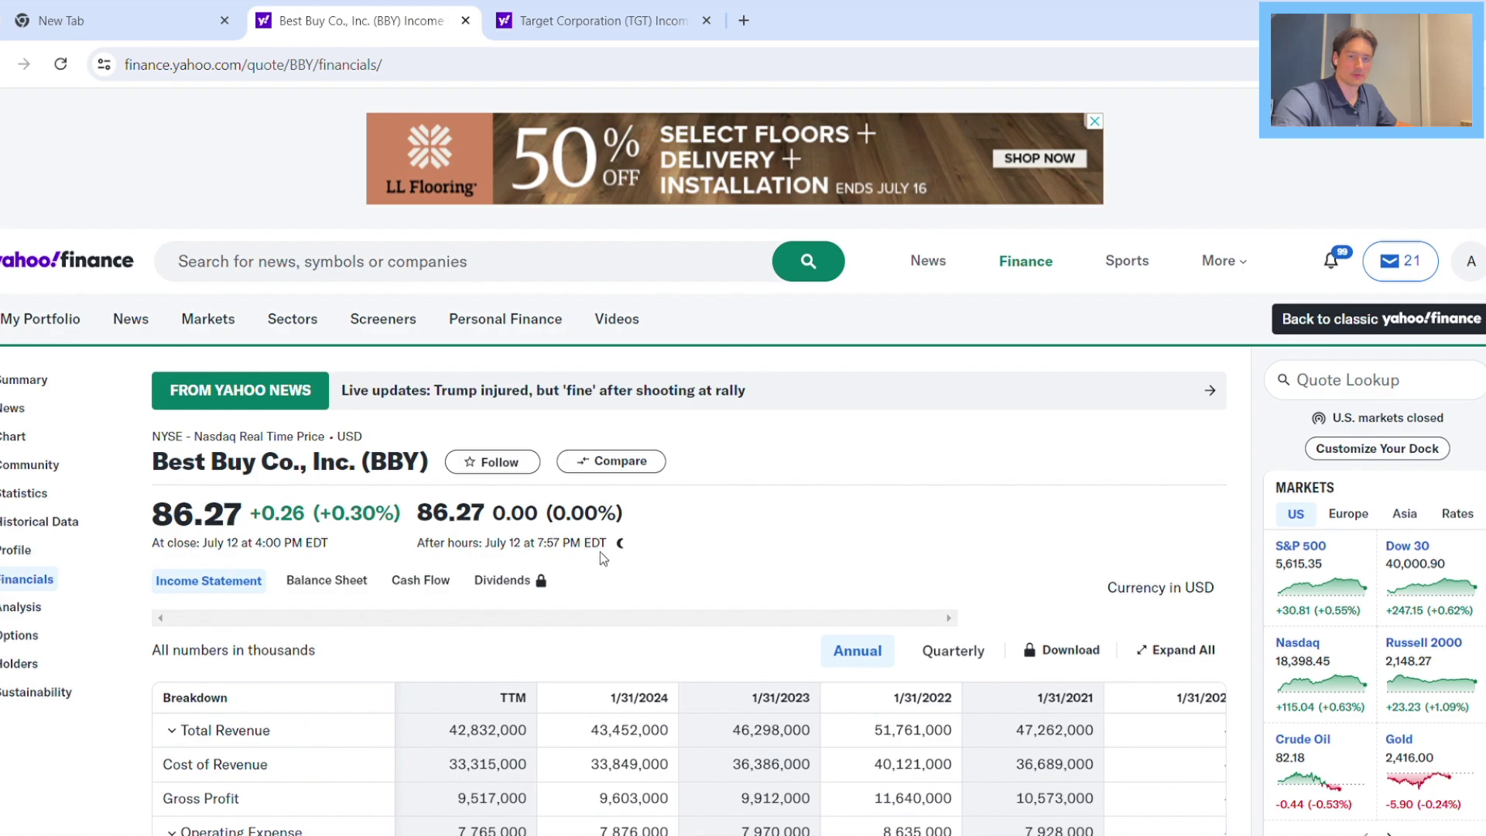
key(alt+Tab)
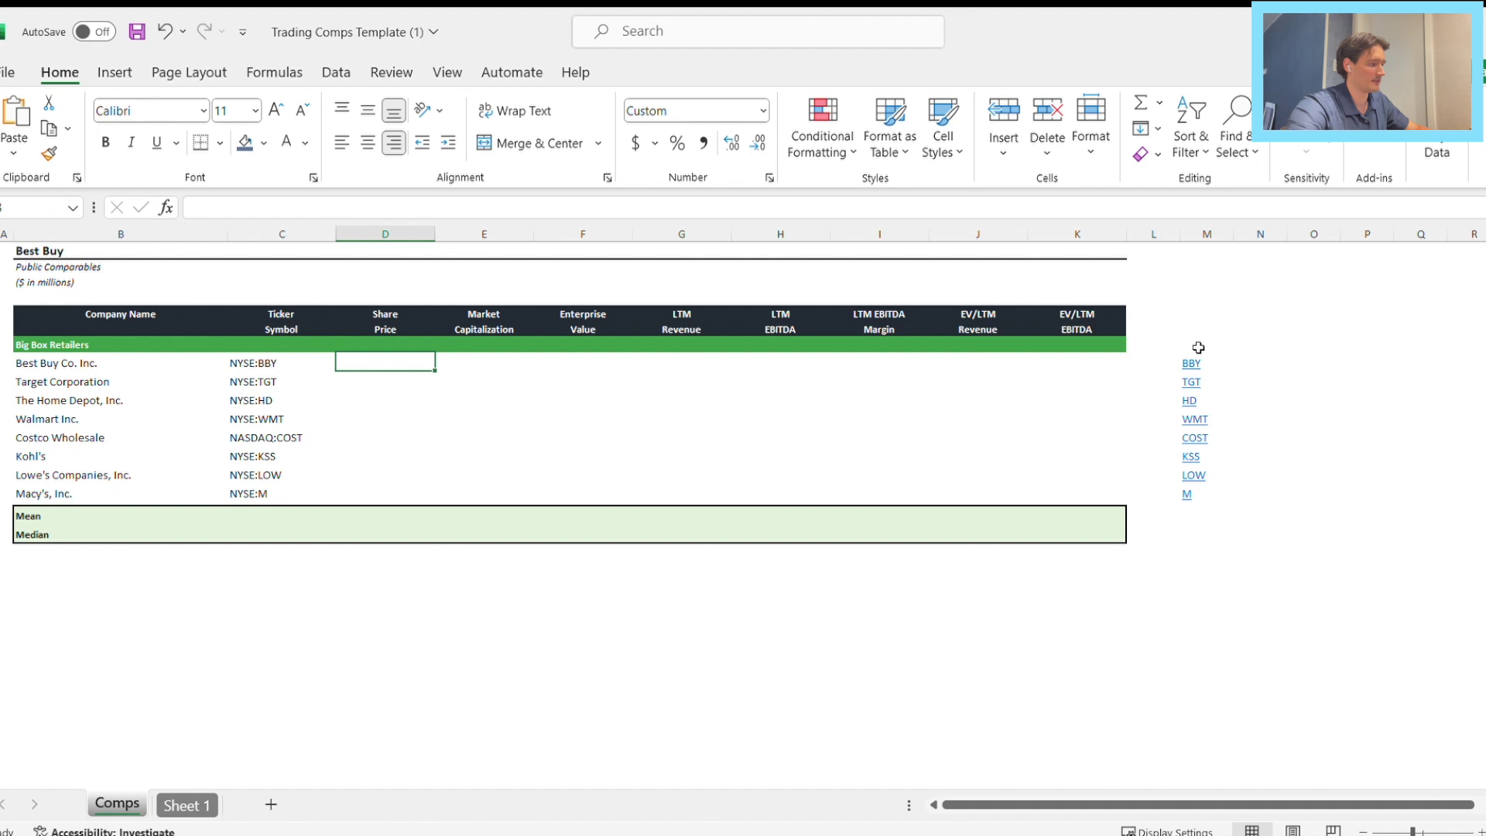
Label cell M6 'Source: Yahoo Finance' above the ticker links.
click(1199, 346)
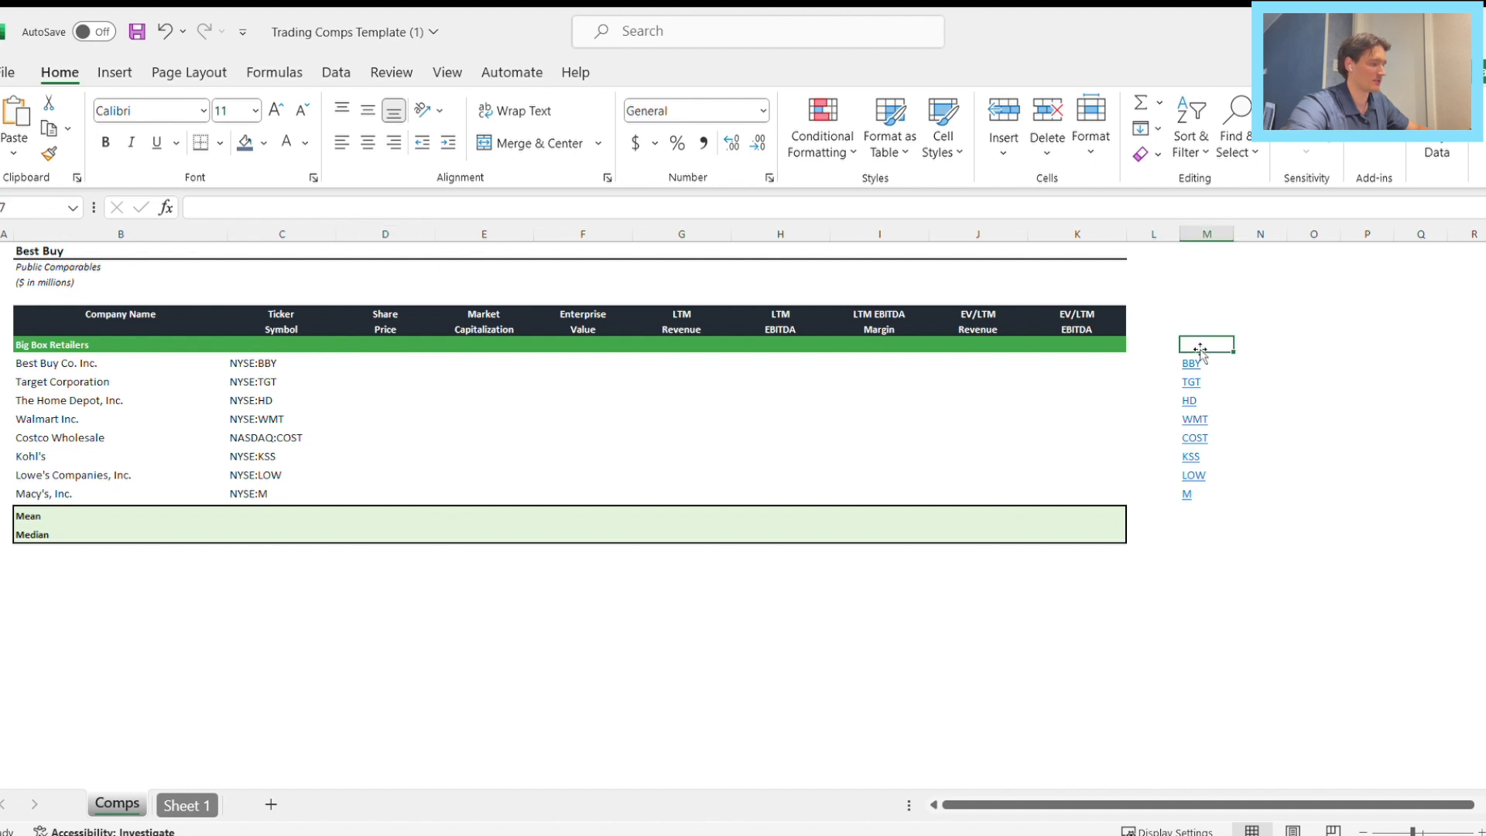
text(Y)
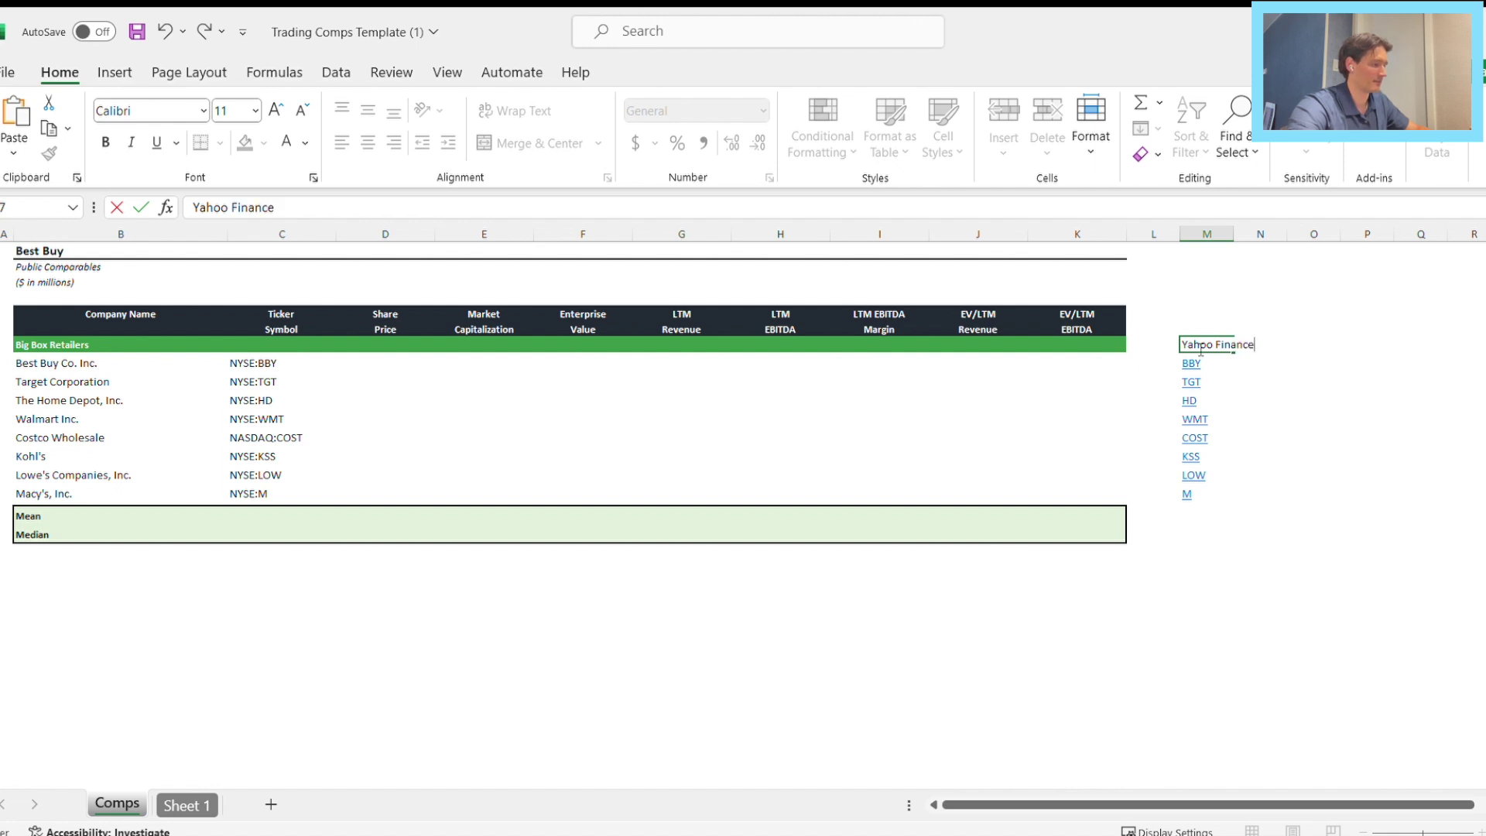
text(ahoo Finance)
key(Return)
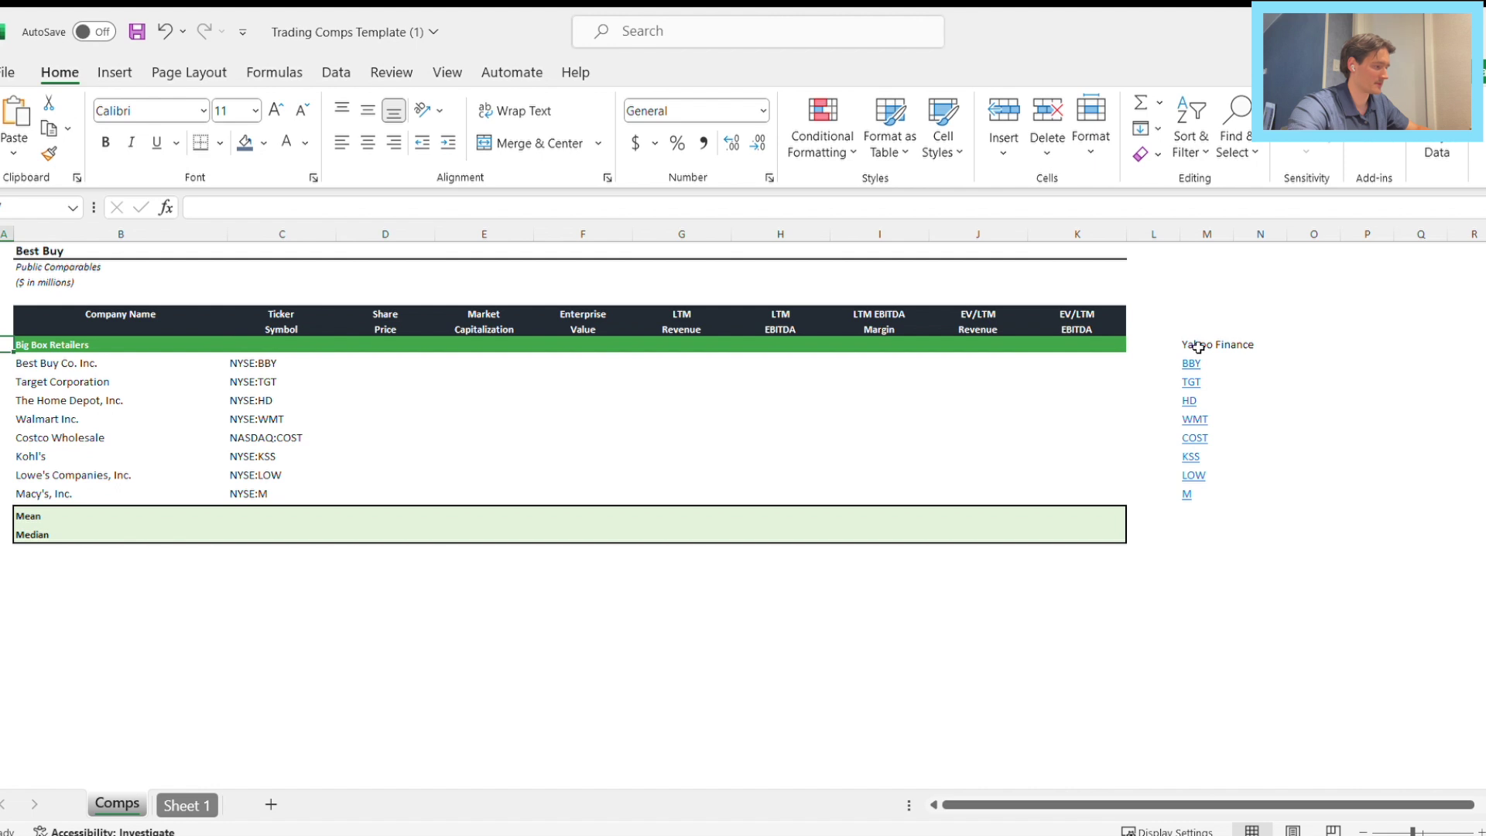
double_click(1200, 351)
text(Source)
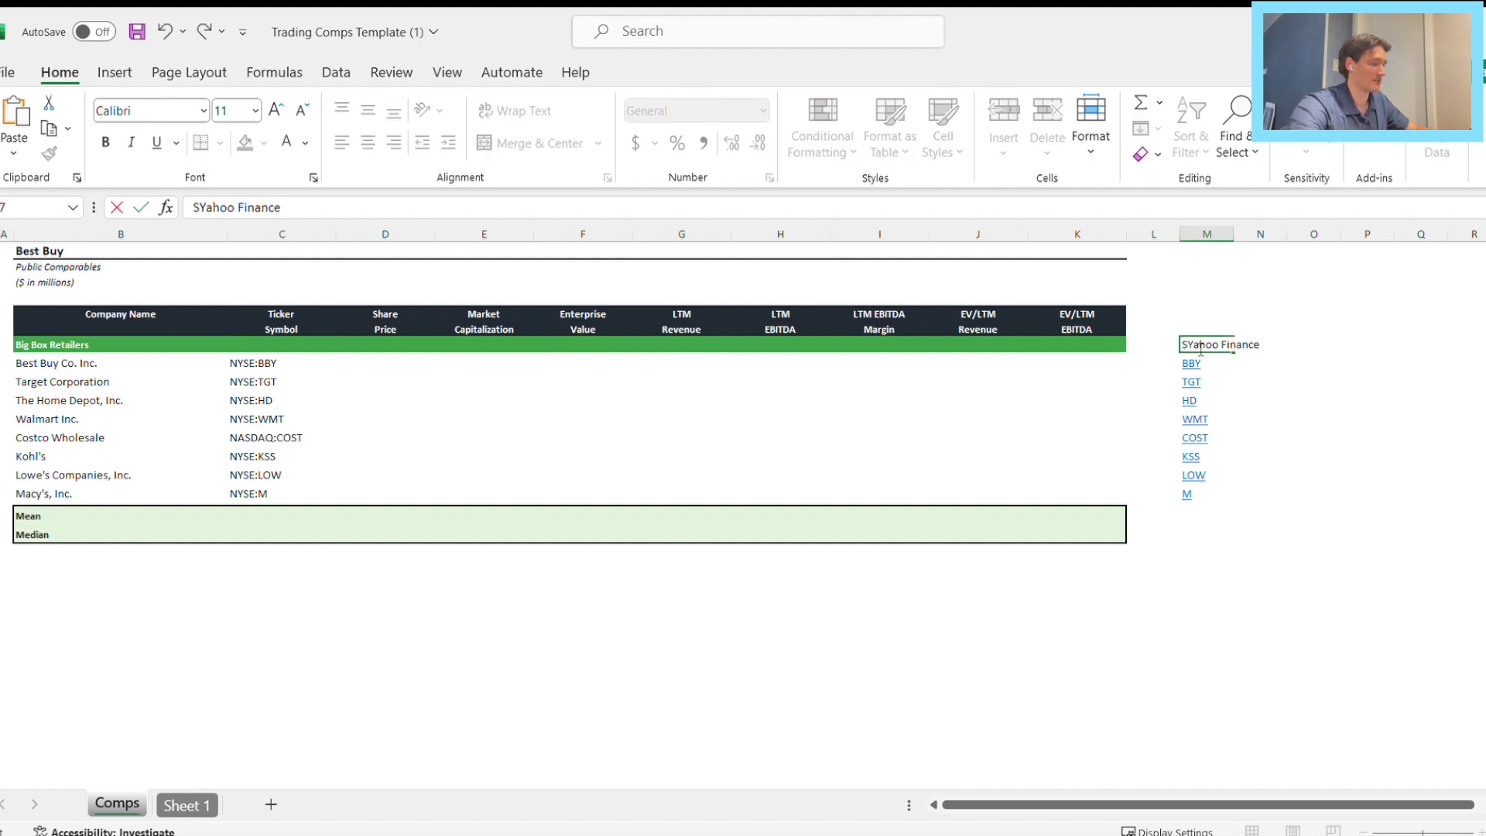
text(:)
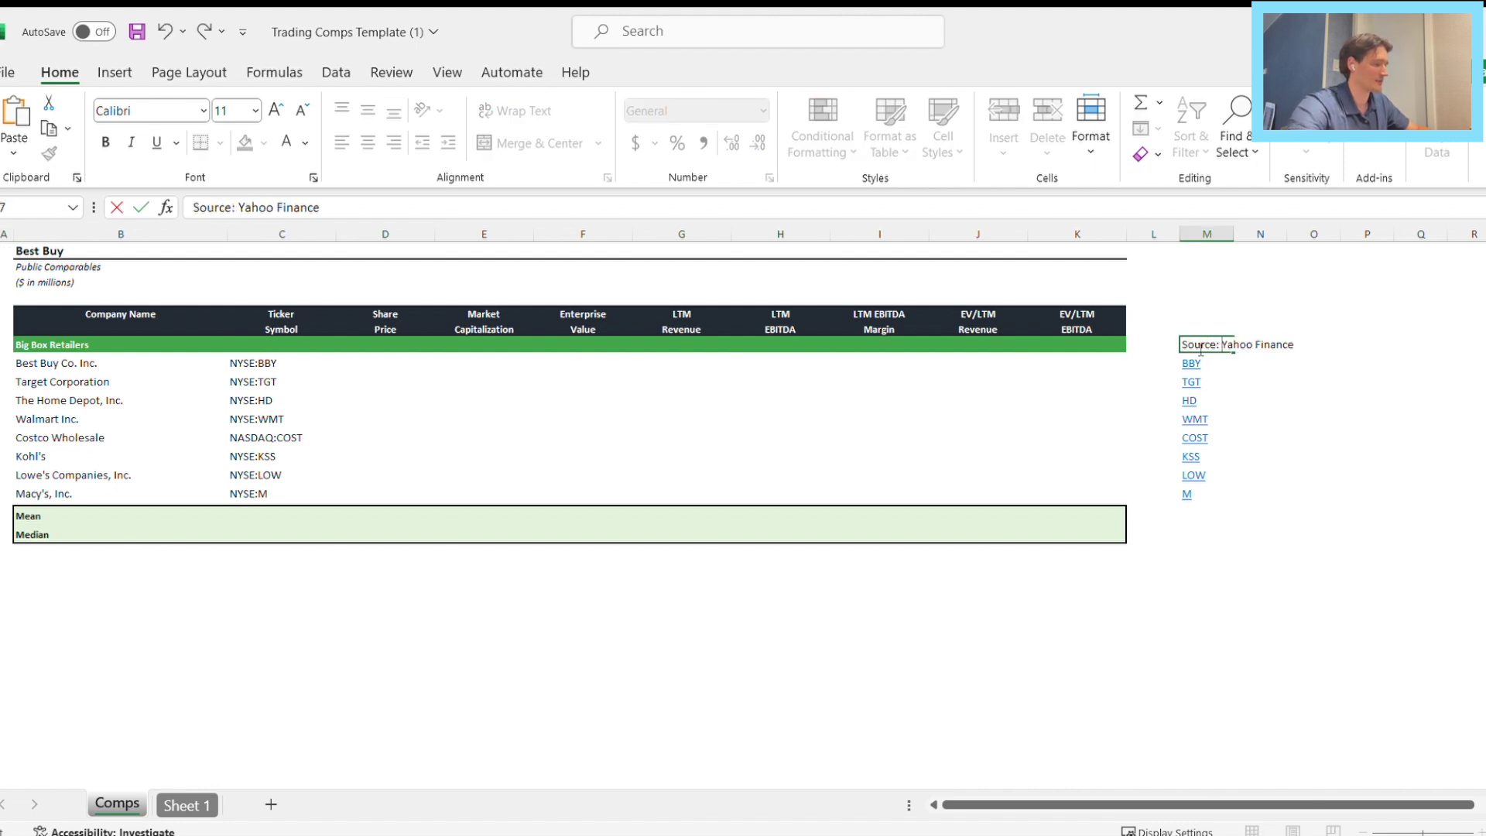
key(Return)
key(Up)
Enter share prices for Best Buy 84.92, Target 148.04, Home Depot 334.24 and Walmart 67.71.
key(Left)
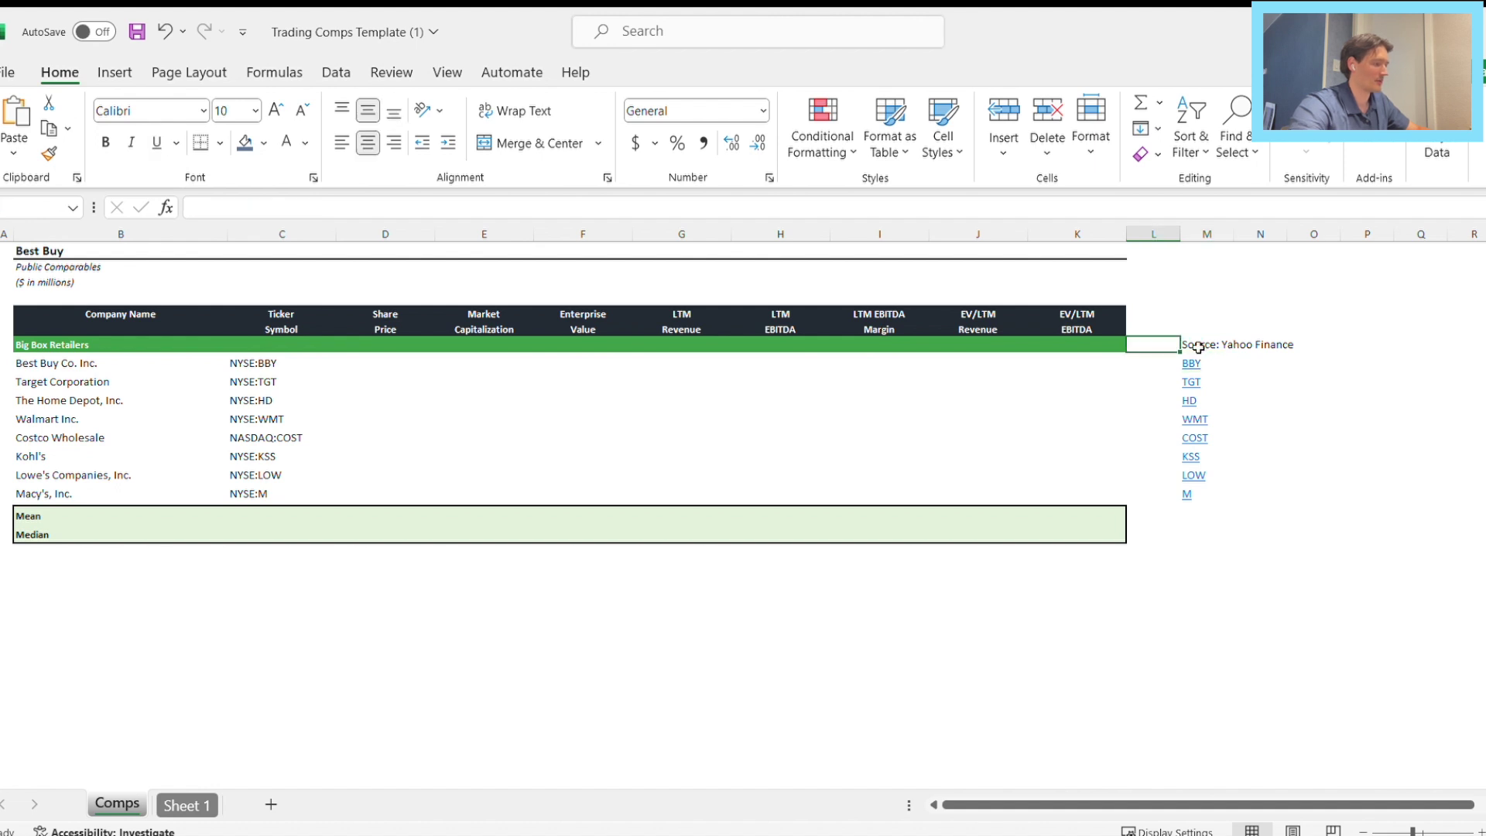
key(Left)
key(Down)
key(Left)
key(Left)
key(Left)
key(Left)
key(Left)
key(Left)
key(Left)
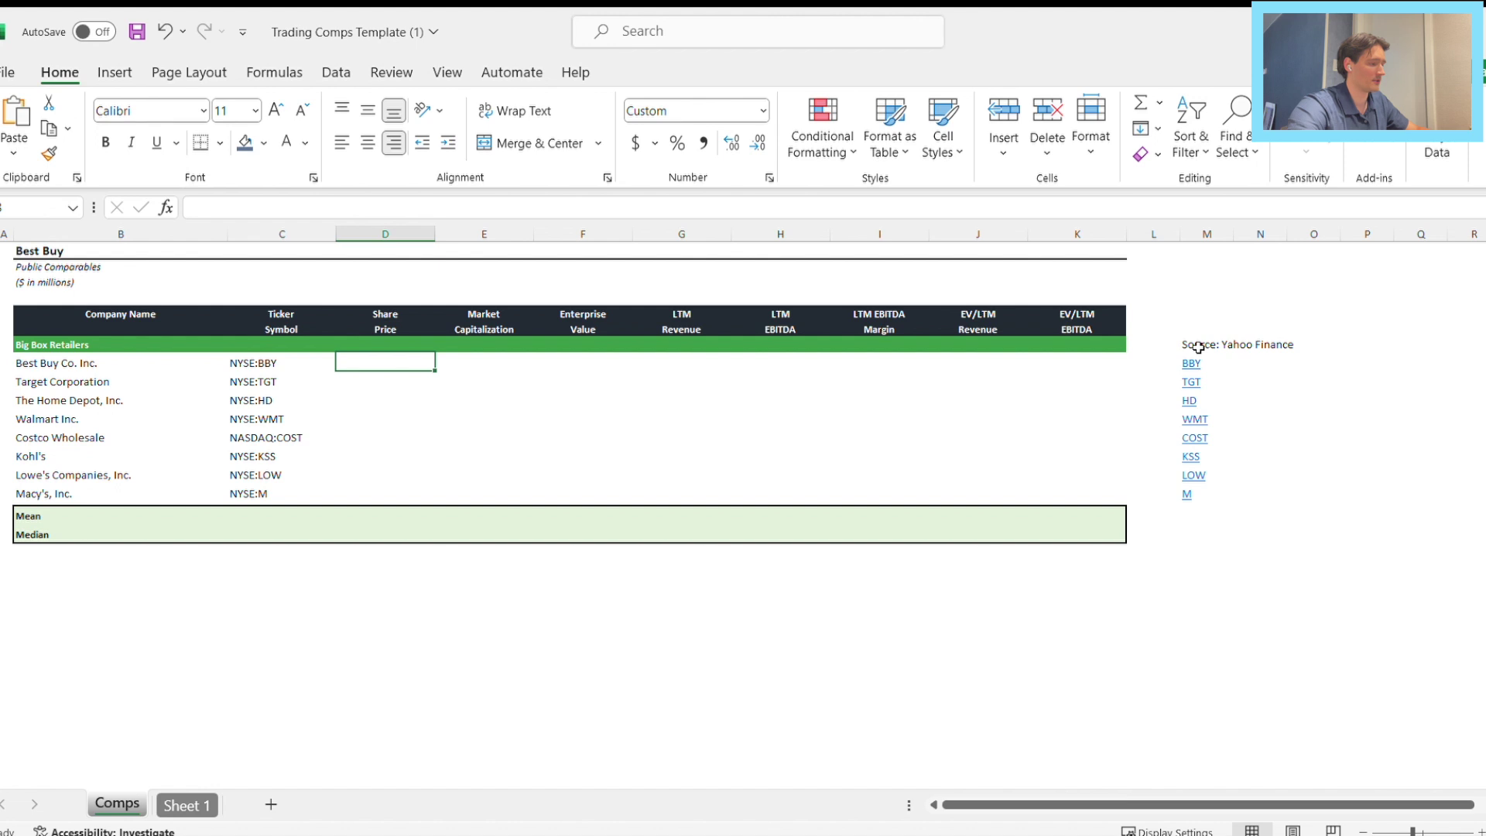
text(84)
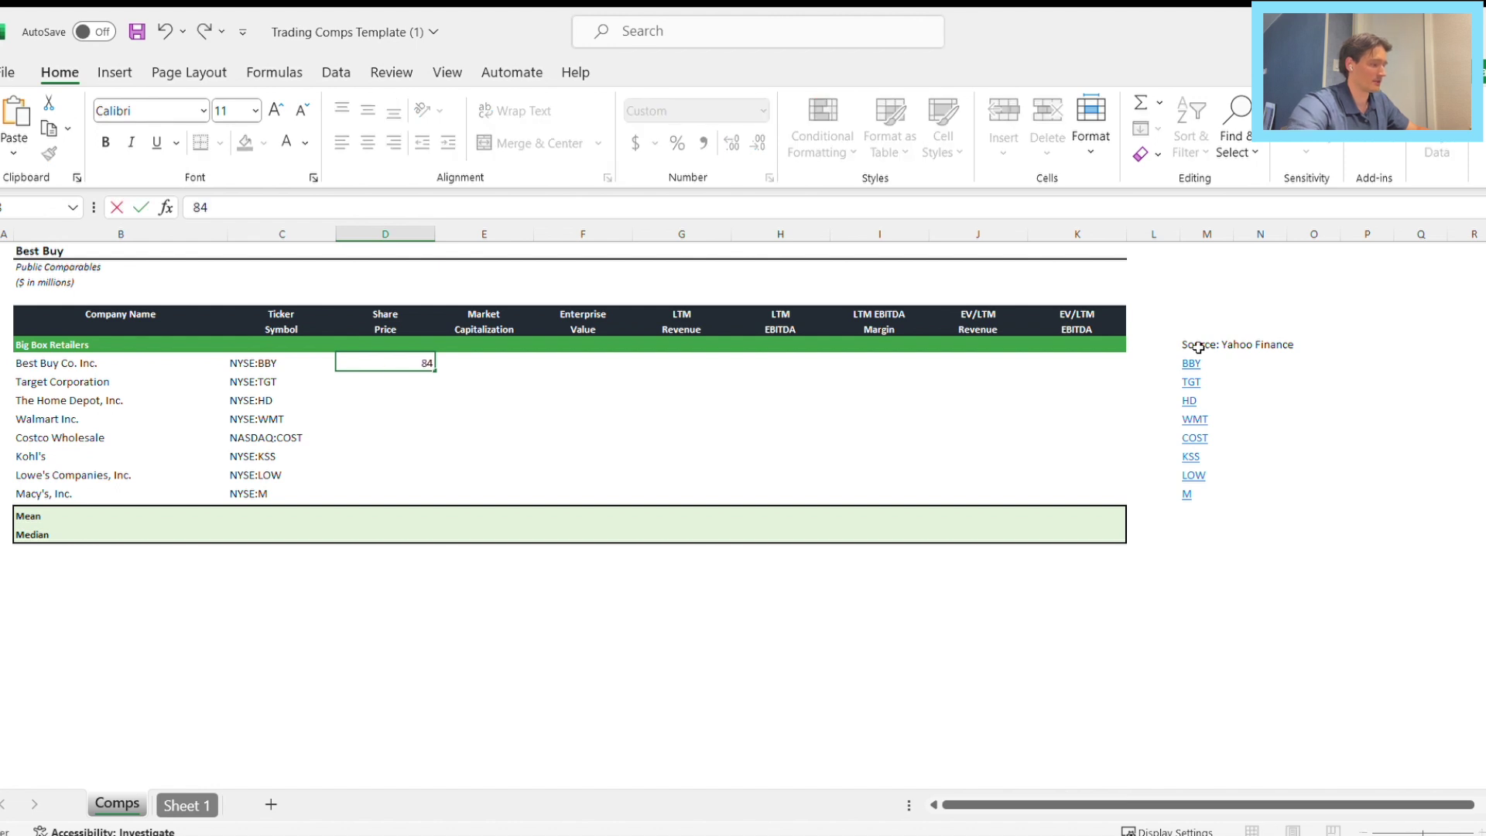
text(.92)
key(Return)
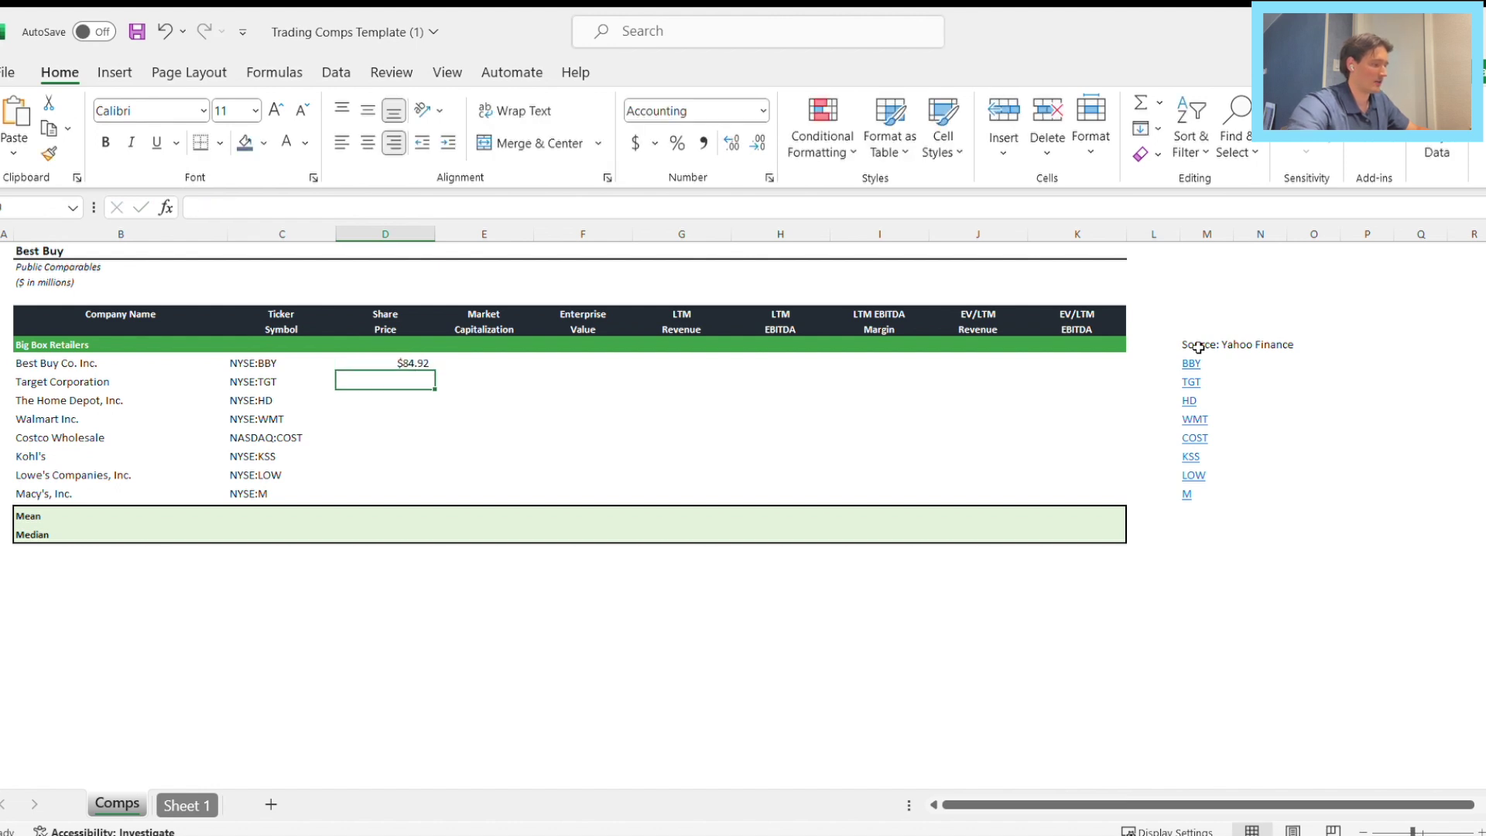
text(148.04)
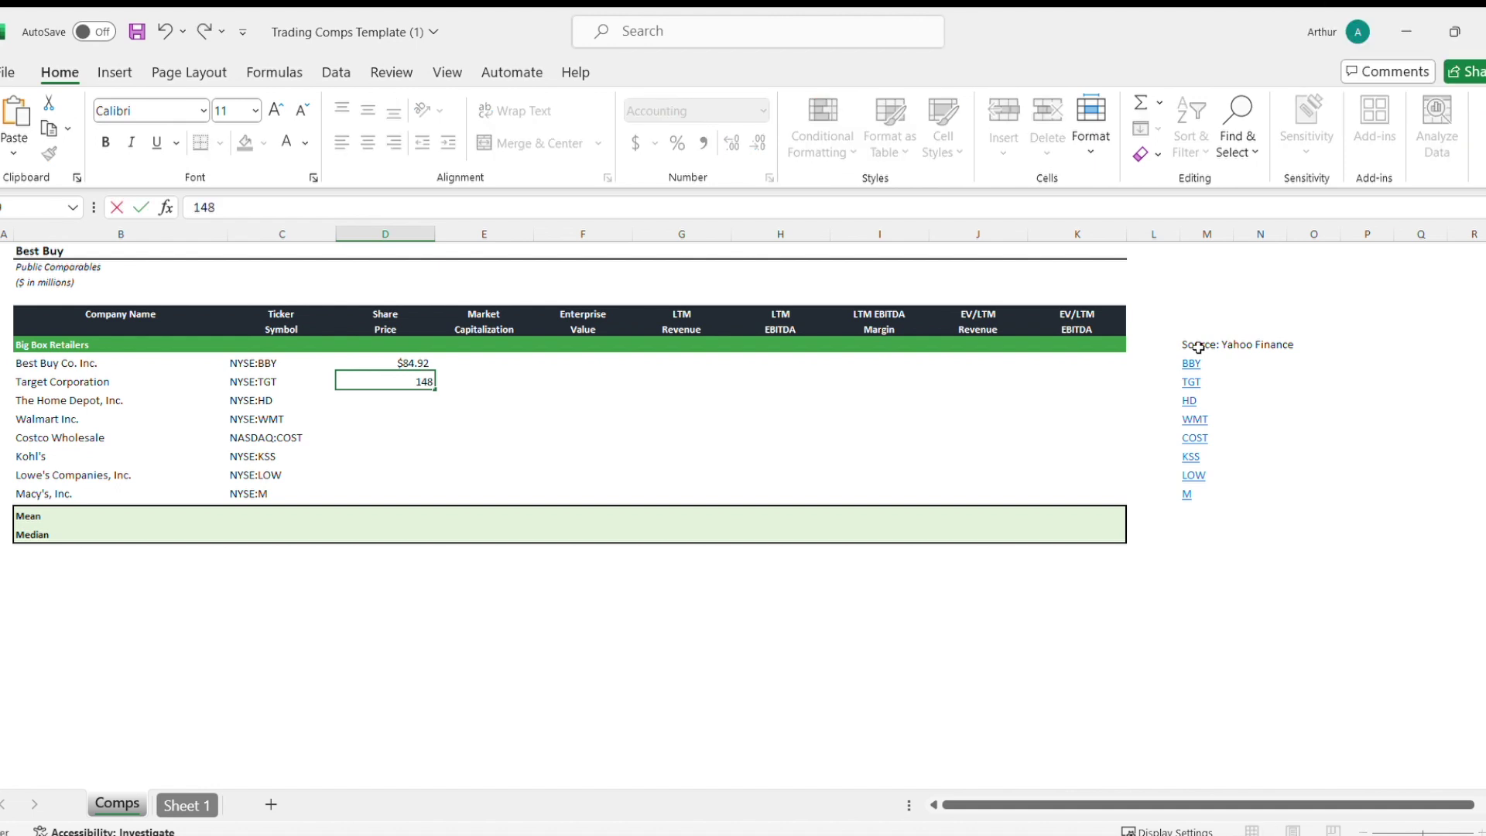
key(Return)
text(334.24)
key(Return)
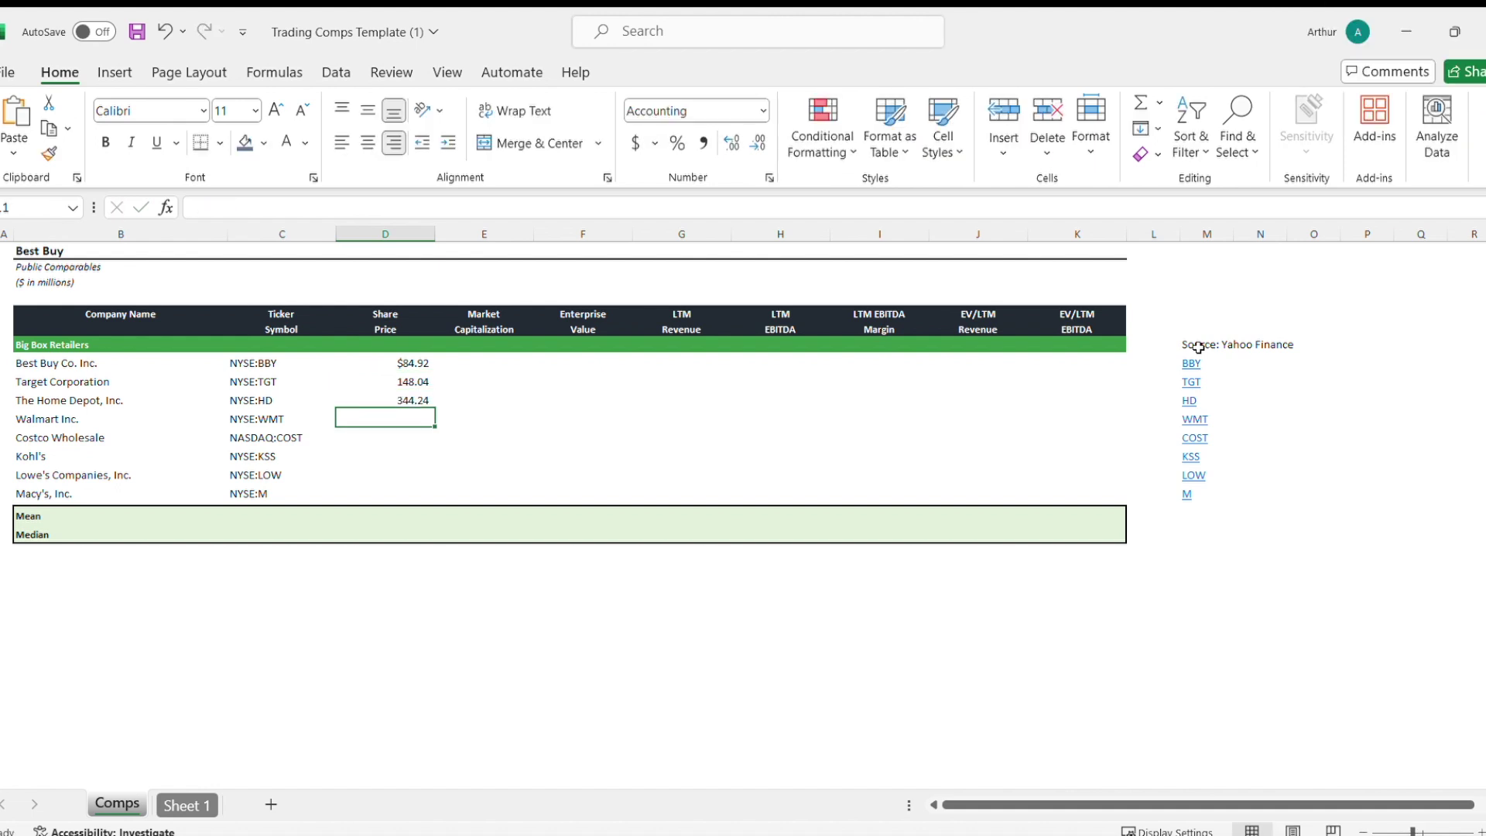
text(67.71)
key(Return)
Enter share prices for Costco 849.99, Kohl's 22.99, Lowe's 220.46 and Macy's 19.20.
text(849.99)
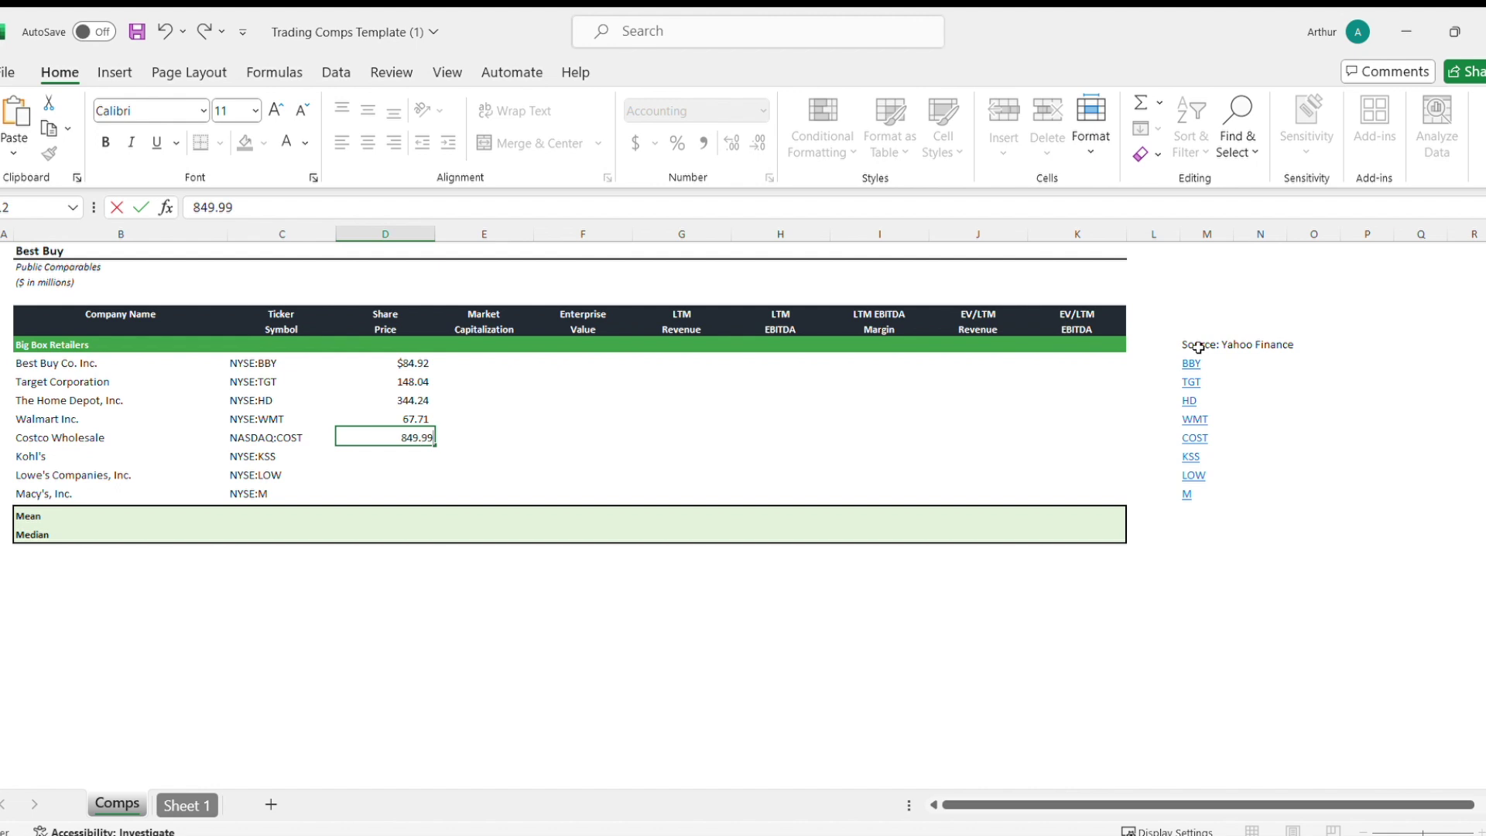
key(Return)
text(22.99)
key(Return)
text(220.46)
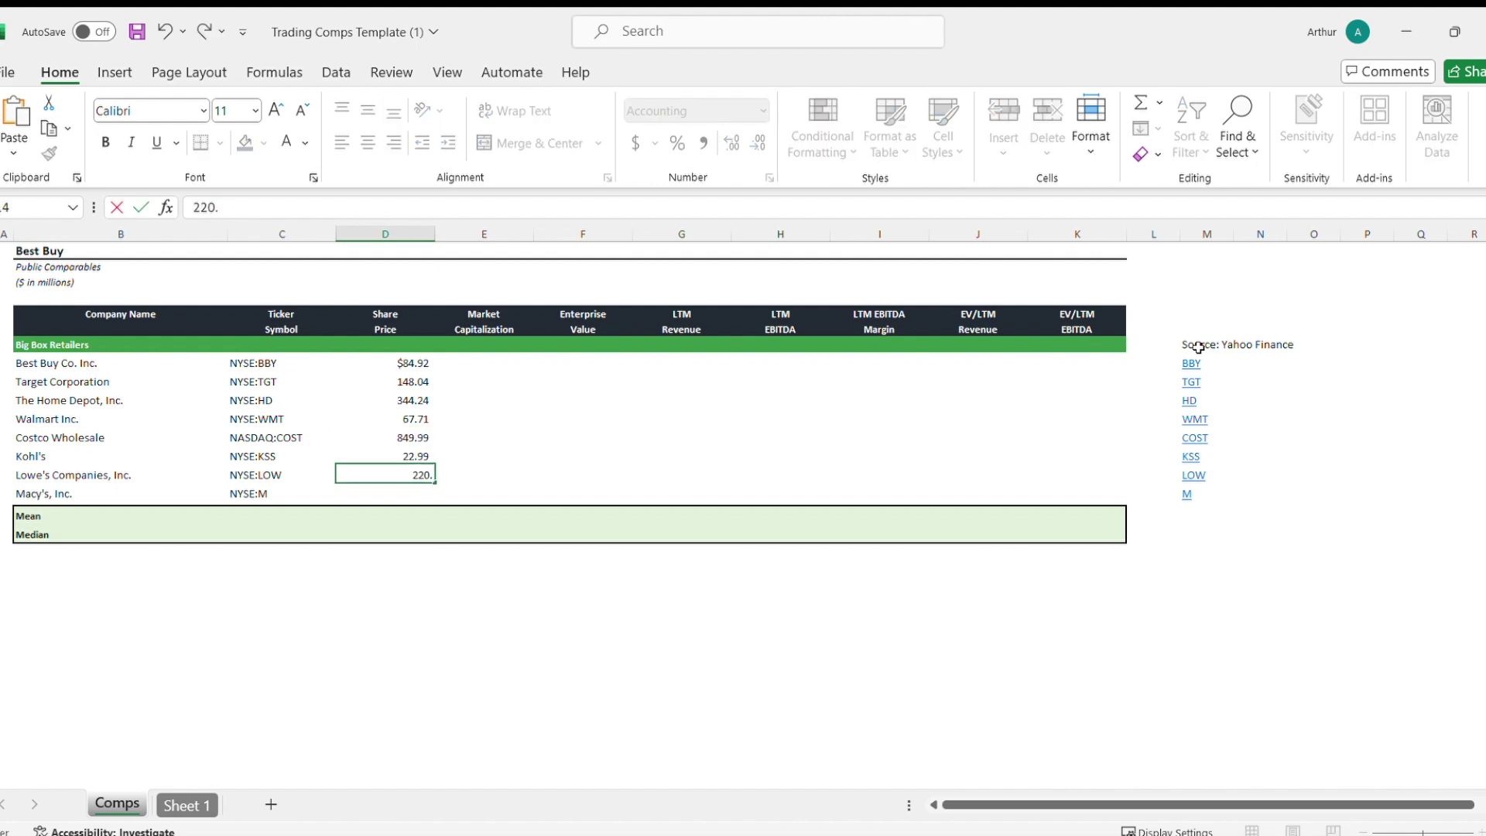
key(Return)
text(19.20)
key(Tab)
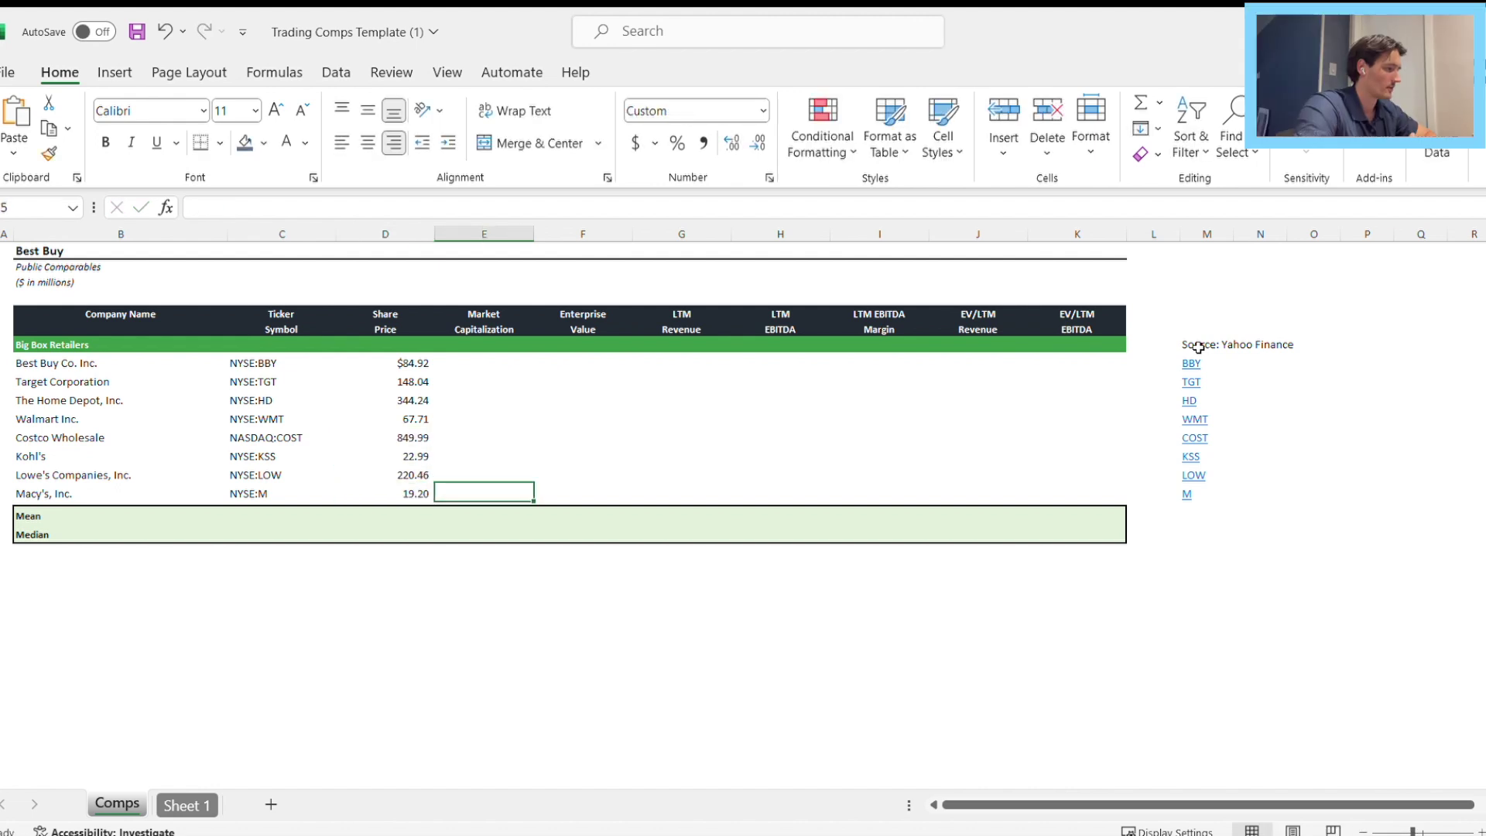
Insert a blank column before the Market Capitalization column.
key(Up)
key(Up)
key(Up)
key(Up)
key(Up)
key(Up)
key(Up)
key(Up)
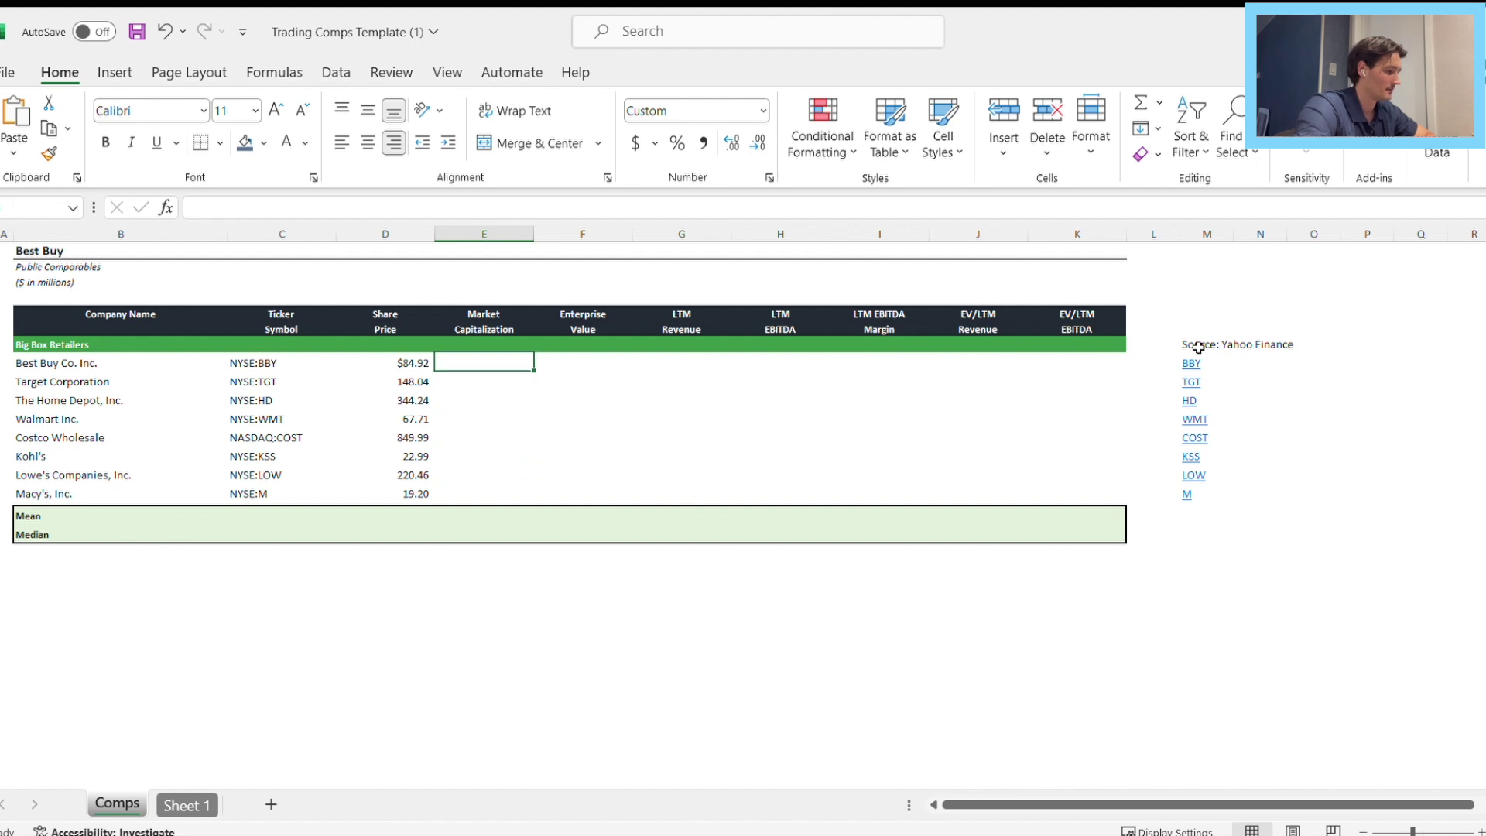
key(Up)
key(Down)
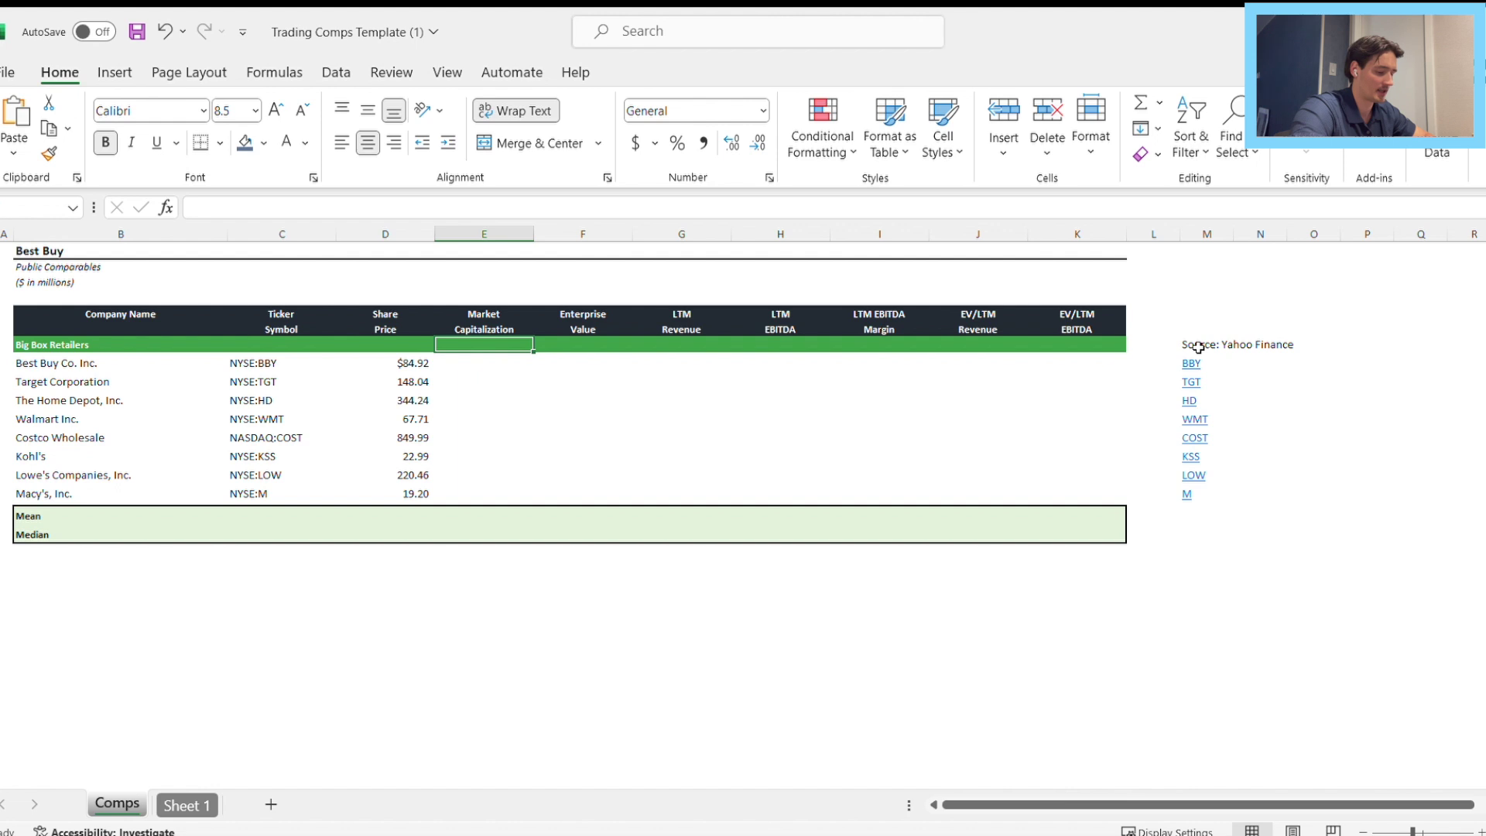
key(ctrl+space)
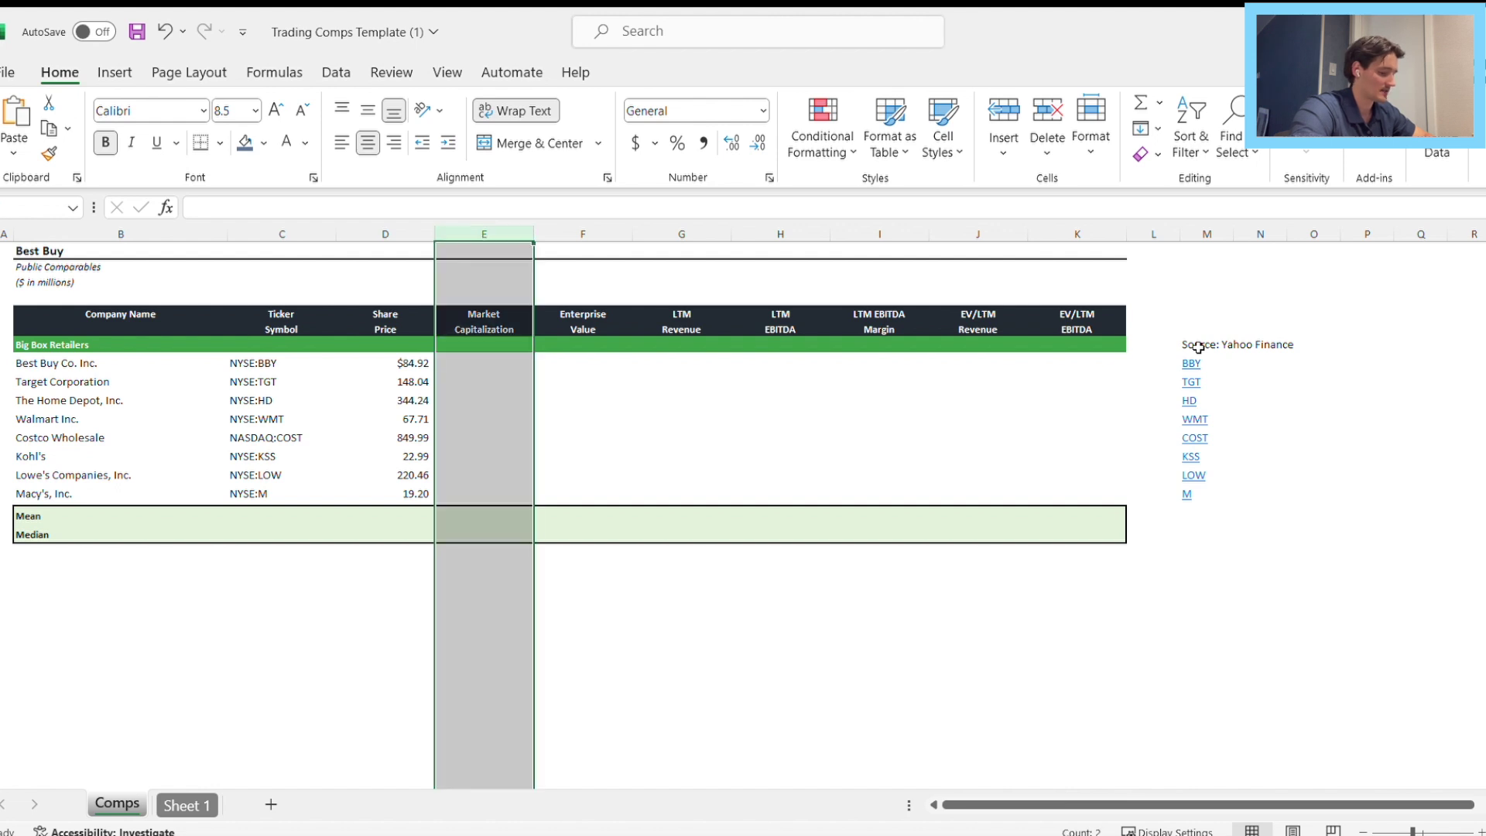
key(ctrl+shift+plus)
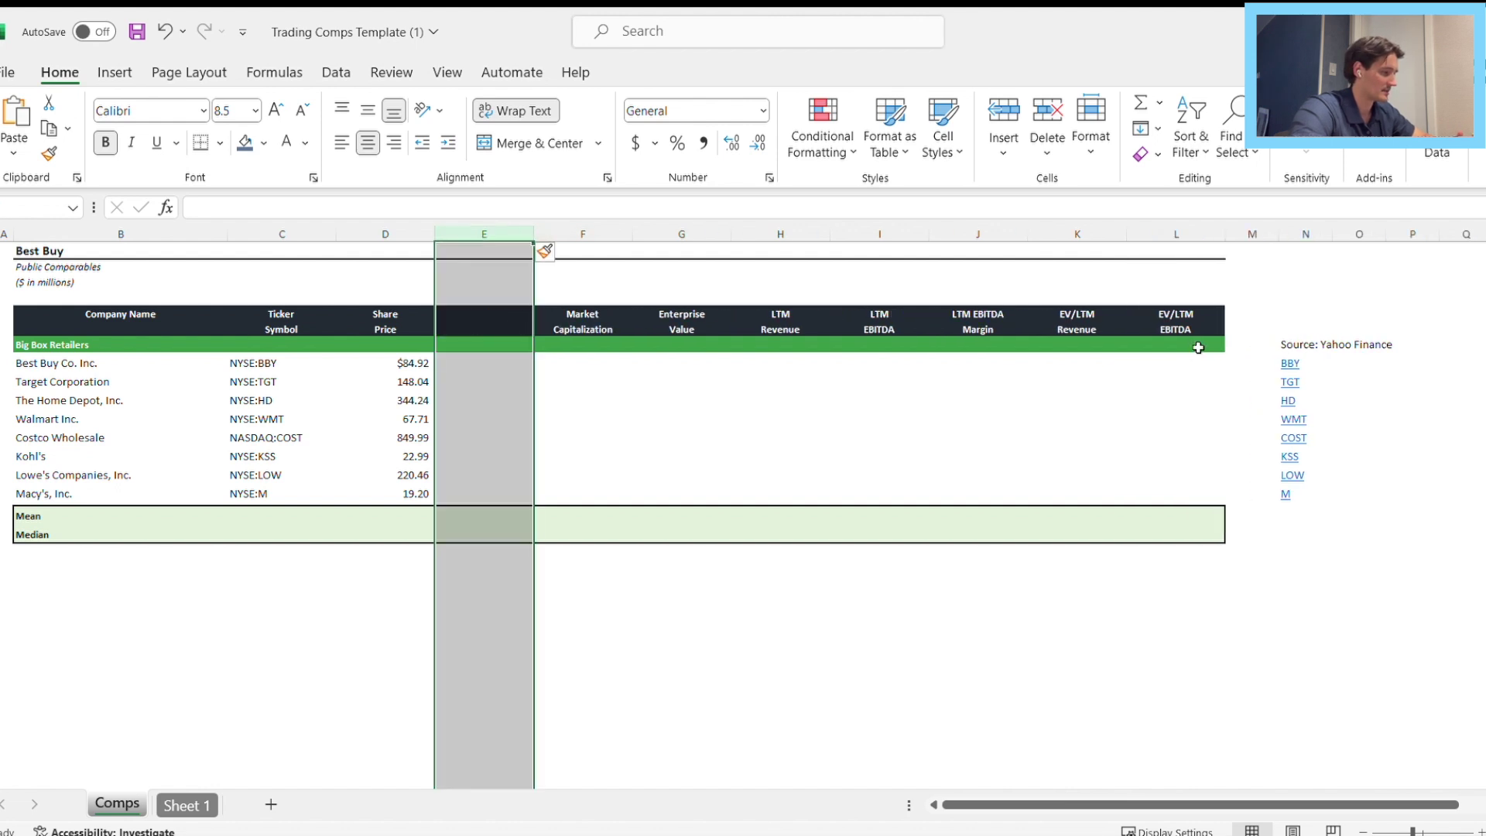
Copy the two-line Market Capitalization header into the empty column beside Share Price.
key(Right)
key(Up)
key(Up)
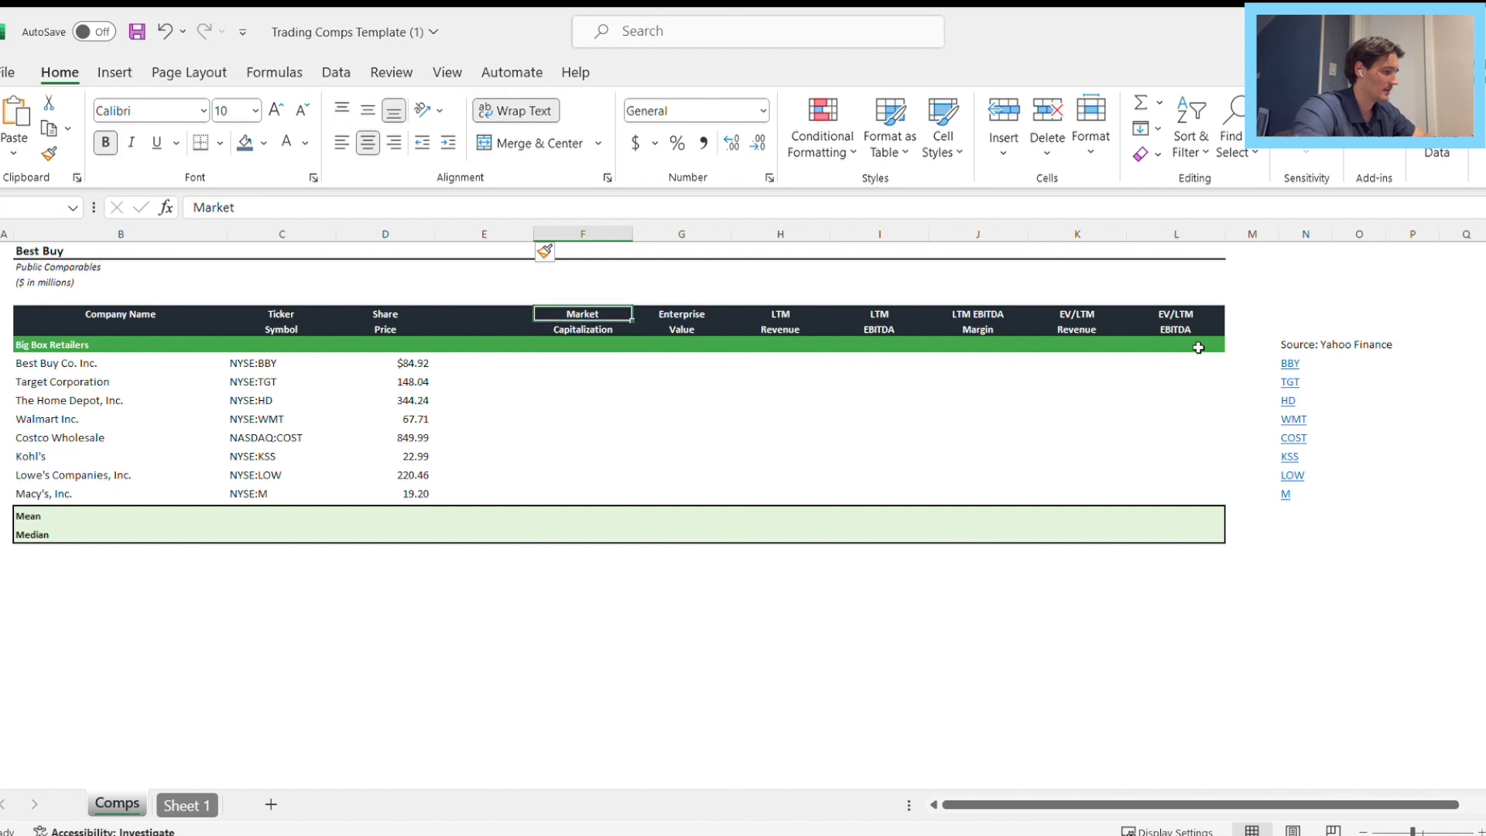
key(shift+Down)
key(ctrl+c)
key(Left)
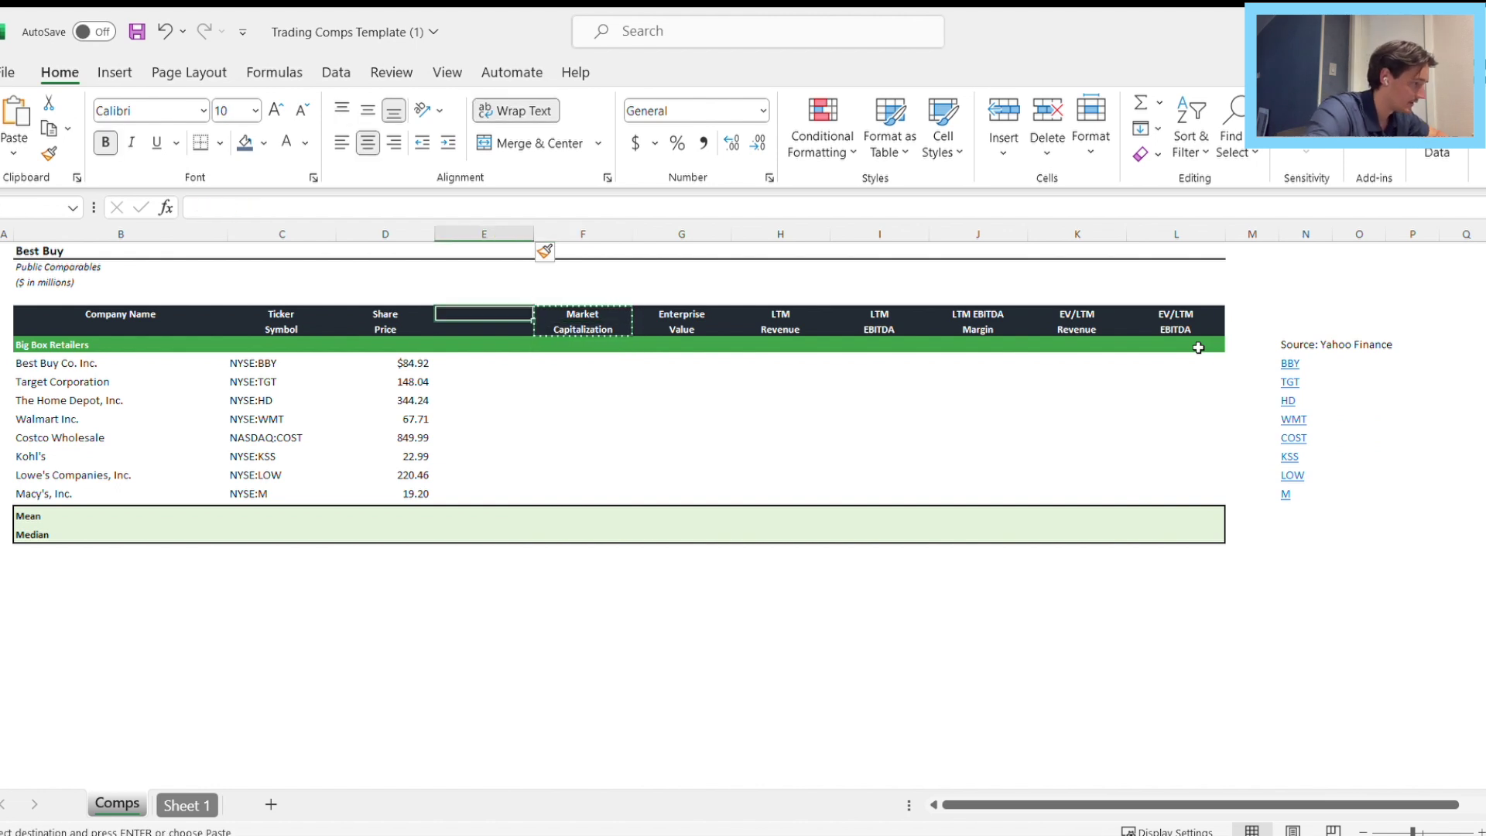
key(ctrl+v)
key(Down)
key(Down)
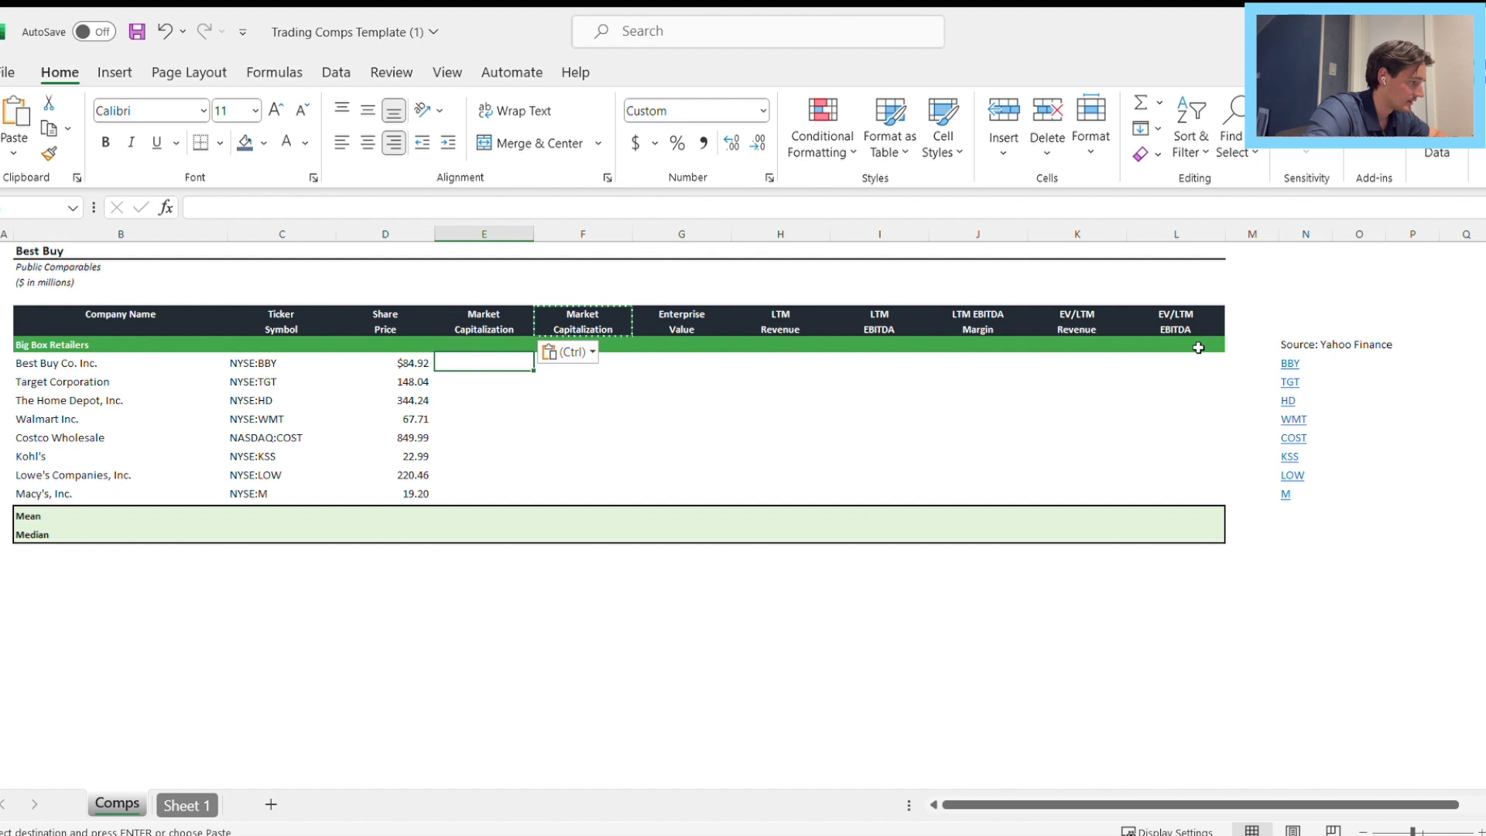
Enter market caps of 18, 69, 342, 548 and 380 for Best Buy through Costco.
text(18)
key(Return)
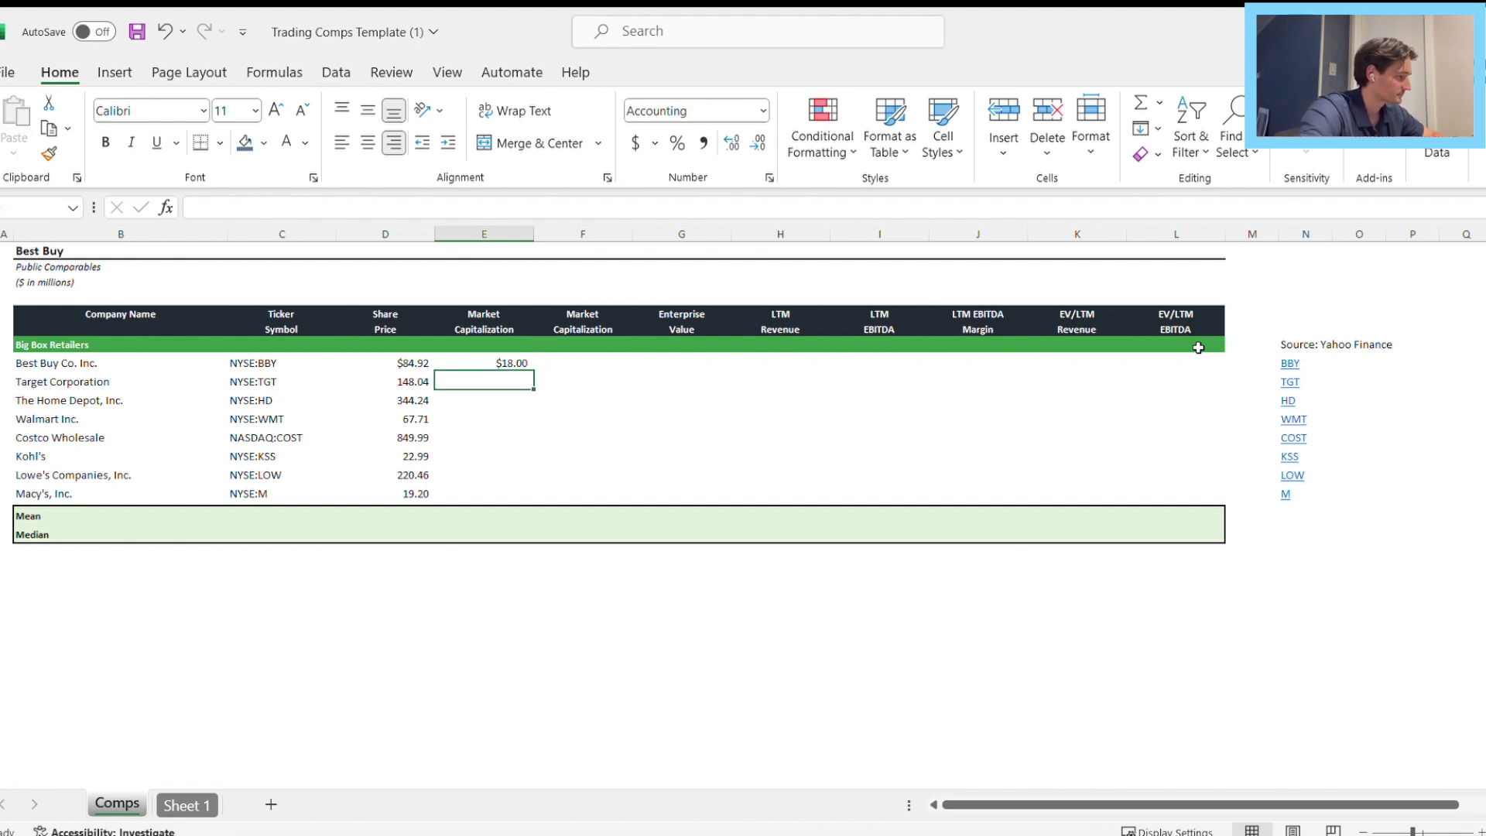
text(69)
key(Return)
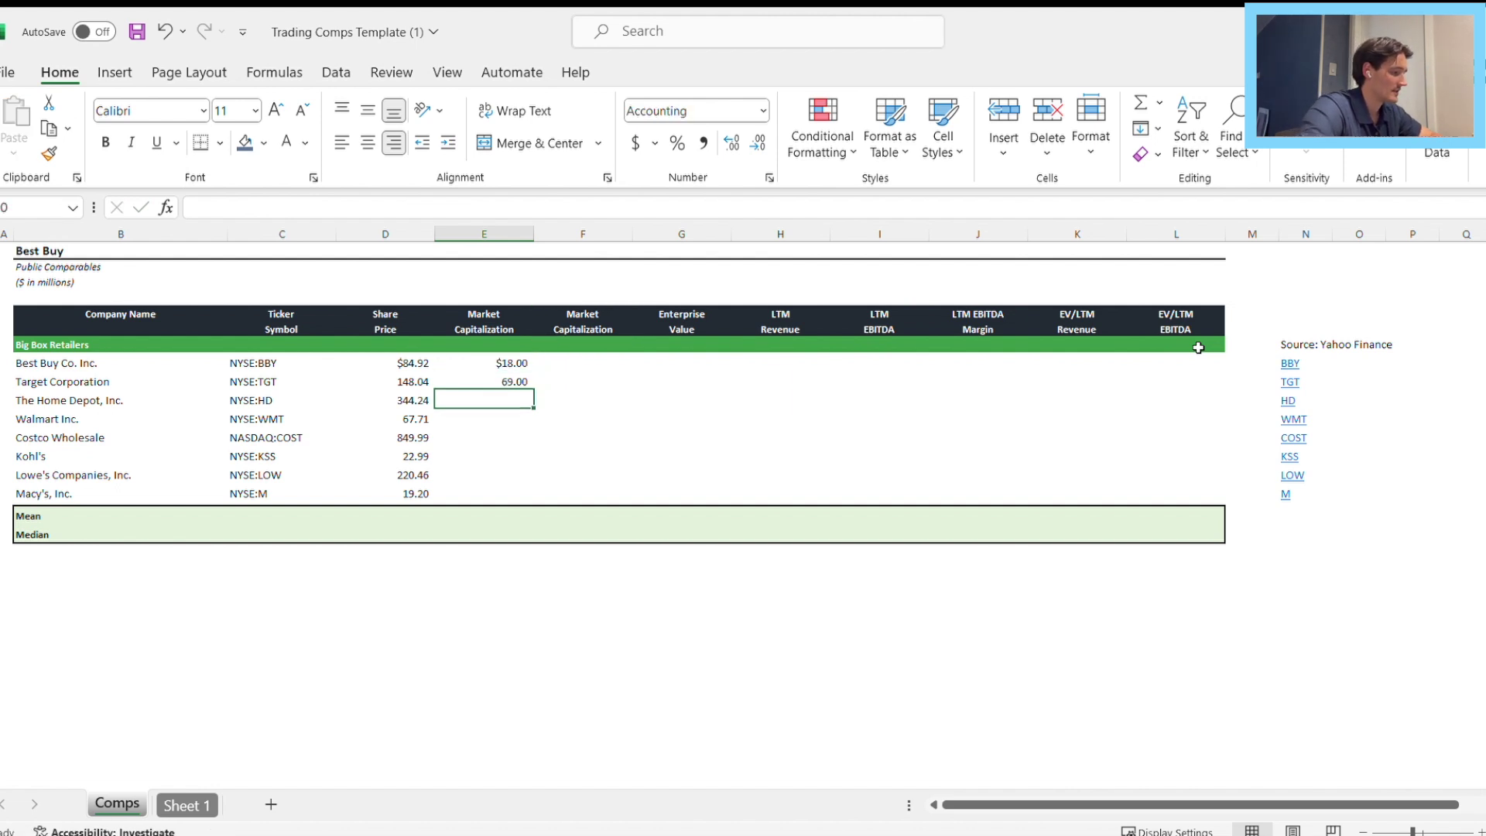
text(342)
key(Return)
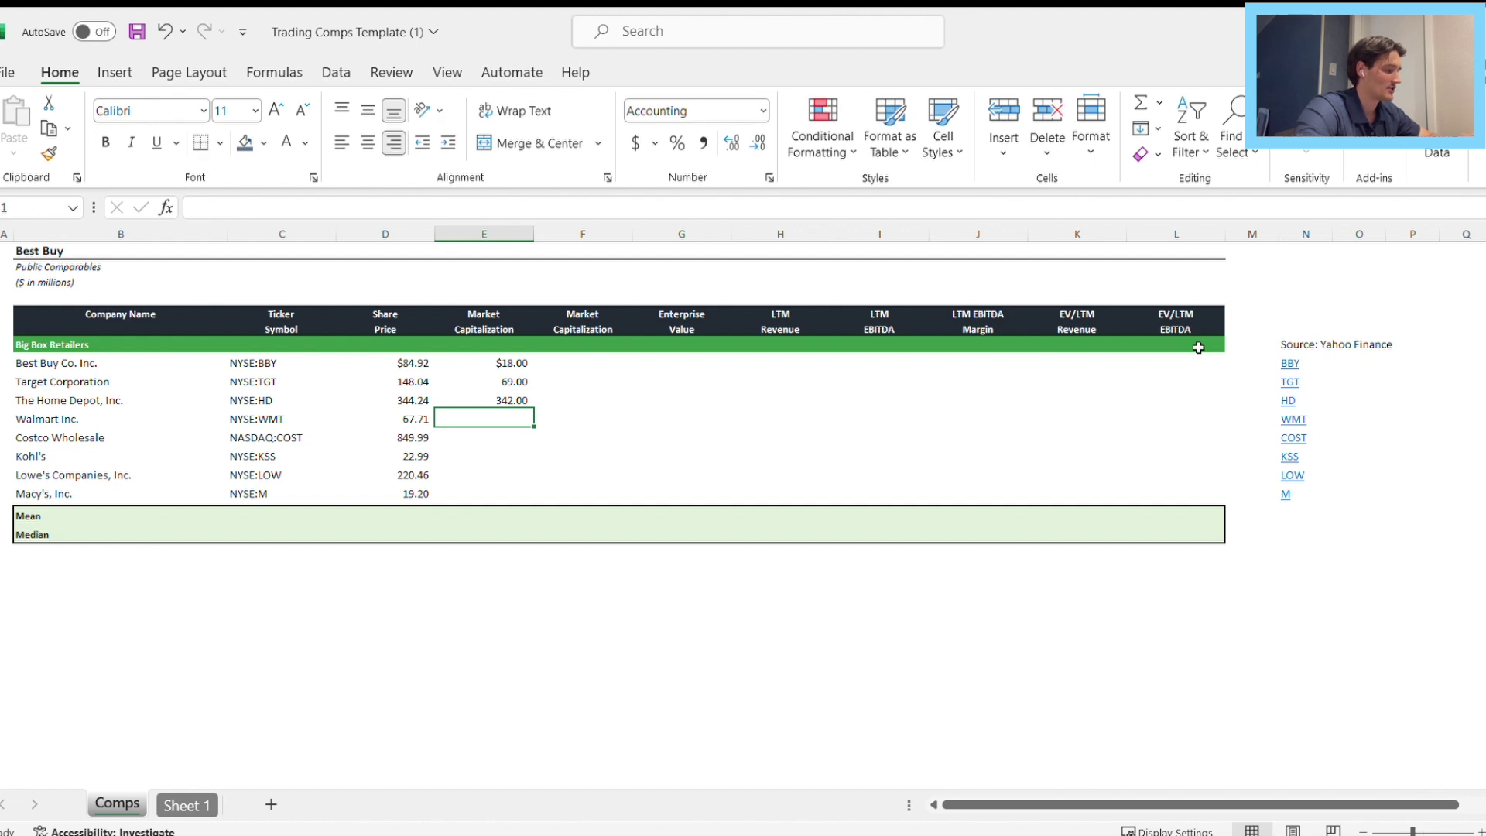
text(548)
key(Return)
text(380)
key(Return)
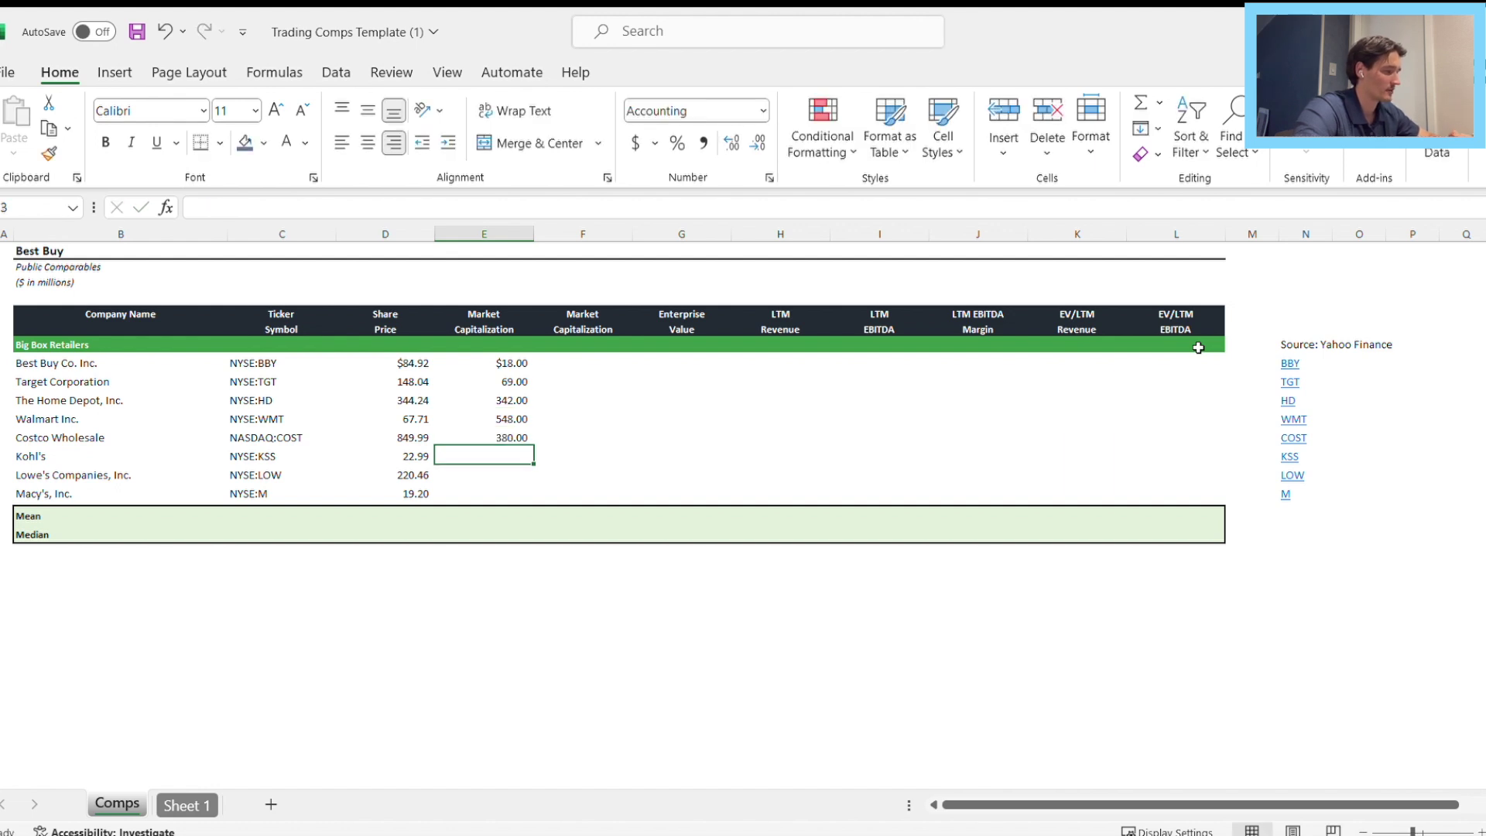
Enter market caps 3, 125 and 5 for Kohl's, Lowe's and Macy's, formatted as whole numbers.
text(3)
key(Return)
text(125)
key(Return)
text(5)
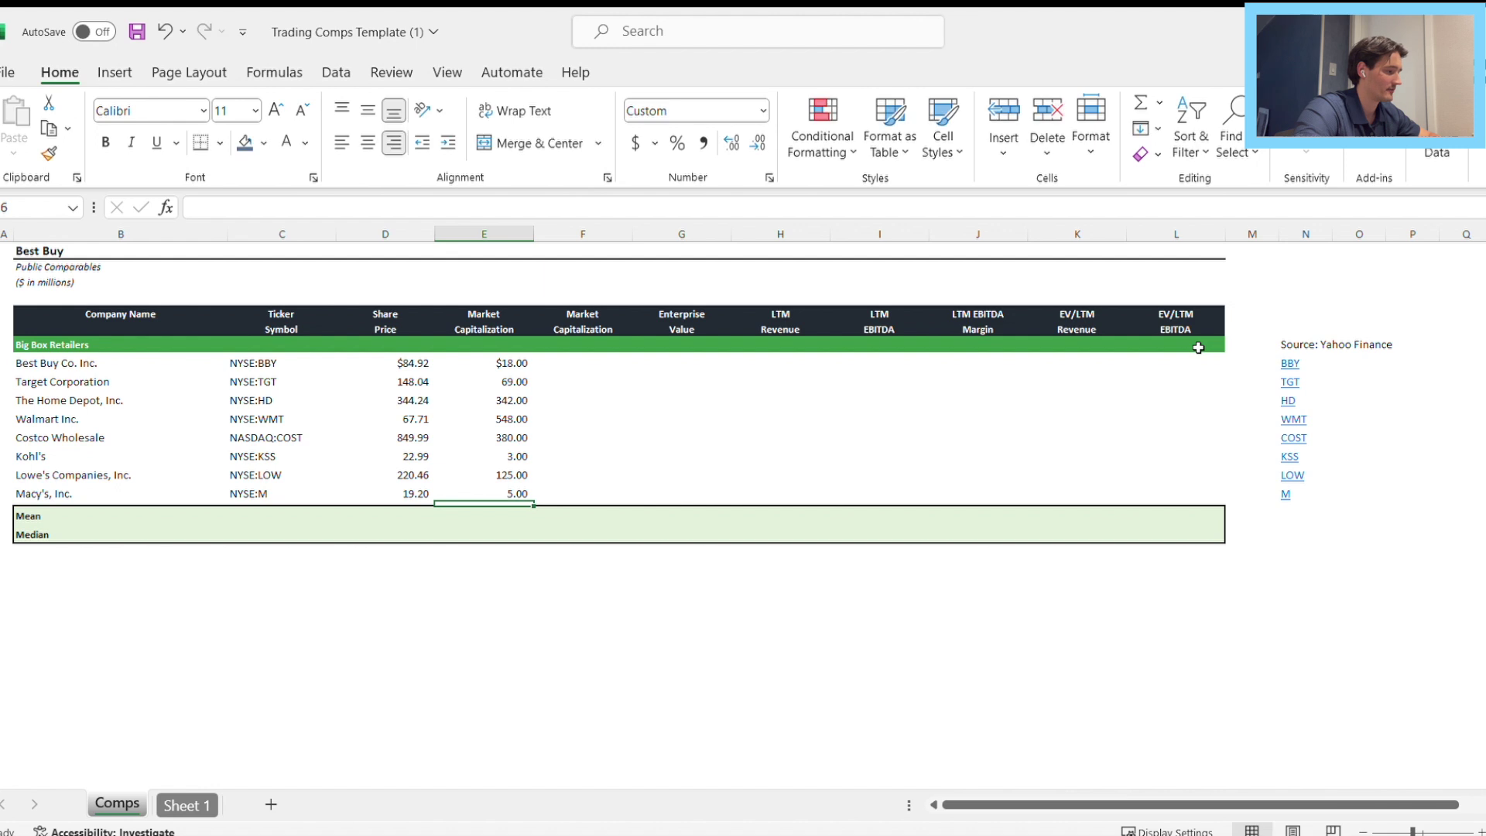
key(ctrl+Return)
key(ctrl+shift+Up)
key(ctrl+shift+1)
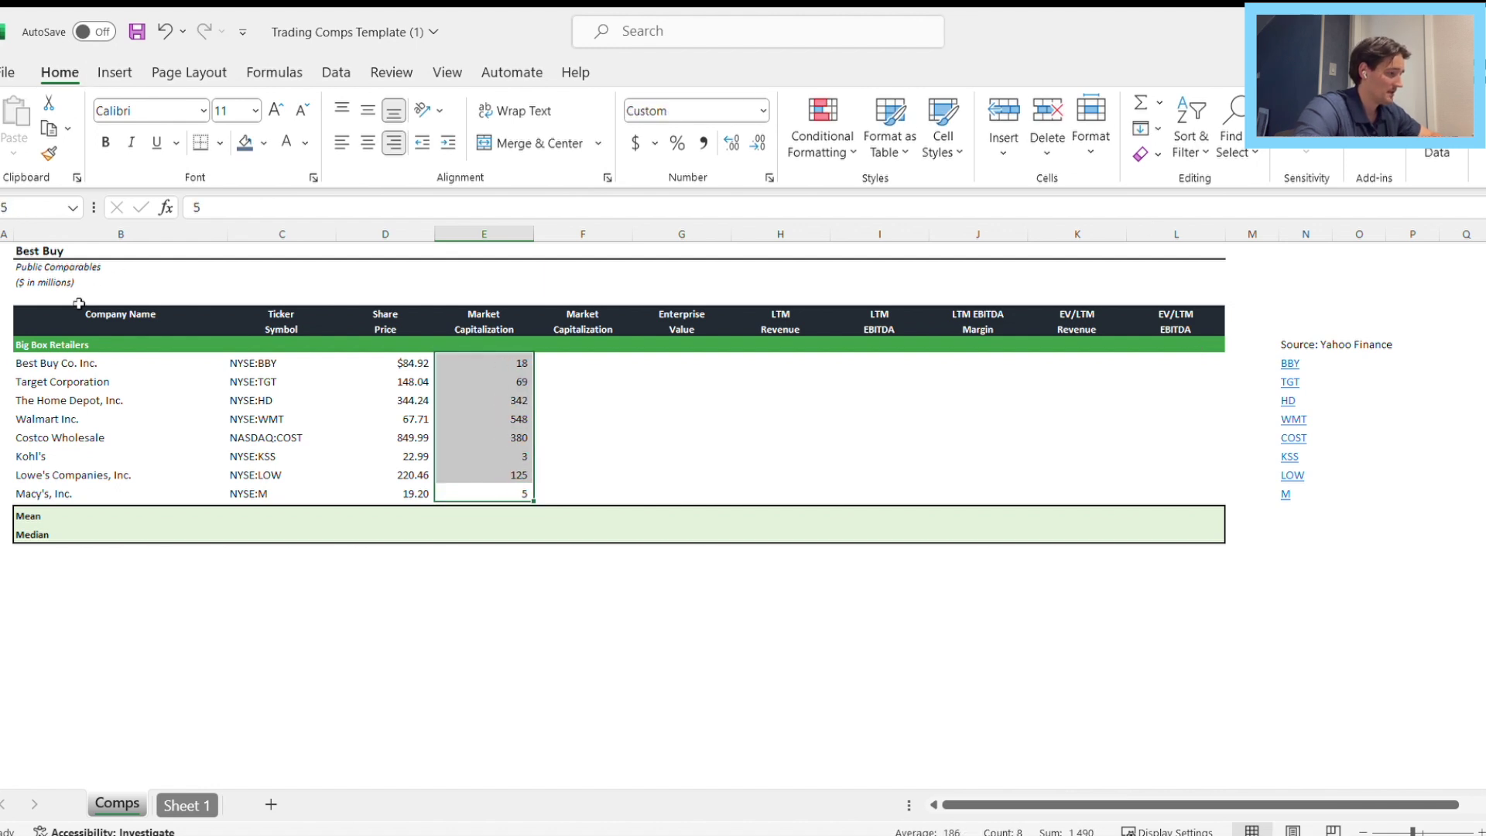
Fill the second market cap column with =E8*1000 for every retailer.
key(Right)
key(Up)
key(Up)
key(Up)
key(Up)
key(Up)
key(Up)
key(Up)
key(shift+Down)
key(shift+Down)
key(shift+Down)
key(shift+Down)
key(shift+Down)
key(shift+Down)
key(shift+Down)
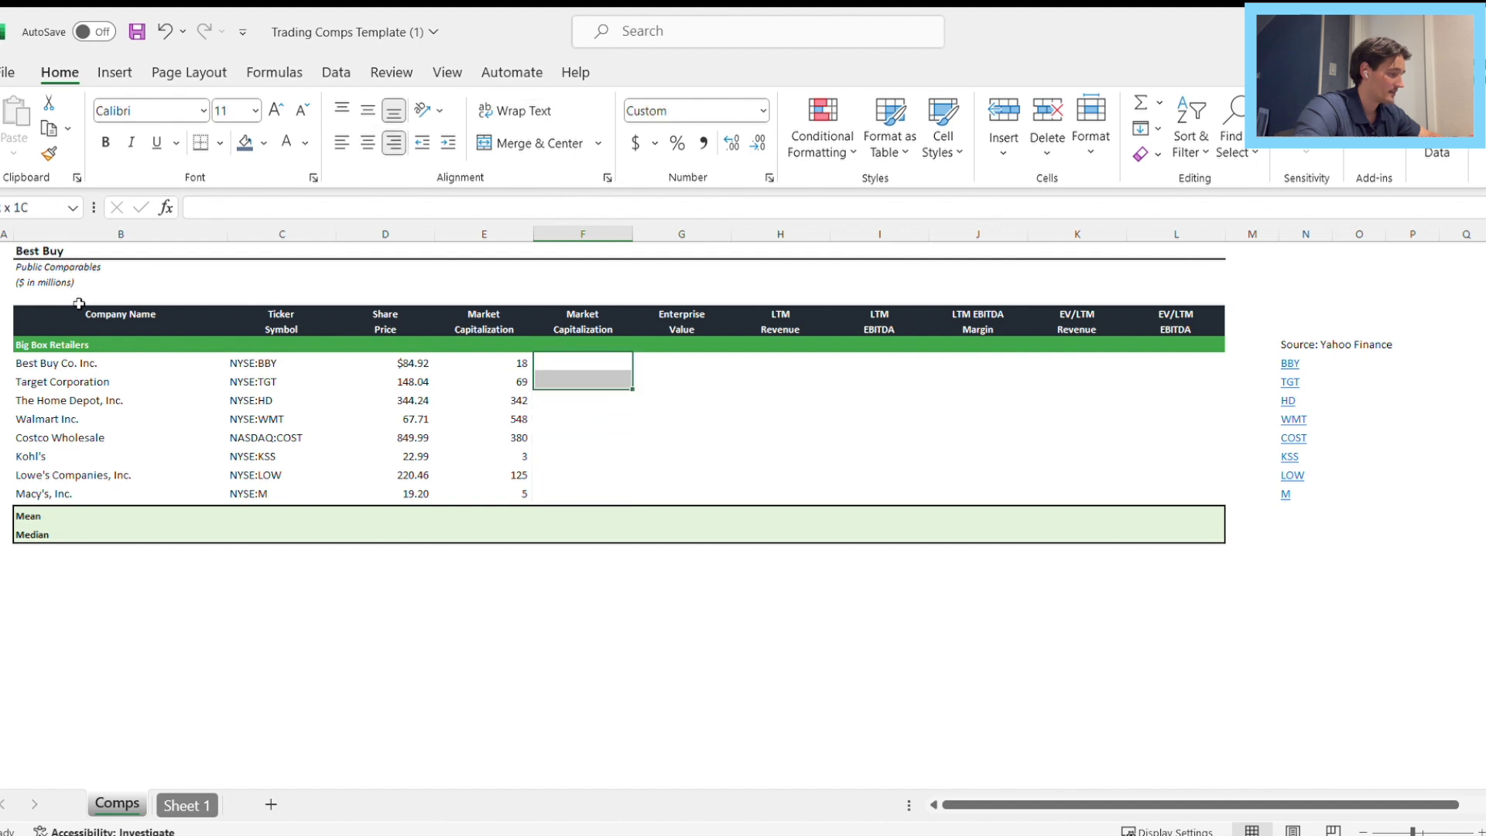
text(=)
key(Left)
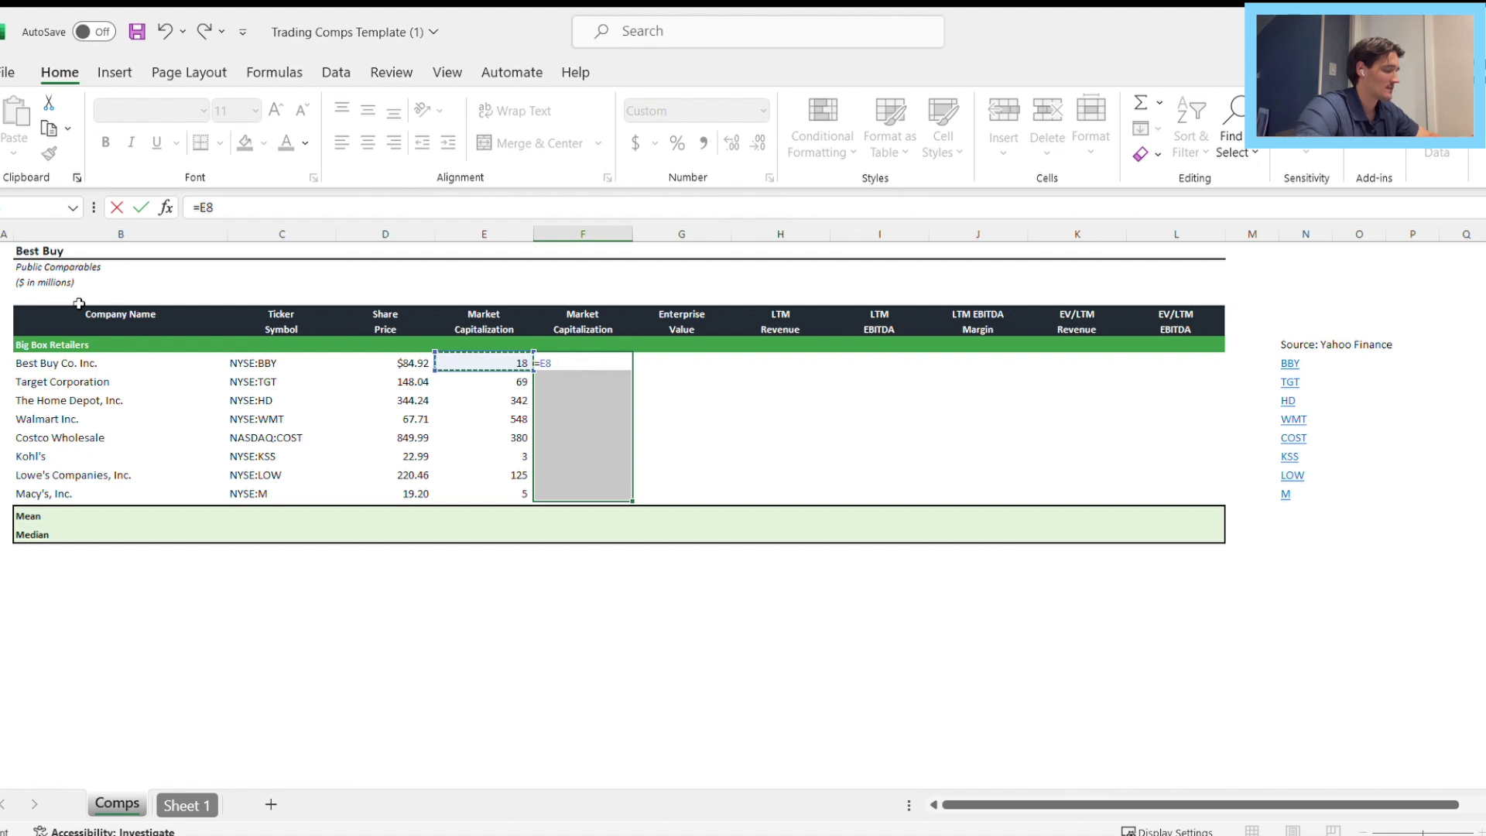
text(*1000)
key(ctrl+Return)
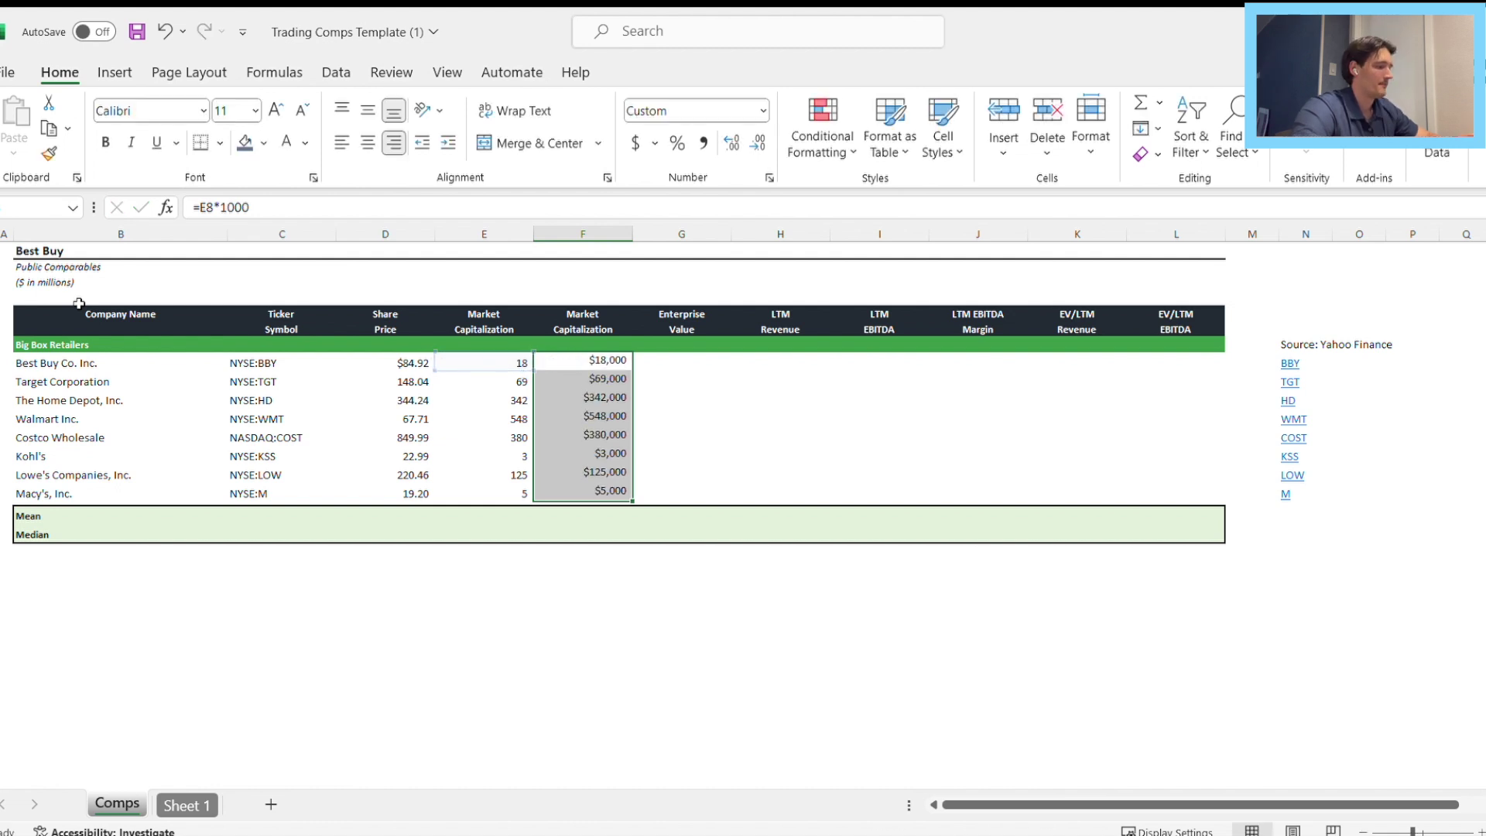
key(Down)
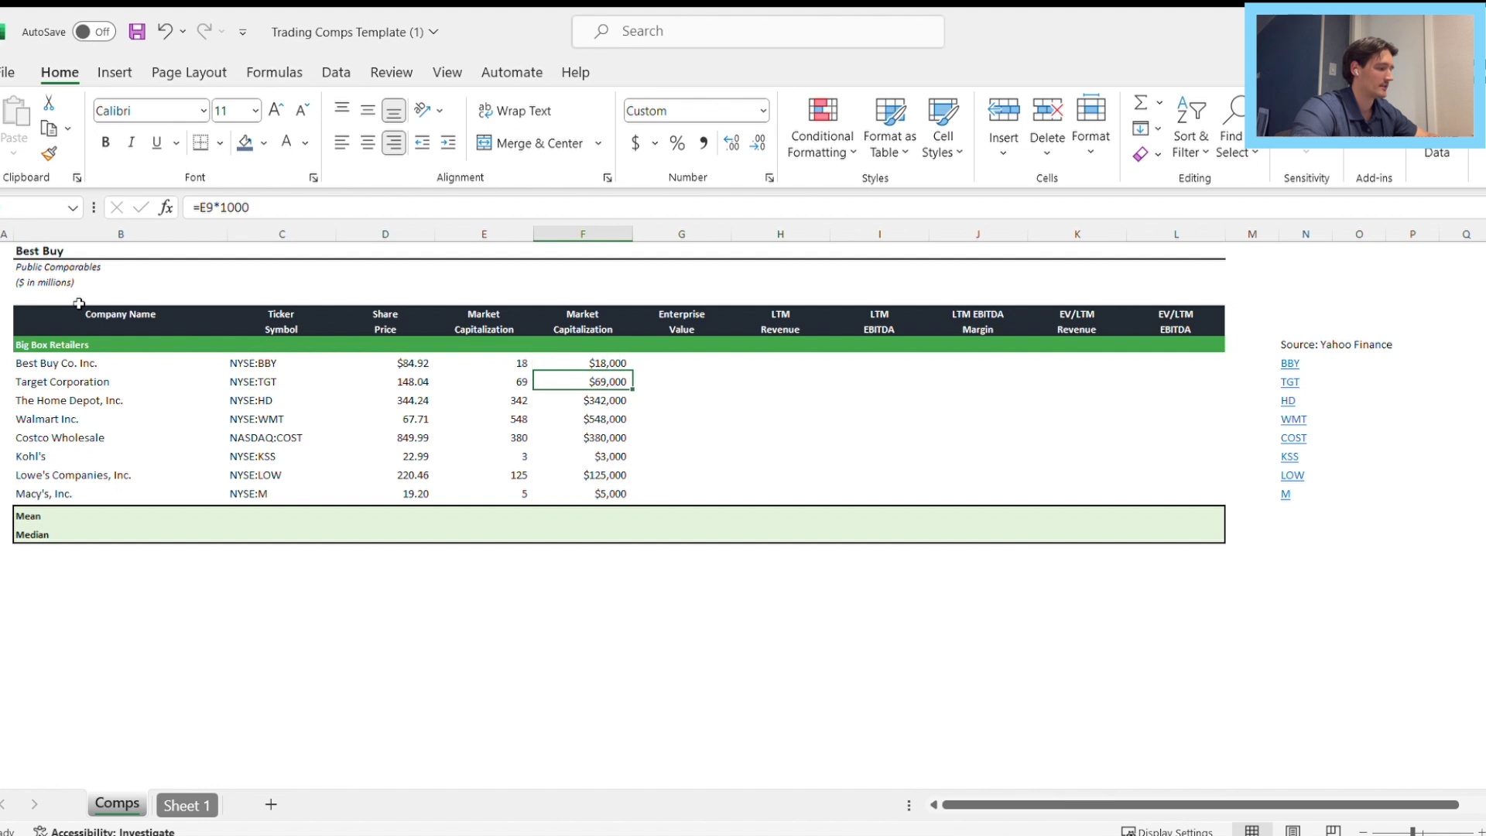
key(Up)
key(Left)
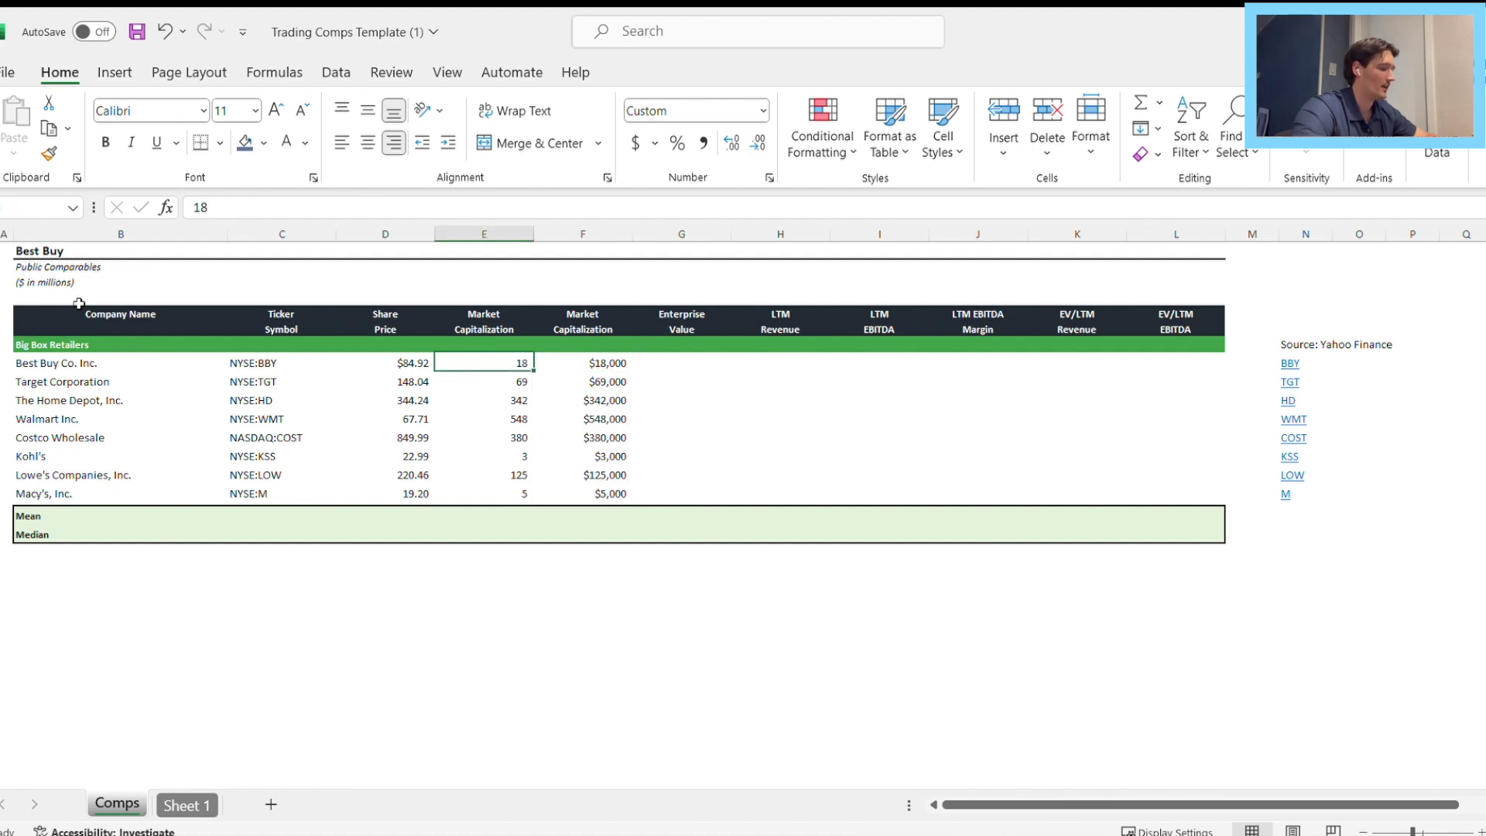
Refine market caps for Best Buy (18.17), Target (69.7), Home Depot (341.68) and Walmart (547.92).
key(F2)
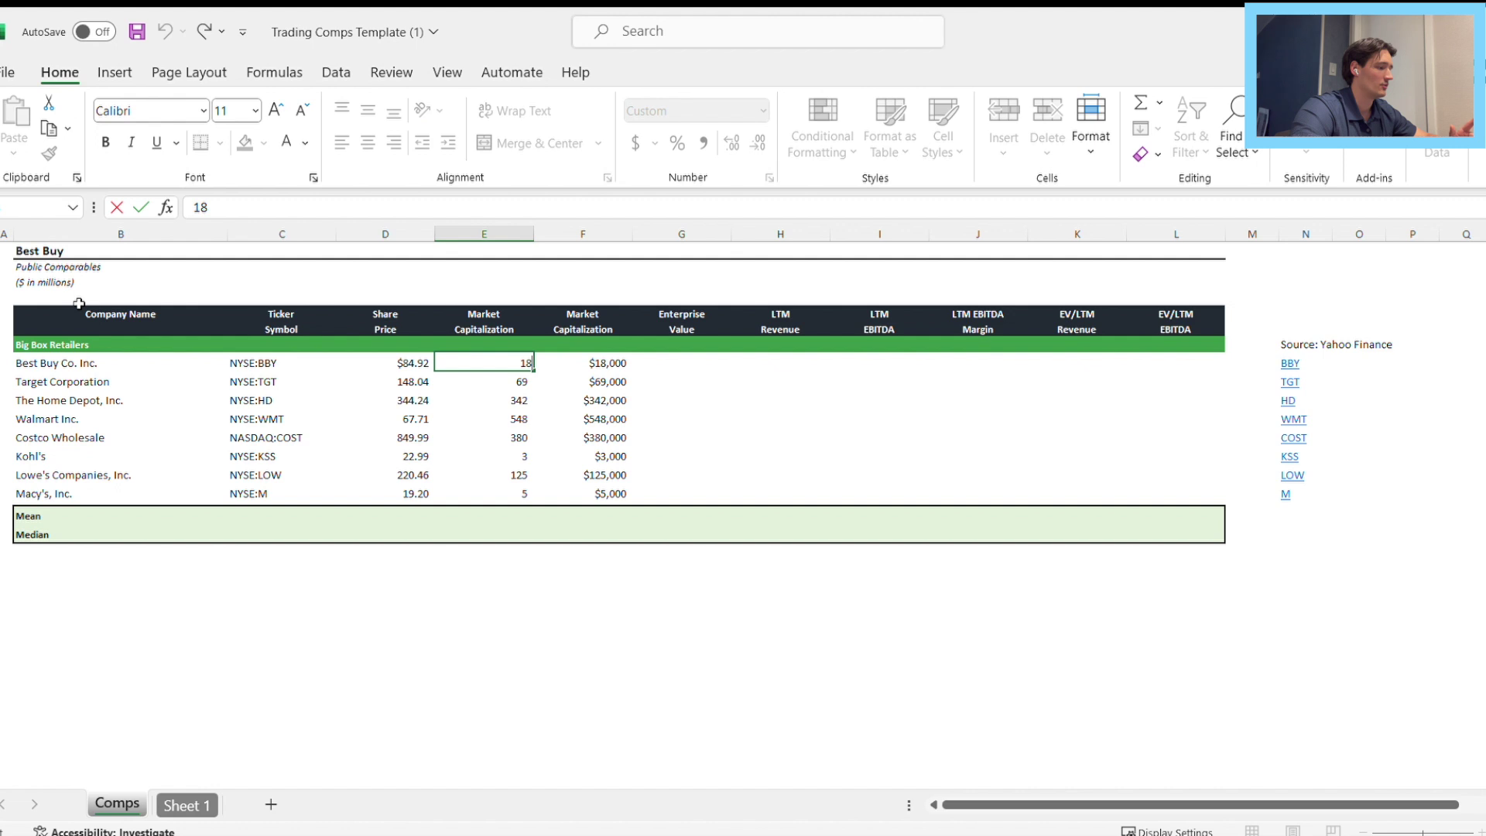
text(.17)
key(Return)
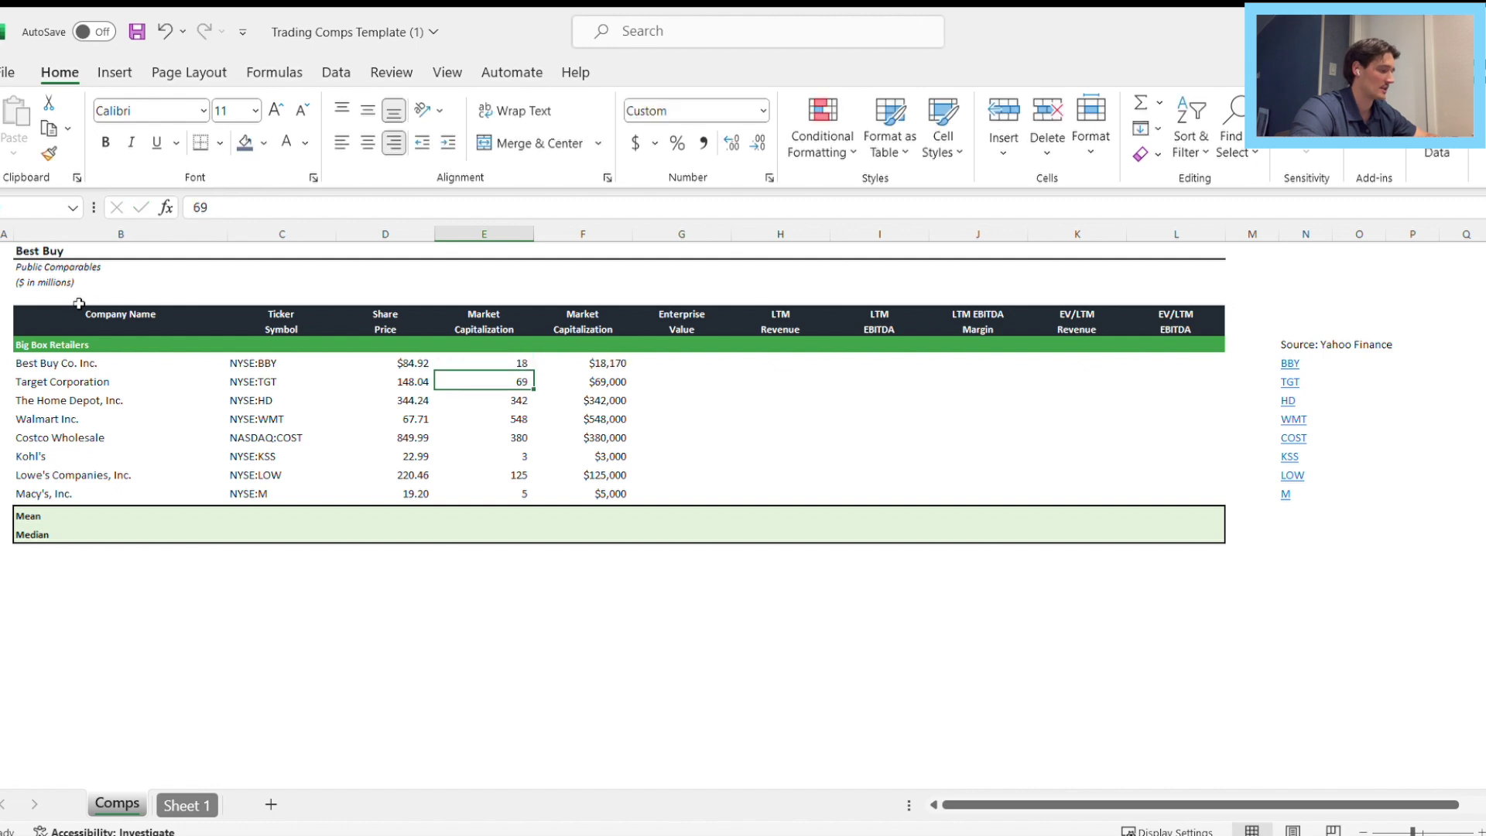
key(F2)
text(.7)
key(Return)
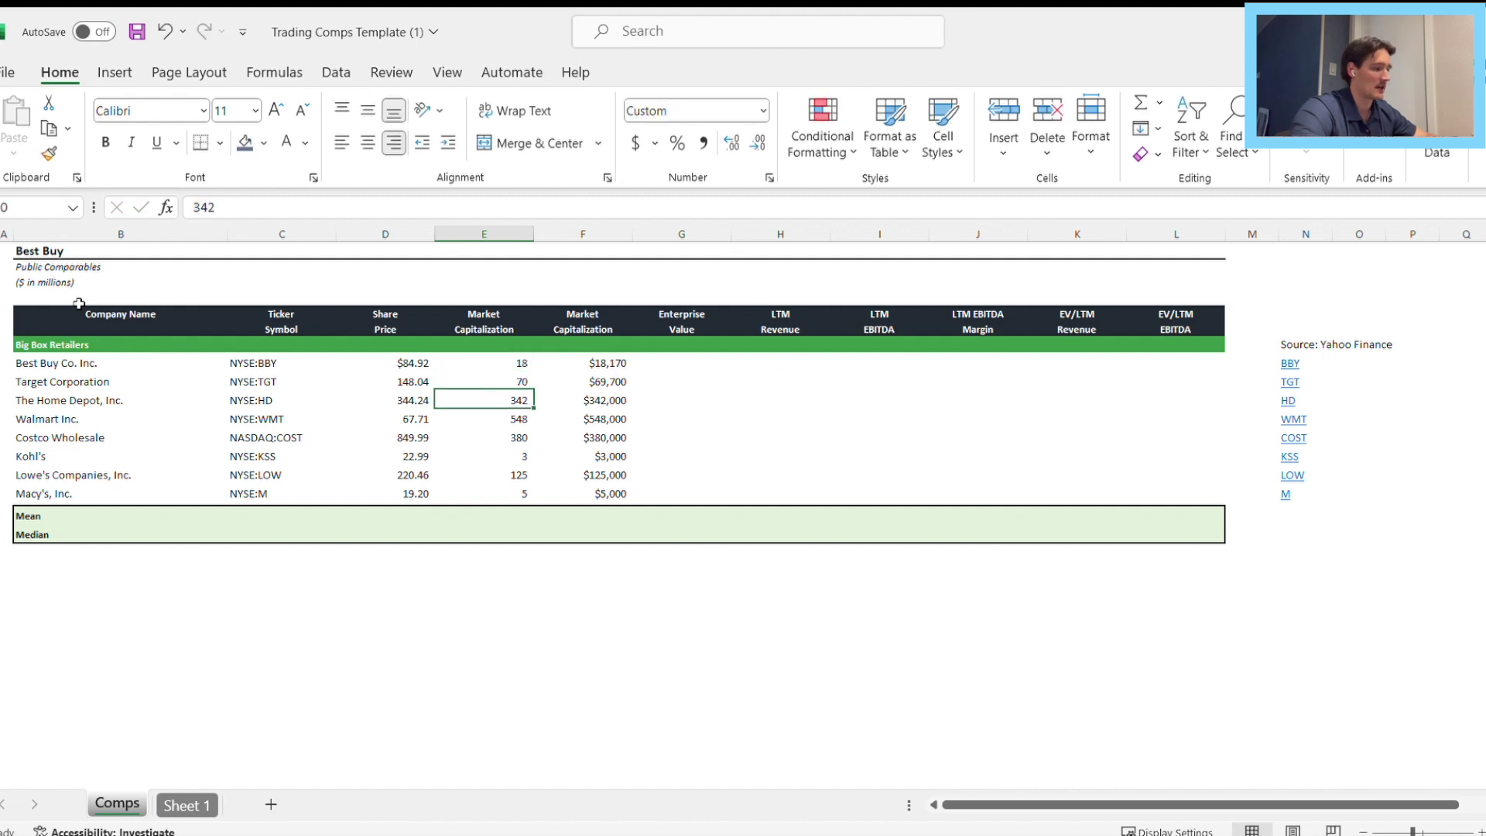
text(34)
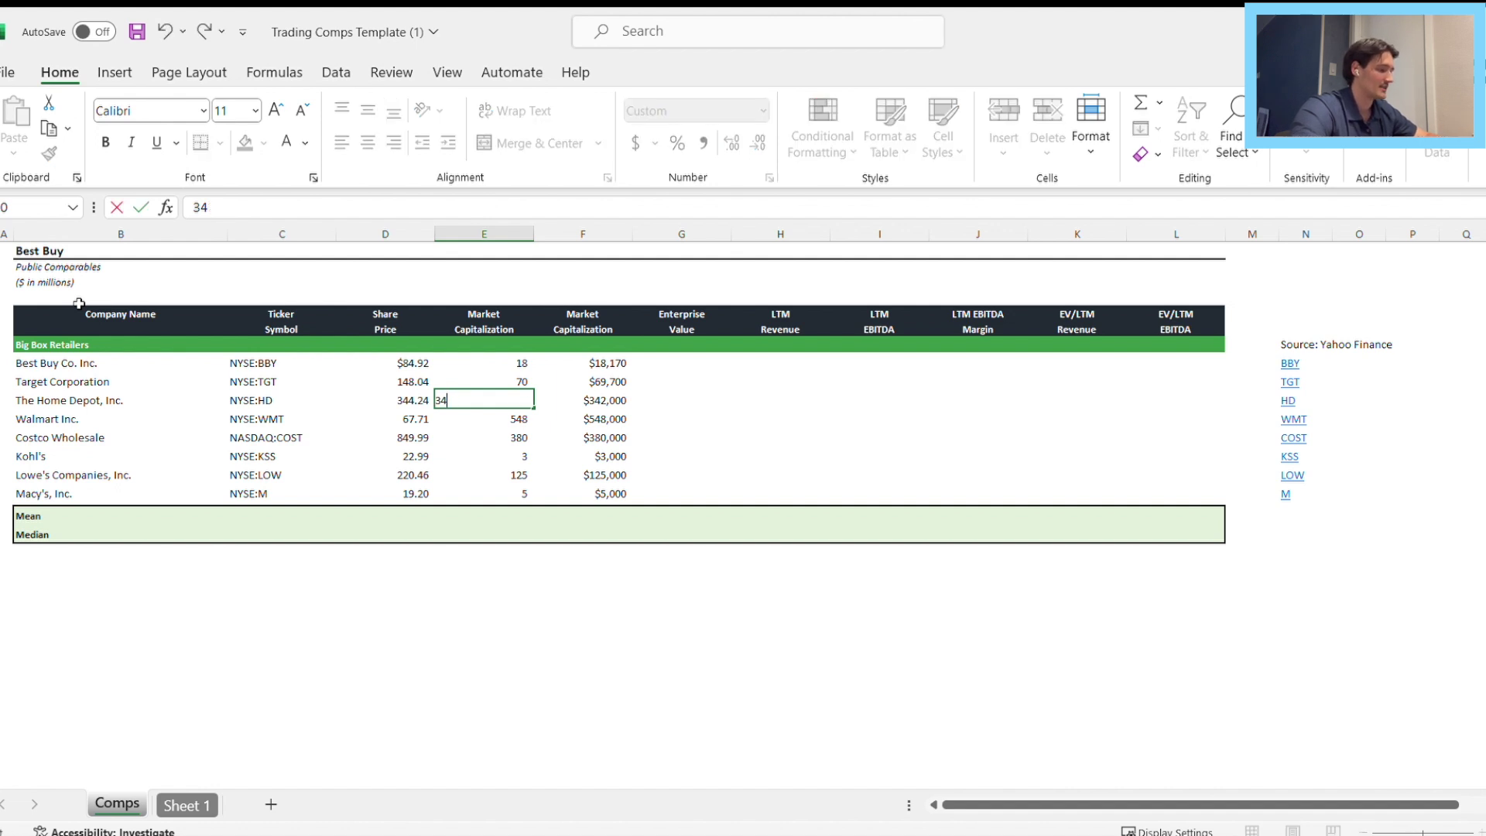
text(2.1)
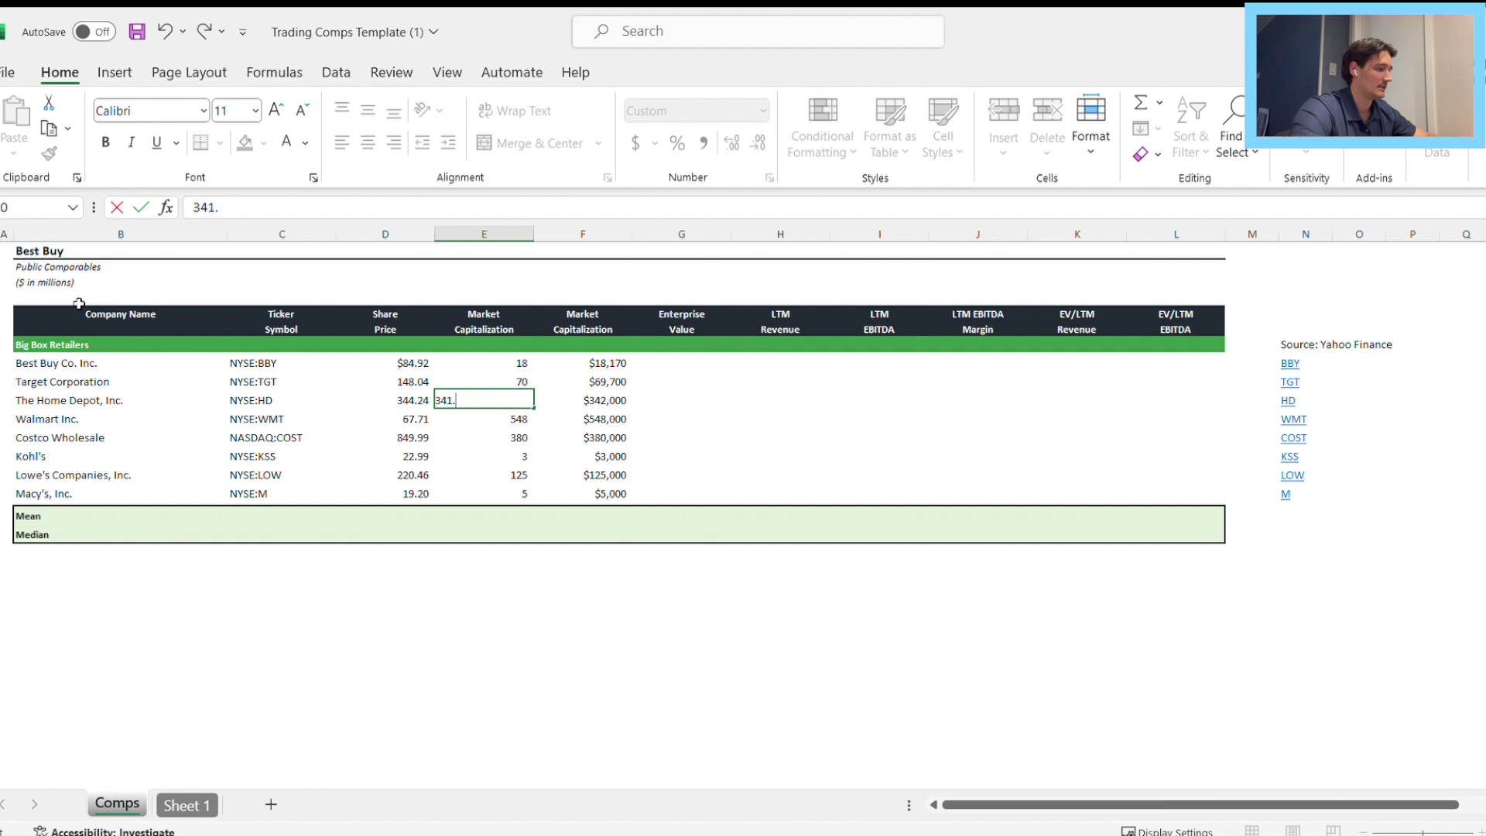
text(.68)
key(Return)
text(547)
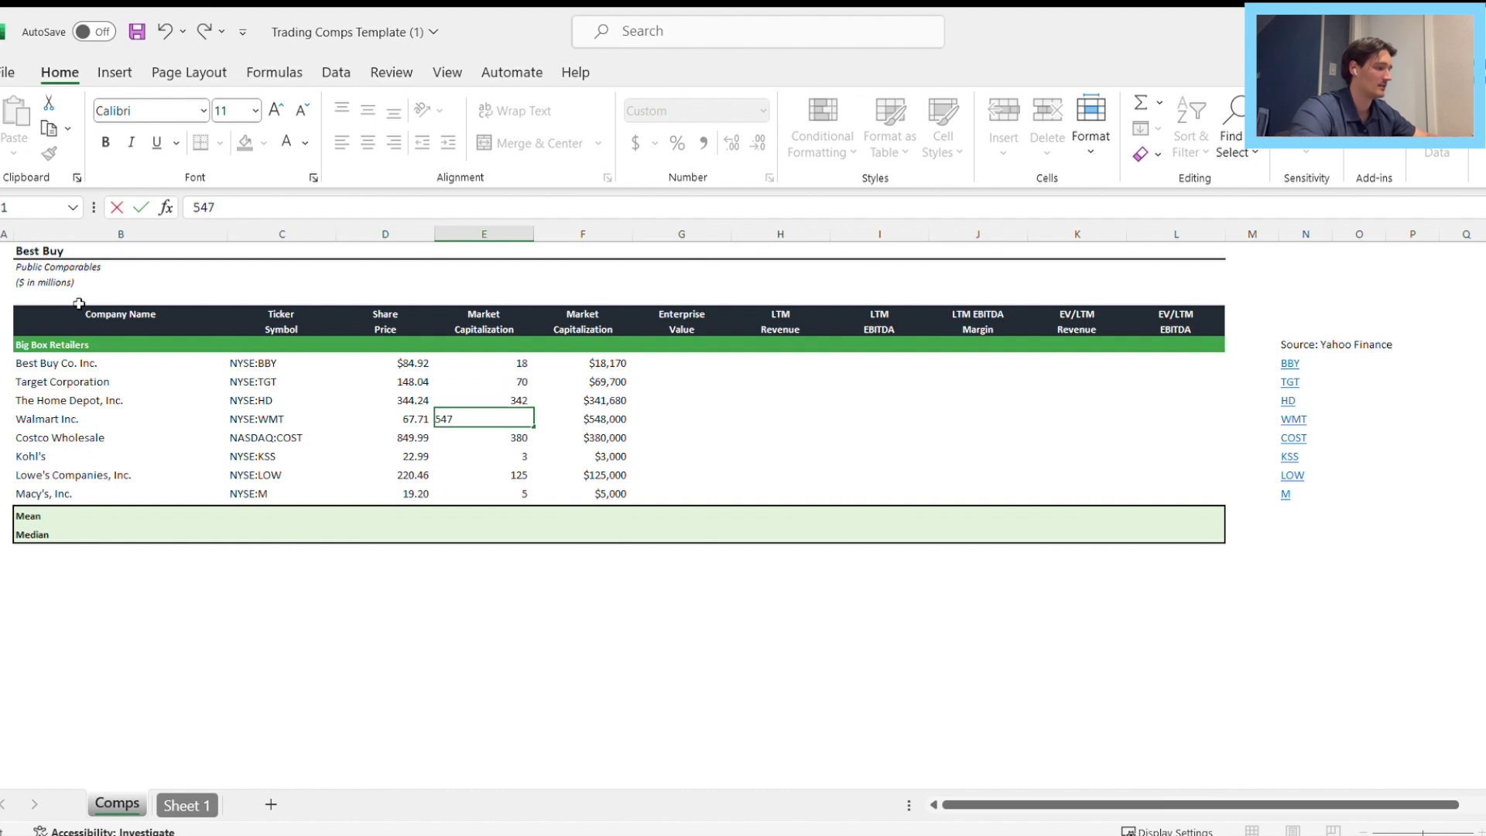
text(.92)
key(Return)
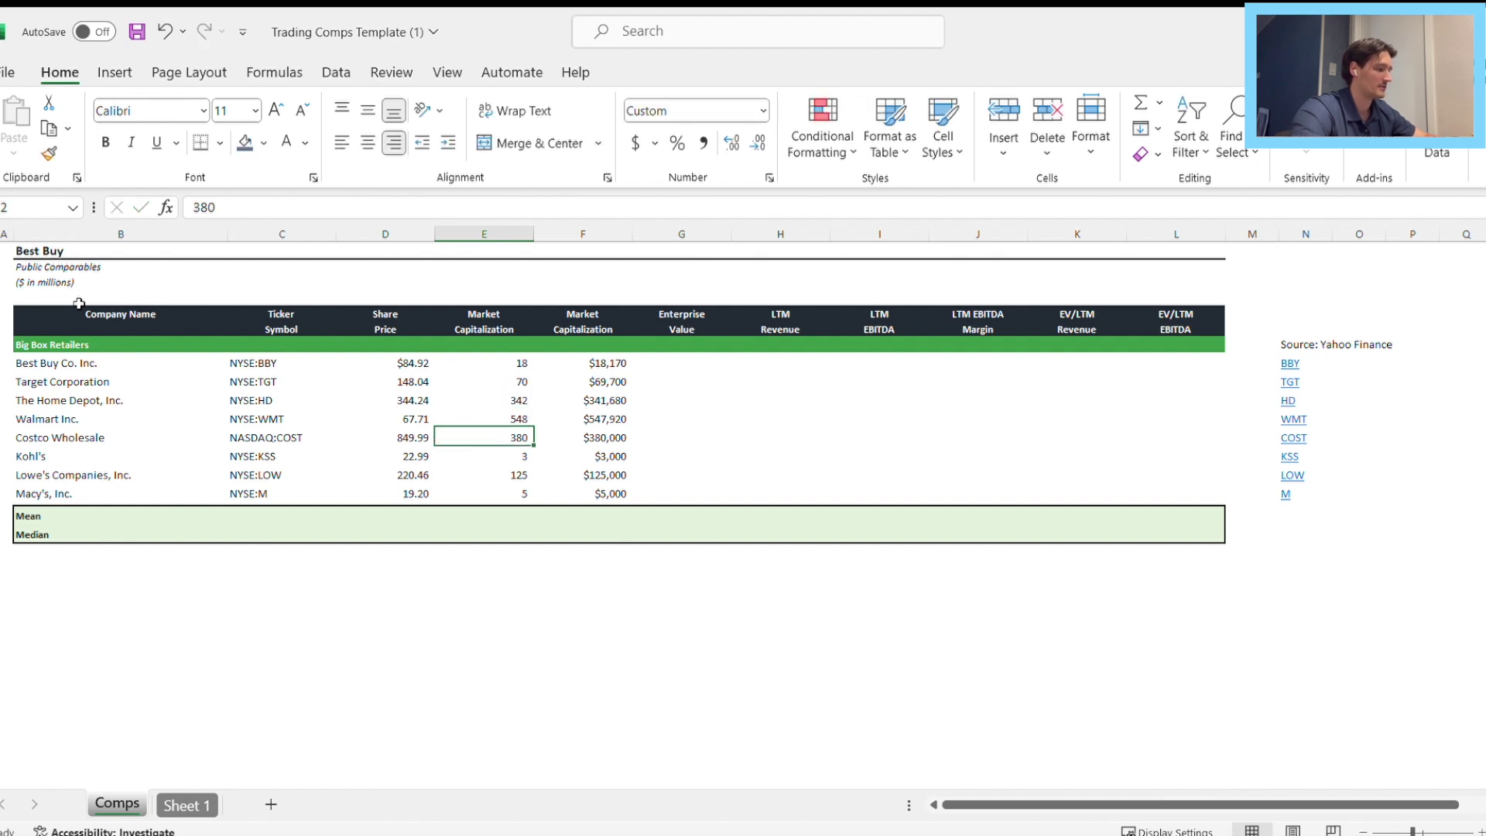
Refine market caps for Costco (379.59), Kohl's (2.57), Lowe's (125.04) and Macy's (5.41).
text(38)
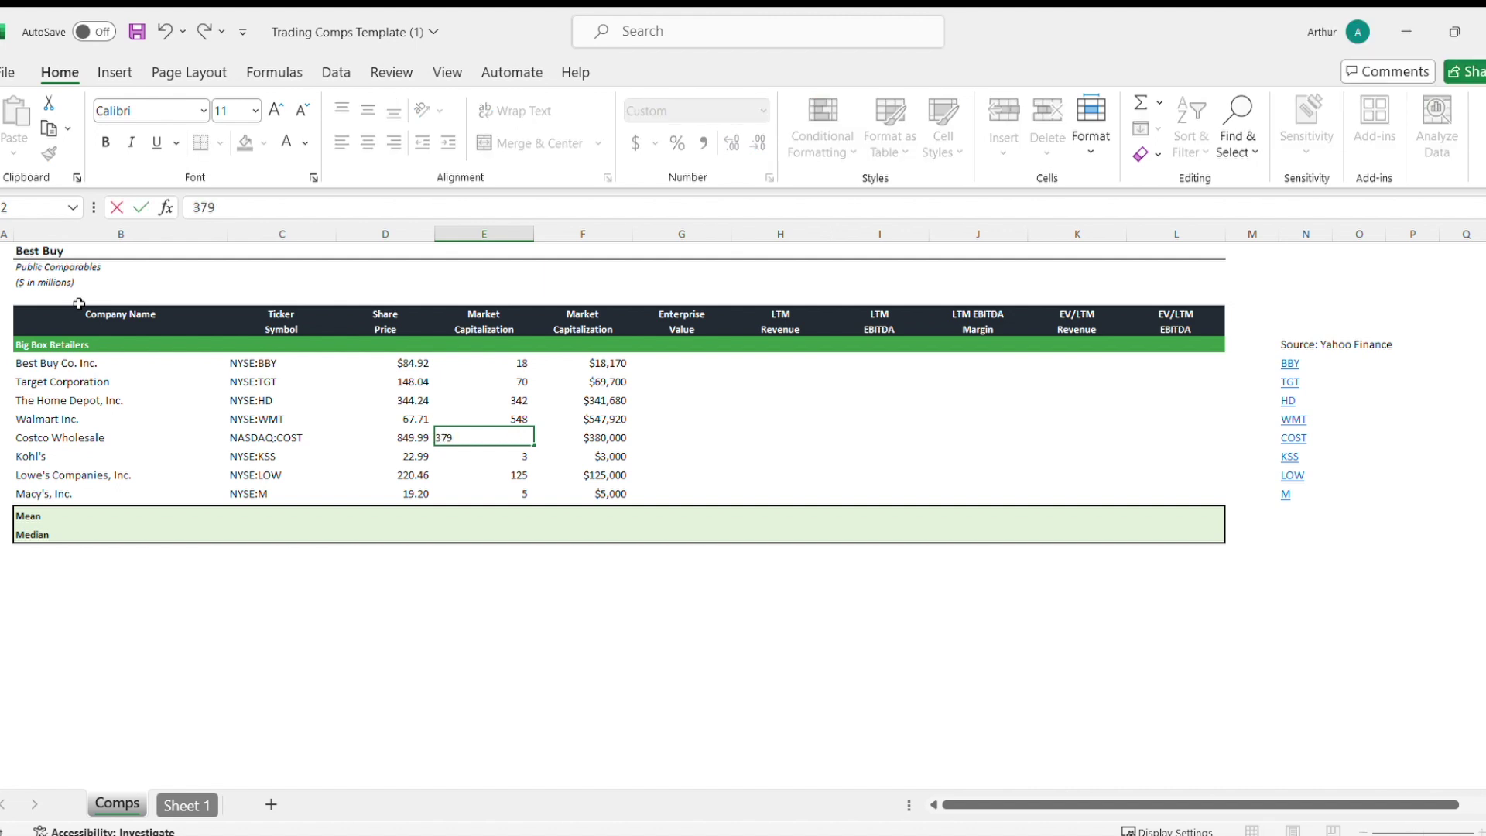
text(9.59)
key(Return)
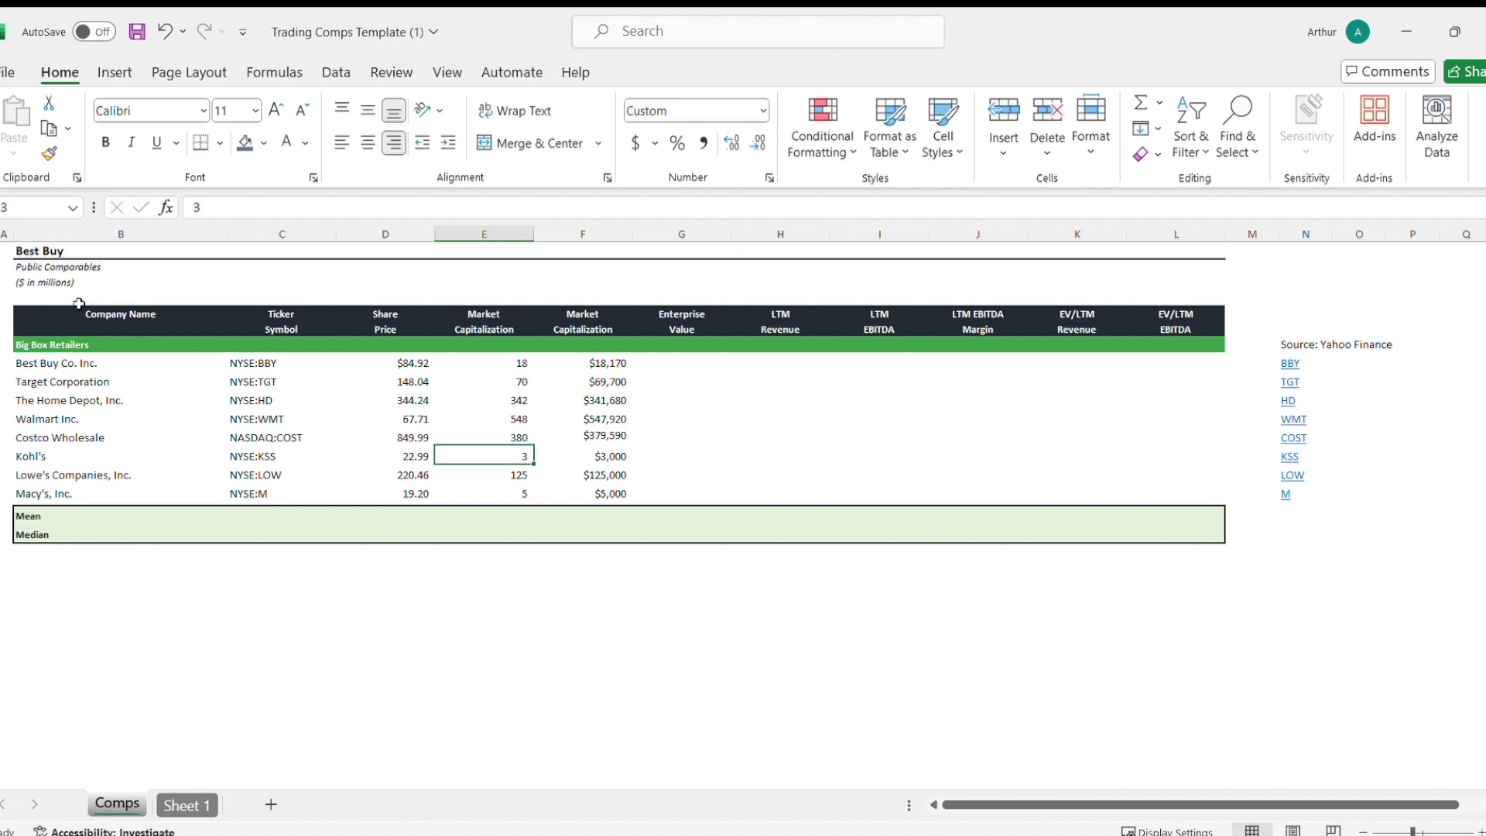
text(3)
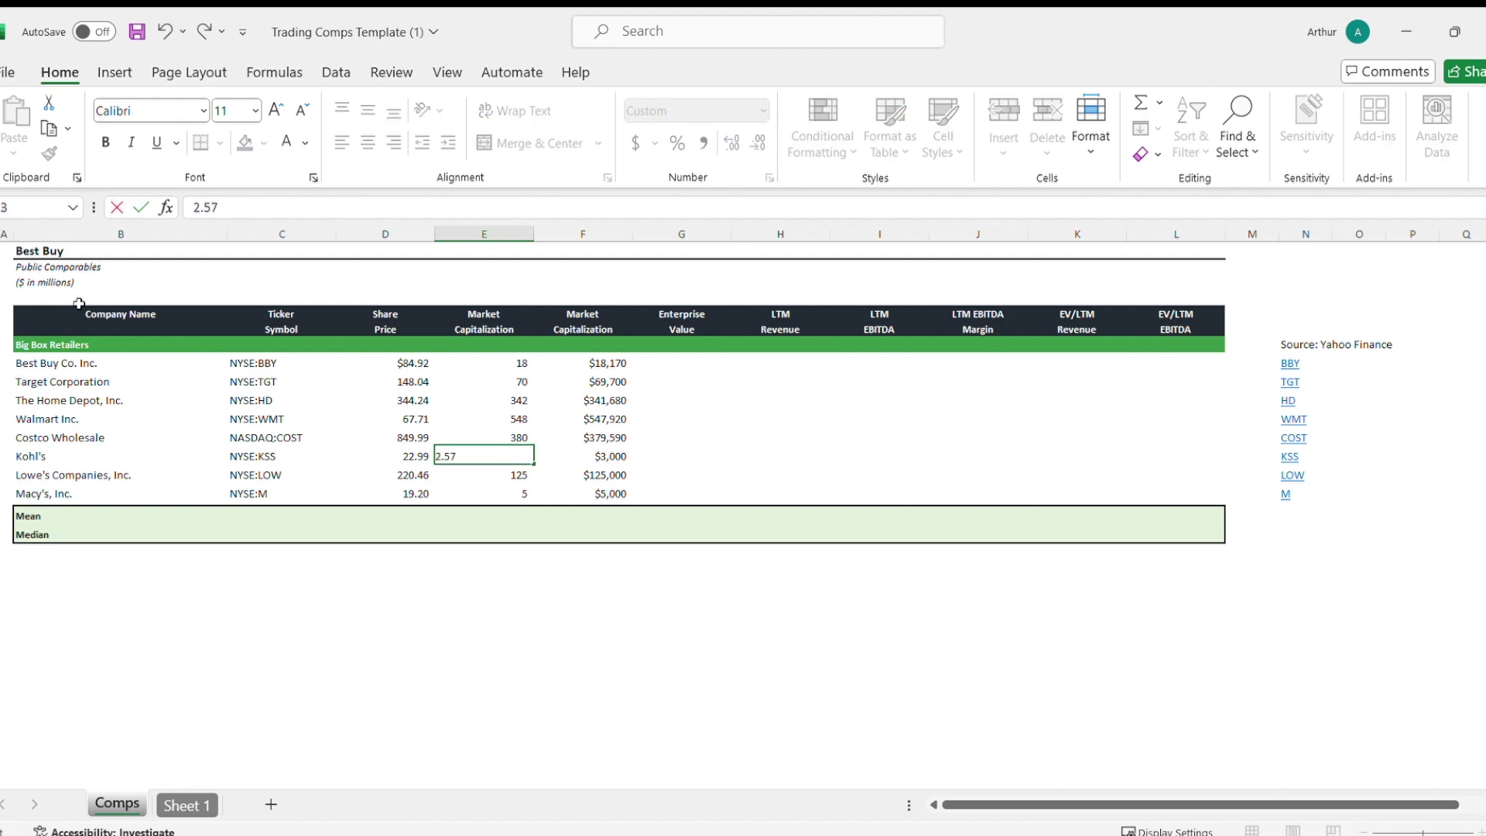
text(.57)
key(Return)
key(F2)
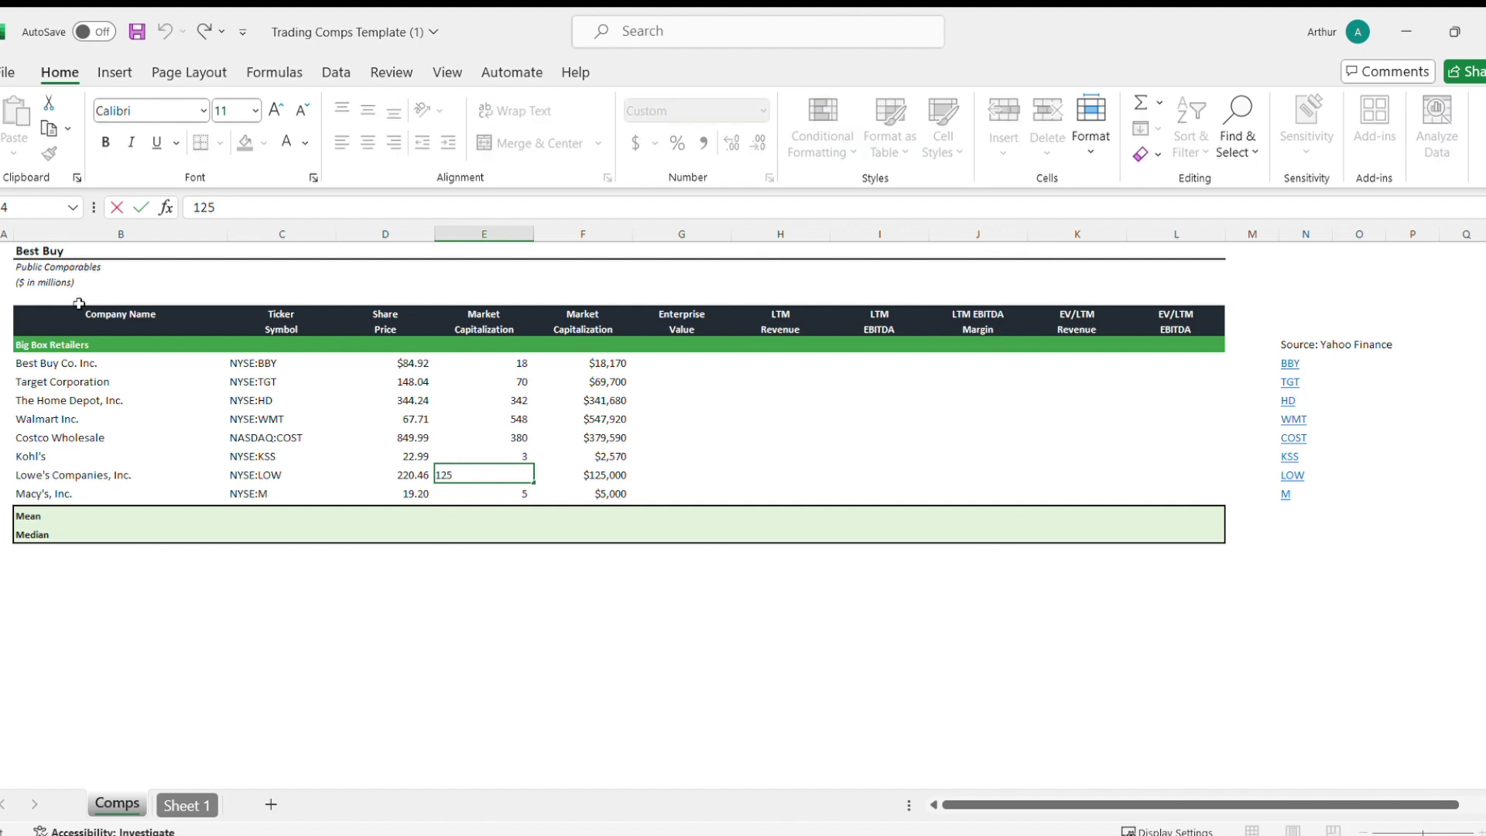
text(.04)
key(Return)
text(5)
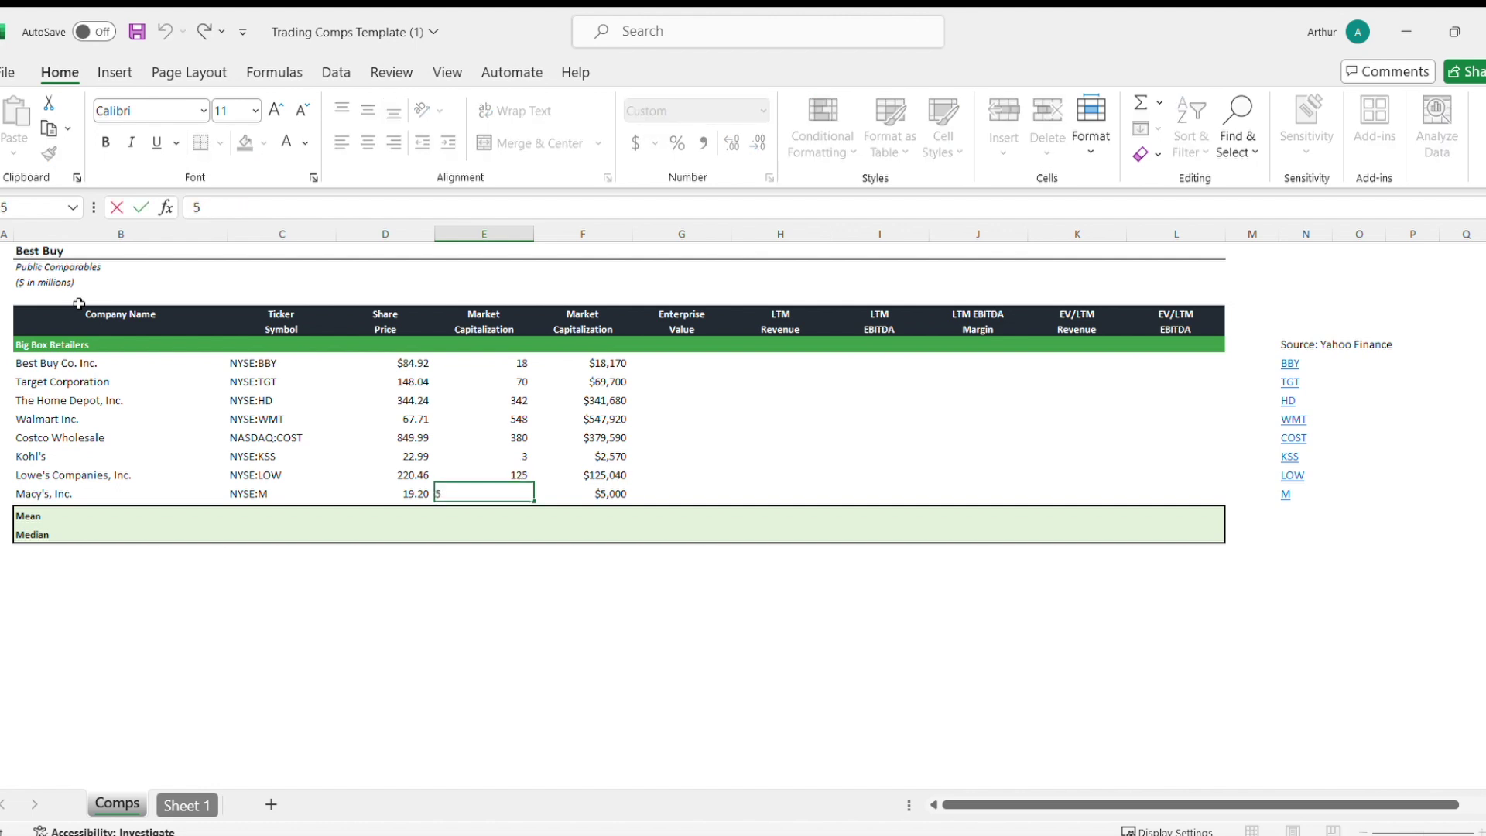
text(.41)
key(Return)
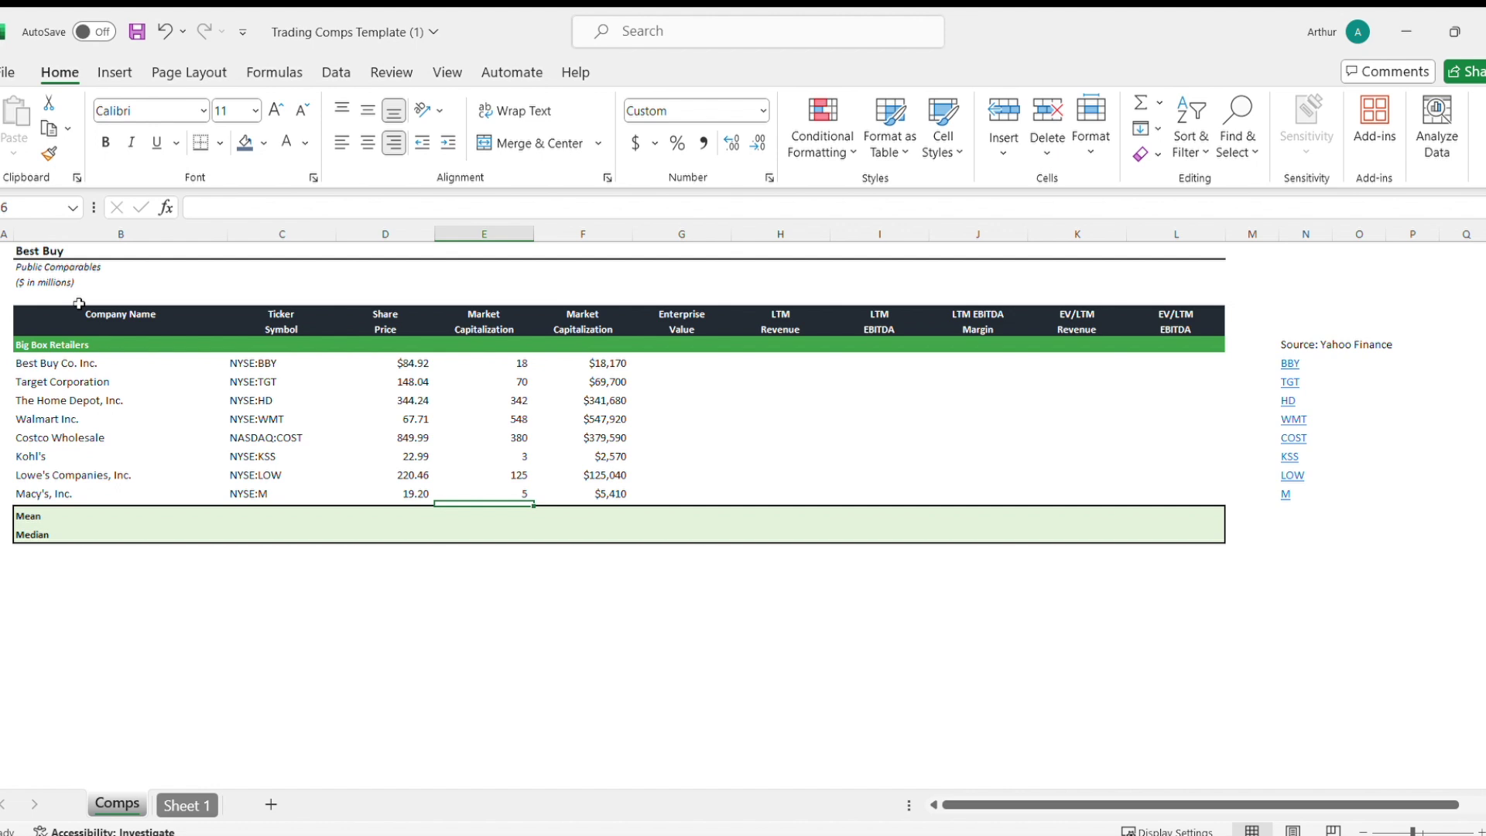
Copy the share price's dollar format onto Best Buy's market cap cell E9 with Format Painter.
key(Up)
key(Right)
key(Up)
key(Up)
key(Left)
key(ctrl+space)
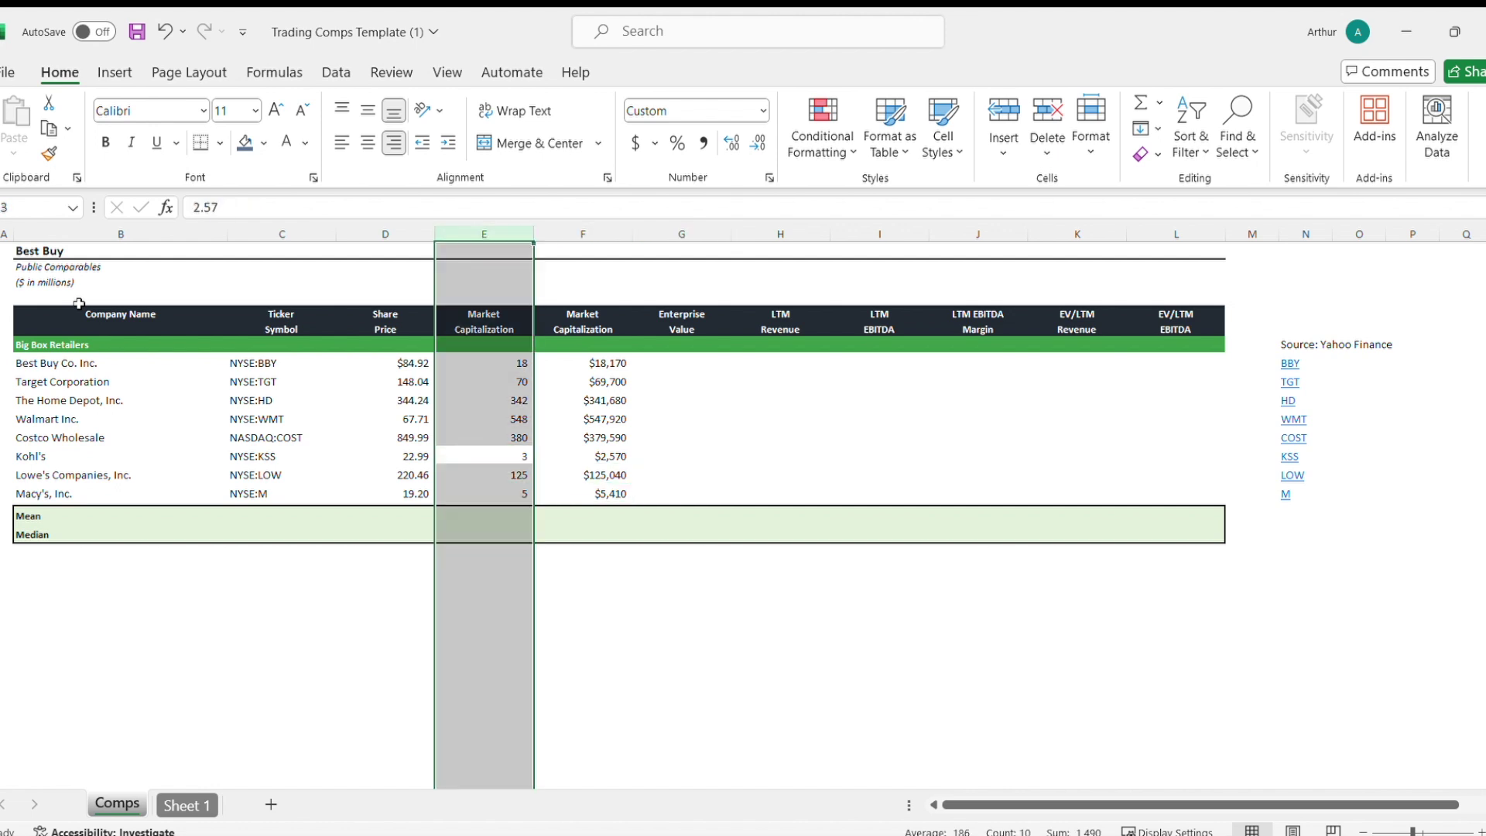
key(Up)
key(Up)
key(Up)
key(Up)
key(Left)
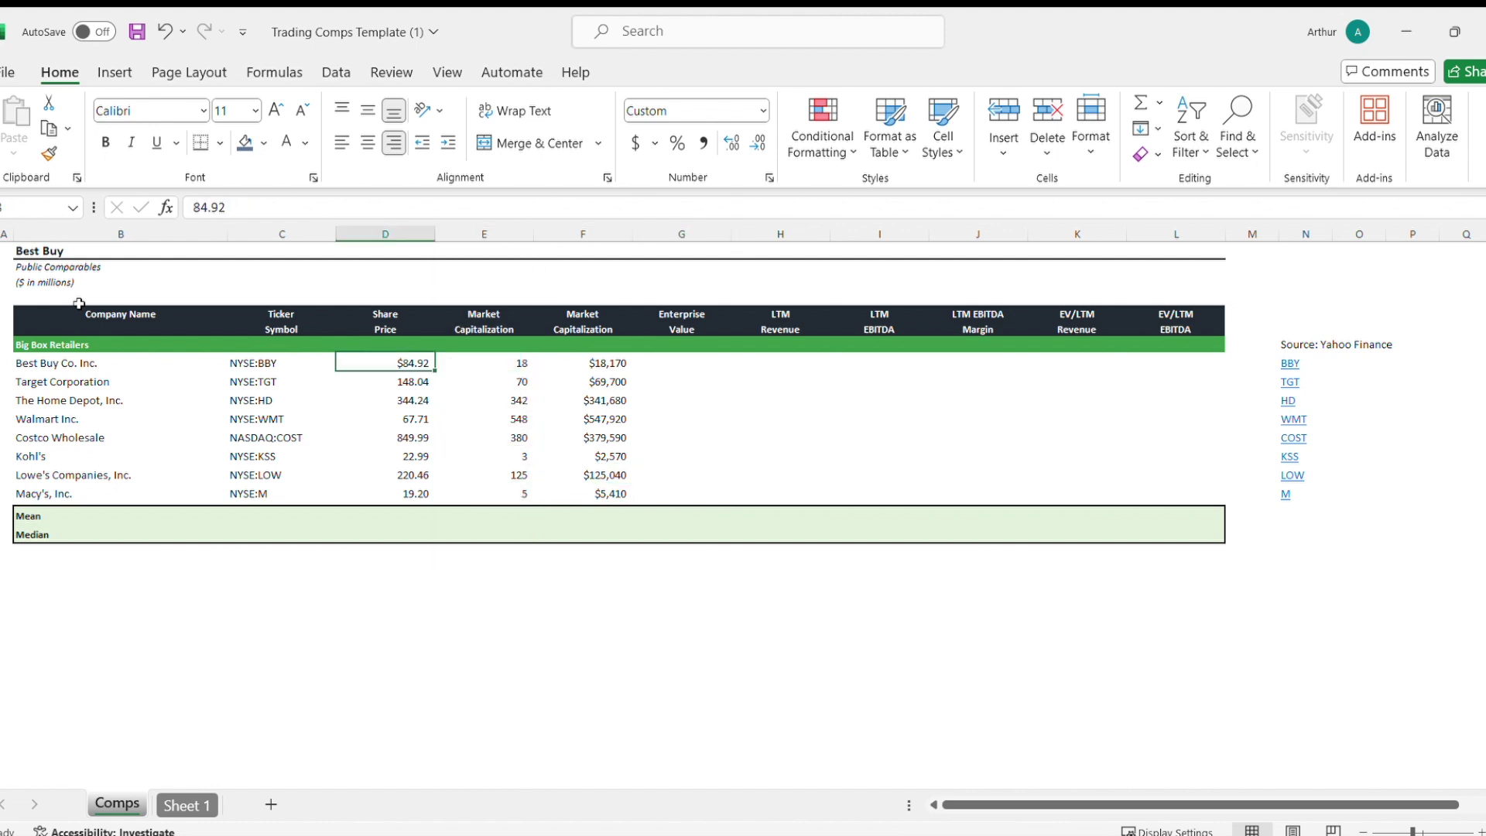
key(alt)
key(h)
key(f)
key(p)
key(Right)
key(Return)
Decrease decimals twice so Best Buy's market cap in E9 shows whole dollars.
key(alt)
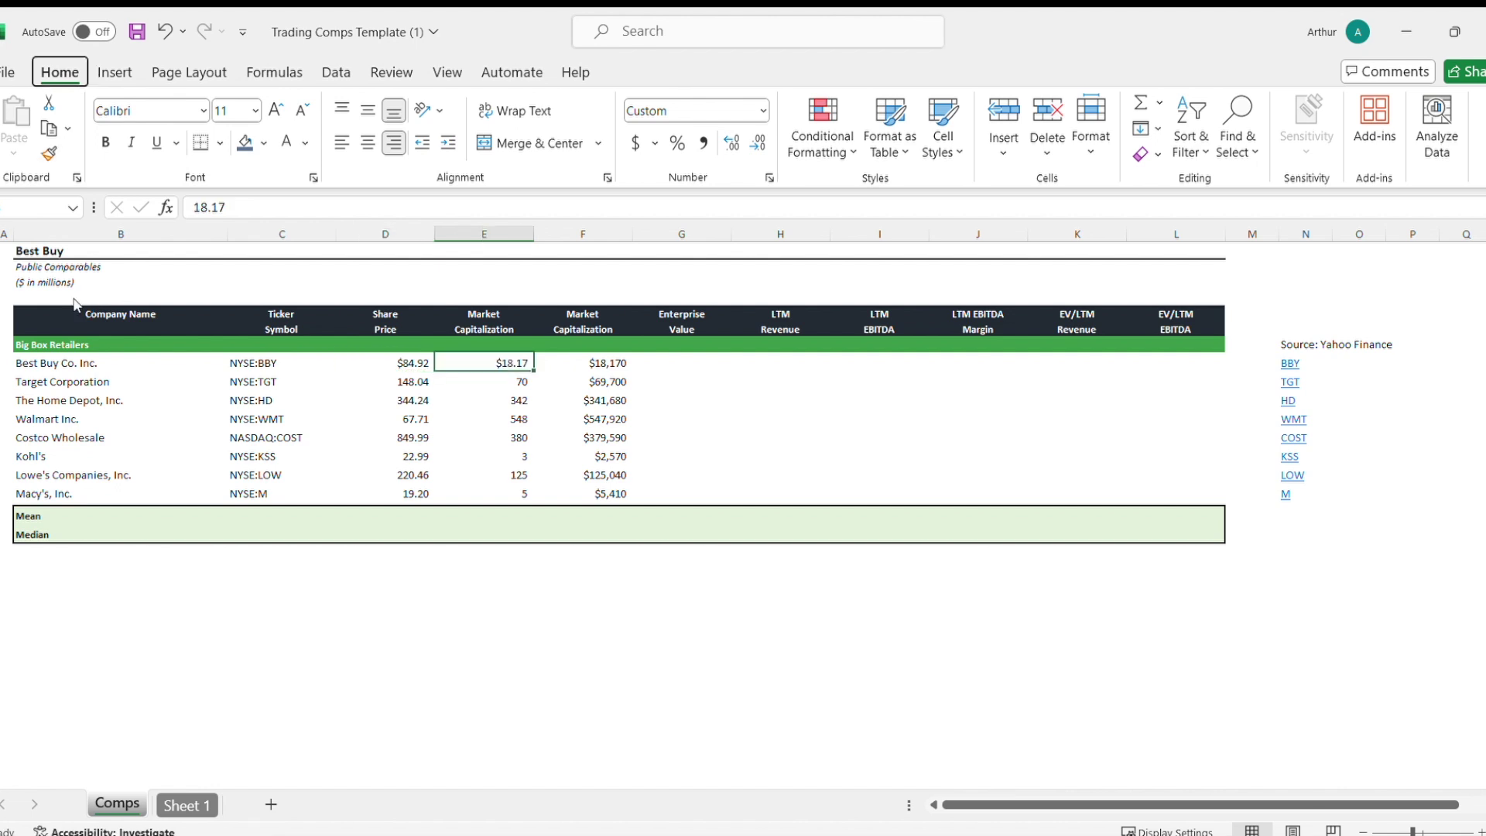
key(h)
key(9)
key(alt)
key(h)
key(9)
Group column E and collapse it, leaving only the millions Market Capitalization column visible.
key(Right)
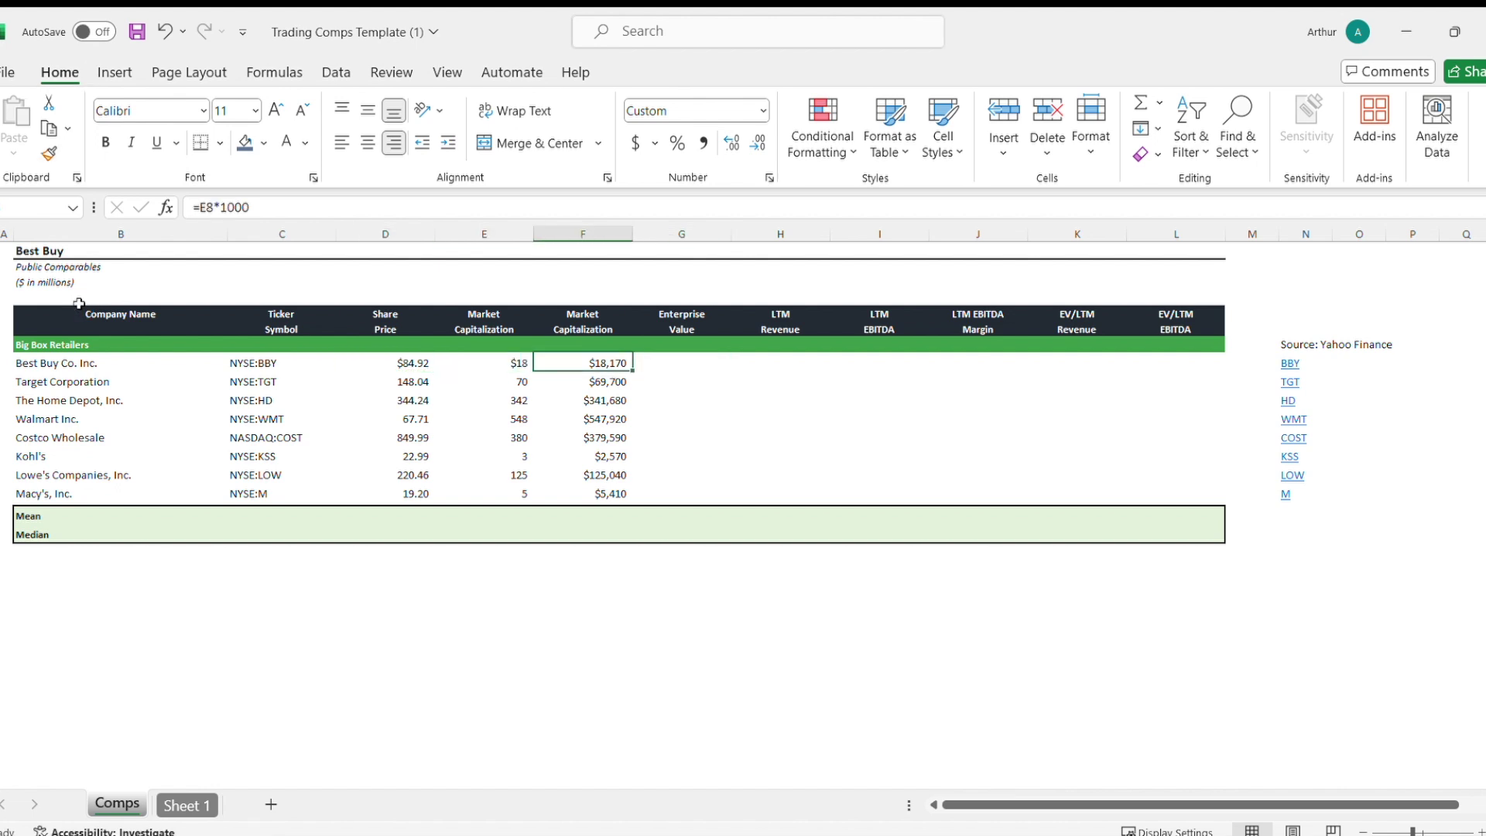
key(Left)
key(ctrl+space)
key(alt)
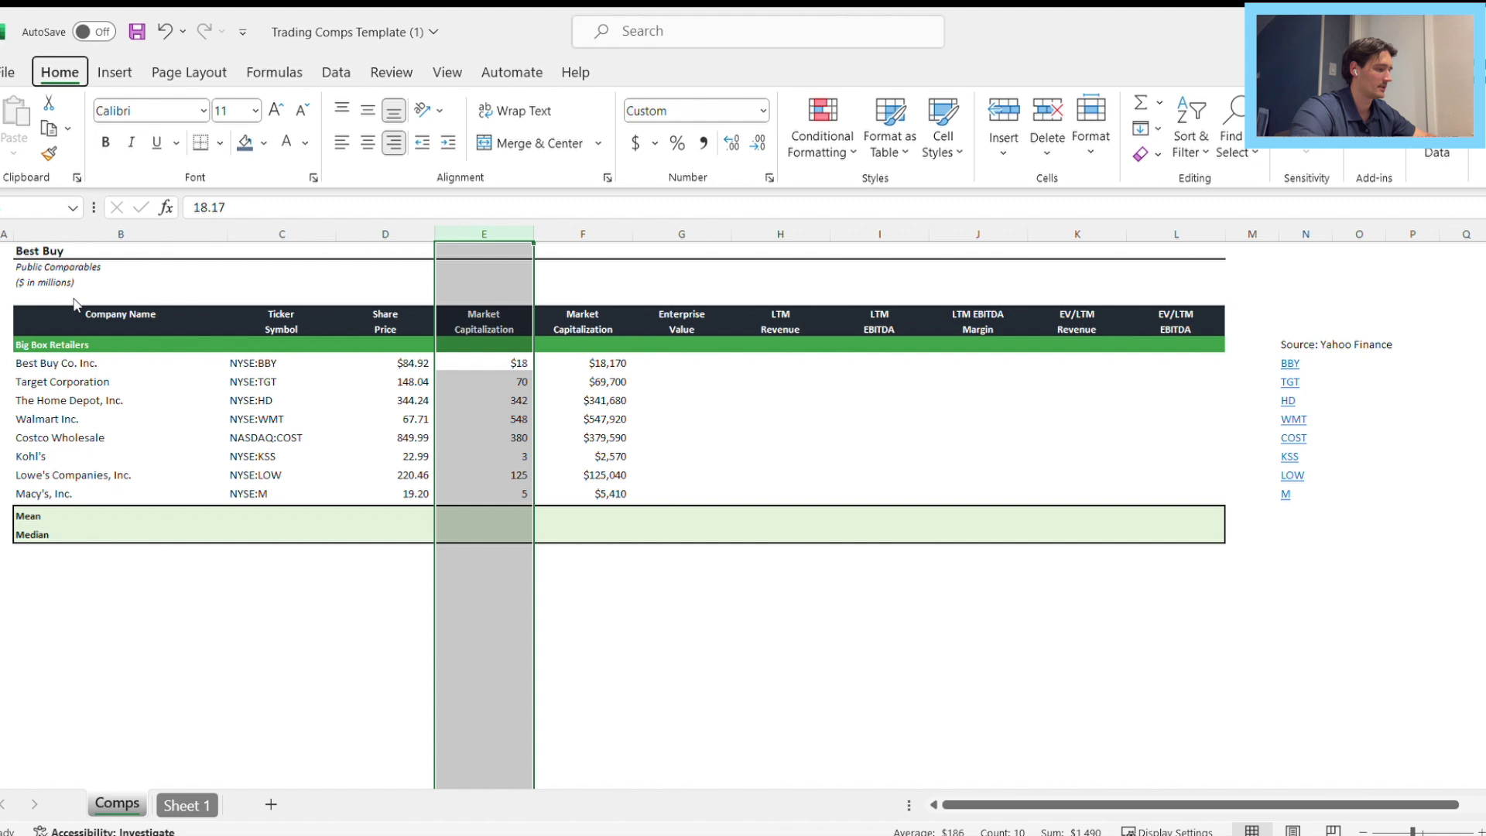
key(a)
key(g)
key(g)
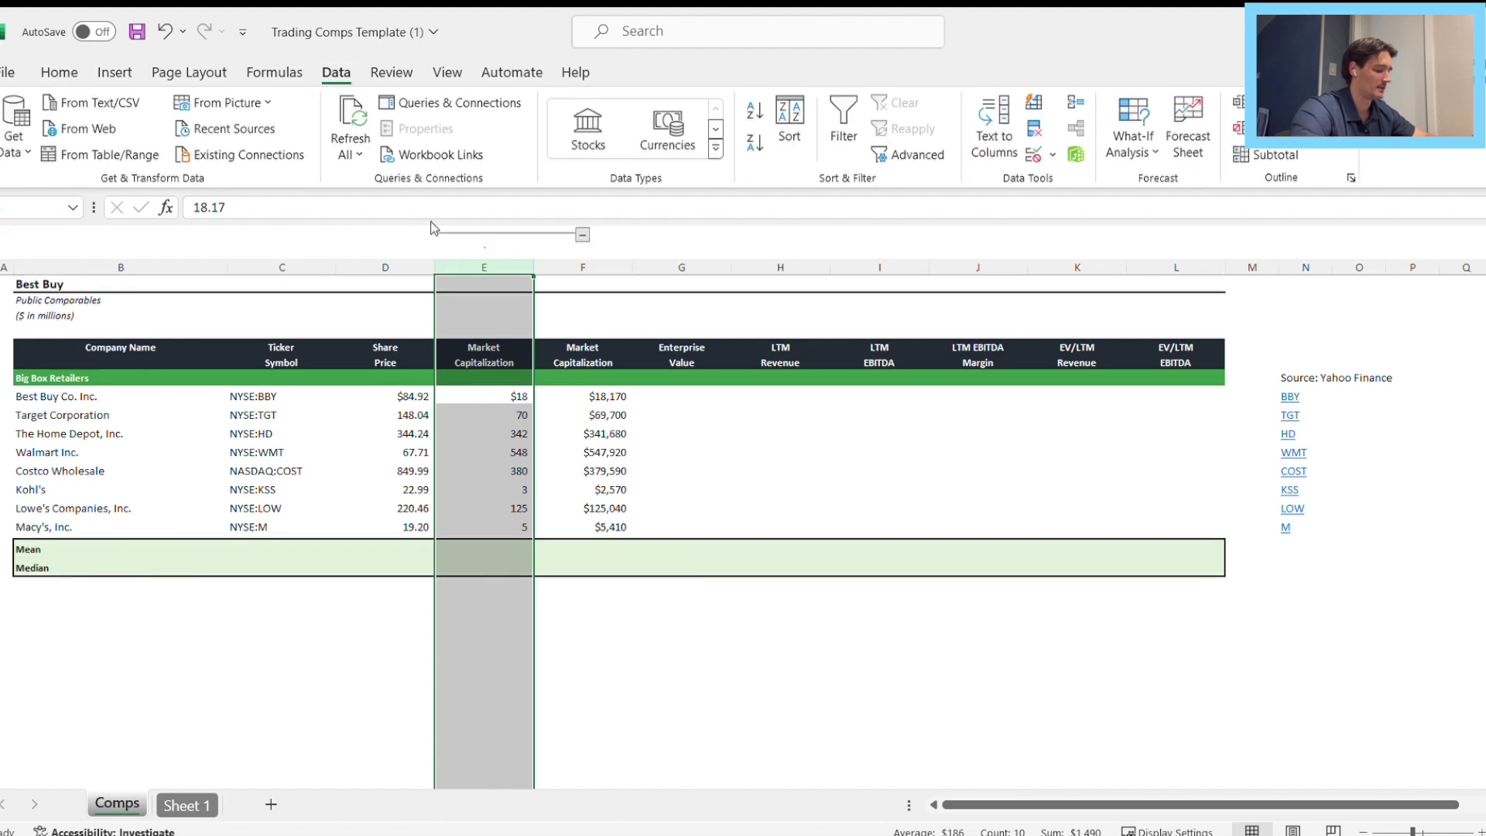
click(581, 235)
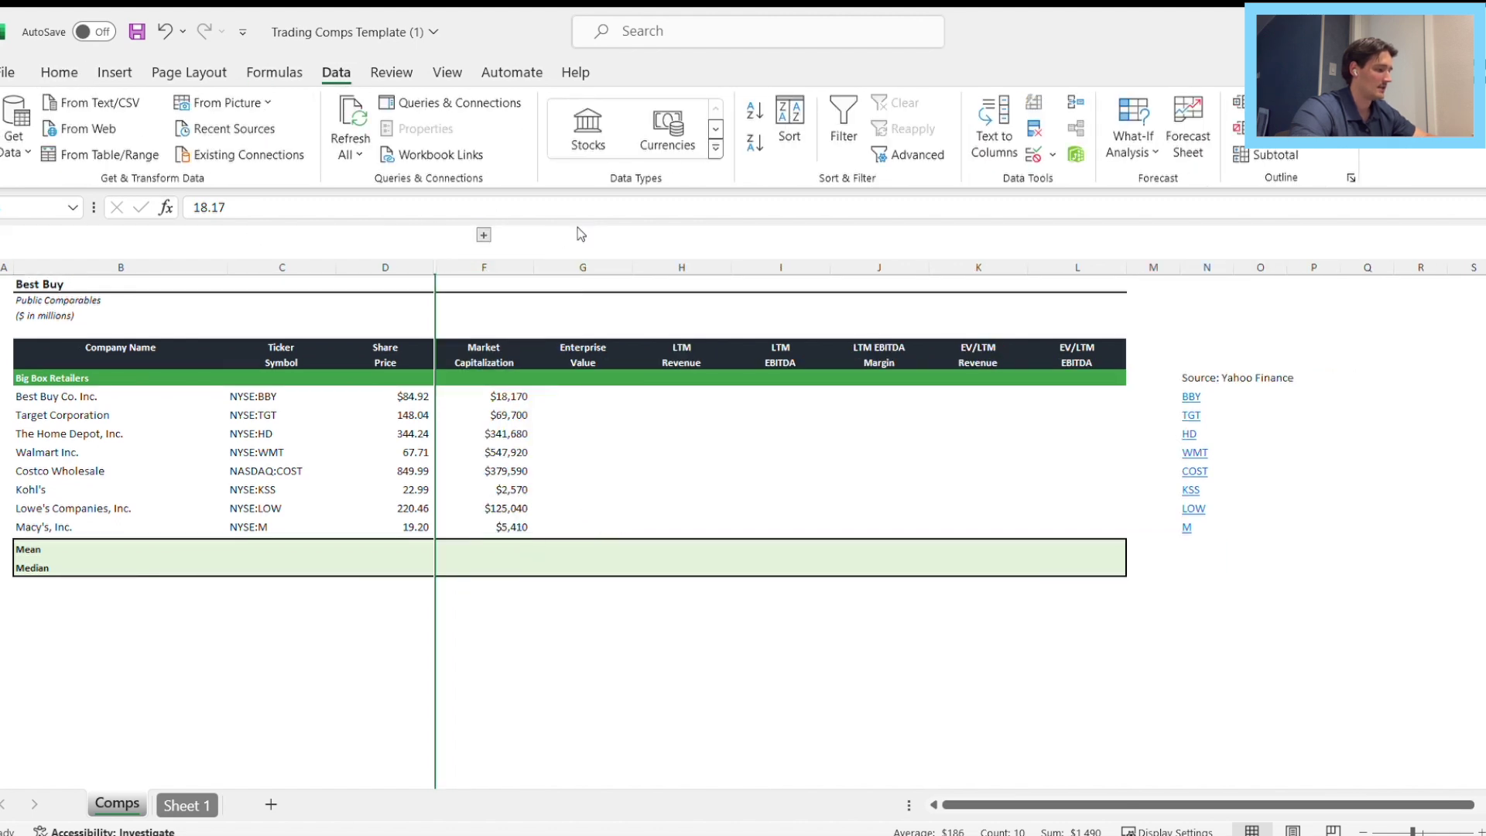
key(Down)
key(Right)
key(Right)
key(Left)
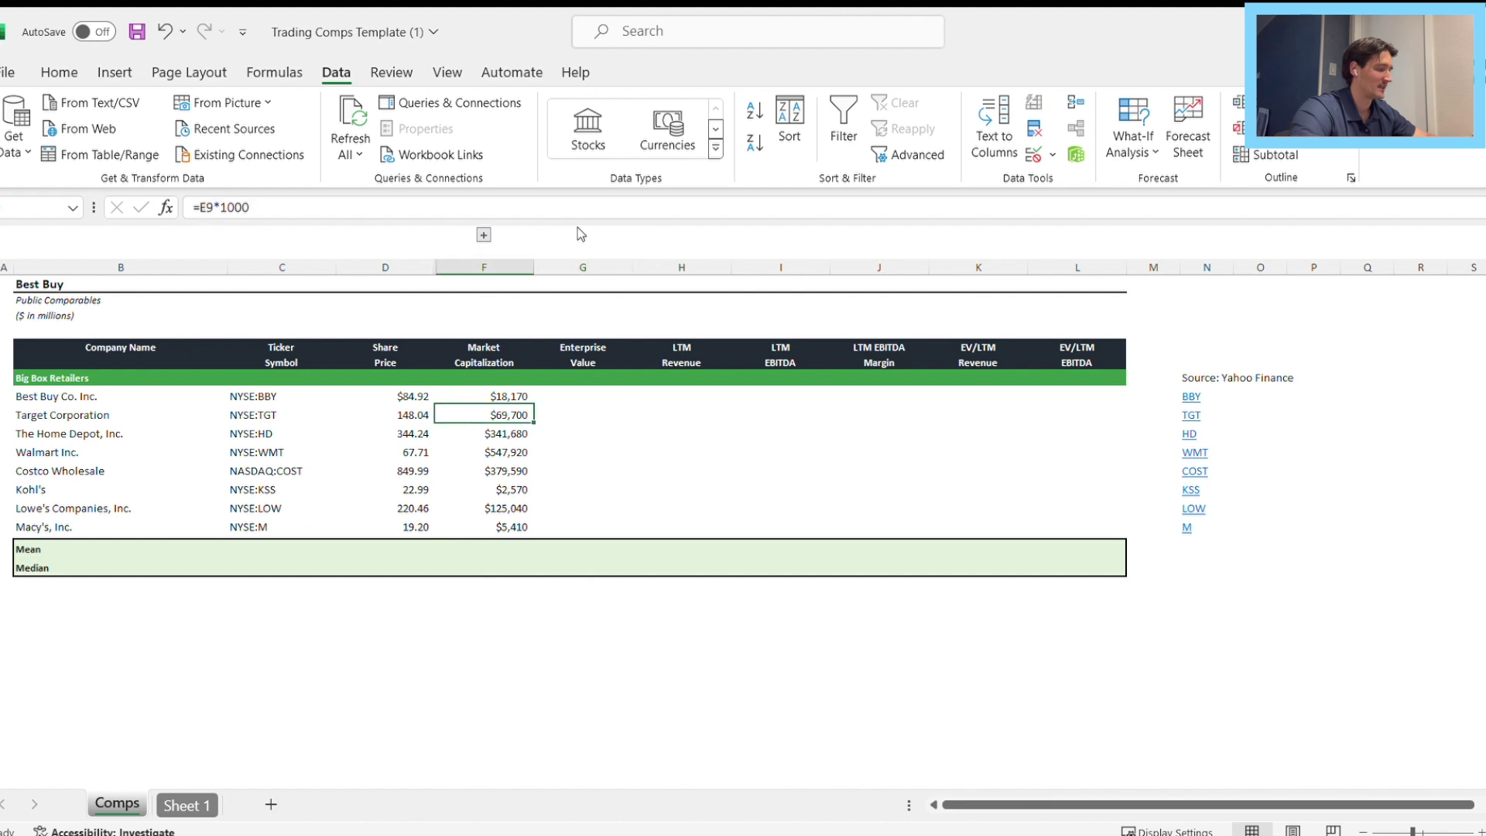
key(Up)
key(Right)
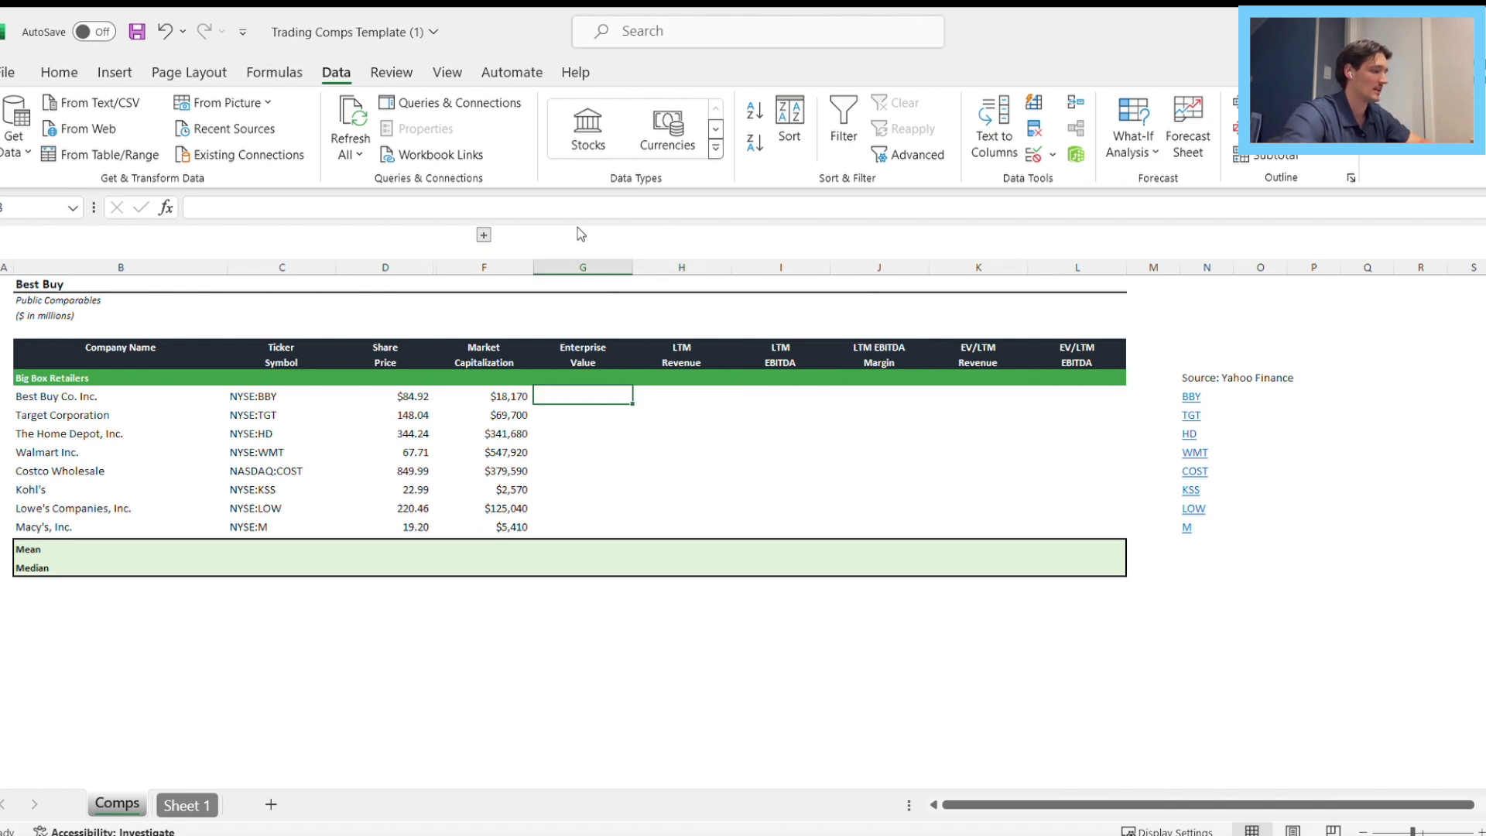
Insert three blank columns at column G, ahead of Enterprise Value.
key(ctrl+space)
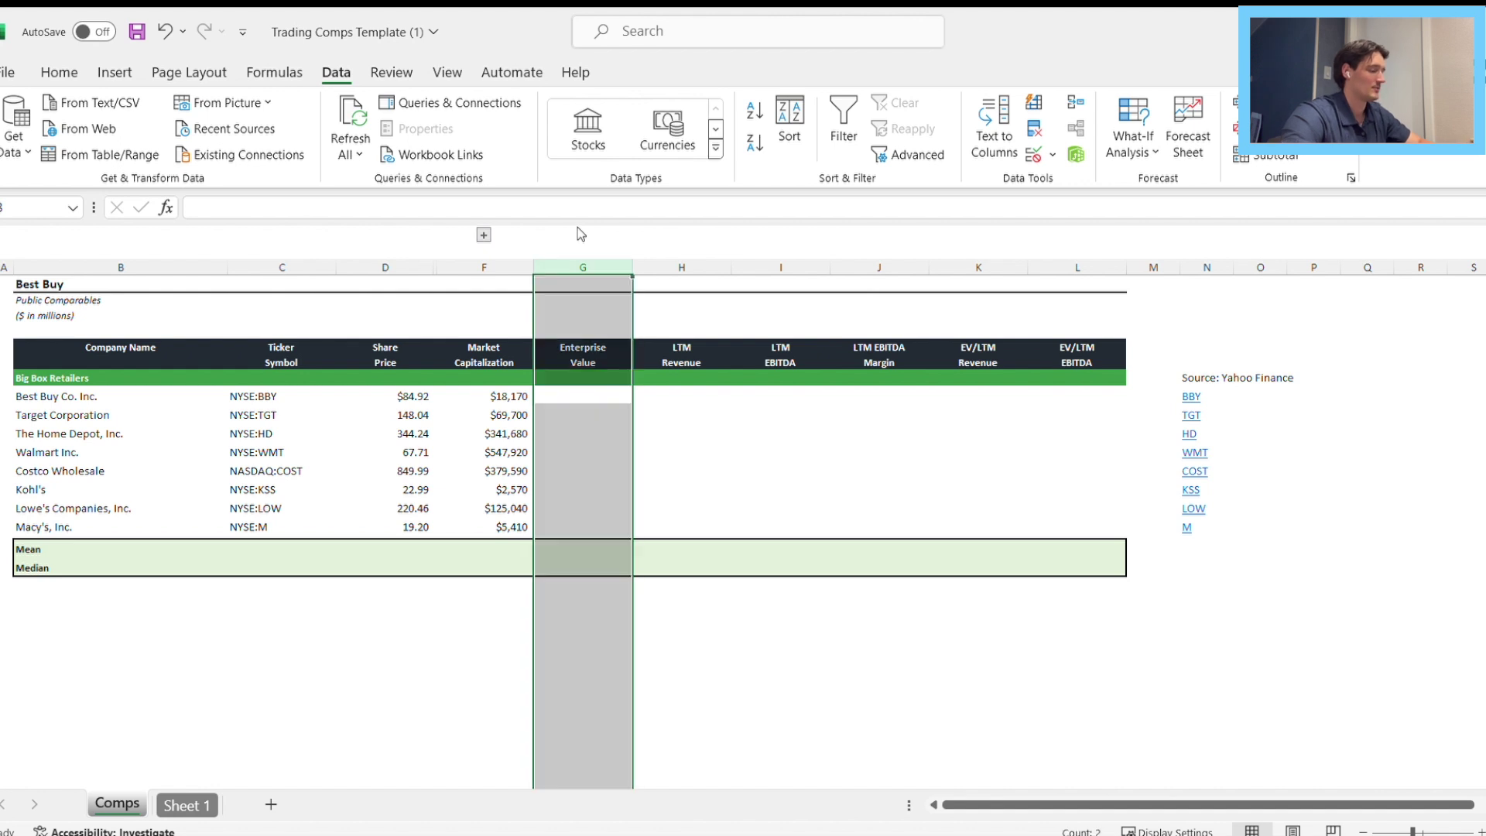
key(ctrl+shift+plus)
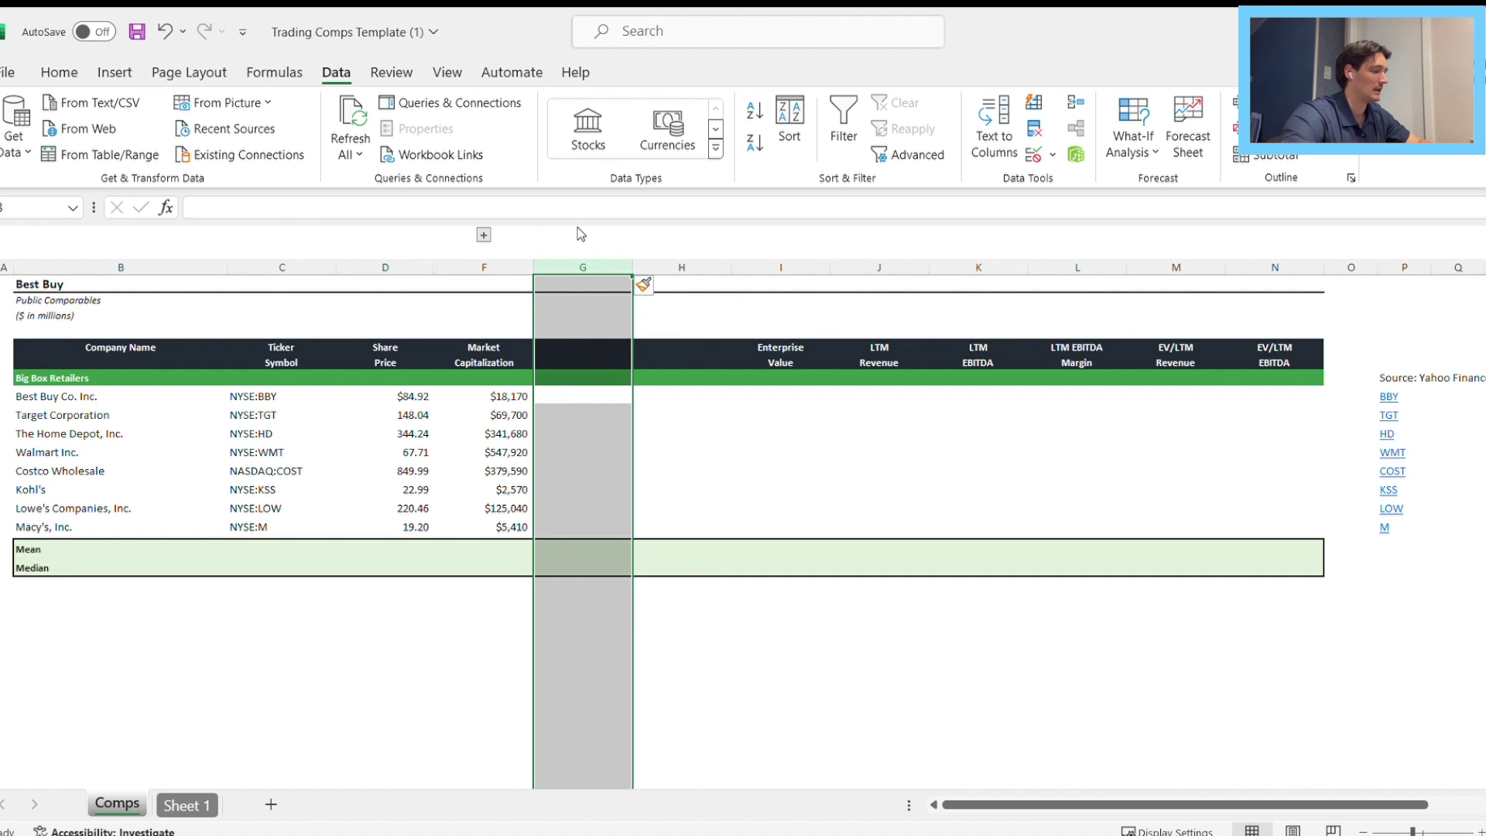
key(ctrl+shift+plus)
key(Up)
key(Up)
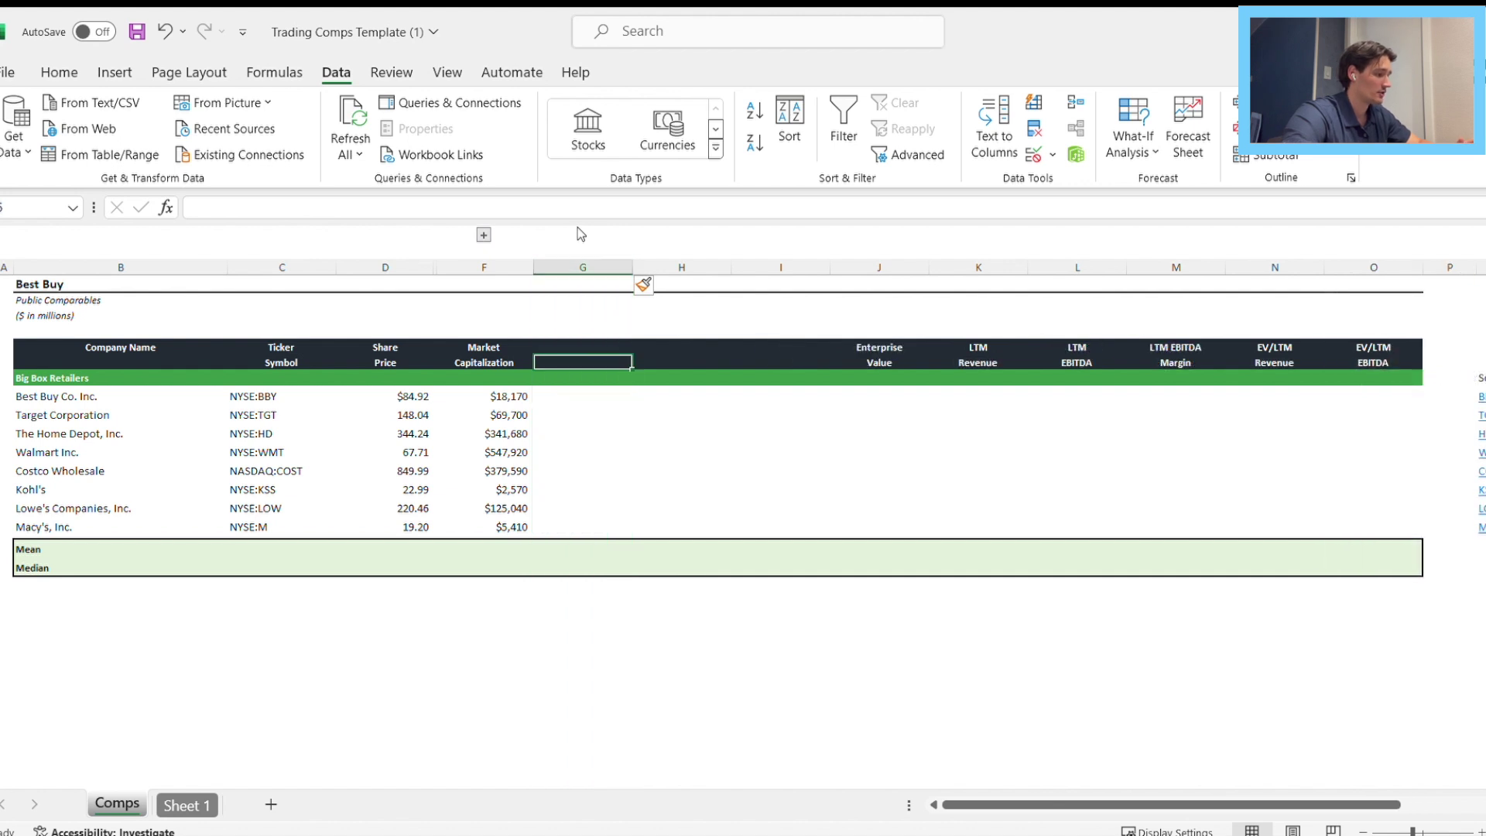
key(Up)
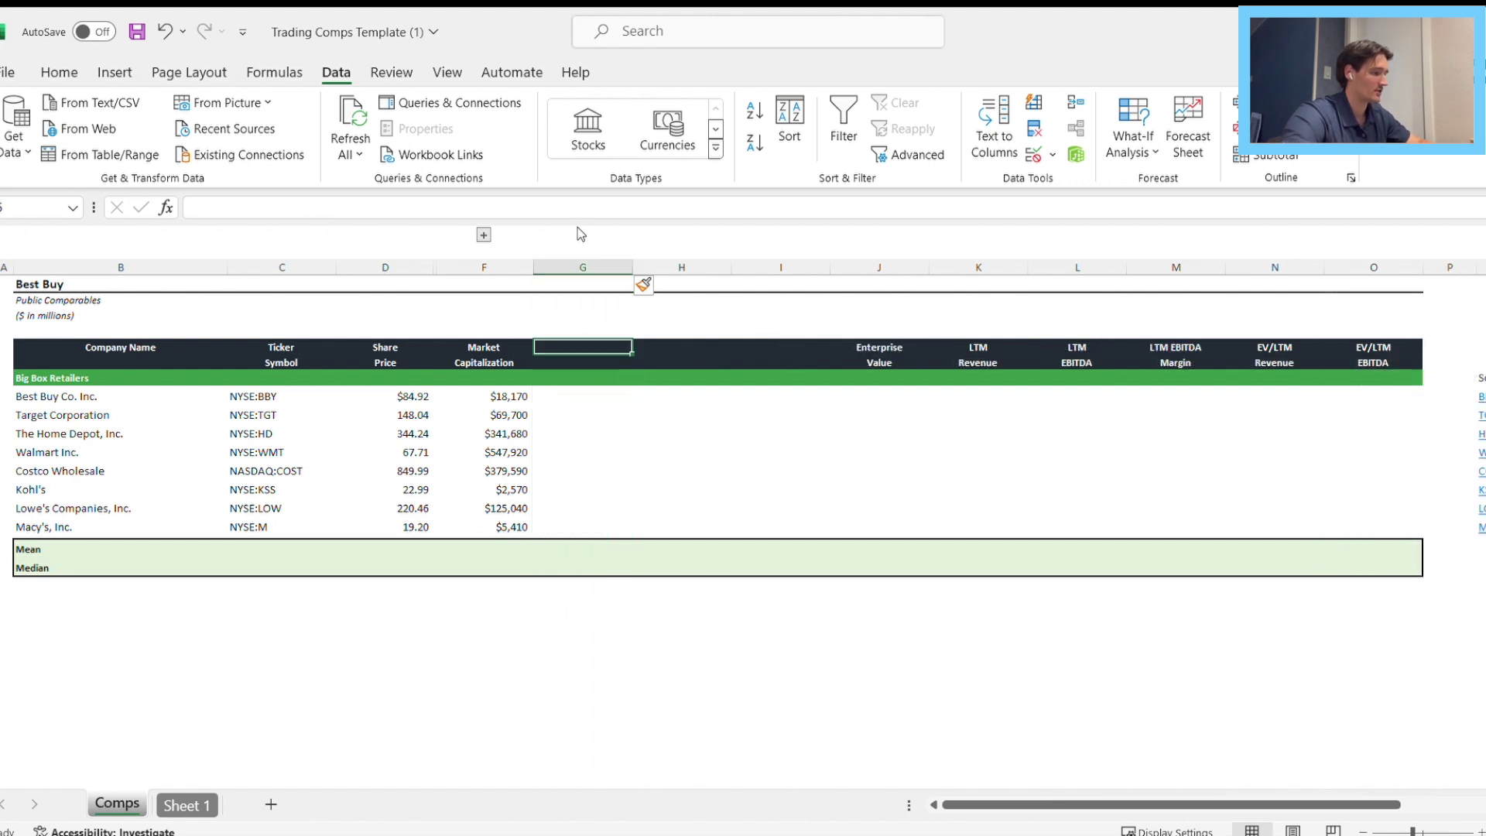
Enter the headers '(+) Short-Term Debt' and '(+) Long-Term Debt' in G6 and H6.
text(()
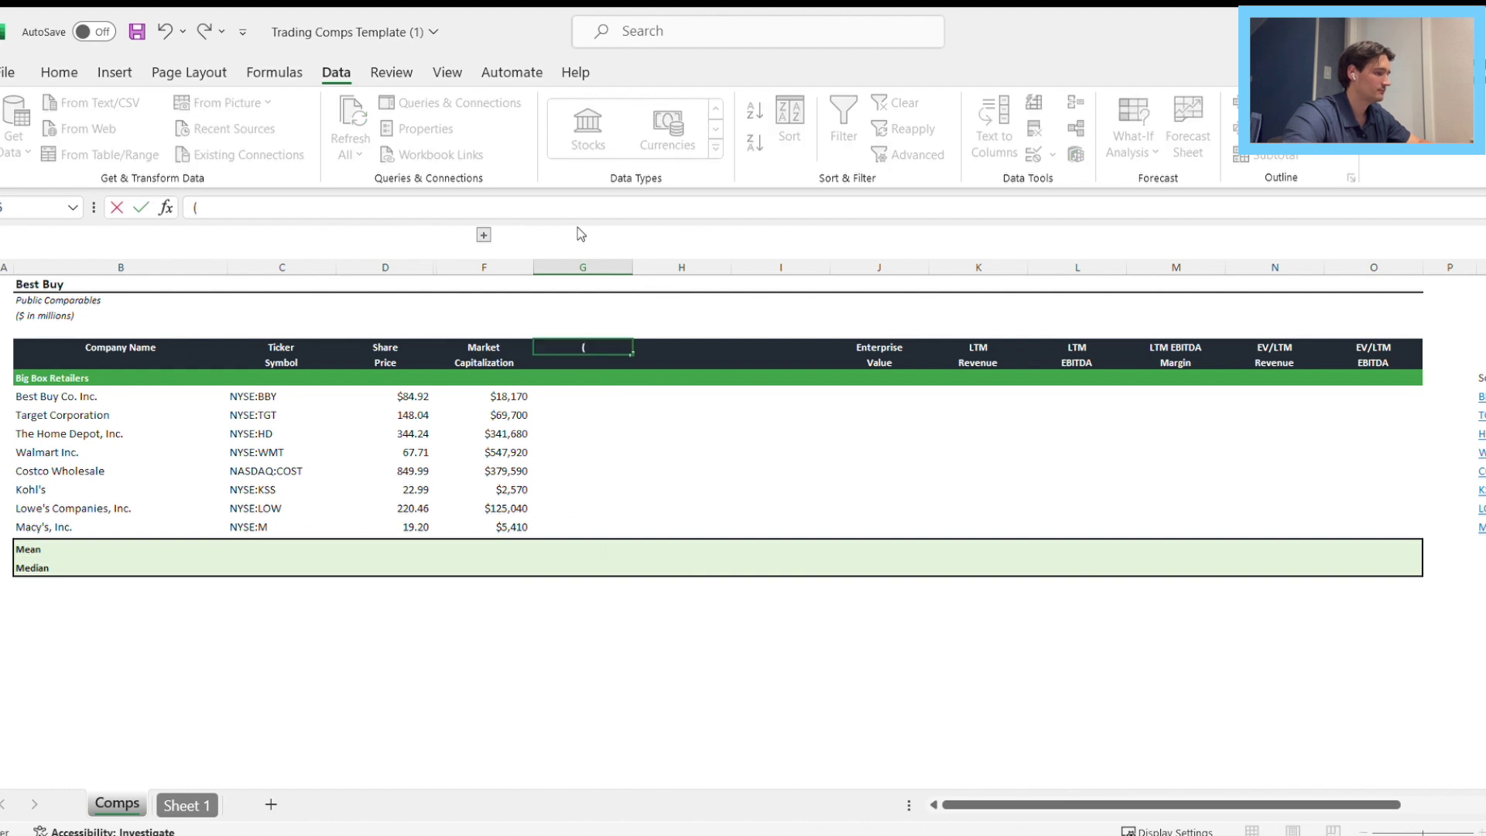
text(+) S)
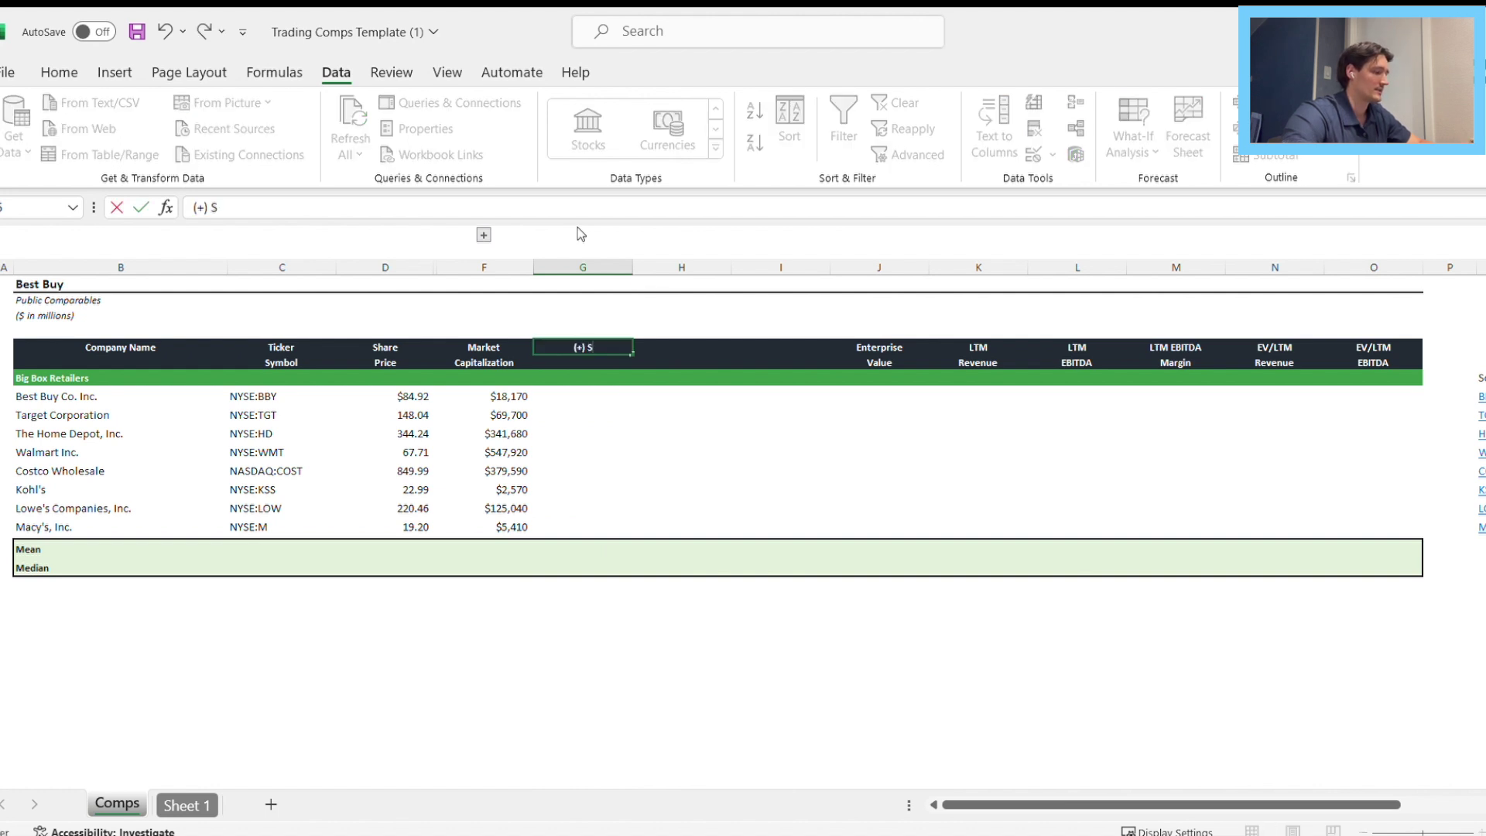
text(hort-Term)
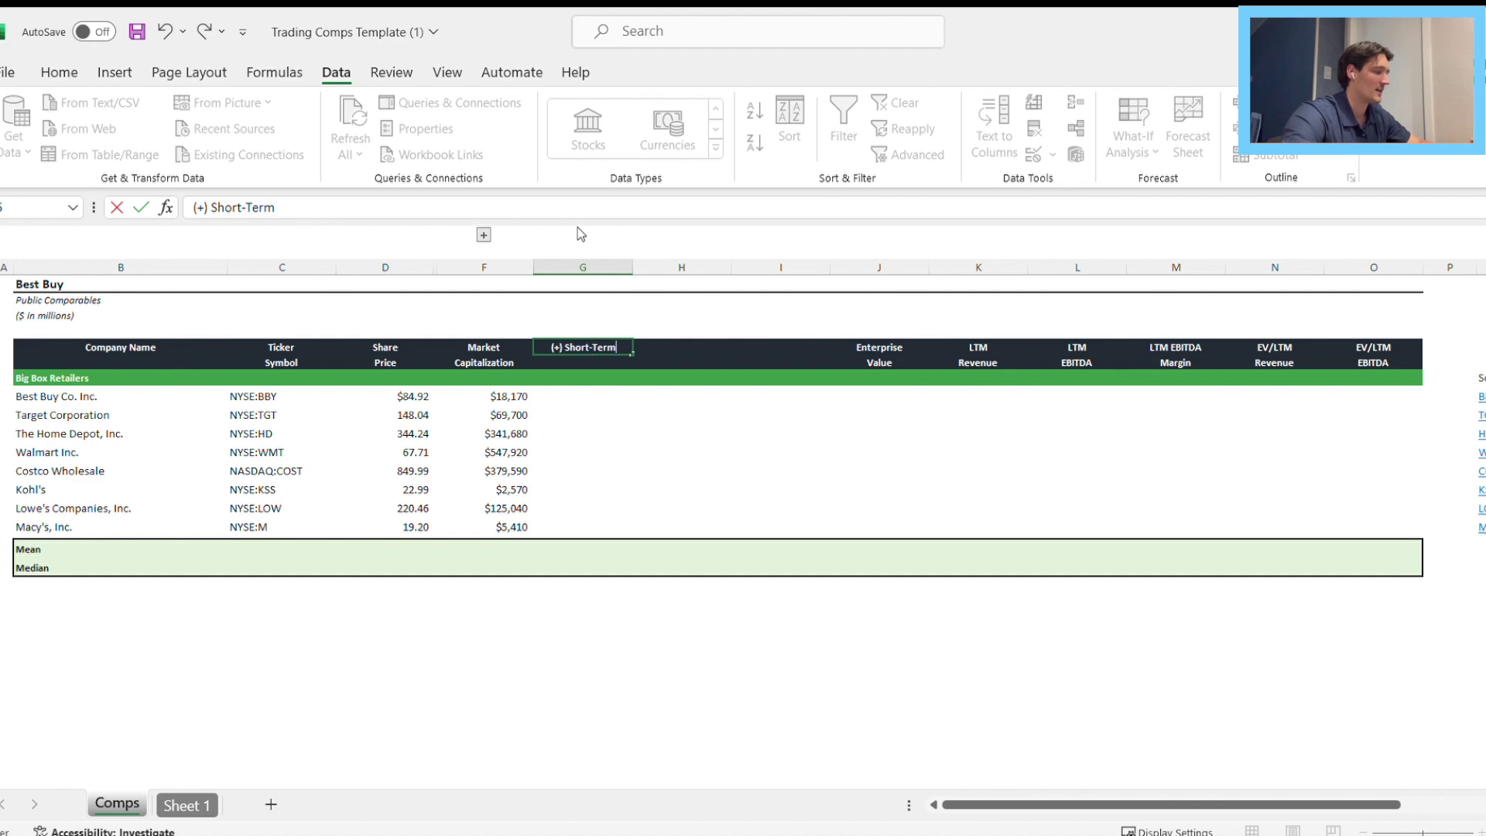
key(alt+Return)
text(Debt)
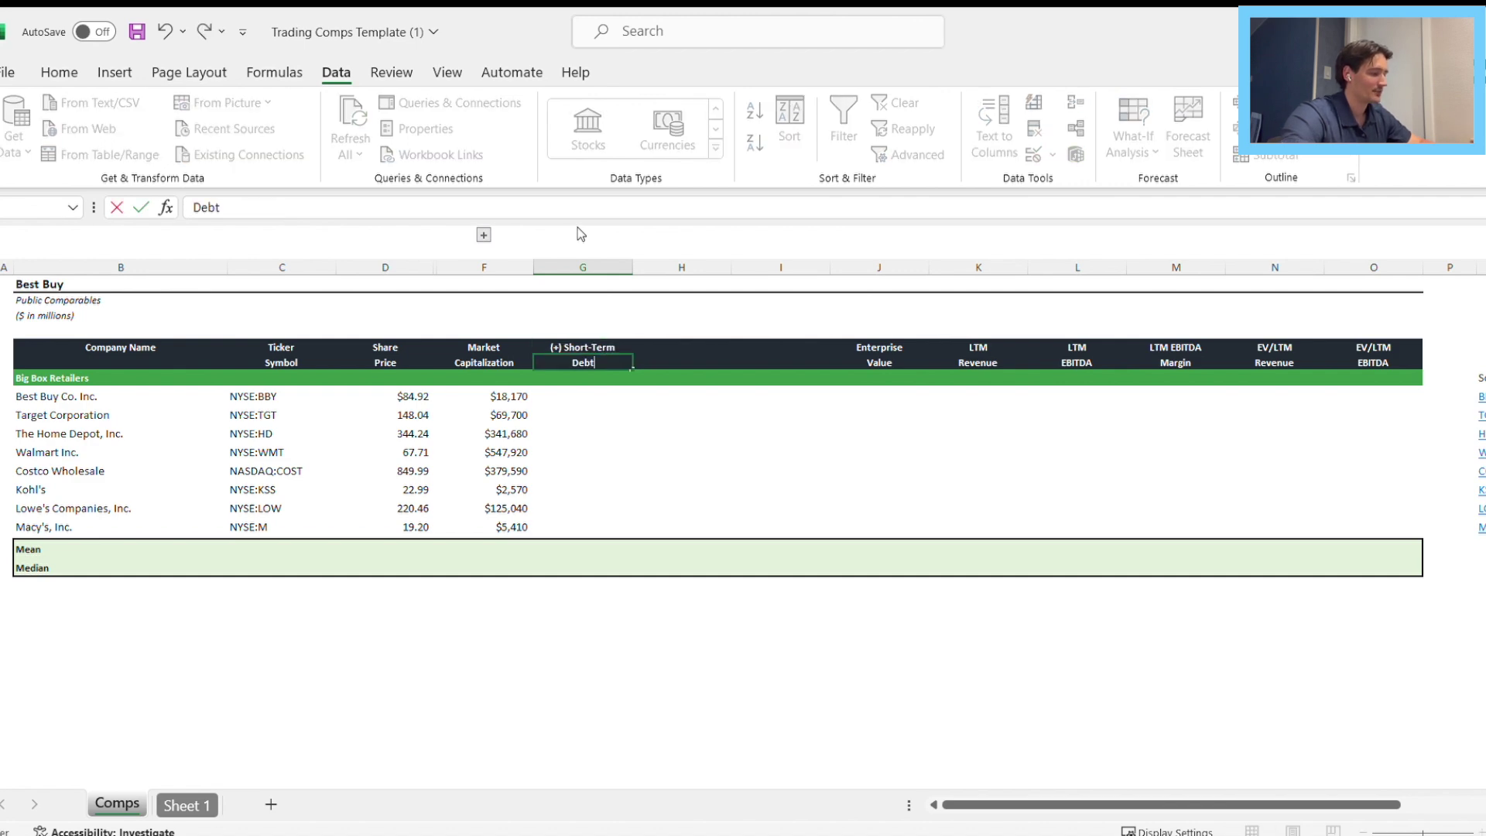
key(Tab)
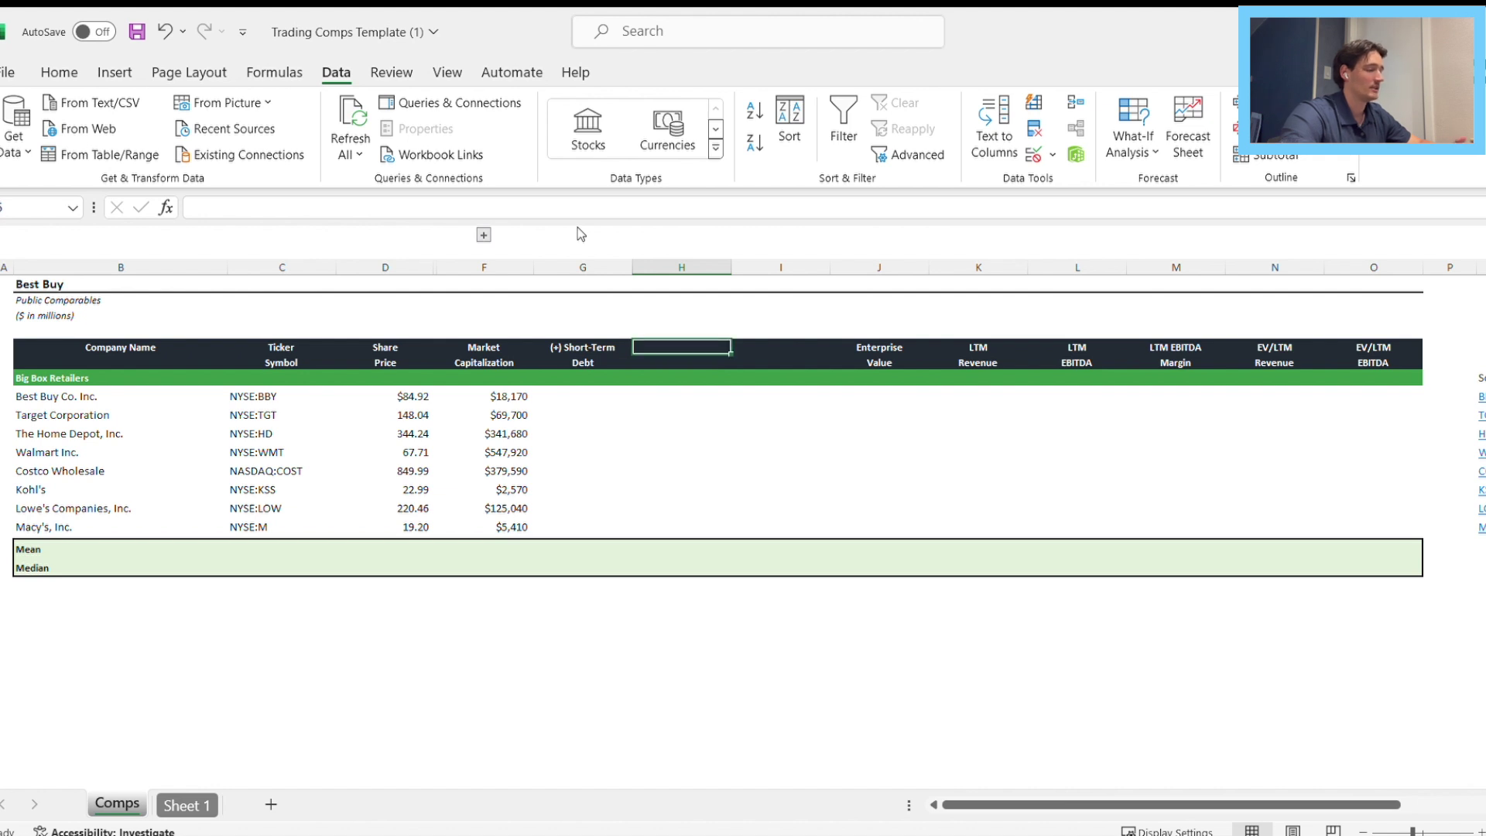
text(()
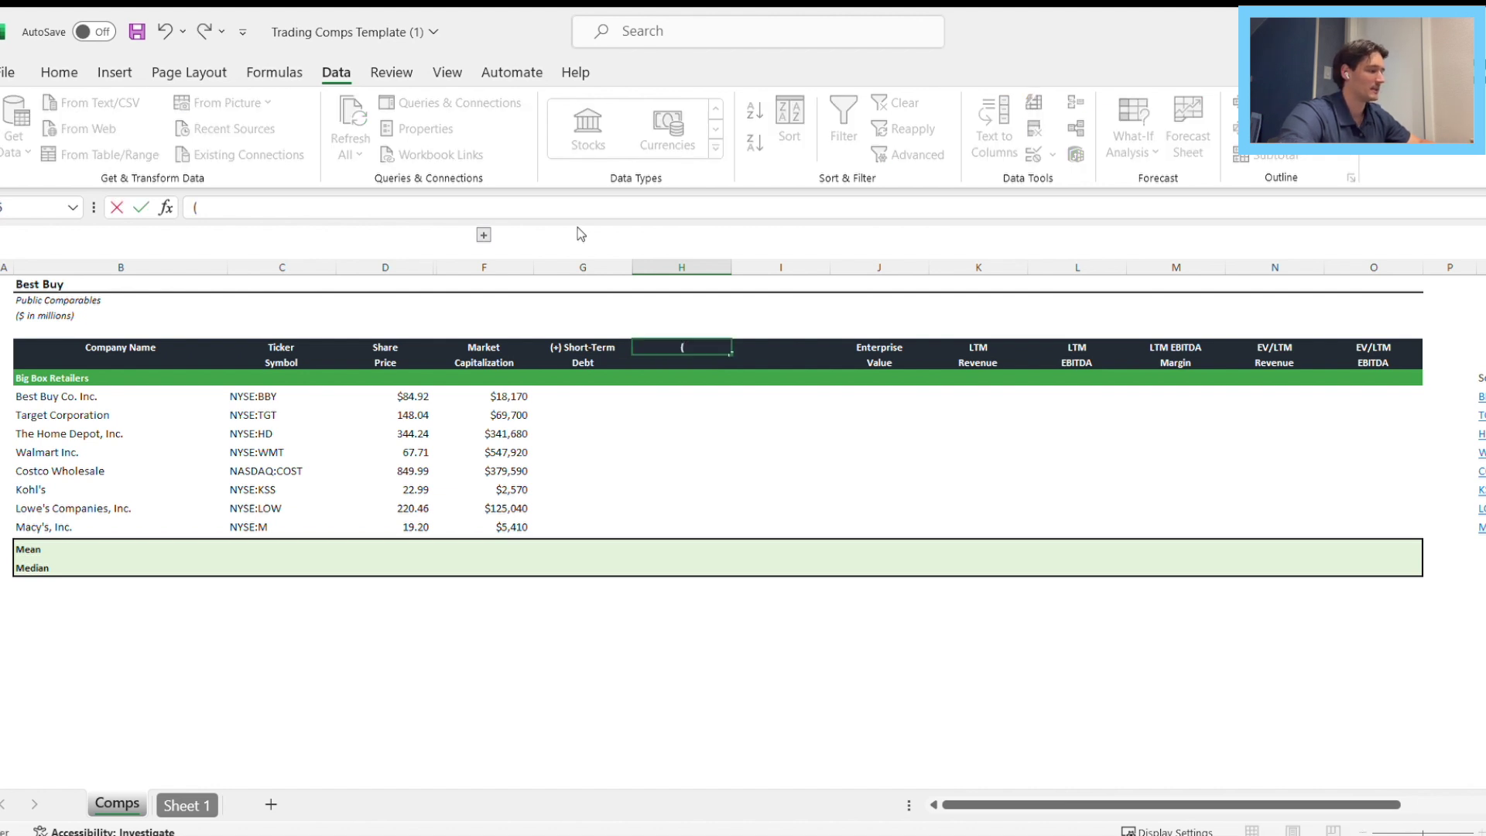
text(+))
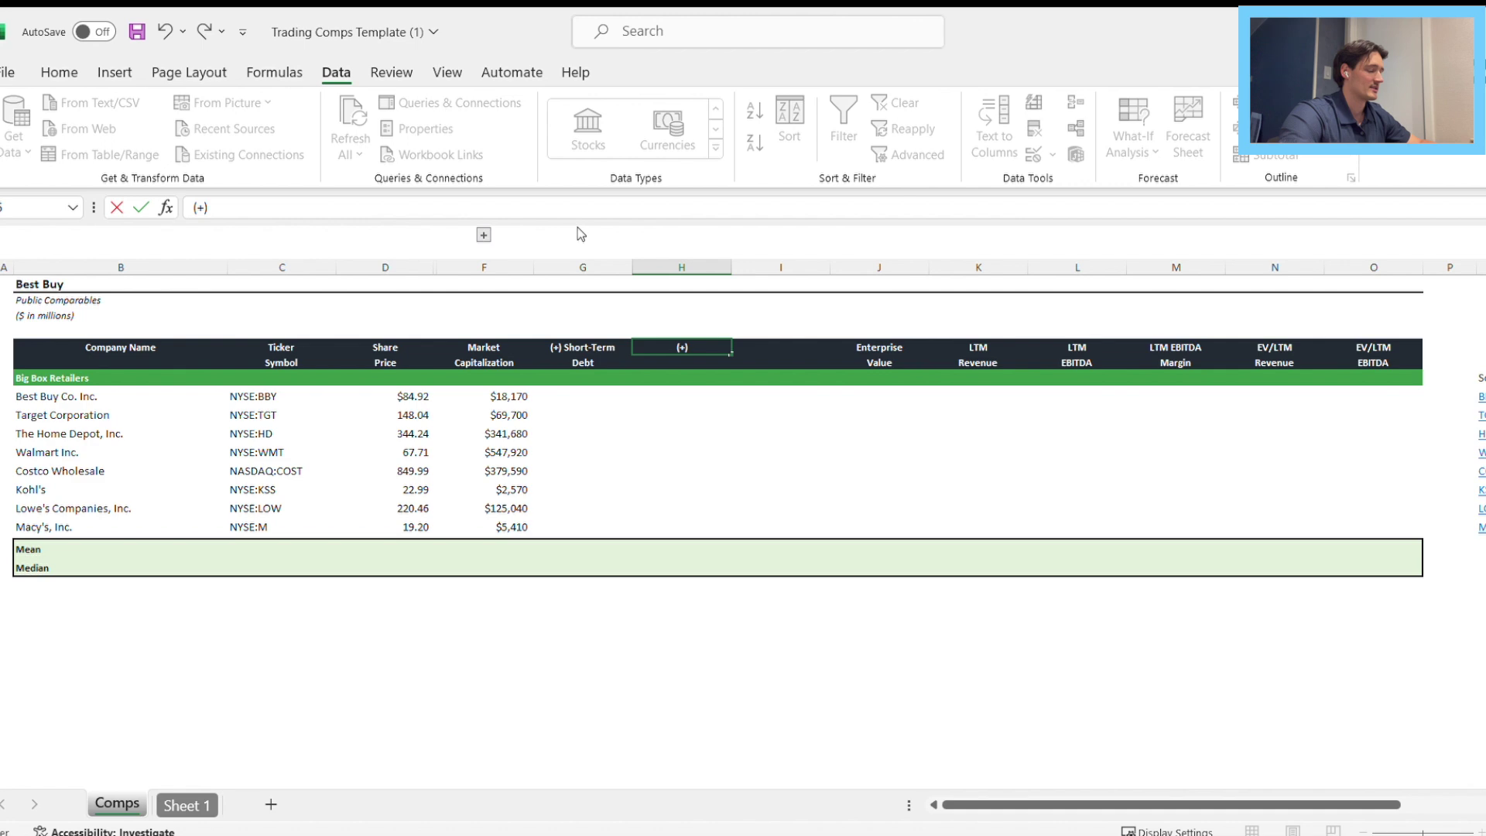
text( Long-Term Debt)
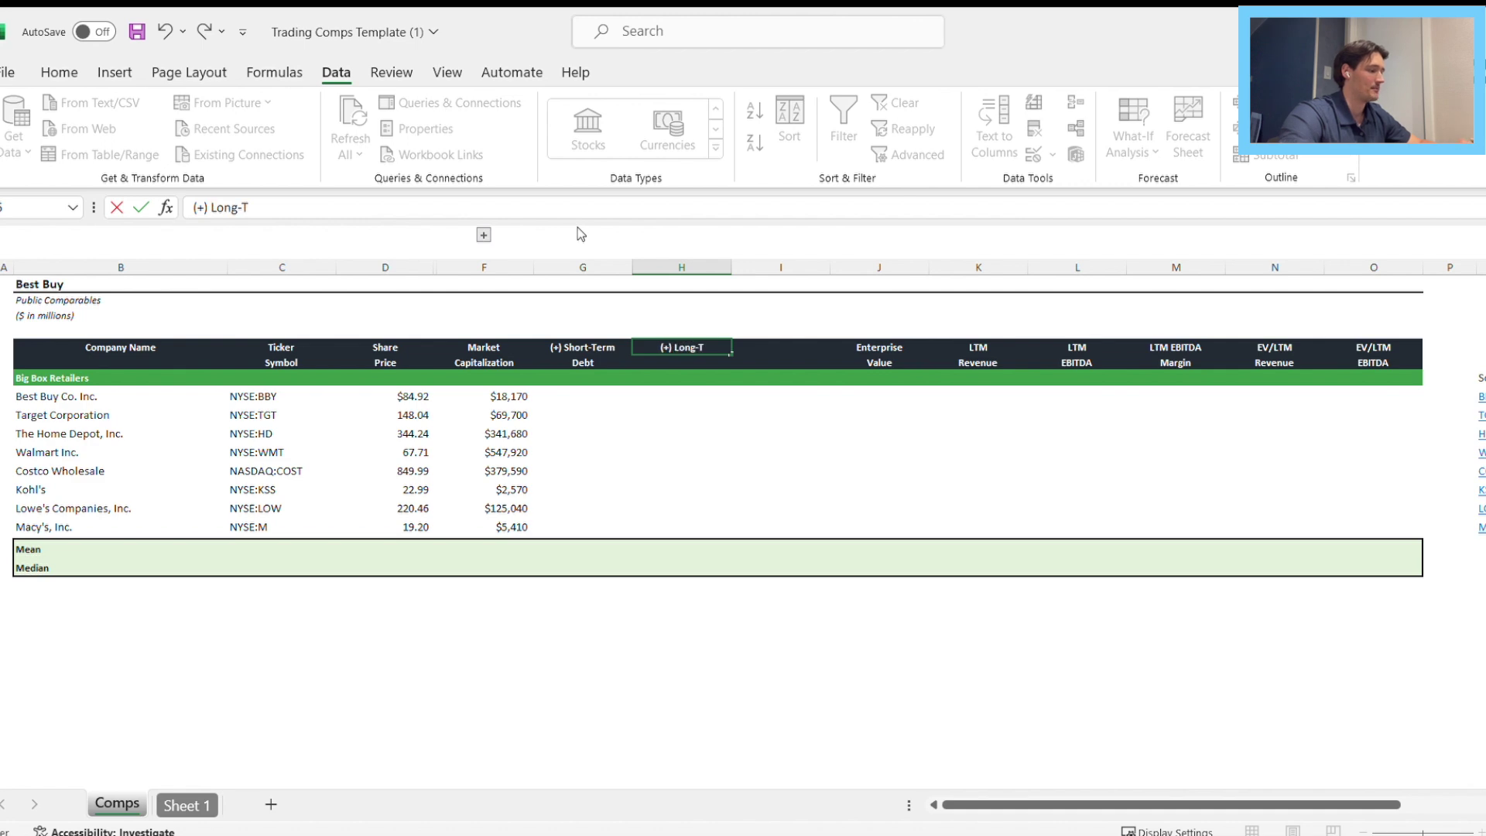
key(Tab)
Enter the two-line header '(-) Cash & Cash Equivalents' in I6.
text((-) Cash & Cash)
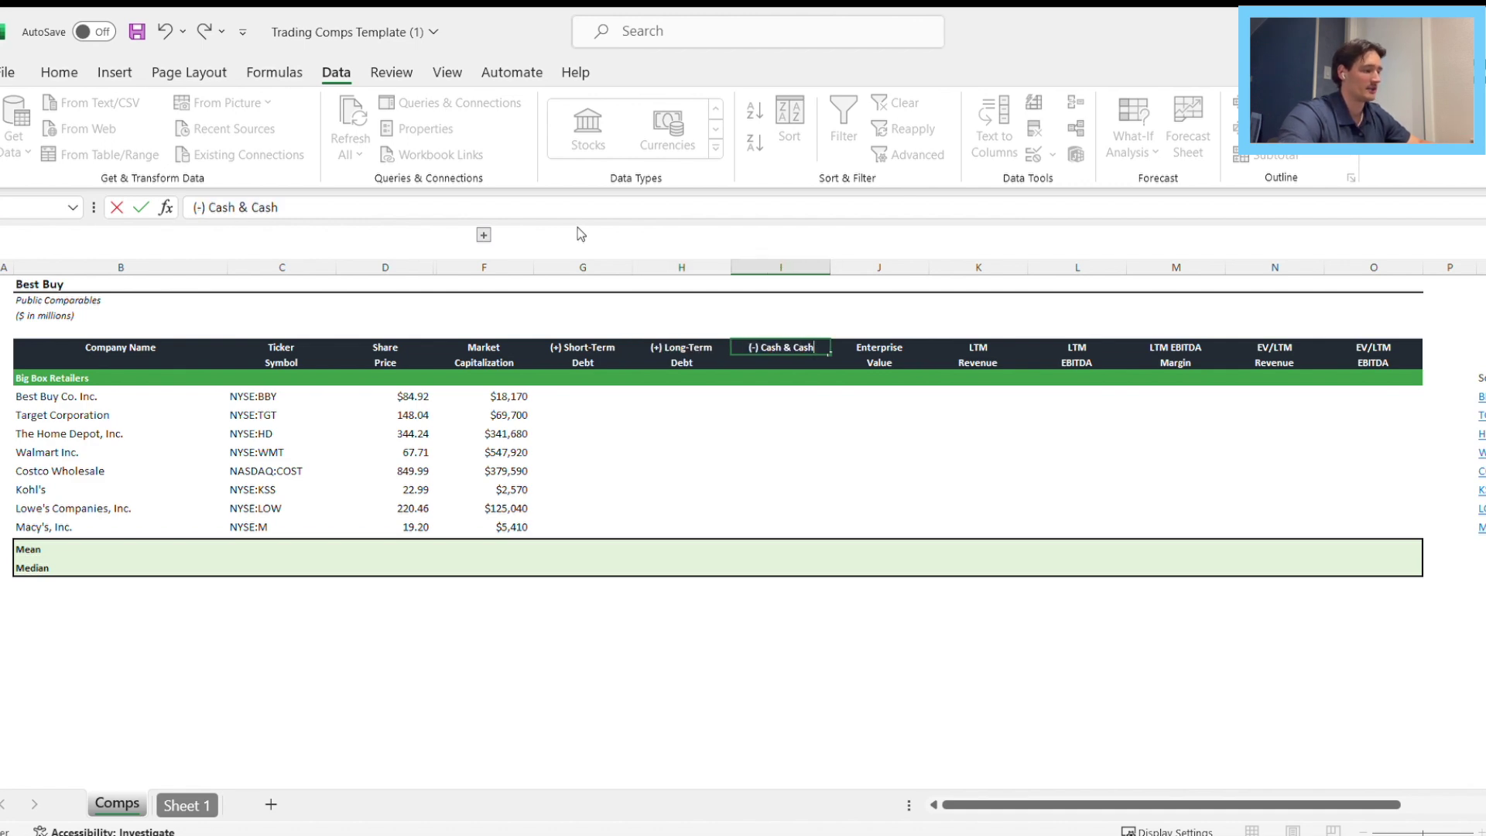
key(alt+Return)
text(Equiv)
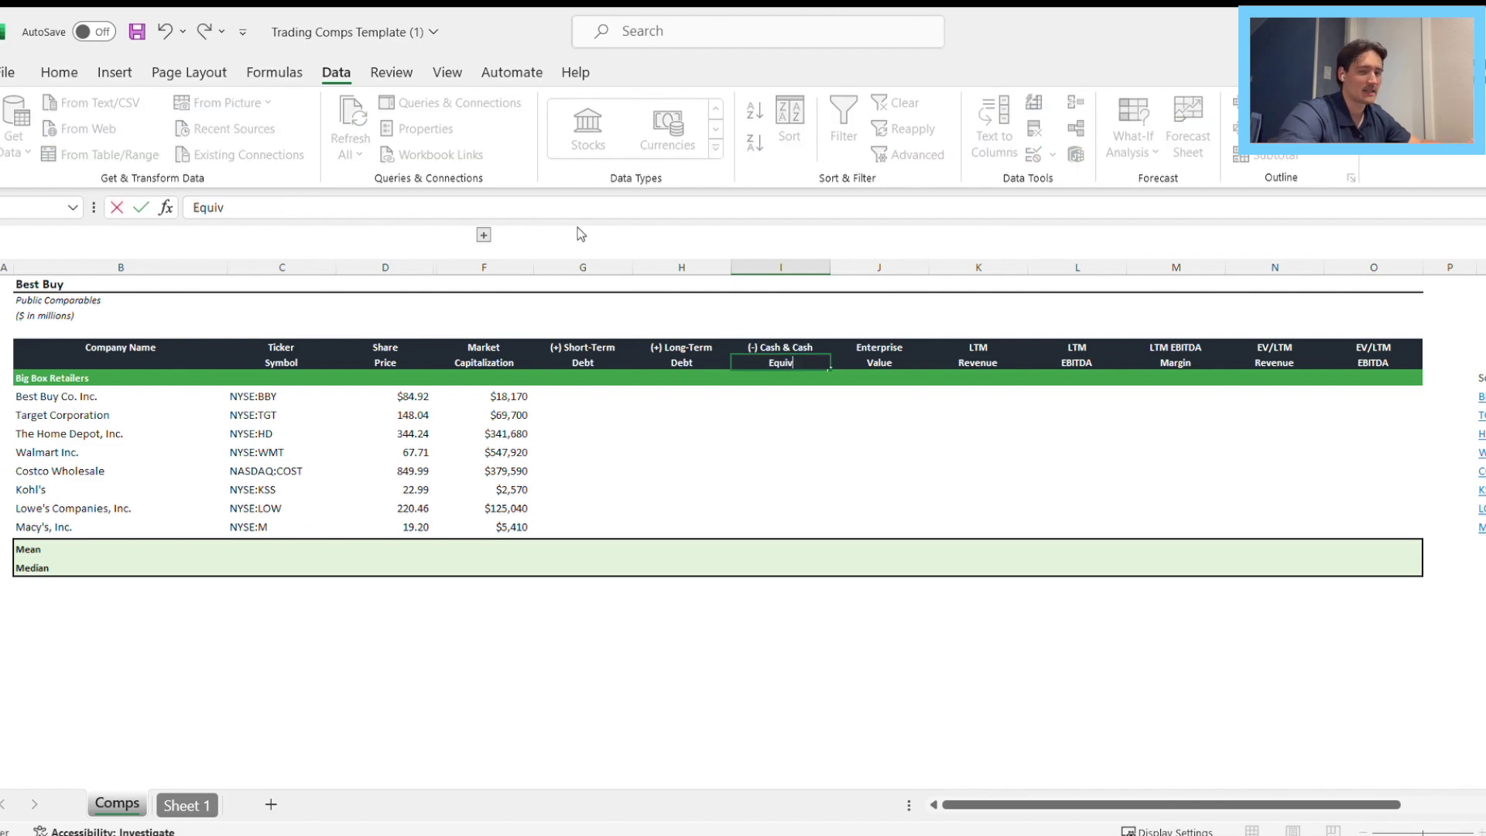
text(alents)
key(Return)
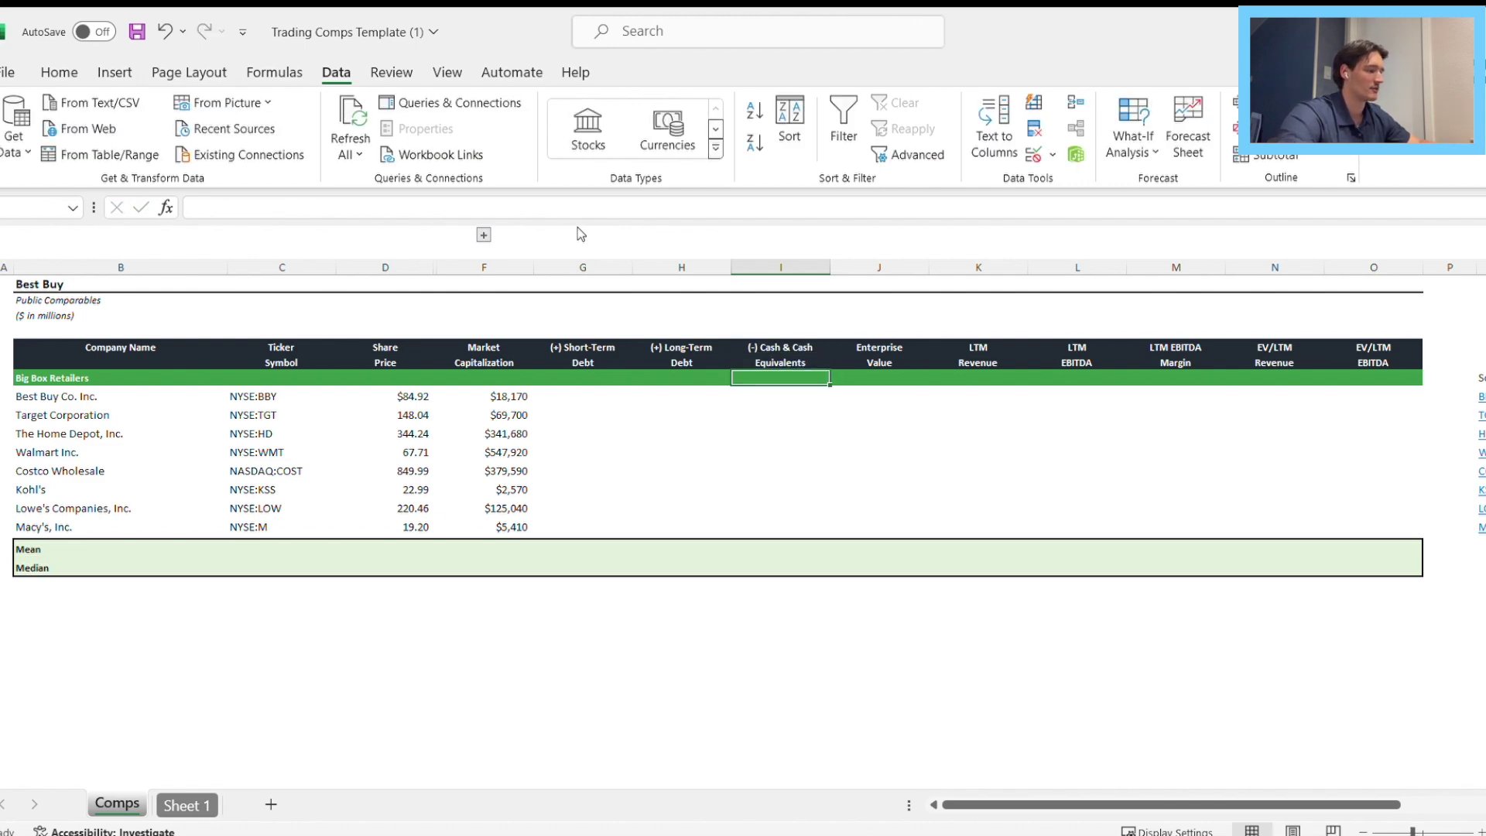
key(Down)
Enter debt and cash for Best Buy (16, 1,142, 932) and Target (1,116, 14,922, 3,805).
key(Left)
key(Left)
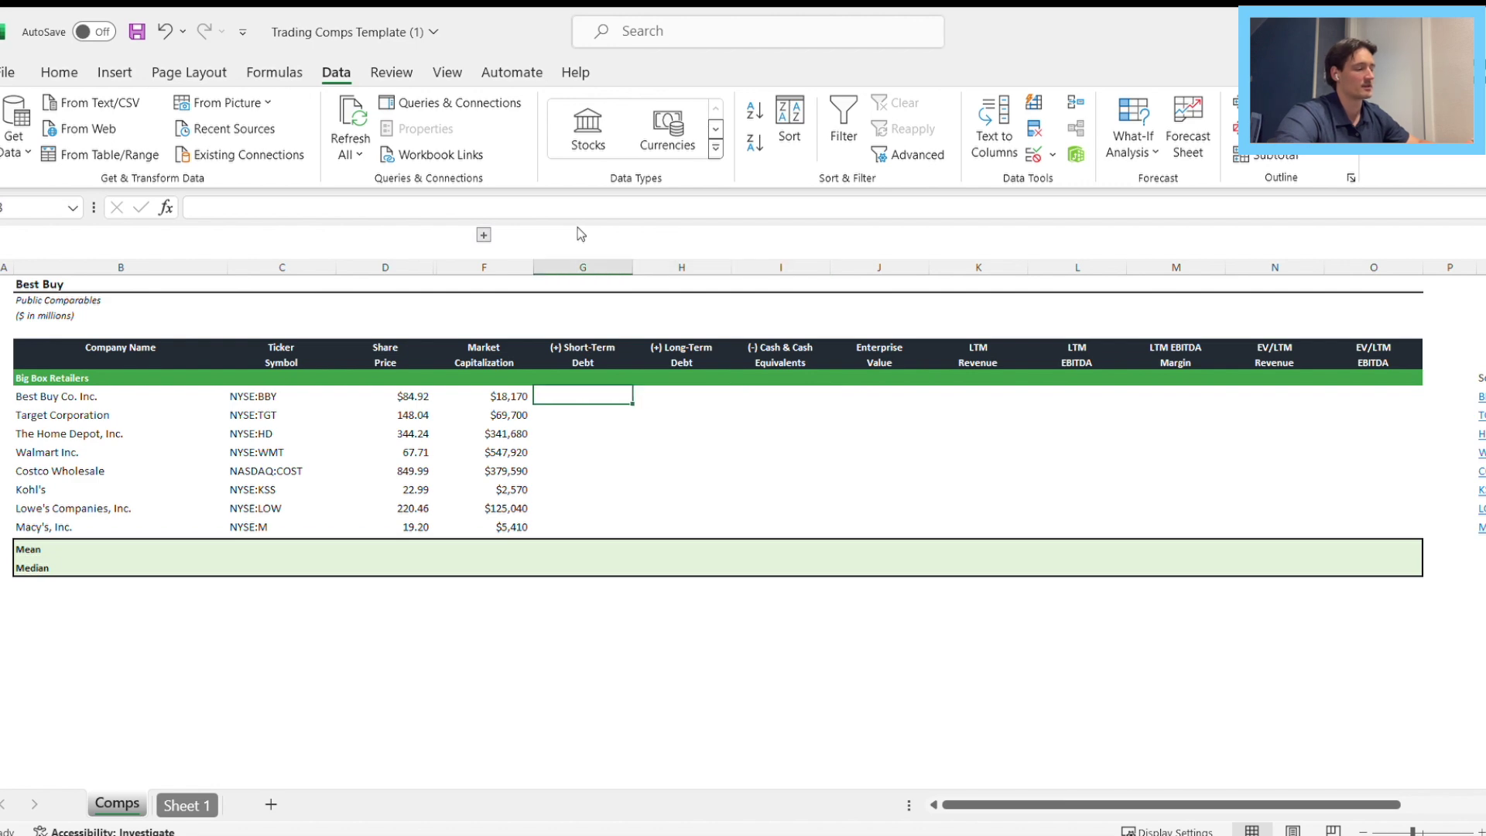
text(16)
key(Tab)
text(1142)
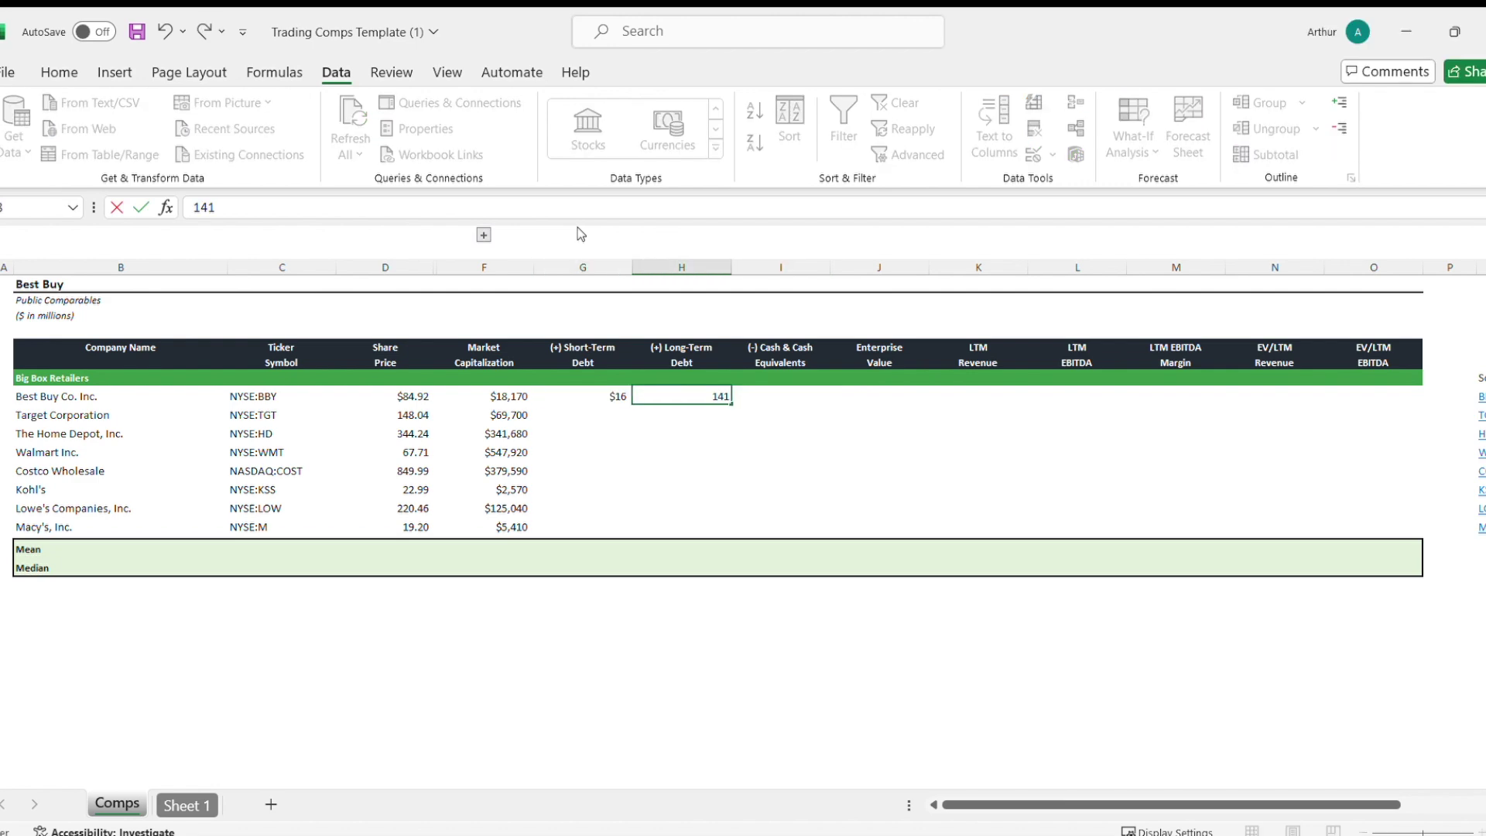
key(Tab)
text(932)
key(Return)
text(1116)
key(Tab)
text(14922)
key(Tab)
text(3805)
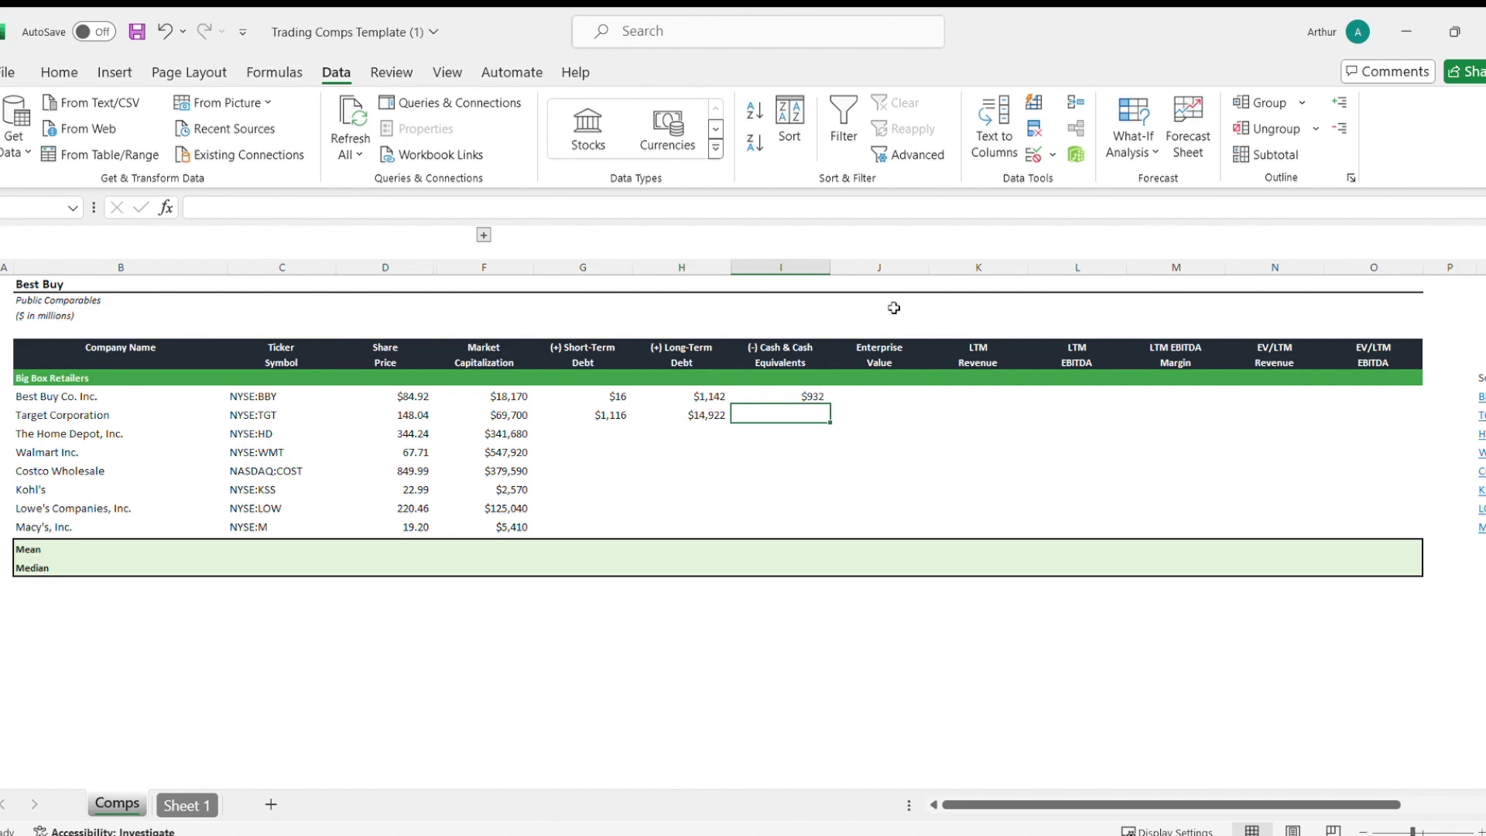
key(Return)
Enter debt and cash for Home Depot (13, 42,743, 3,760) and Walmart (4,325, 36,132, 9,867).
text(13)
key(Tab)
text(42743)
key(Tab)
text(3760)
key(Return)
text(4325)
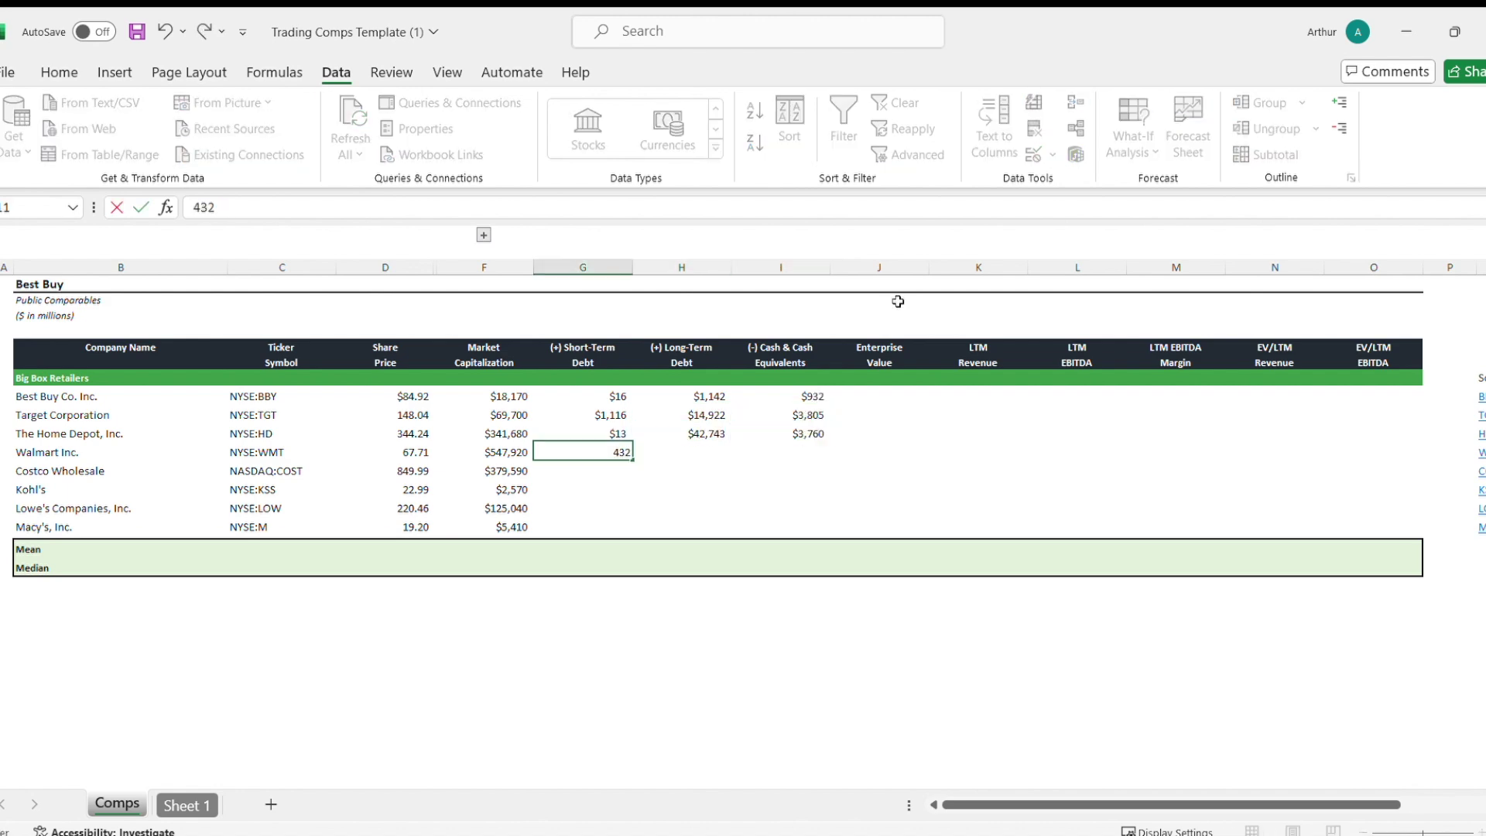
key(Tab)
text(36132	9867)
key(Return)
Enter debt and cash for Costco (1,081, 5,377, 15,234) and Kohl's (92, 1,638, 183).
text(1081)
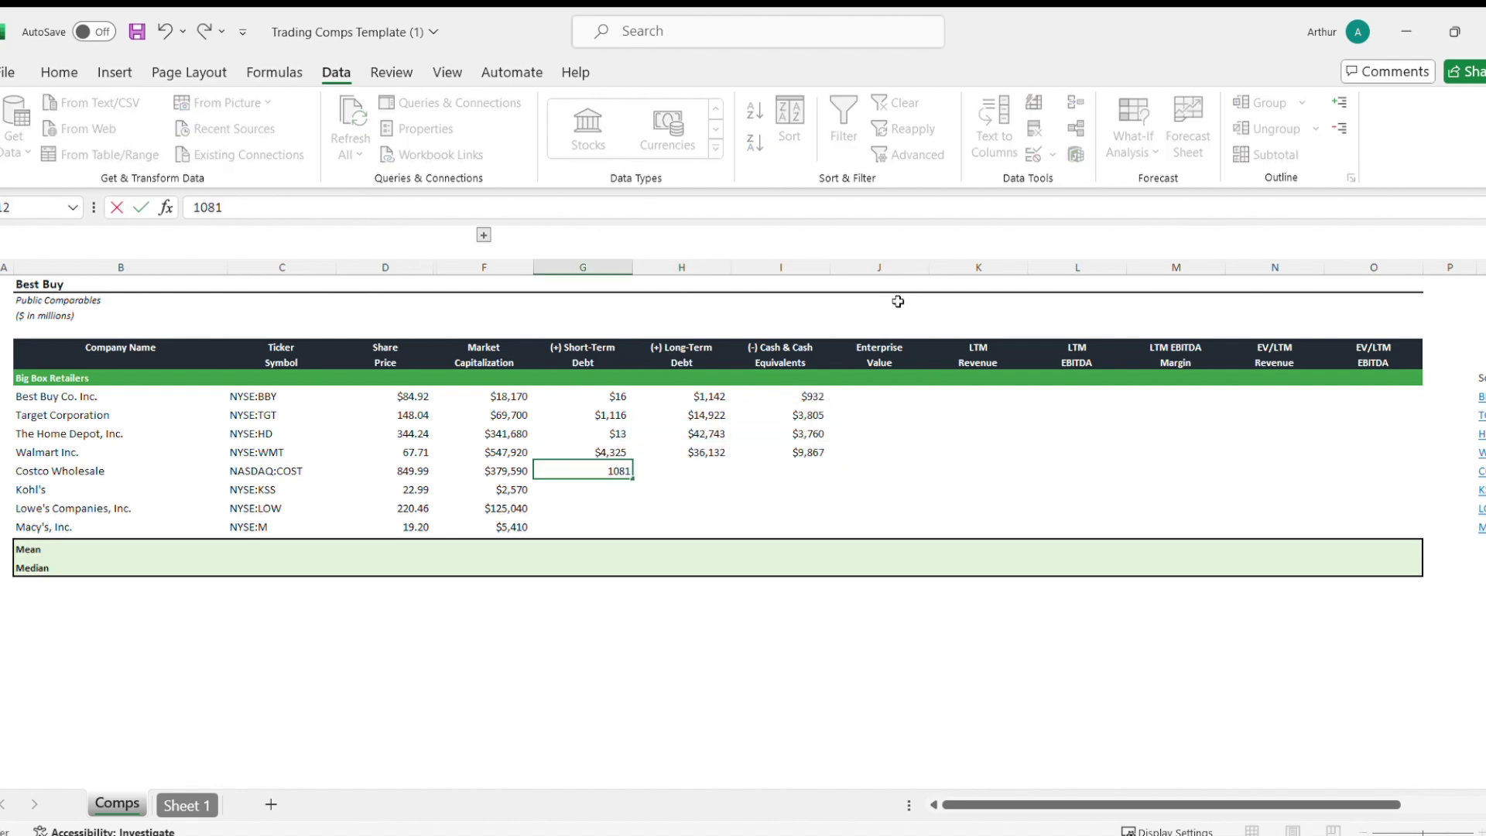
key(Tab)
text(5377)
key(Tab)
text(15234)
key(Return)
text(92)
Enter debt and cash for Lowe's (537, 35,384, 921) and Macy's (0, 2,998, 1,034).
key(Tab)
text(1638	183)
key(Return)
text(537	35384)
key(Tab)
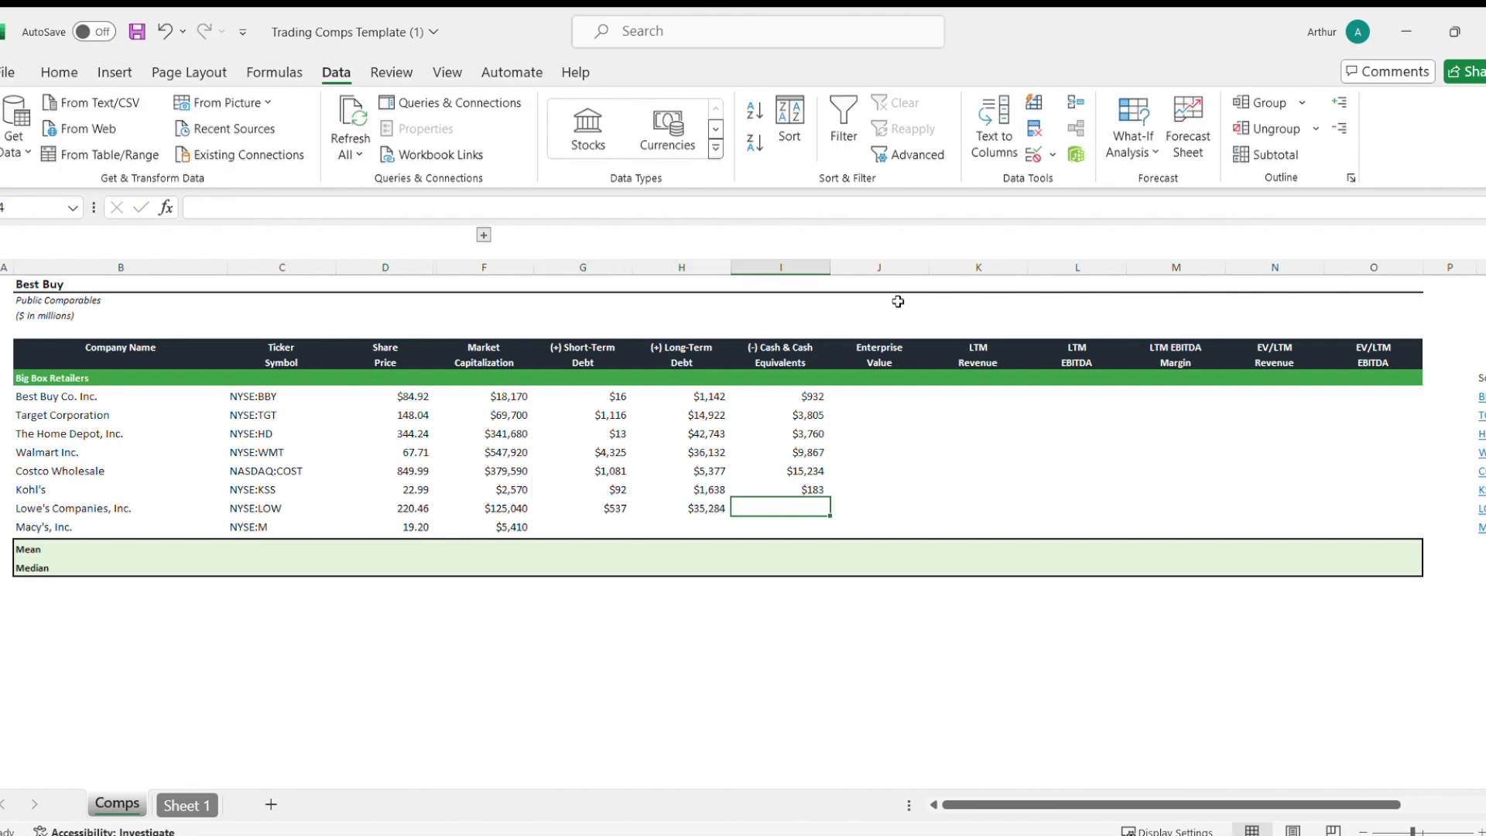
text(921)
key(Return)
text(0)
key(Return)
key(Up)
key(Tab)
text(2998)
key(Tab)
text(1034)
key(Tab)
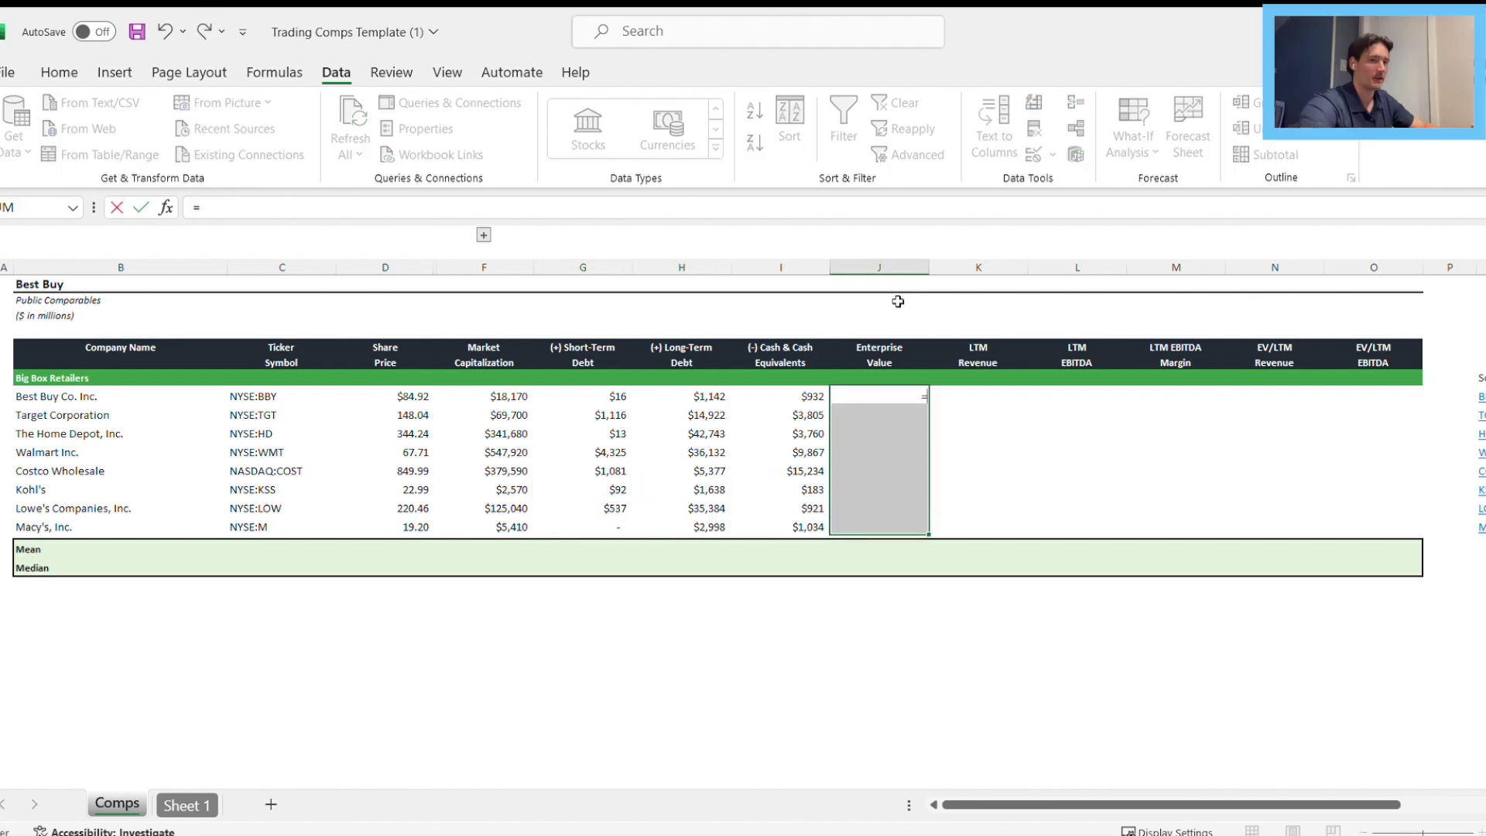
key(shift+Up)
key(shift+Up)
key(shift+Up)
key(shift+Up)
key(shift+Up)
key(shift+Up)
key(shift+Up)
Select Enterprise Value cells J8:J15 and start a formula referencing Best Buy's market cap.
text(=)
key(Left)
key(Up)
key(Down)
key(Left)
key(Left)
key(Left)
Build Enterprise Value as =F8+G8+H8-I8 and fill it into J8:J15 for all eight retailers.
text(-)
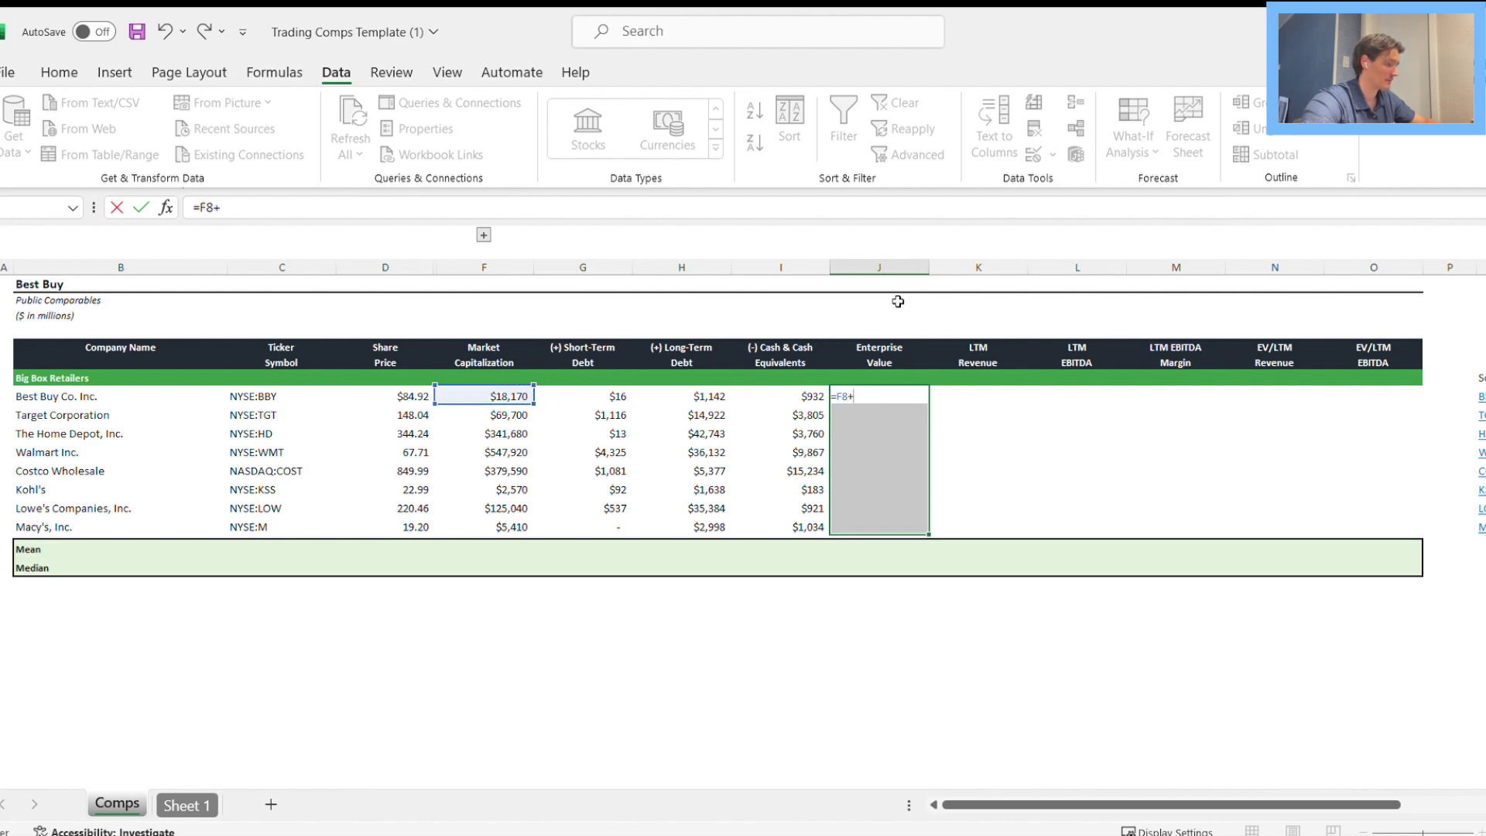
key(Left)
key(Left)
key(Left)
text(+)
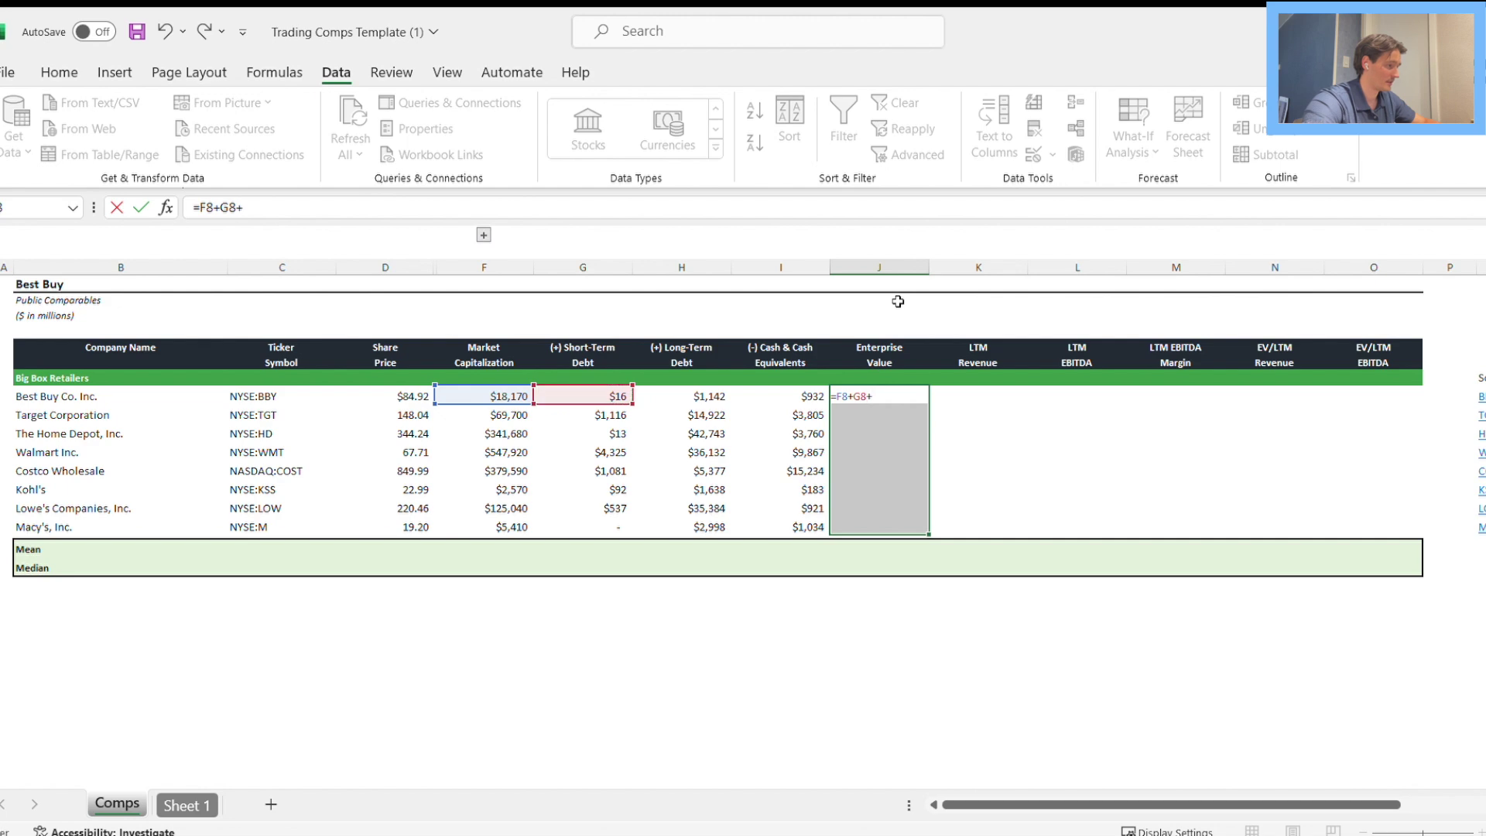
key(Left)
key(Left)
text(-)
key(Left)
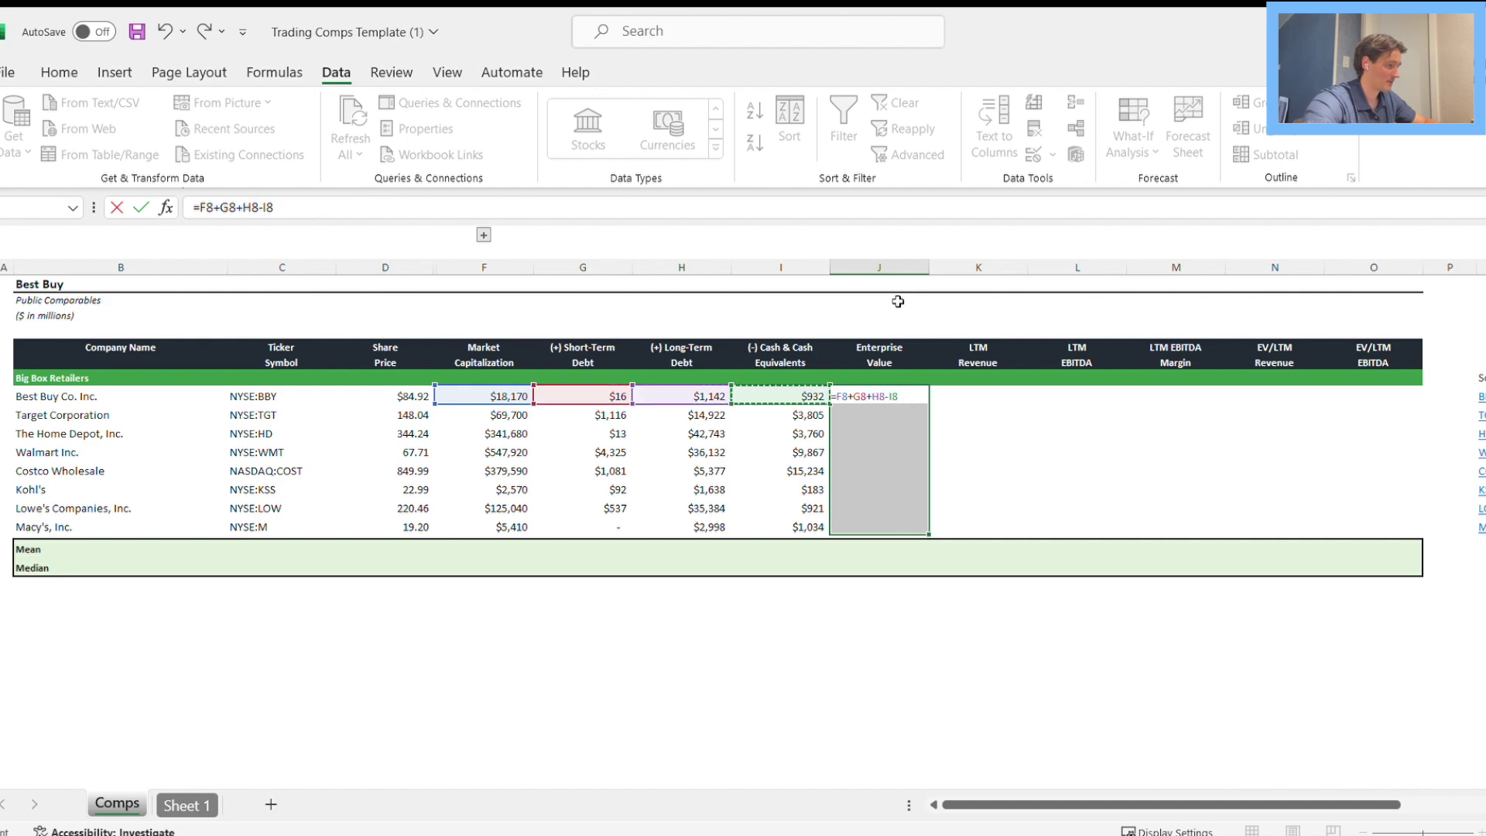
key(ctrl+Return)
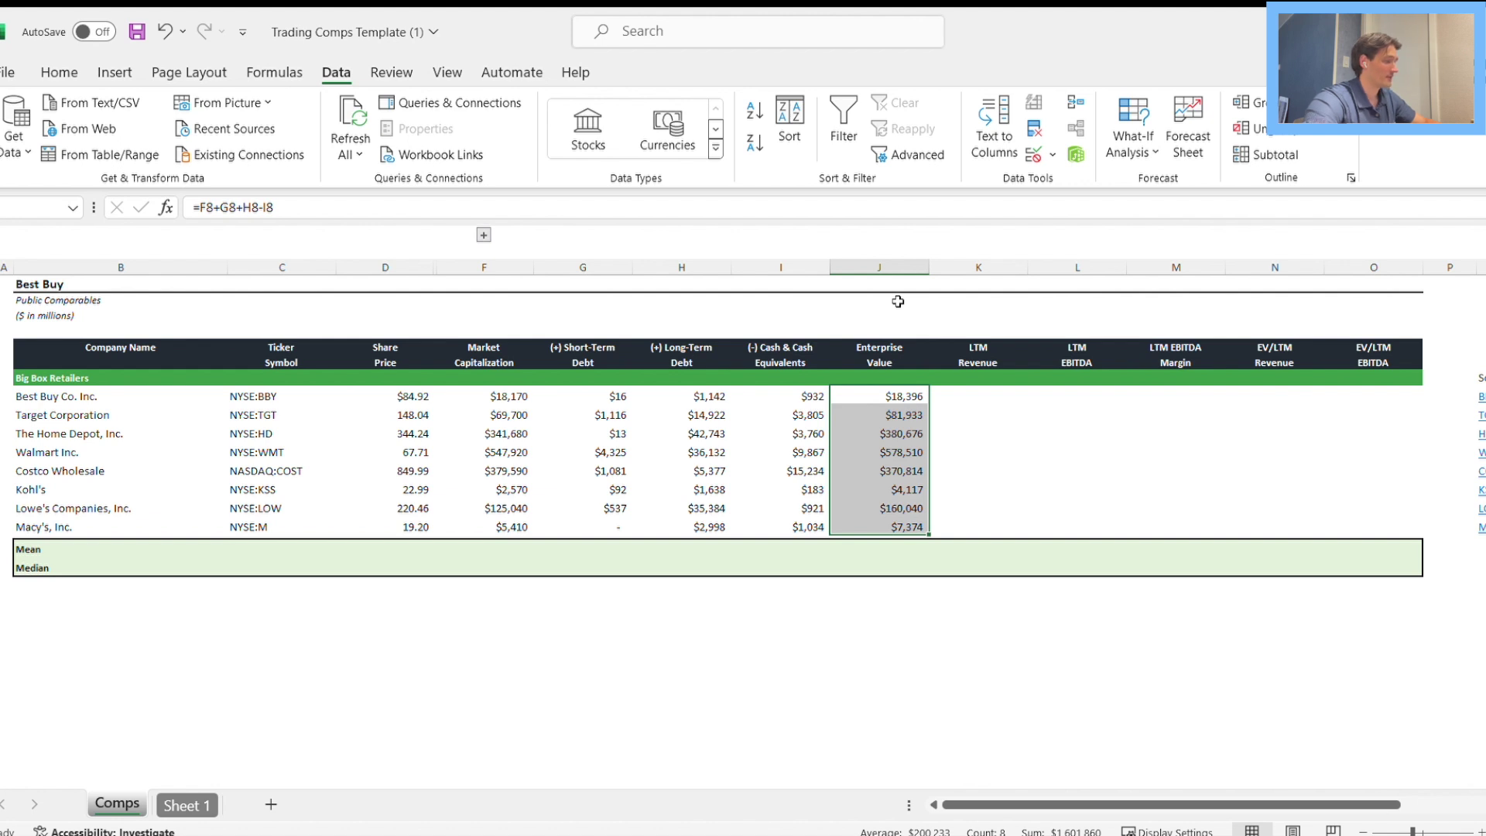
Verify each retailer's Enterprise Value formula row by row, from Best Buy to Macy's.
key(F2)
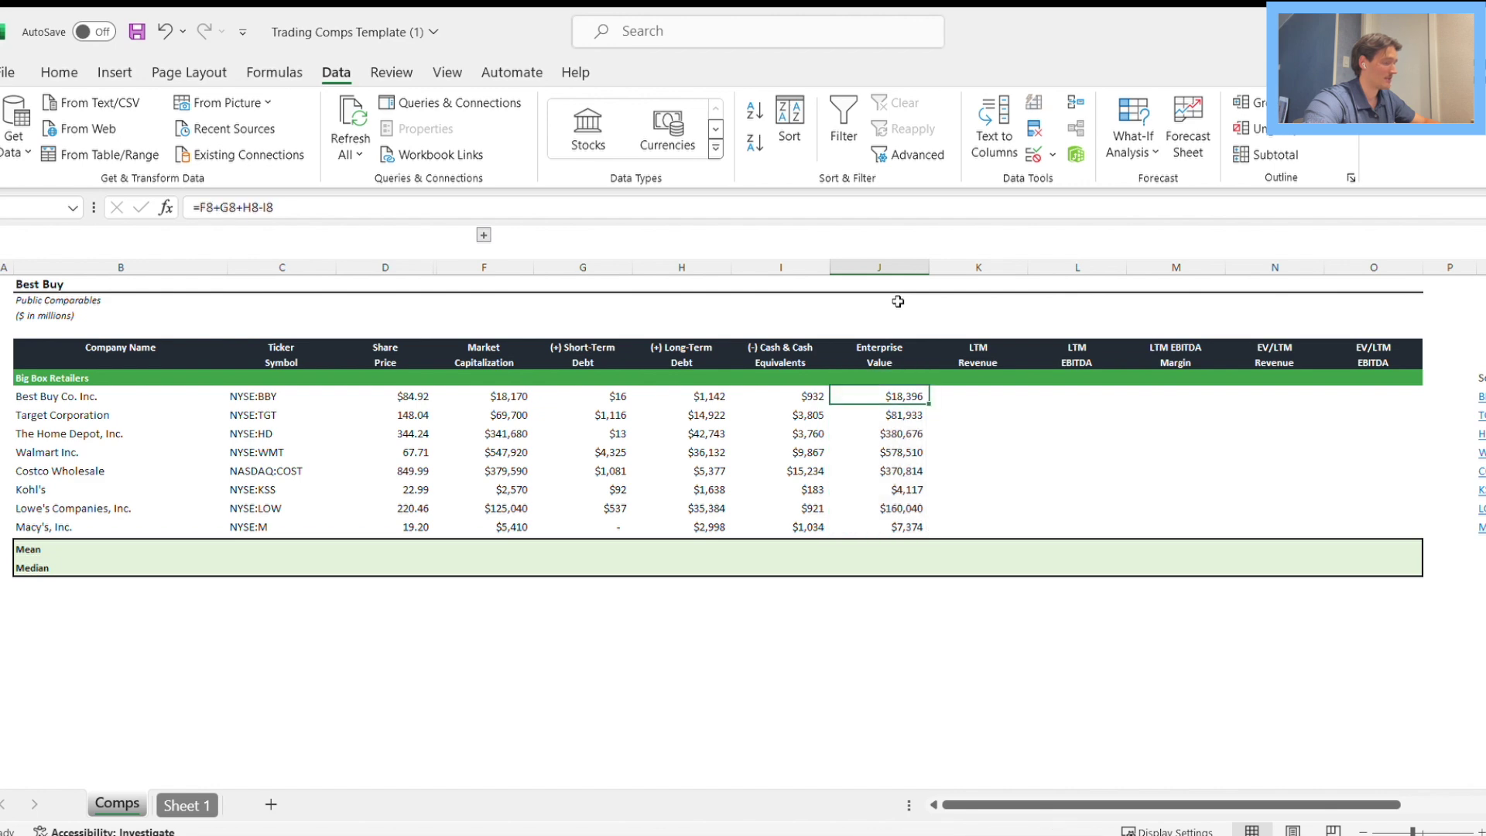
key(Return)
key(F2)
key(Return)
key(F2)
key(Return)
key(F2)
key(Escape)
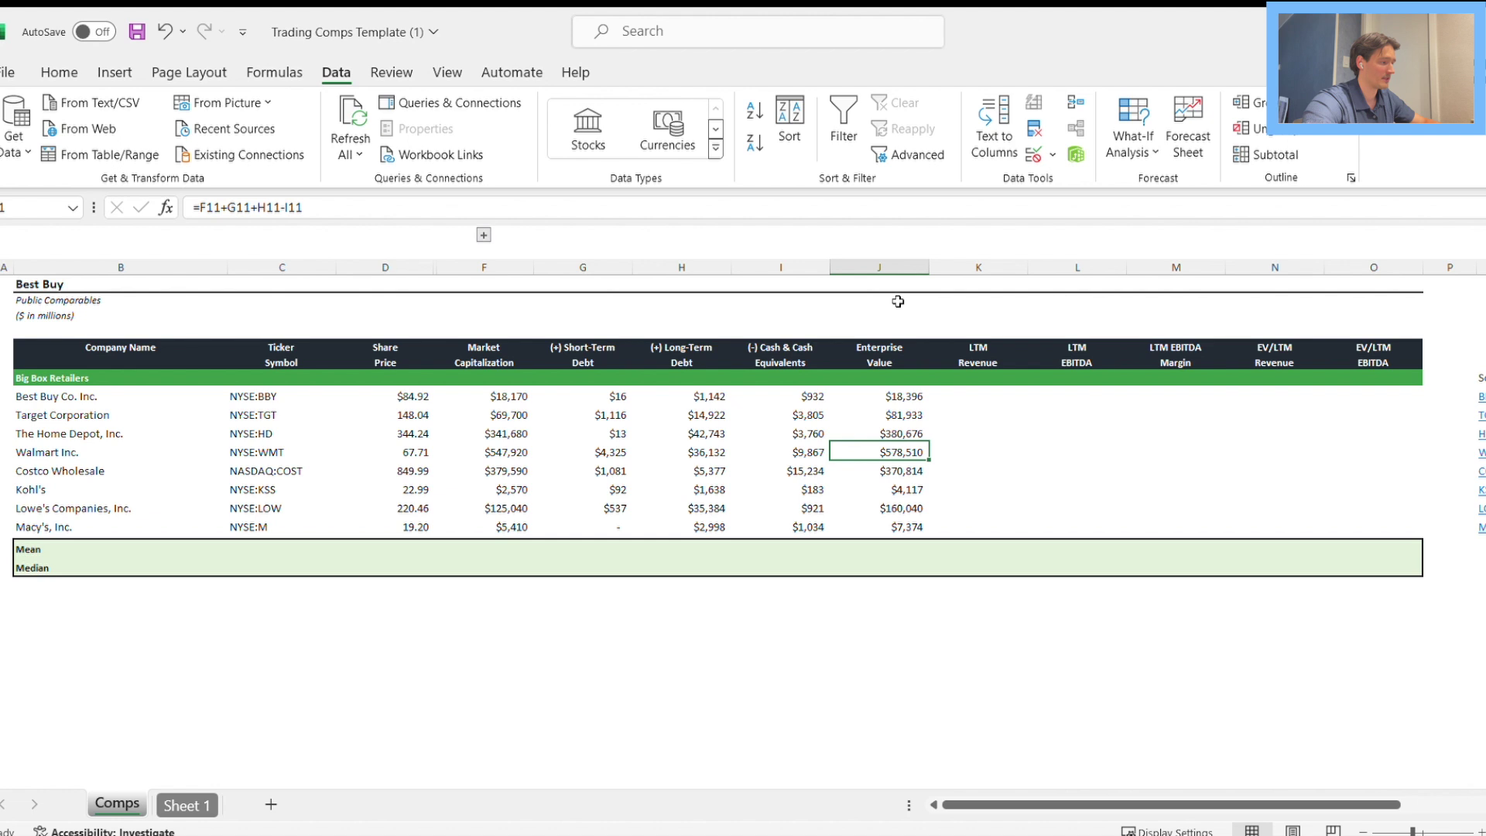
key(Up)
key(Down)
key(Down)
key(F2)
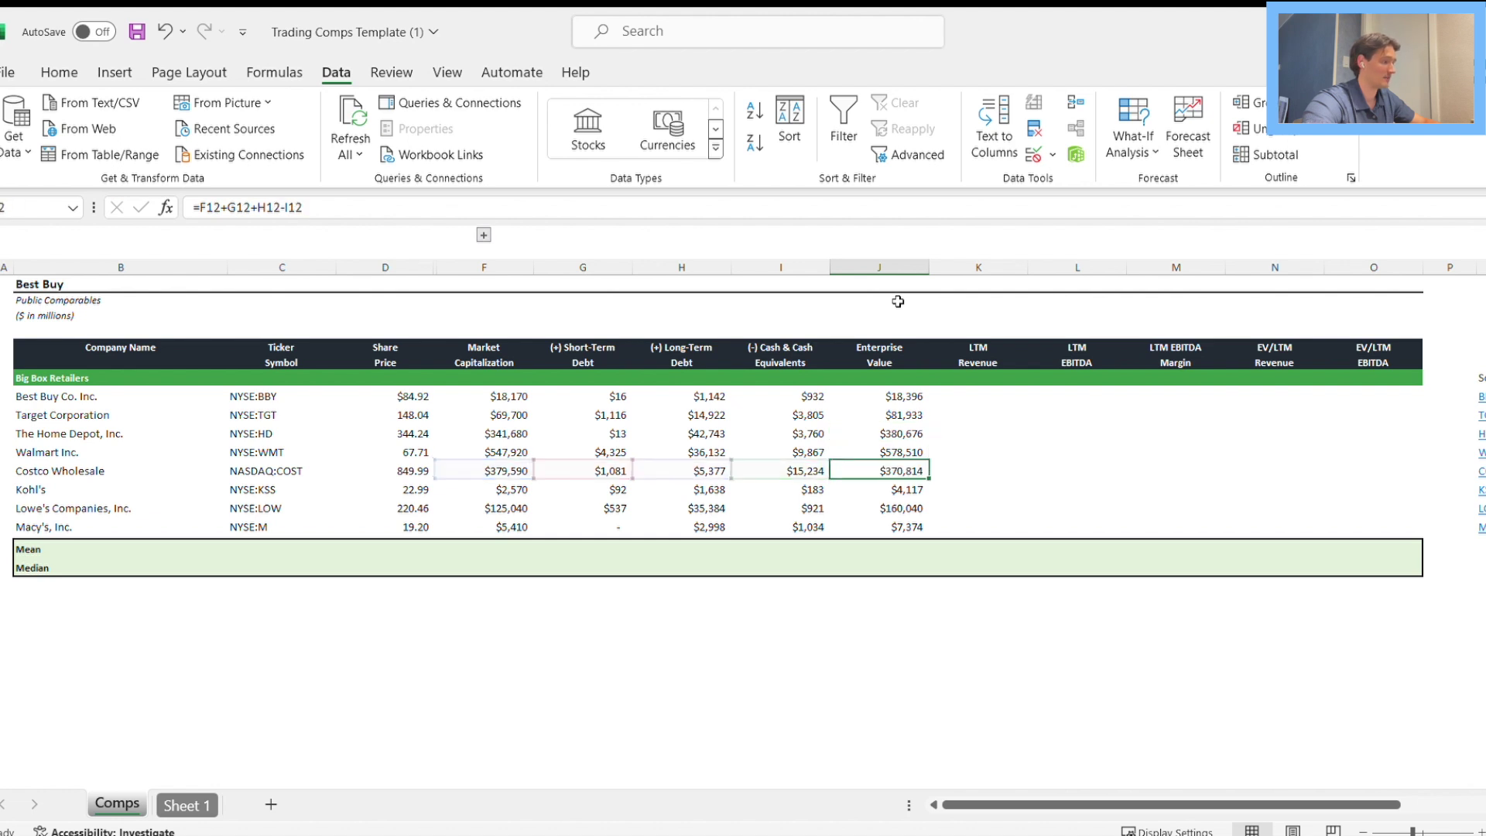
key(Escape)
key(Down)
key(Down)
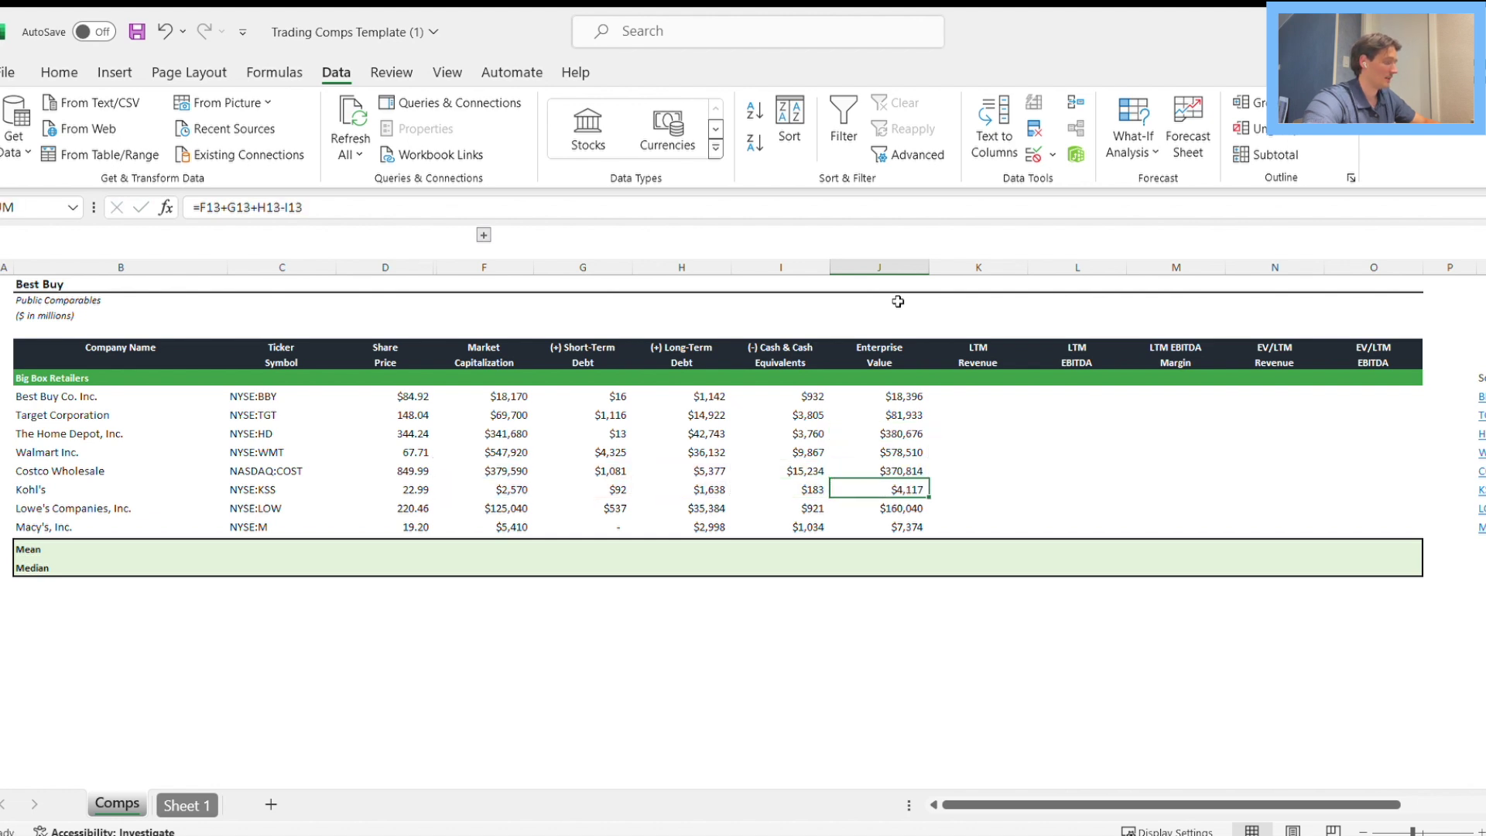
key(F2)
key(Escape)
key(Down)
key(F2)
key(Escape)
key(Right)
key(Up)
key(Up)
key(Up)
key(Up)
key(Up)
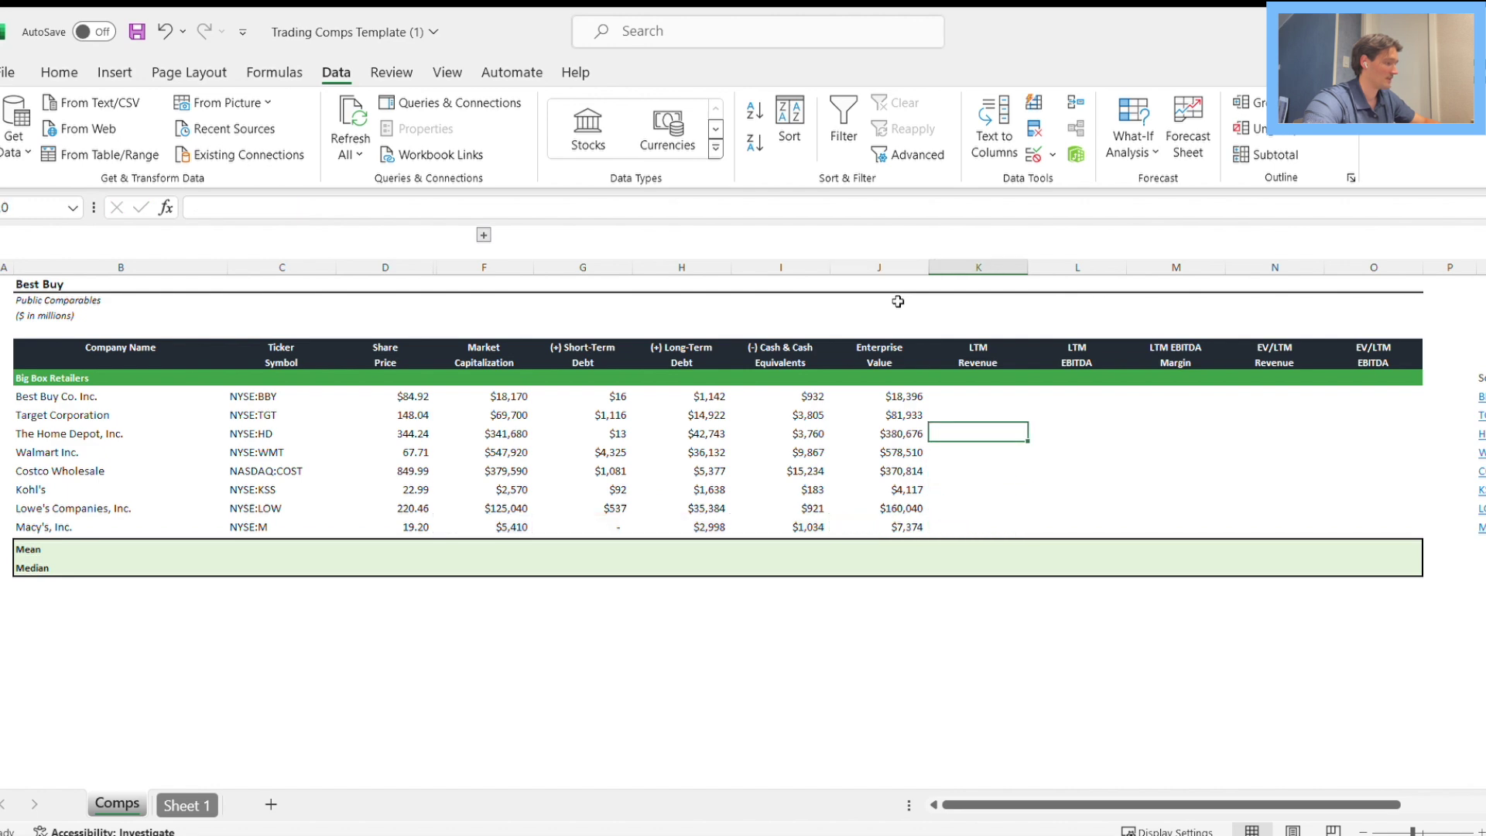
key(Up)
key(Up)
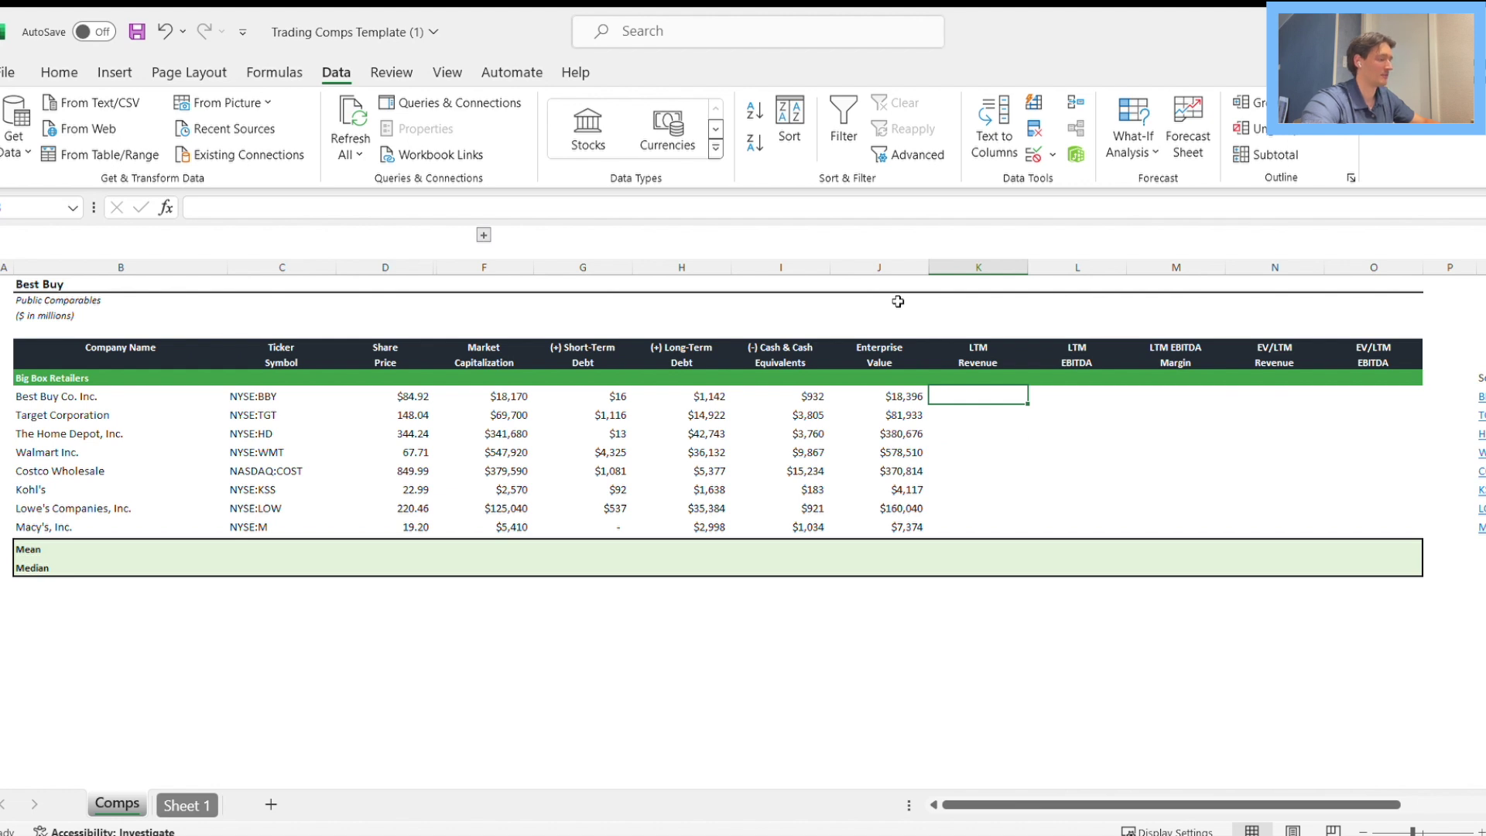
Enter LTM Revenue: 42,832; 106,621; 151,830; 657,332; 253,695; 17,287; 85,394; 23,693.
text(42)
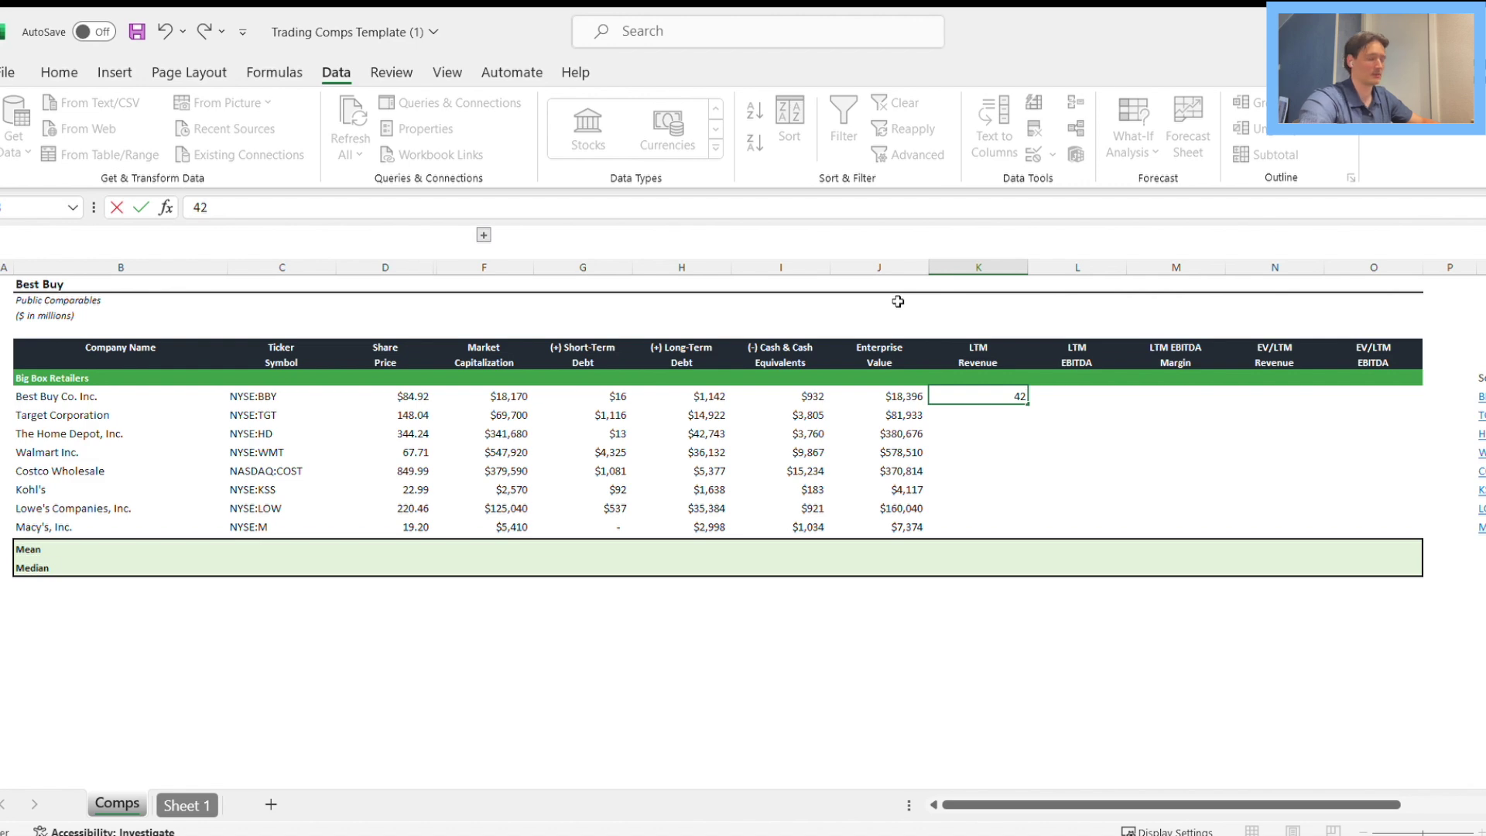
text(,832)
key(Return)
text(106621)
key(Return)
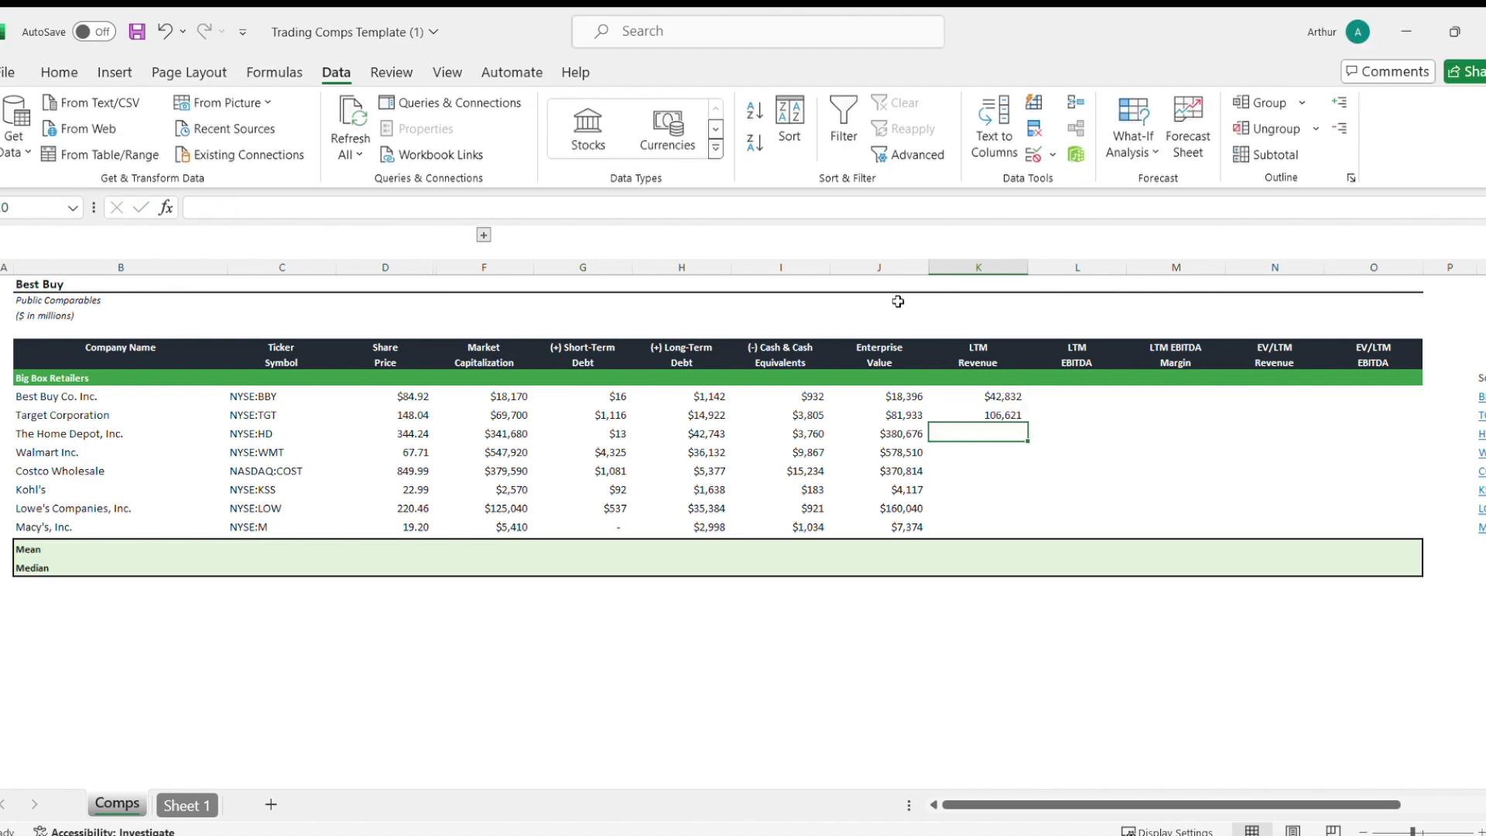
text(151830)
key(Return)
text(657332)
key(Return)
text(253695)
key(Return)
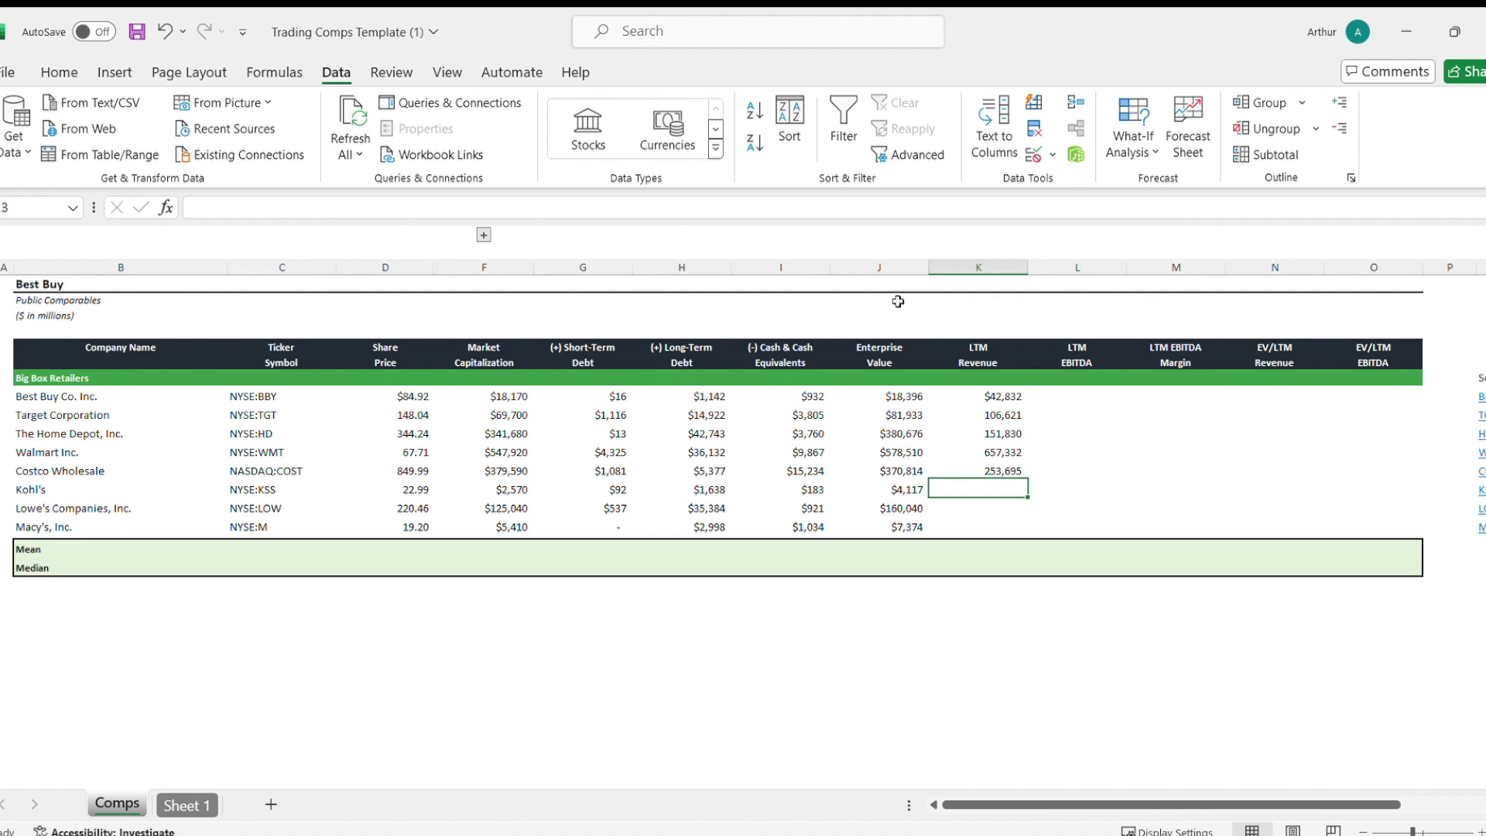
key(Up)
key(Up)
key(Up)
key(Down)
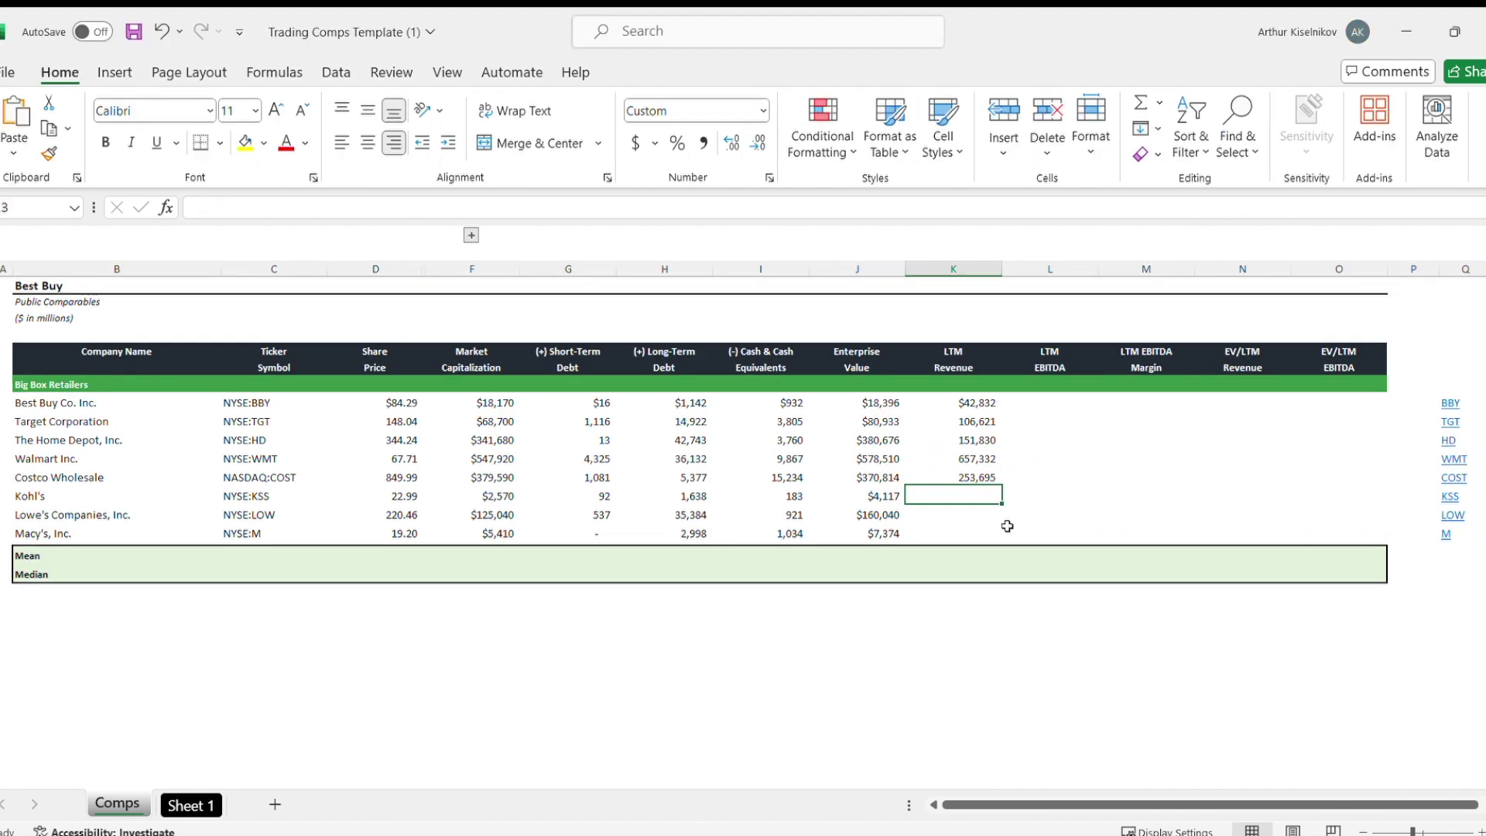
text(17287)
key(Return)
text(85394)
key(Return)
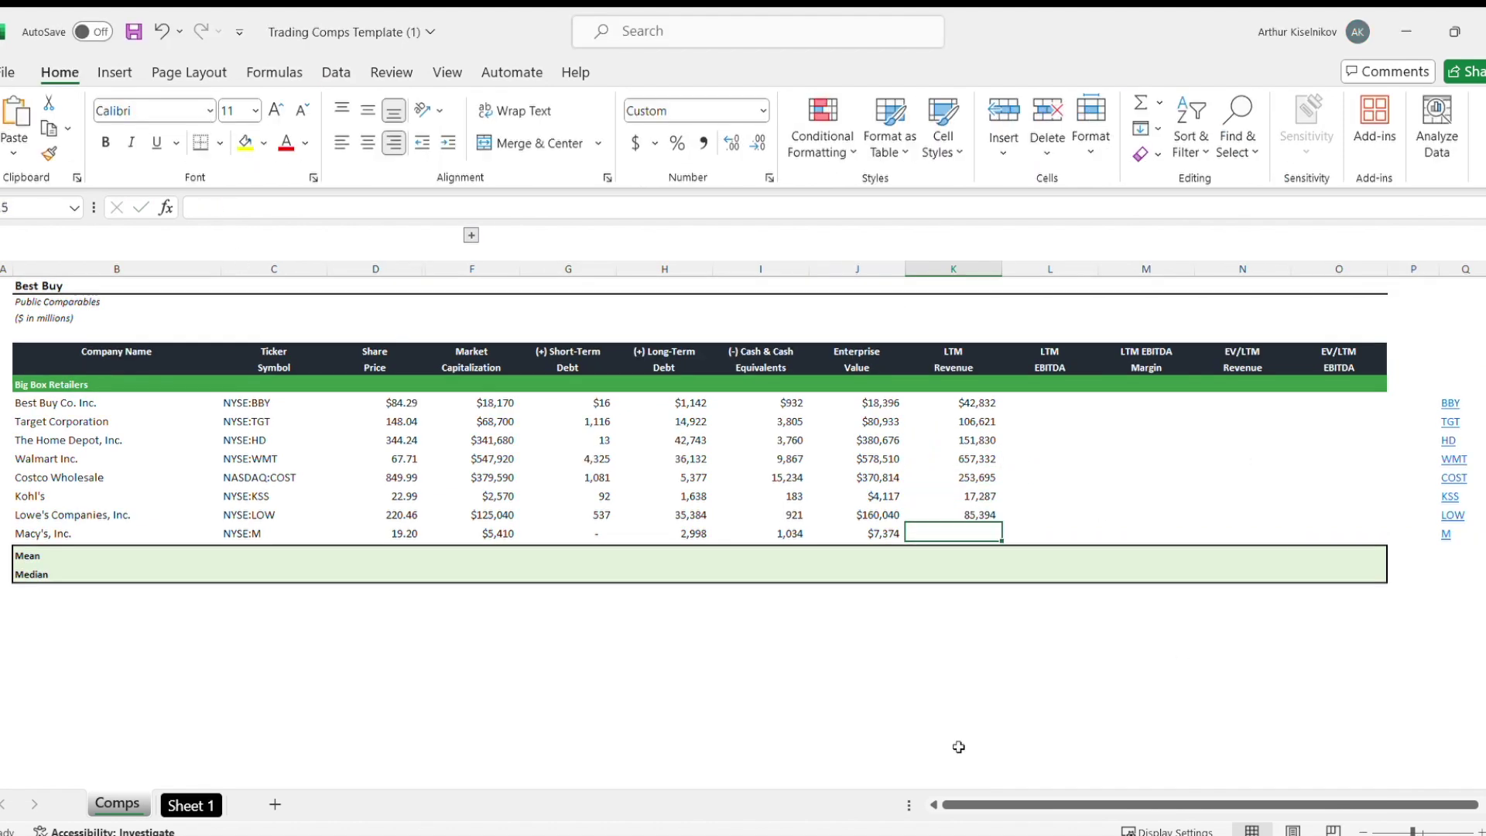
text(23,693)
key(Return)
Enter LTM EBITDA: 2,583; 8,625; 24,710; 41,064; 11,985; 1,411; 12,972; 1,035.
key(Right)
key(Up)
key(Up)
key(Up)
key(Up)
key(Up)
key(Up)
key(Up)
key(Up)
text(2583)
key(Return)
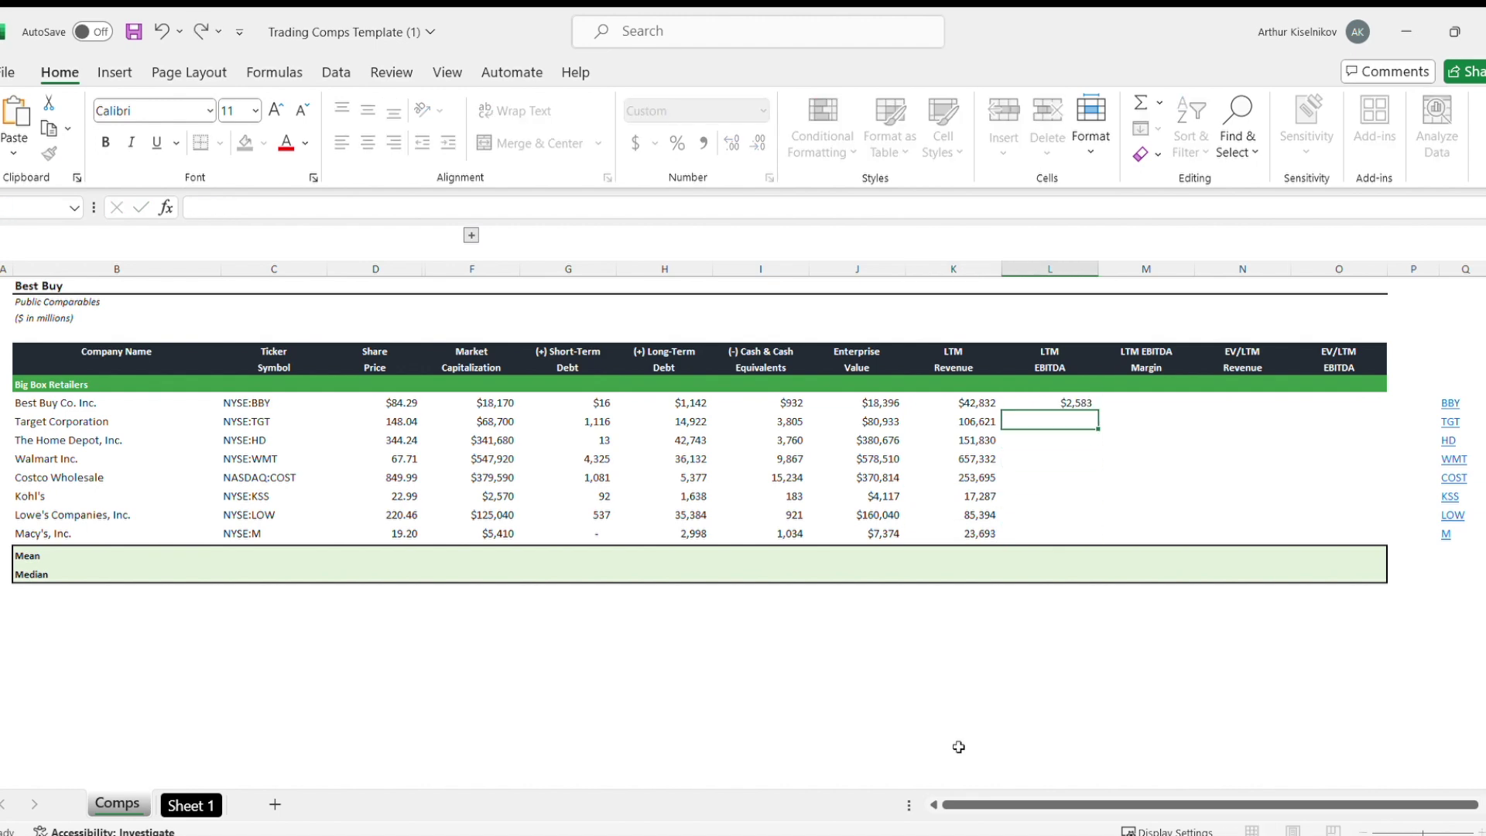
text(8625)
key(Return)
text(24710)
key(Return)
text(41064)
key(Return)
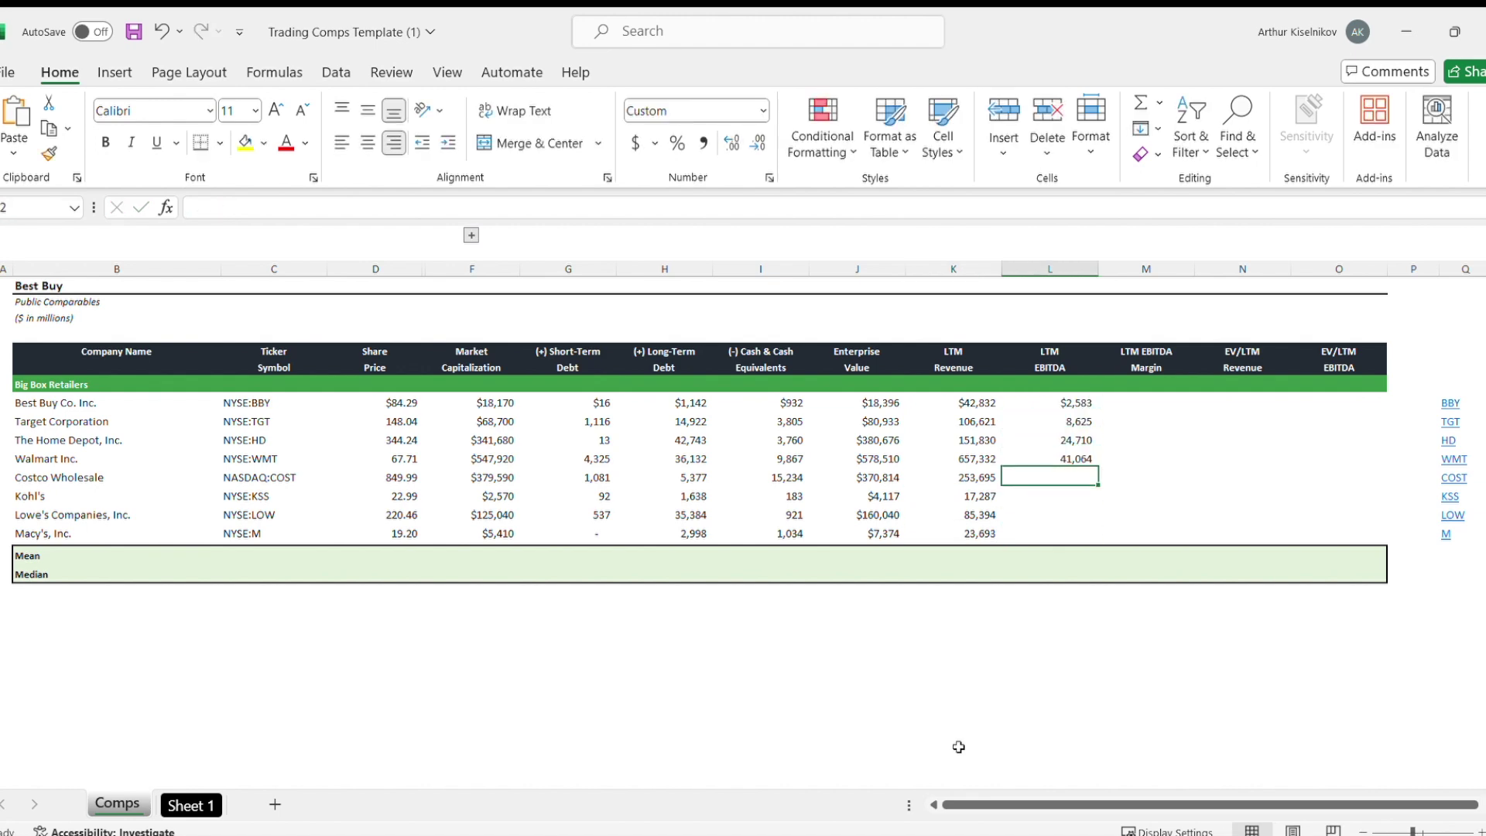
text(11985)
key(Return)
text(1411)
key(Return)
text(12972)
key(Return)
text(1035)
key(Return)
key(Right)
key(Up)
key(Up)
key(Up)
key(Up)
key(Up)
key(Up)
key(Up)
key(Up)
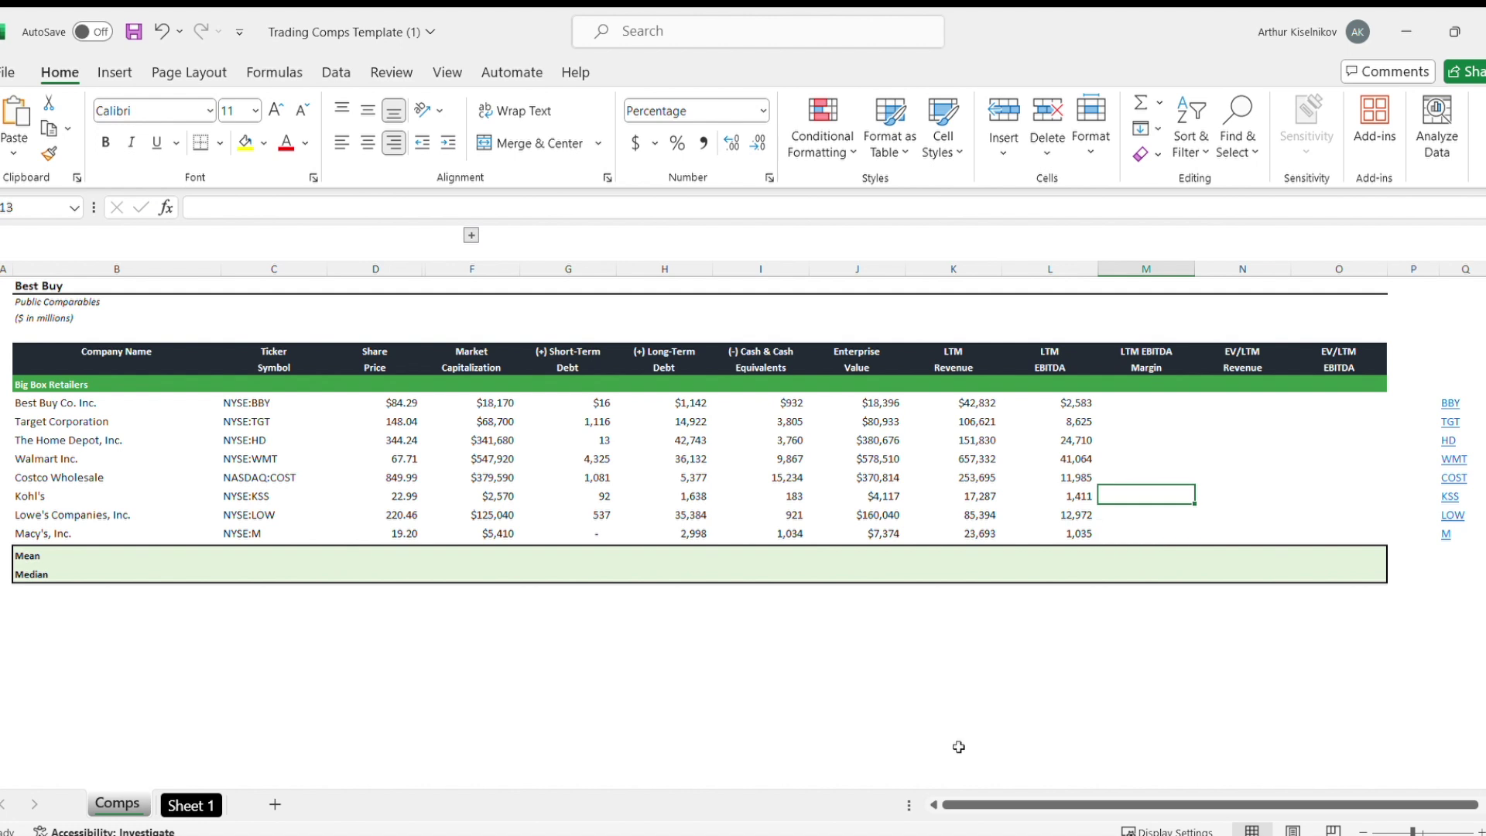
key(shift+Down)
key(shift+Down)
key(shift+Down)
key(shift+Down)
key(shift+Down)
key(shift+Down)
key(shift+Down)
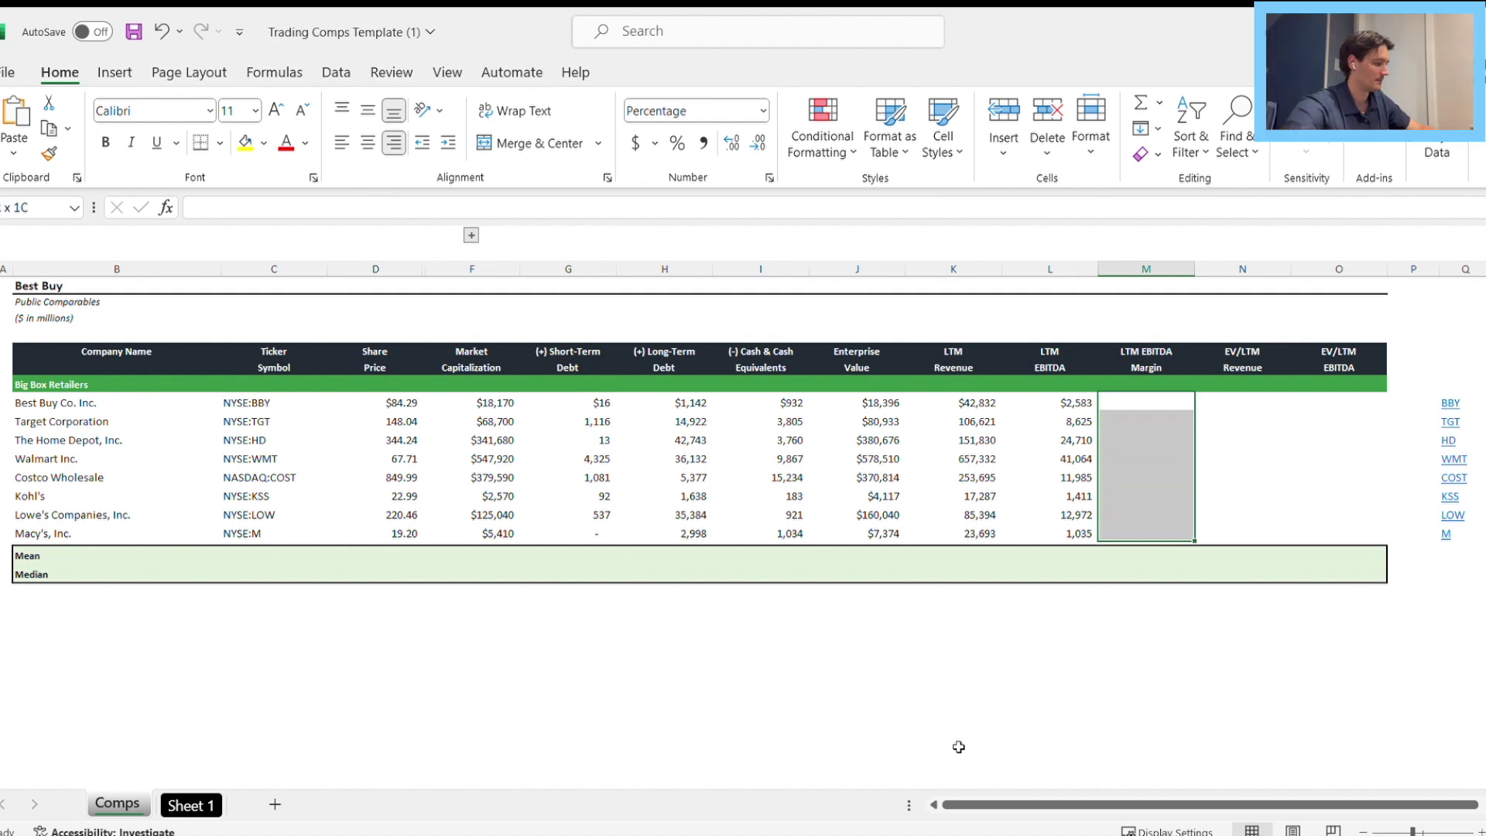
Fill the EBITDA margin column with LTM EBITDA divided by LTM Revenue for all eight retailers.
text(=)
key(Left)
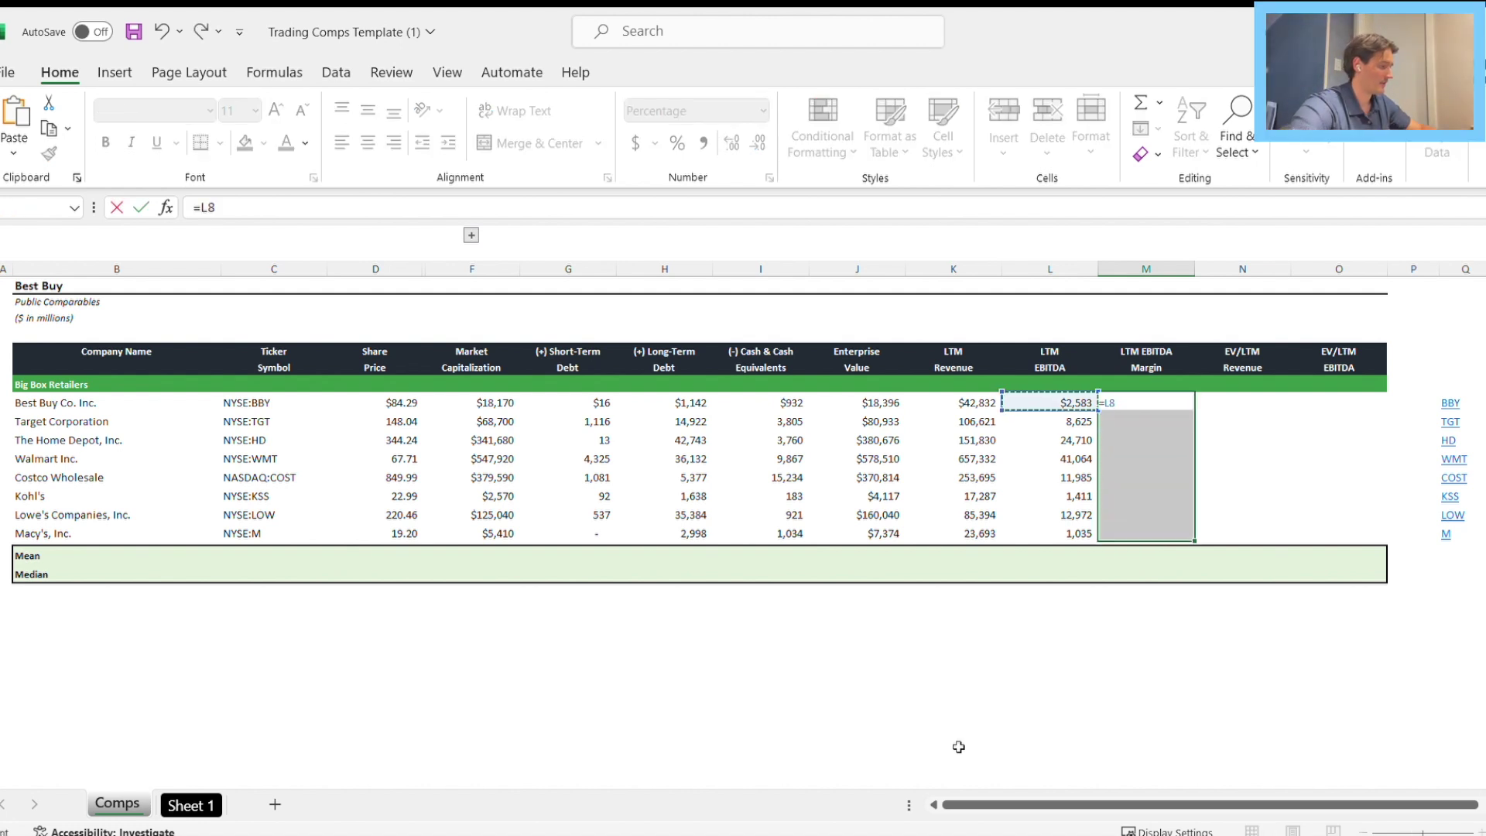
text(/)
key(Left)
key(Left)
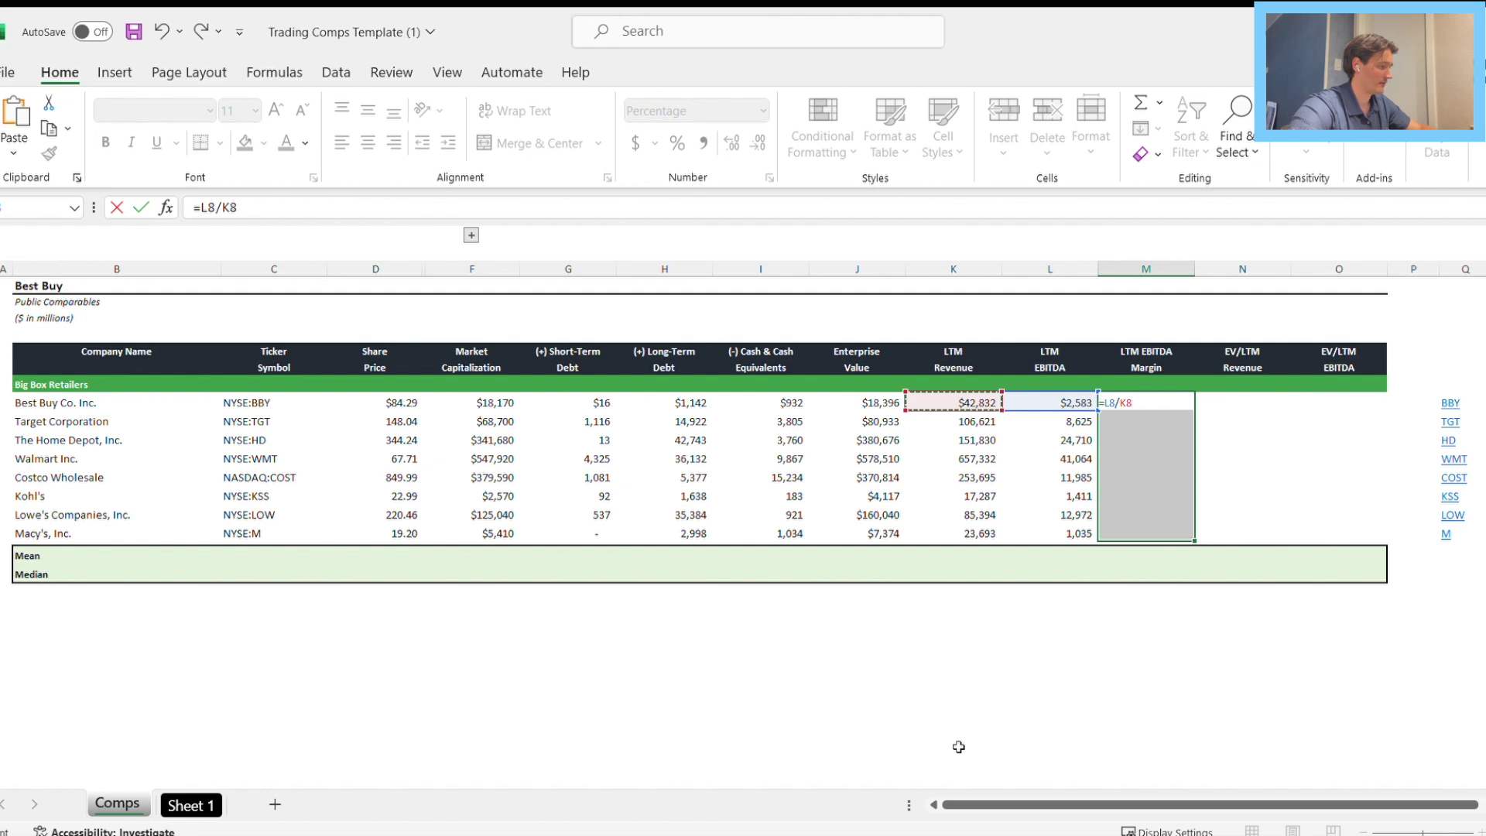
key(ctrl+Return)
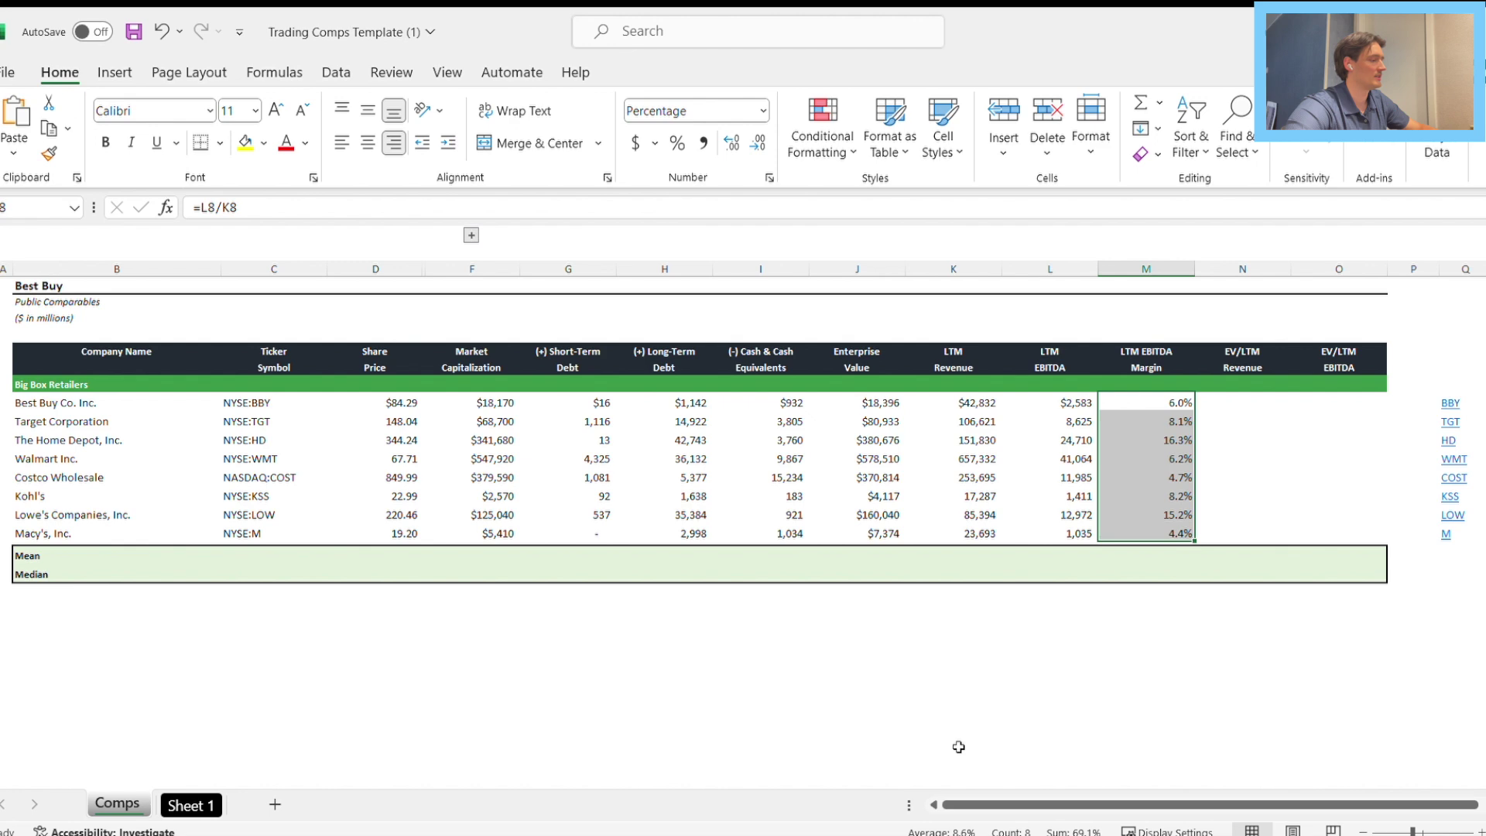
Fill EV/LTM Revenue with =$J8/K8 down to Macy's row.
key(Right)
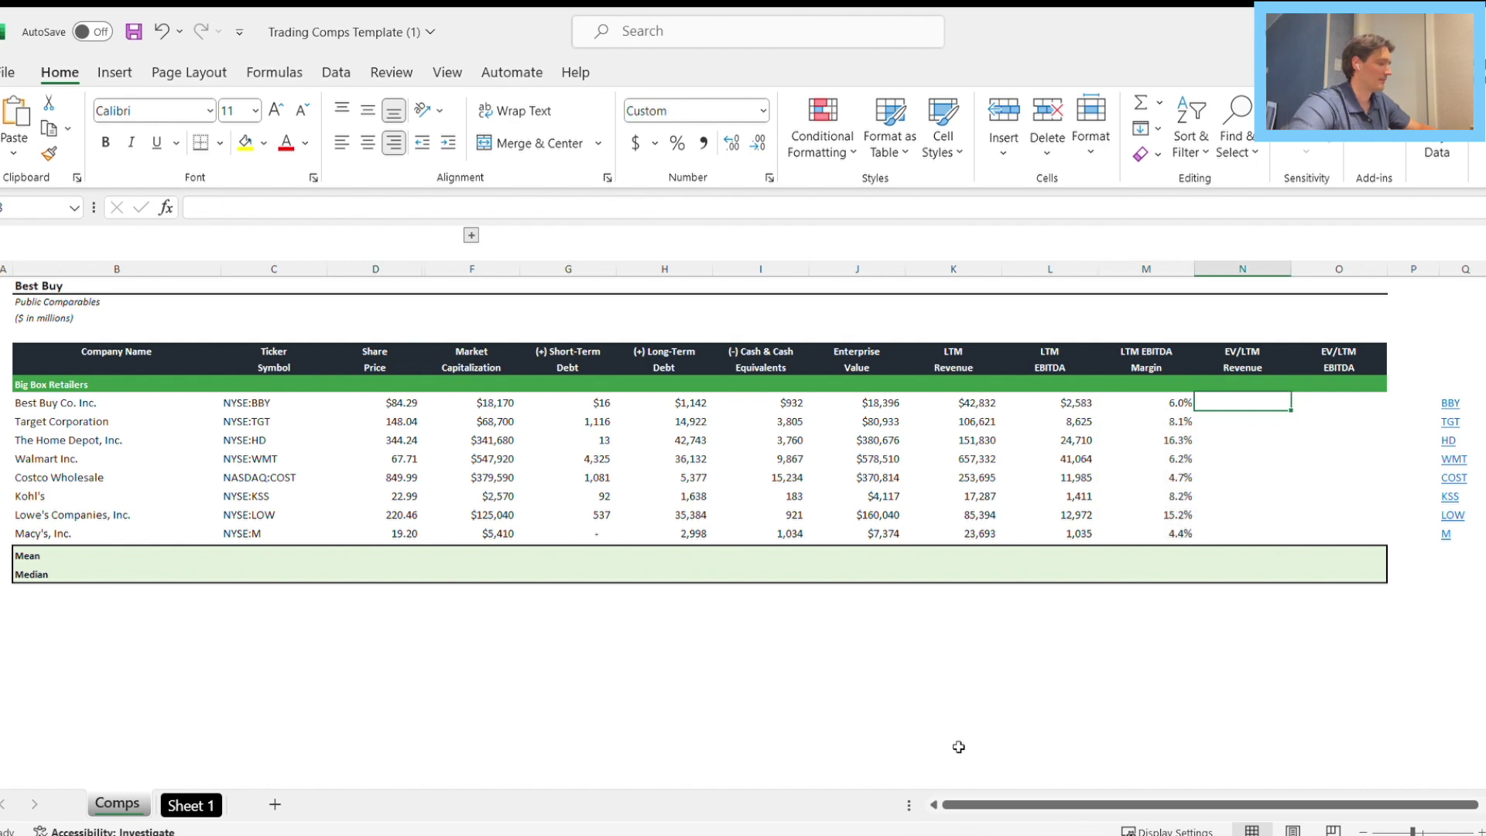
key(shift+Down)
key(shift+Down)
key(shift+Down)
key(shift+Down)
key(shift+Down)
key(shift+Down)
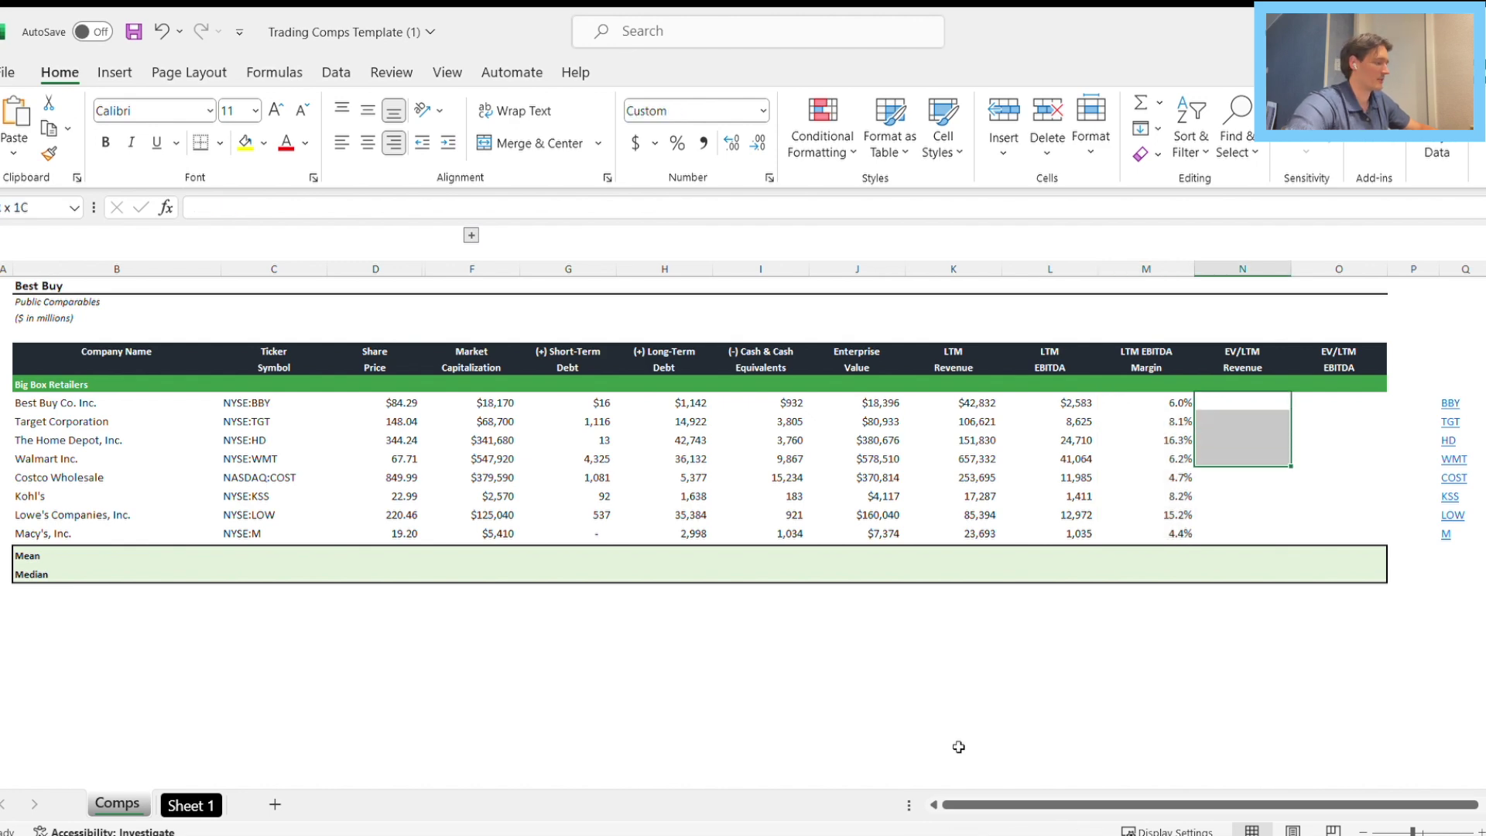
key(shift+Down)
text(=$J8/K8)
key(ctrl+Return)
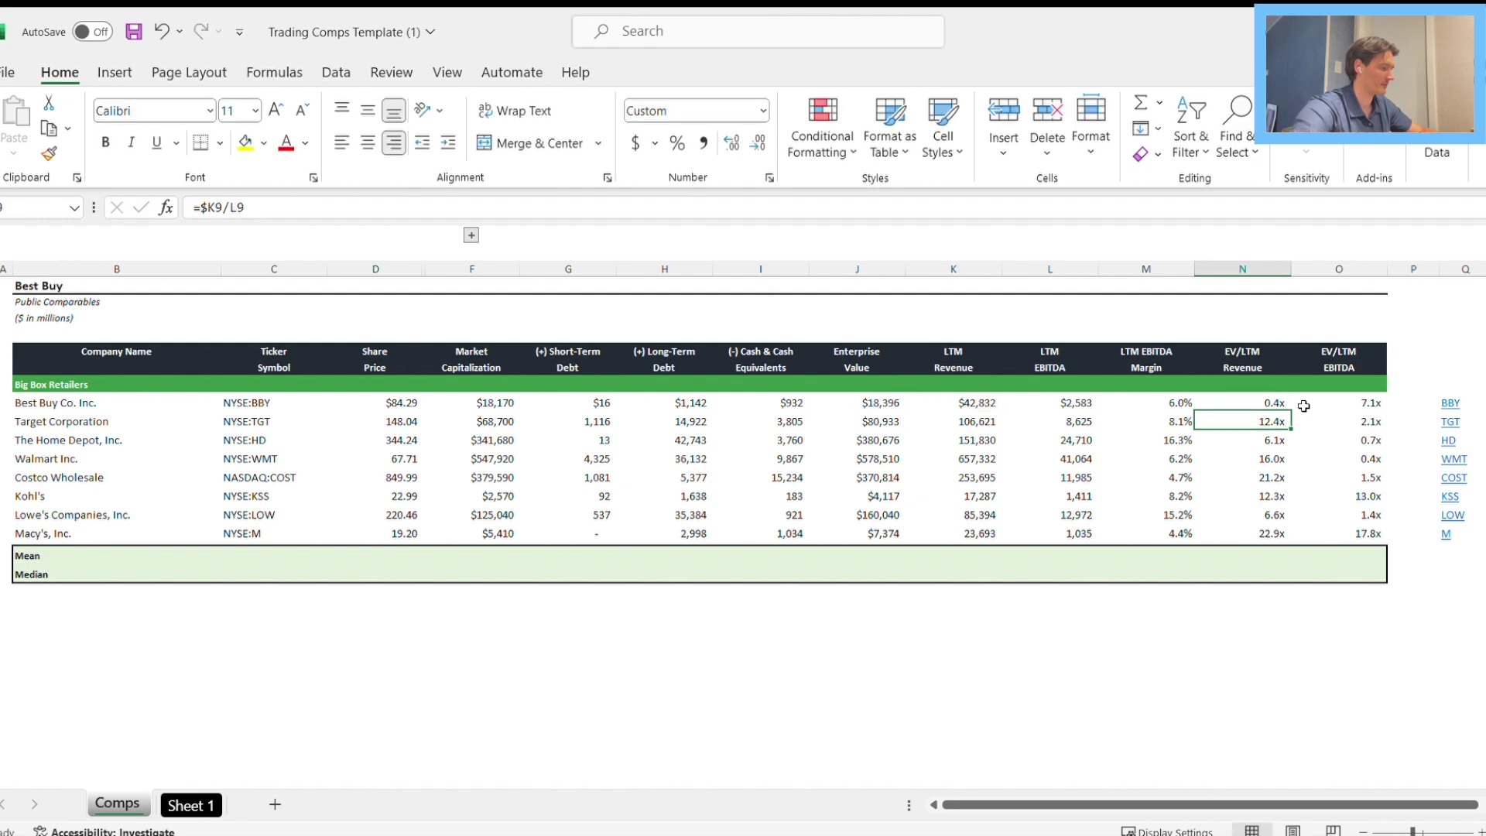
key(ctrl+c)
key(Down)
key(shift+Down)
key(shift+Down)
key(shift+Down)
key(shift+Down)
key(shift+Down)
key(shift+Down)
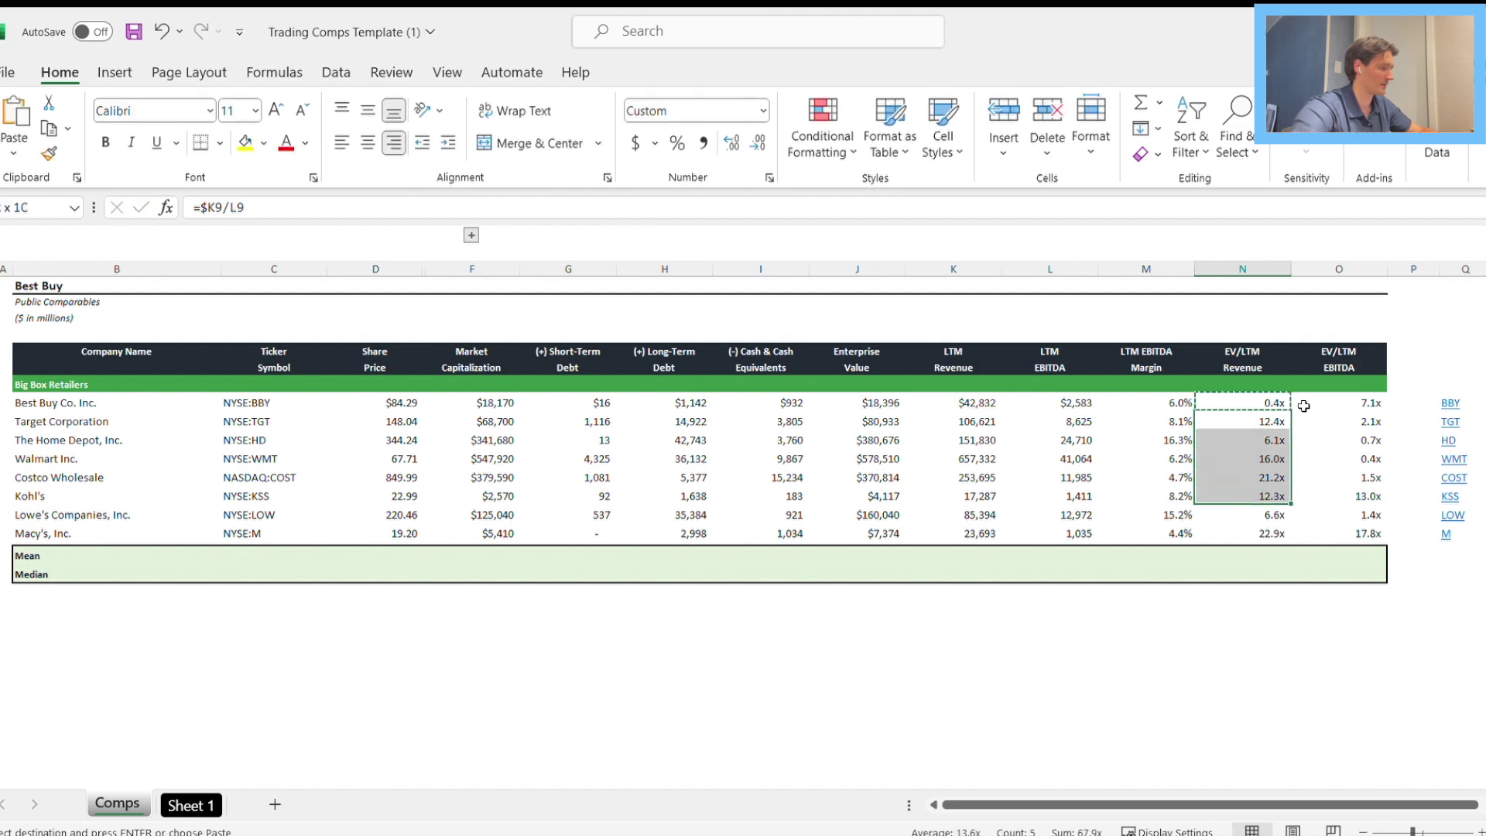
key(ctrl+v)
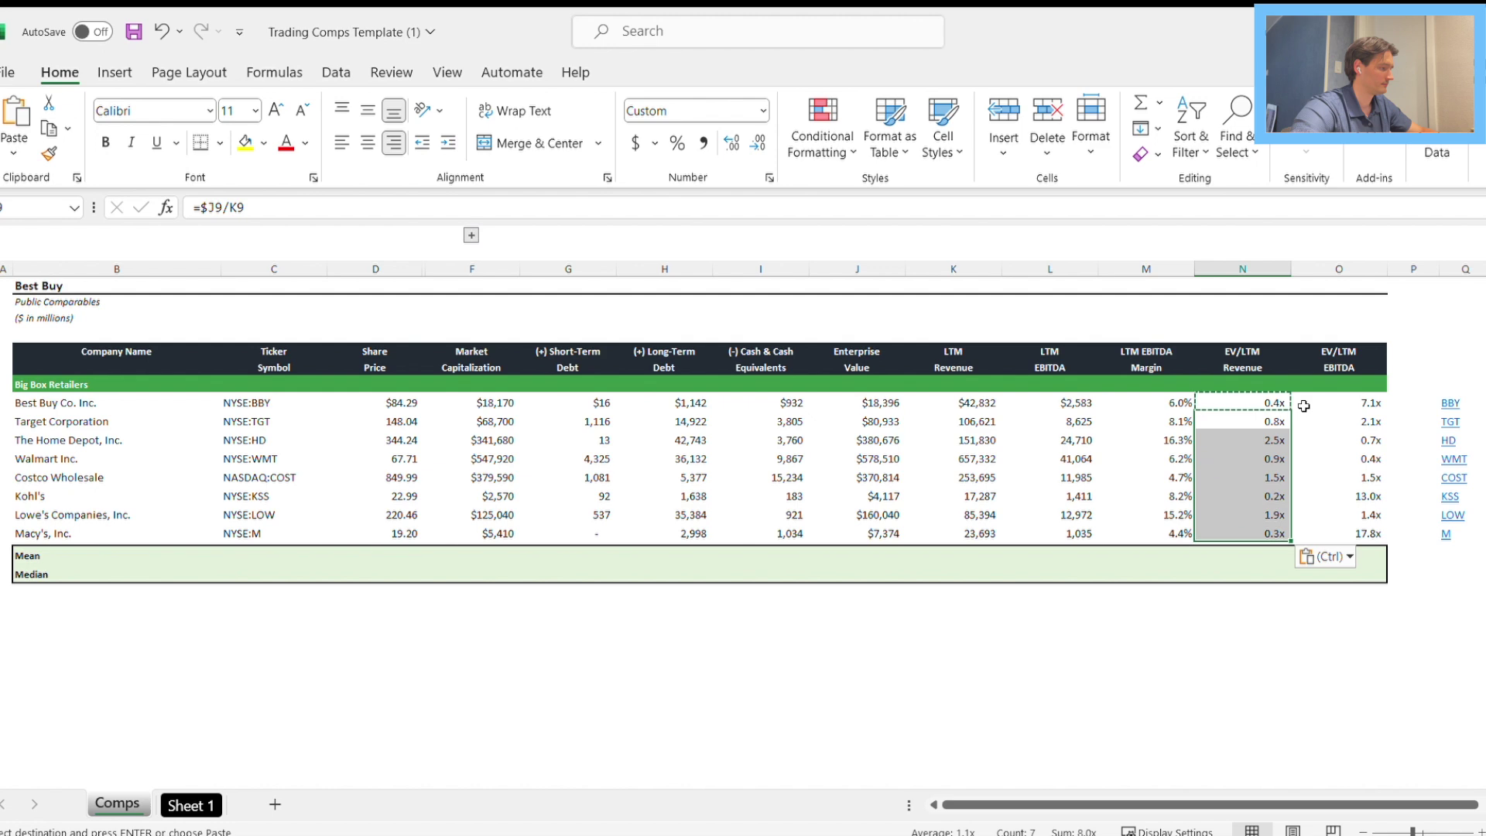
key(Up)
Verify each EV/LTM Revenue formula row by row.
key(F2)
key(Return)
key(F2)
key(Return)
key(F2)
key(Return)
key(F2)
key(Return)
key(F2)
key(Return)
key(F2)
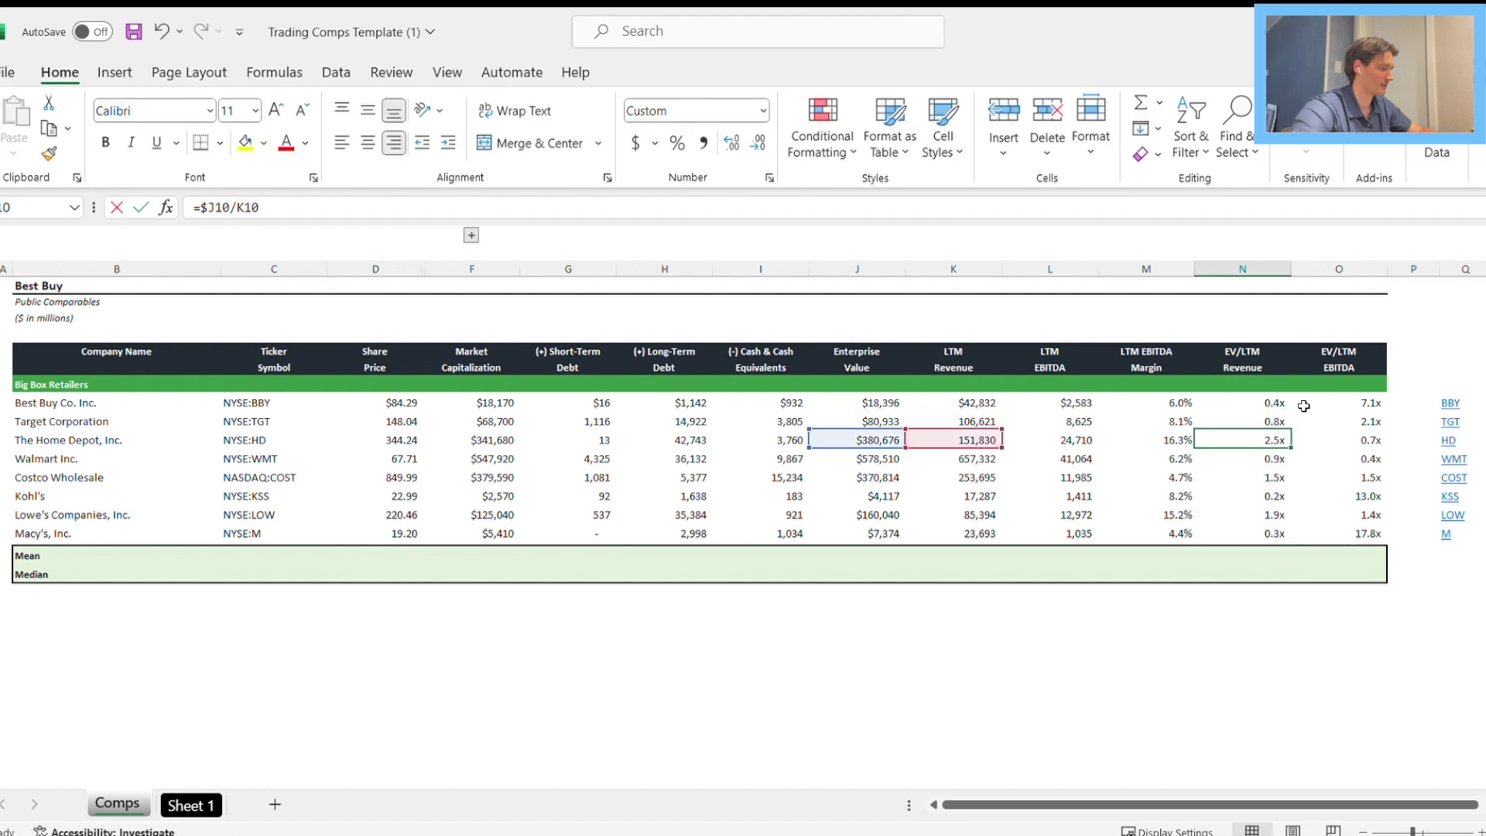
key(Return)
key(F2)
key(Return)
key(F2)
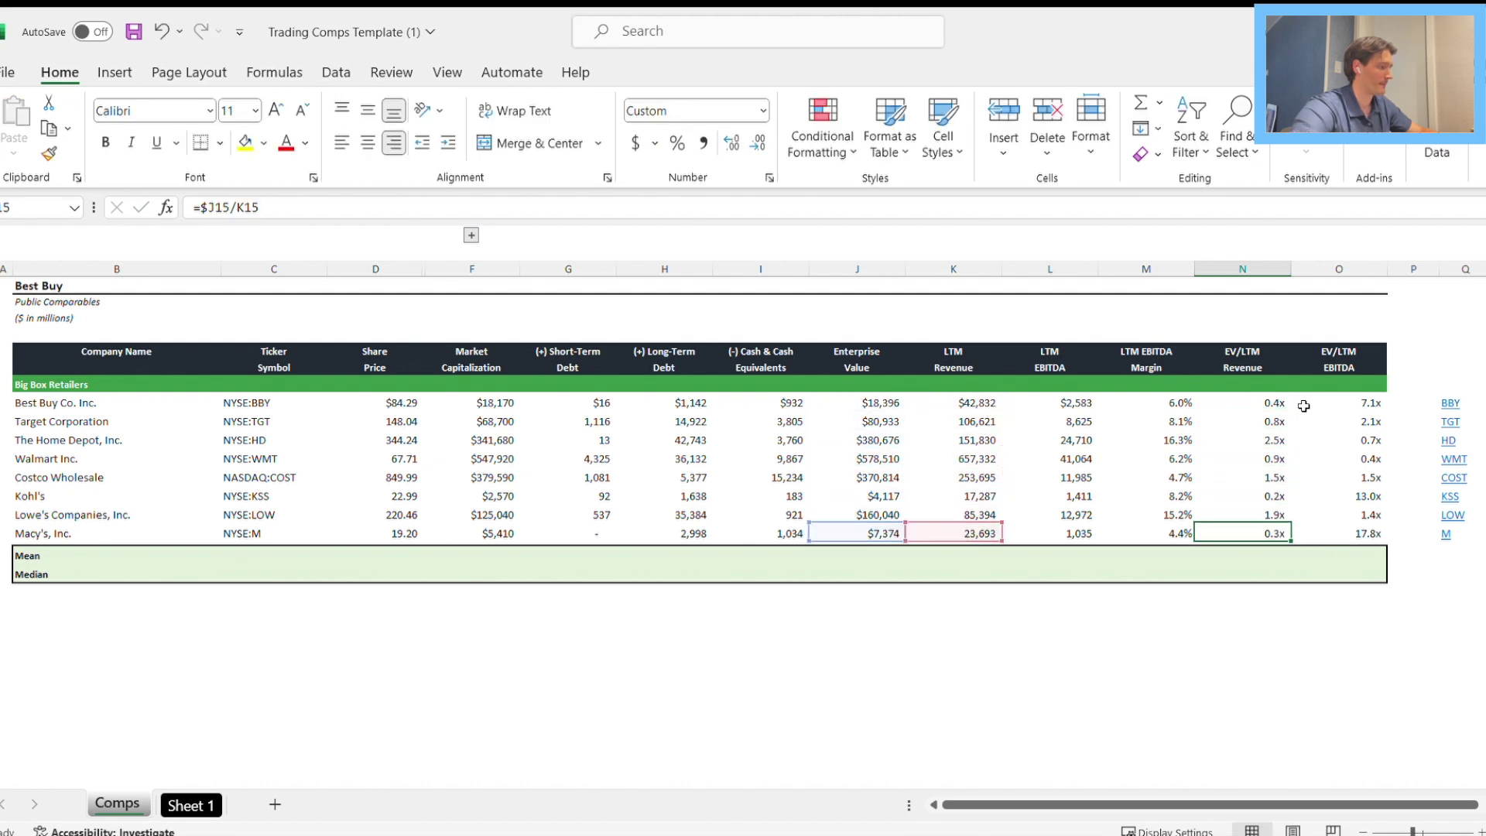
key(Escape)
key(Up)
key(Up)
key(Up)
key(Up)
key(Up)
key(Up)
key(Up)
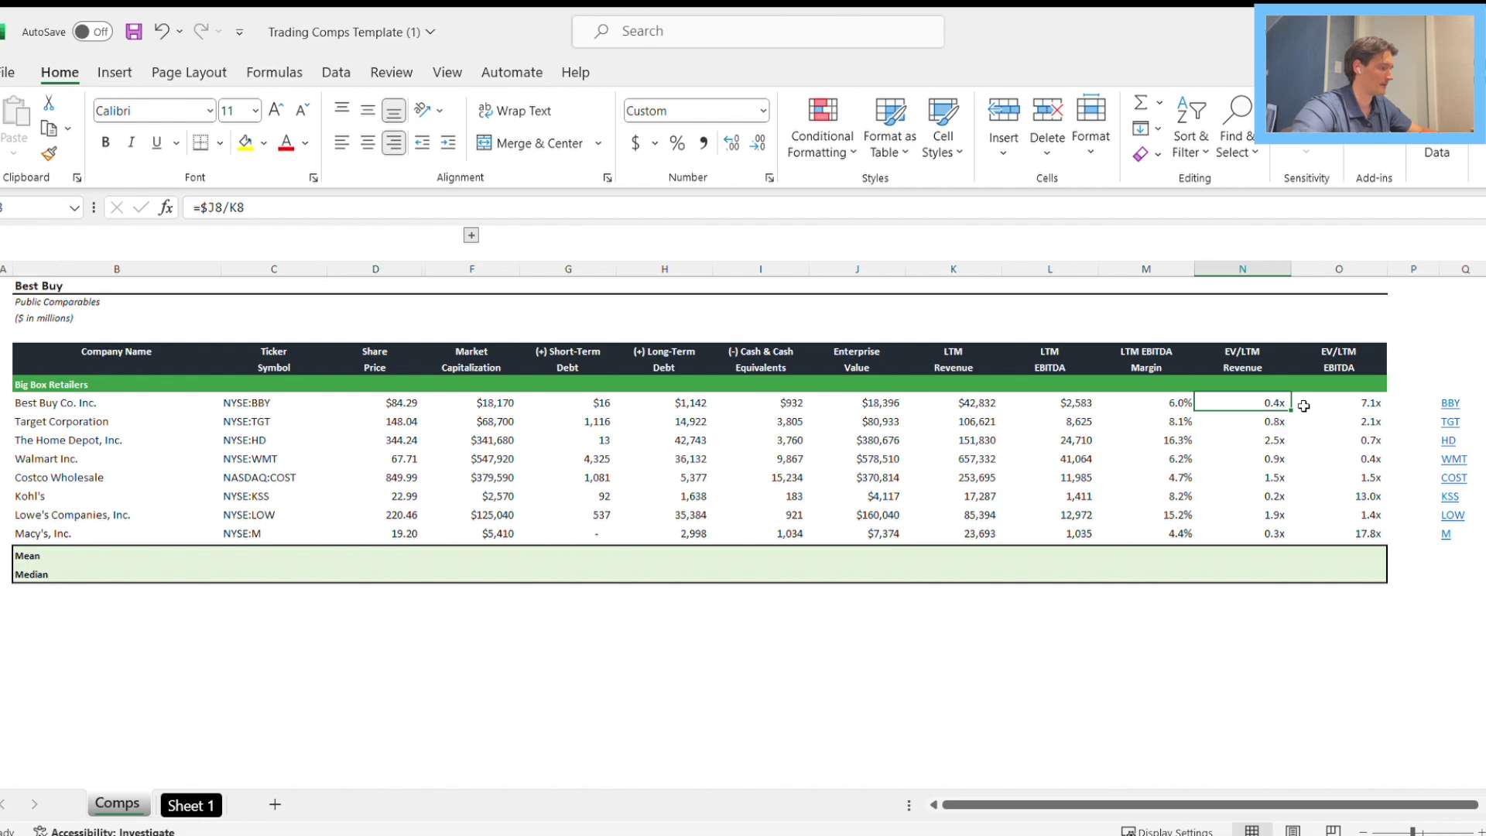
Copy the eight revenue multiple formulas into the EV/LTM EBITDA column.
key(shift+Down)
key(shift+Down)
key(shift+Down)
key(shift+Down)
key(shift+Down)
key(shift+Down)
key(shift+Down)
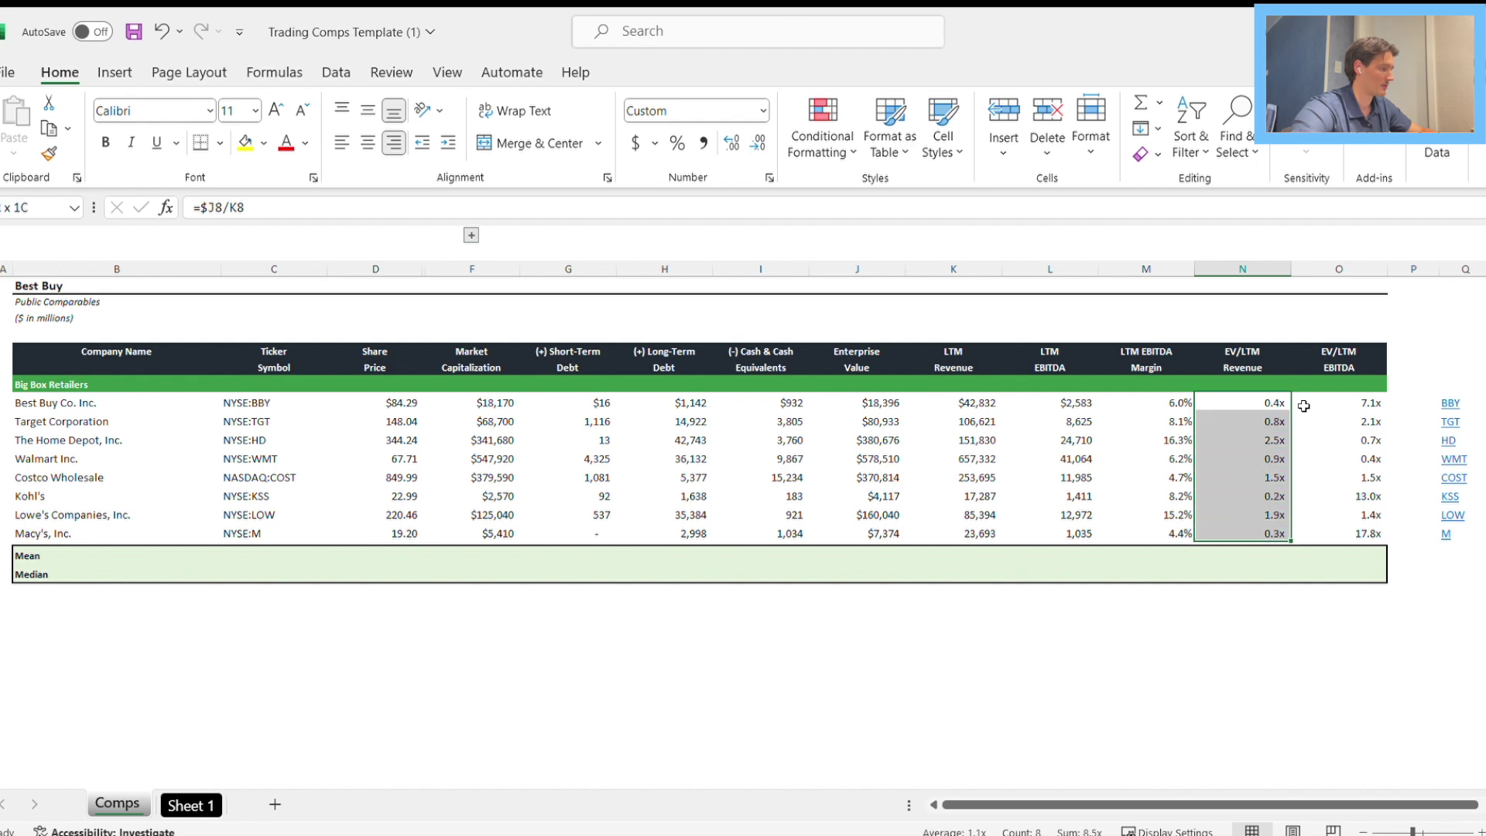
key(ctrl+c)
key(Right)
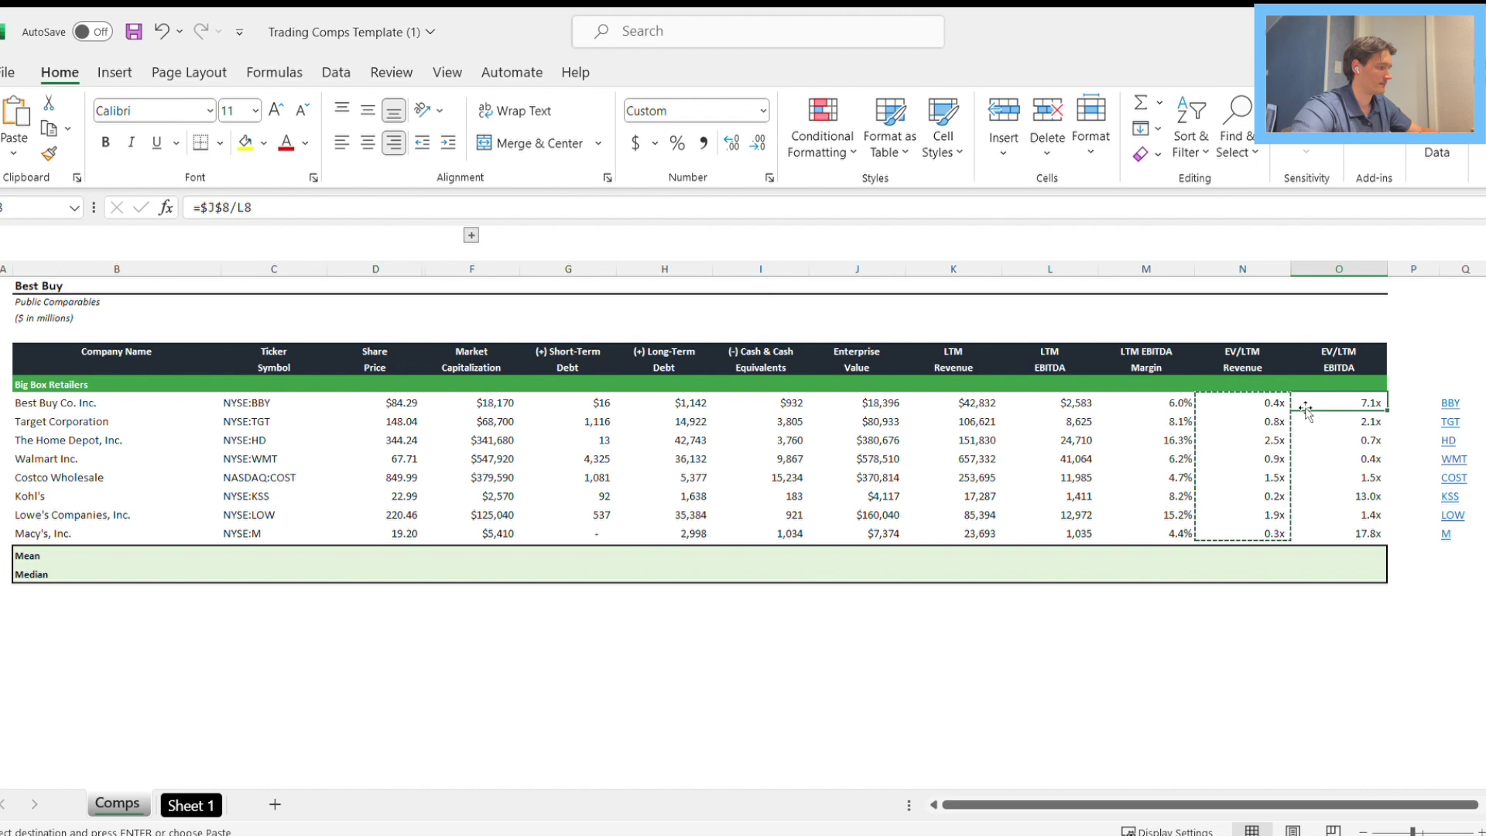
key(ctrl+v)
Verify the EV/LTM EBITDA formulas row by row against the revenue multiples.
double_click(1304, 405)
key(Return)
key(Return)
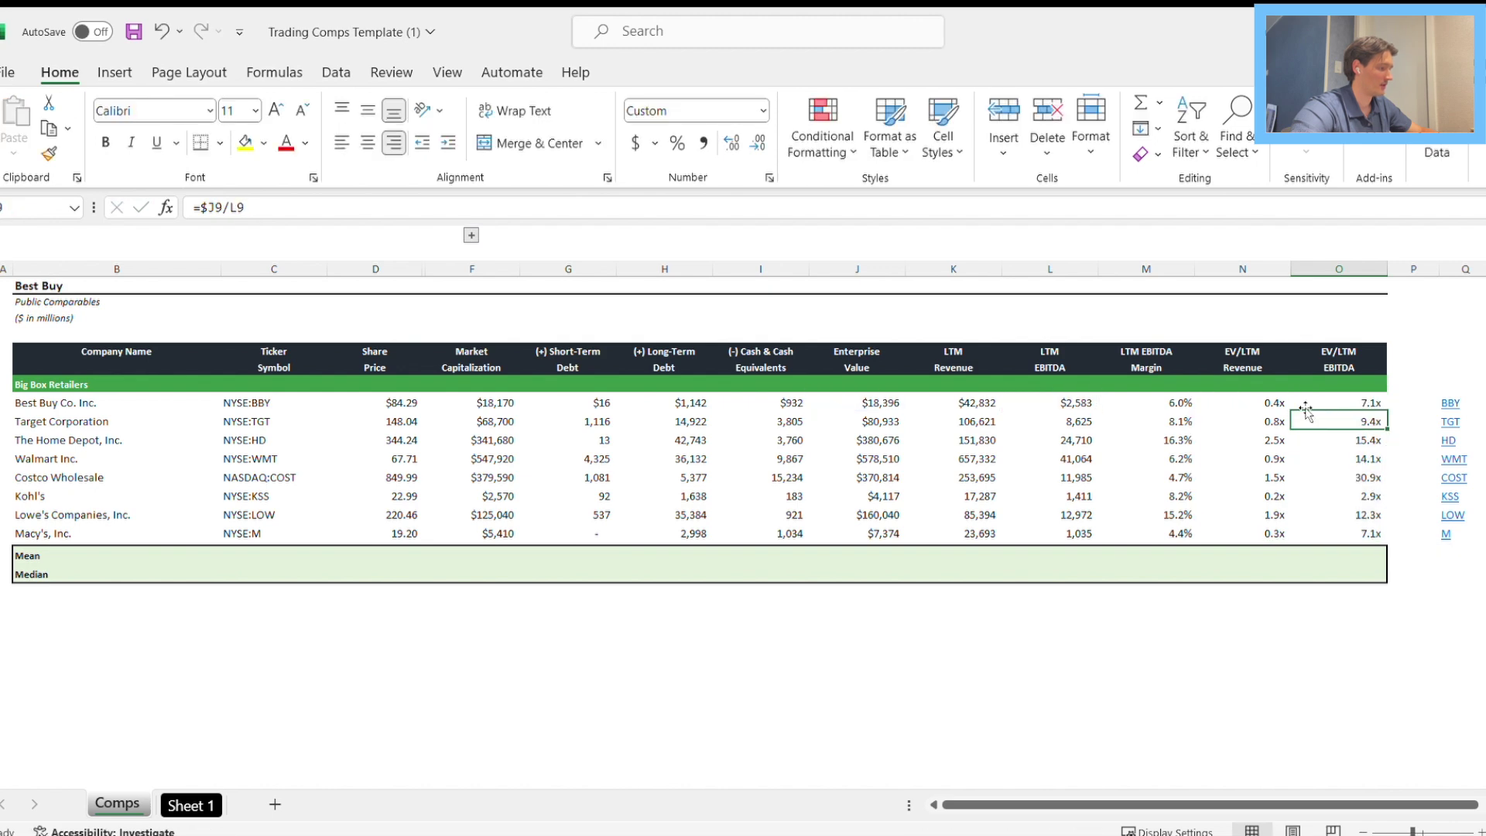
key(F2)
key(Return)
key(F2)
key(Return)
key(F2)
key(Return)
key(F2)
key(Return)
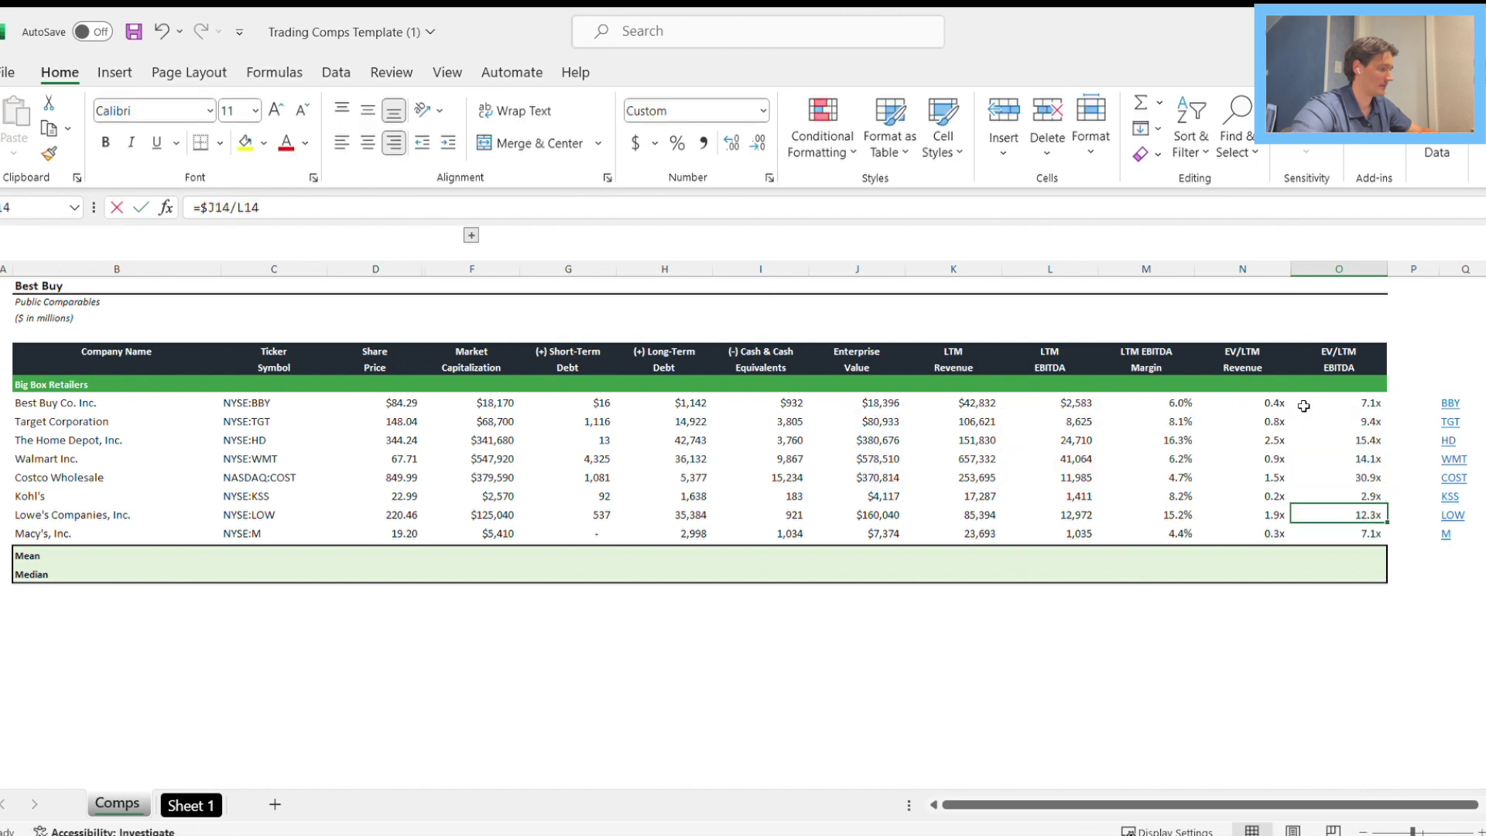
key(F2)
key(Return)
key(F2)
key(Escape)
key(F2)
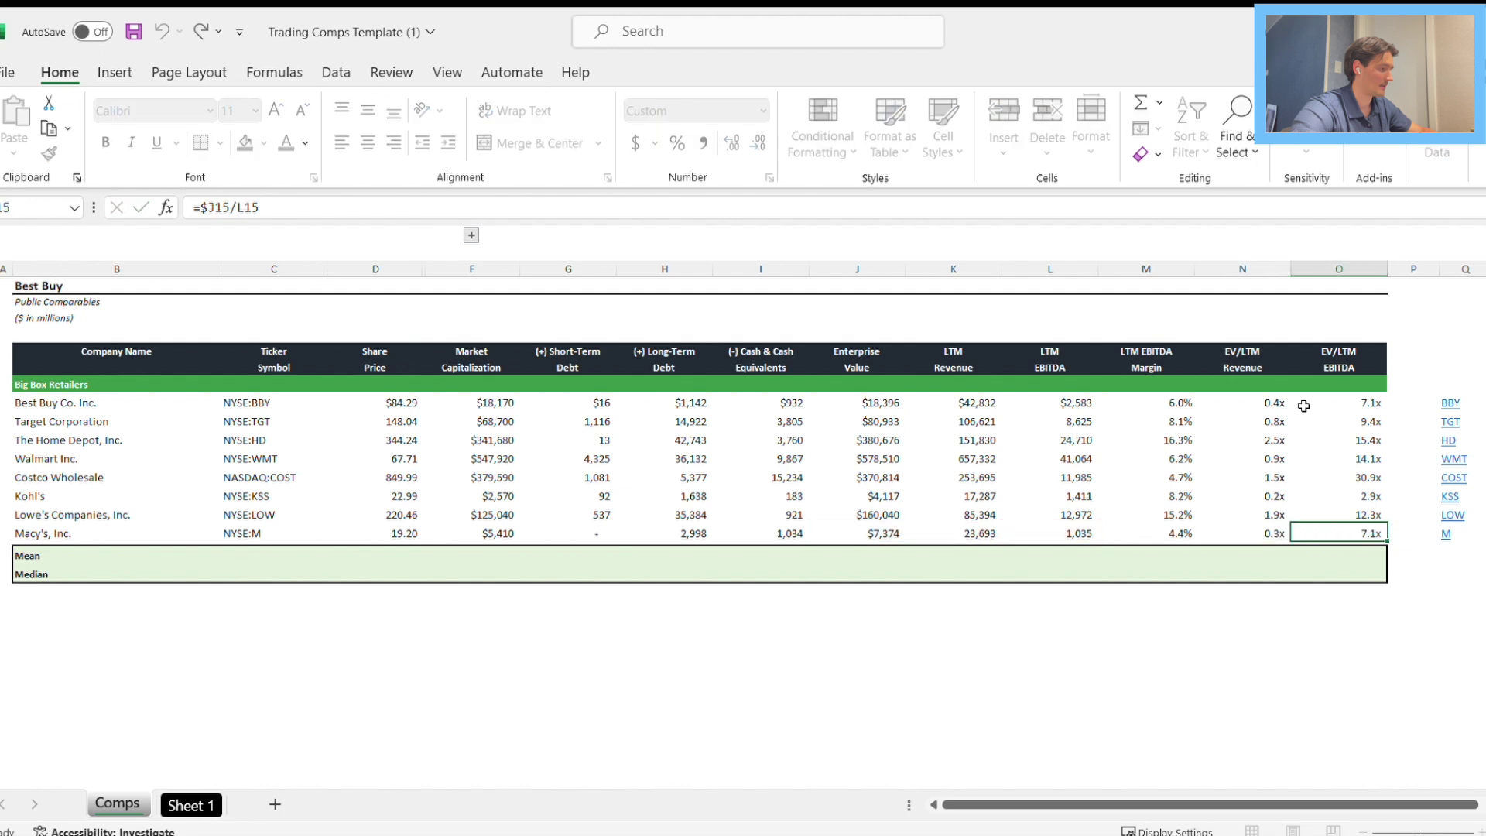
key(shift+Return)
key(Left)
key(F2)
key(Escape)
key(Right)
key(Up)
key(Up)
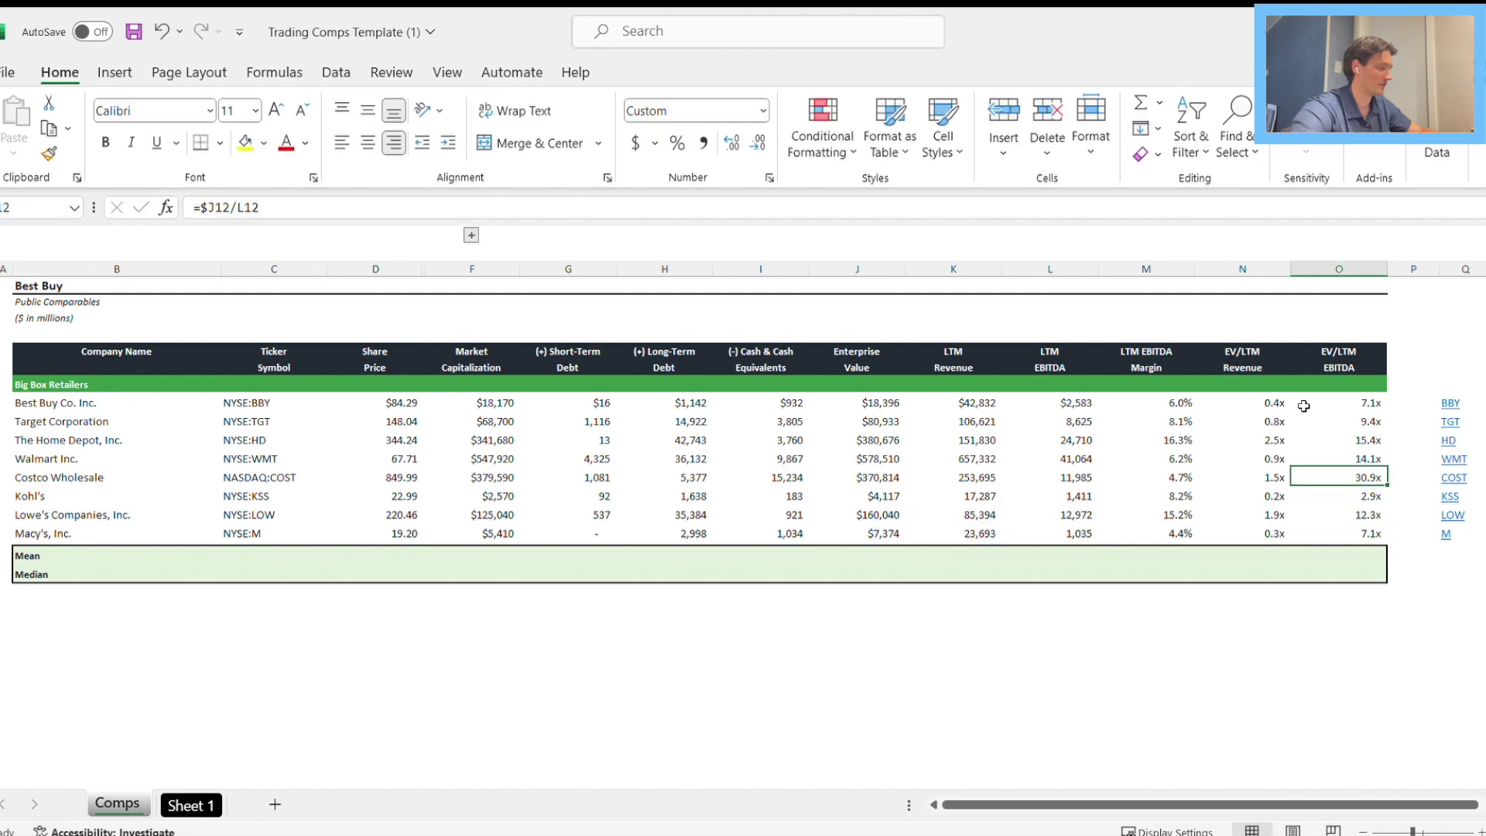
key(Up)
key(F2)
key(Escape)
key(Left)
key(F2)
key(Escape)
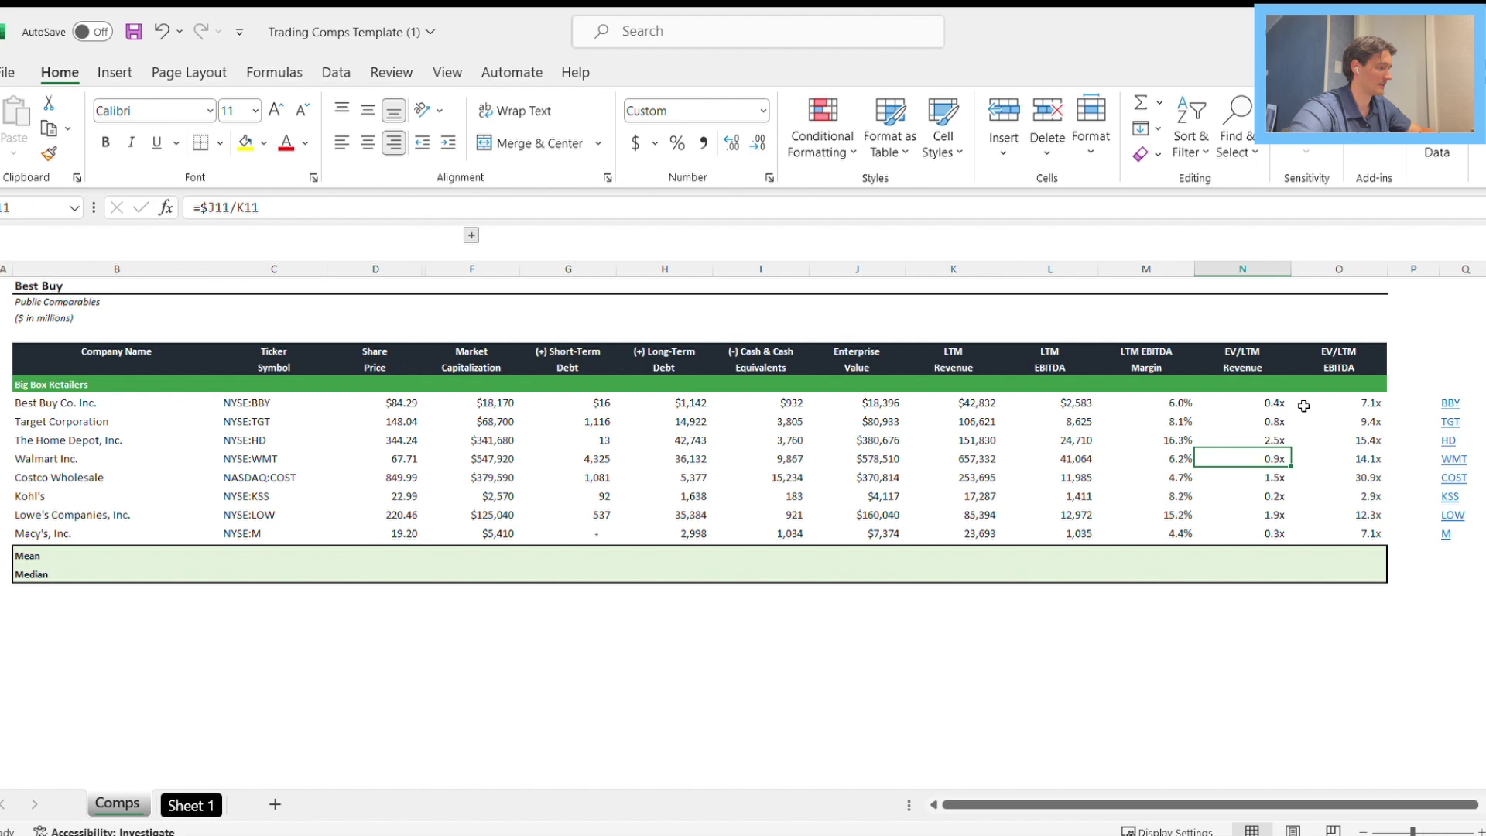
Group columns G:I (short-term debt, long-term debt, cash) and collapse the outline group.
key(Down)
key(Down)
key(Down)
key(Down)
key(Down)
key(Down)
key(Left)
key(Left)
key(Left)
key(Left)
key(Left)
key(shift+Left)
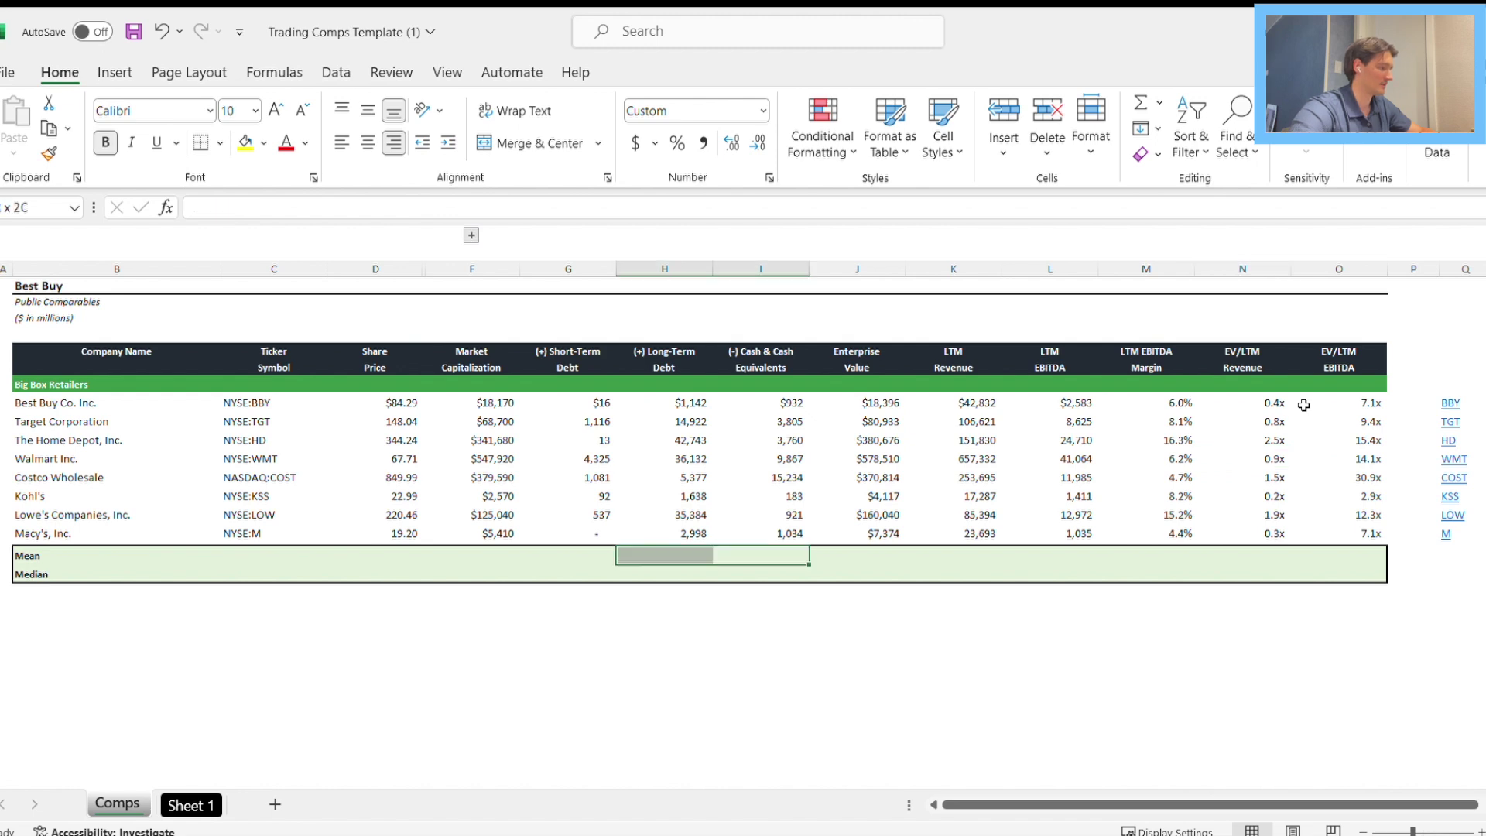
key(shift+Left)
key(shift+Left)
key(shift+Right)
key(ctrl+space)
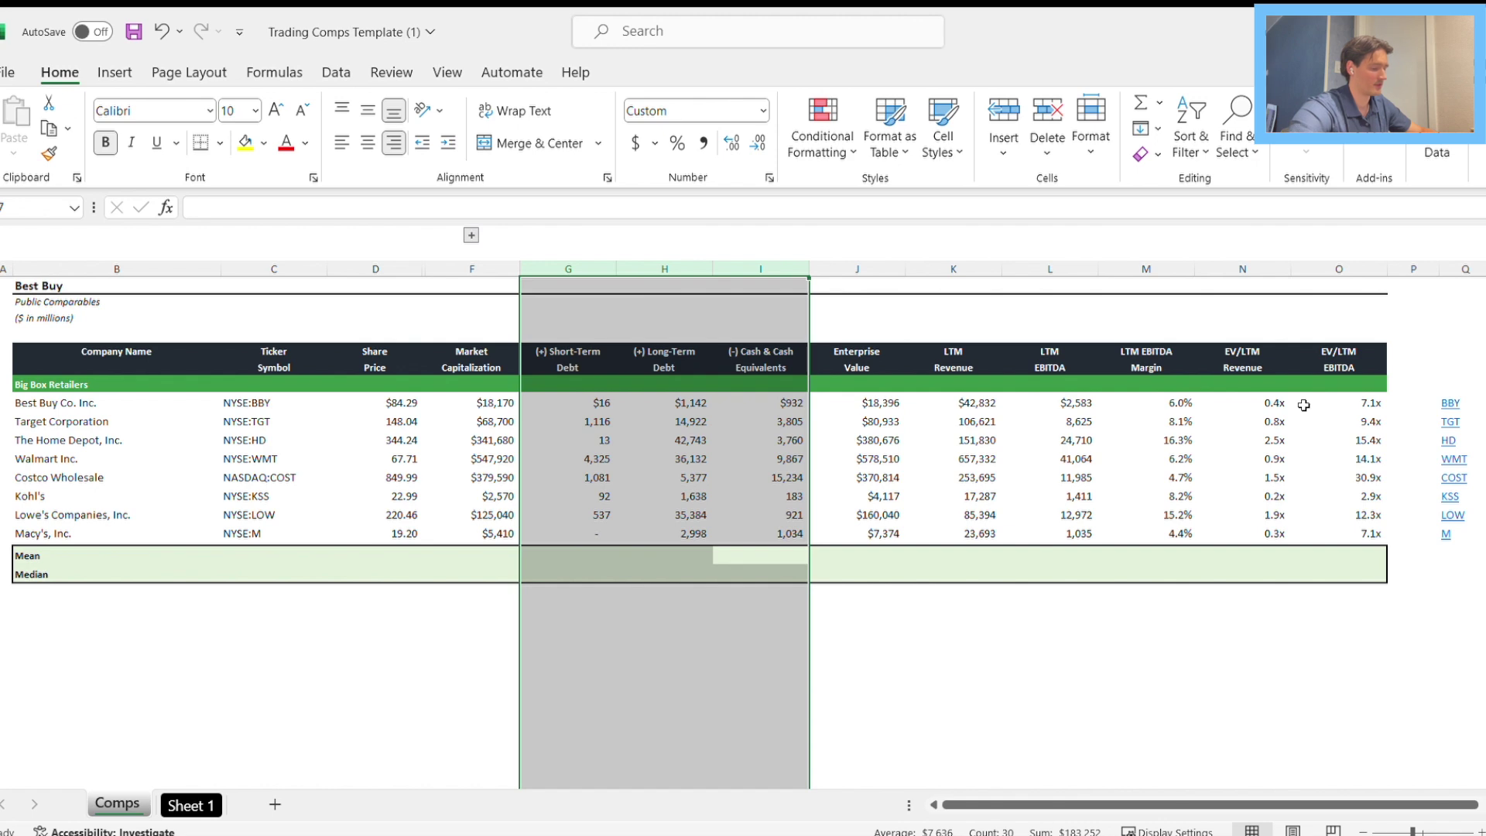
key(alt+a)
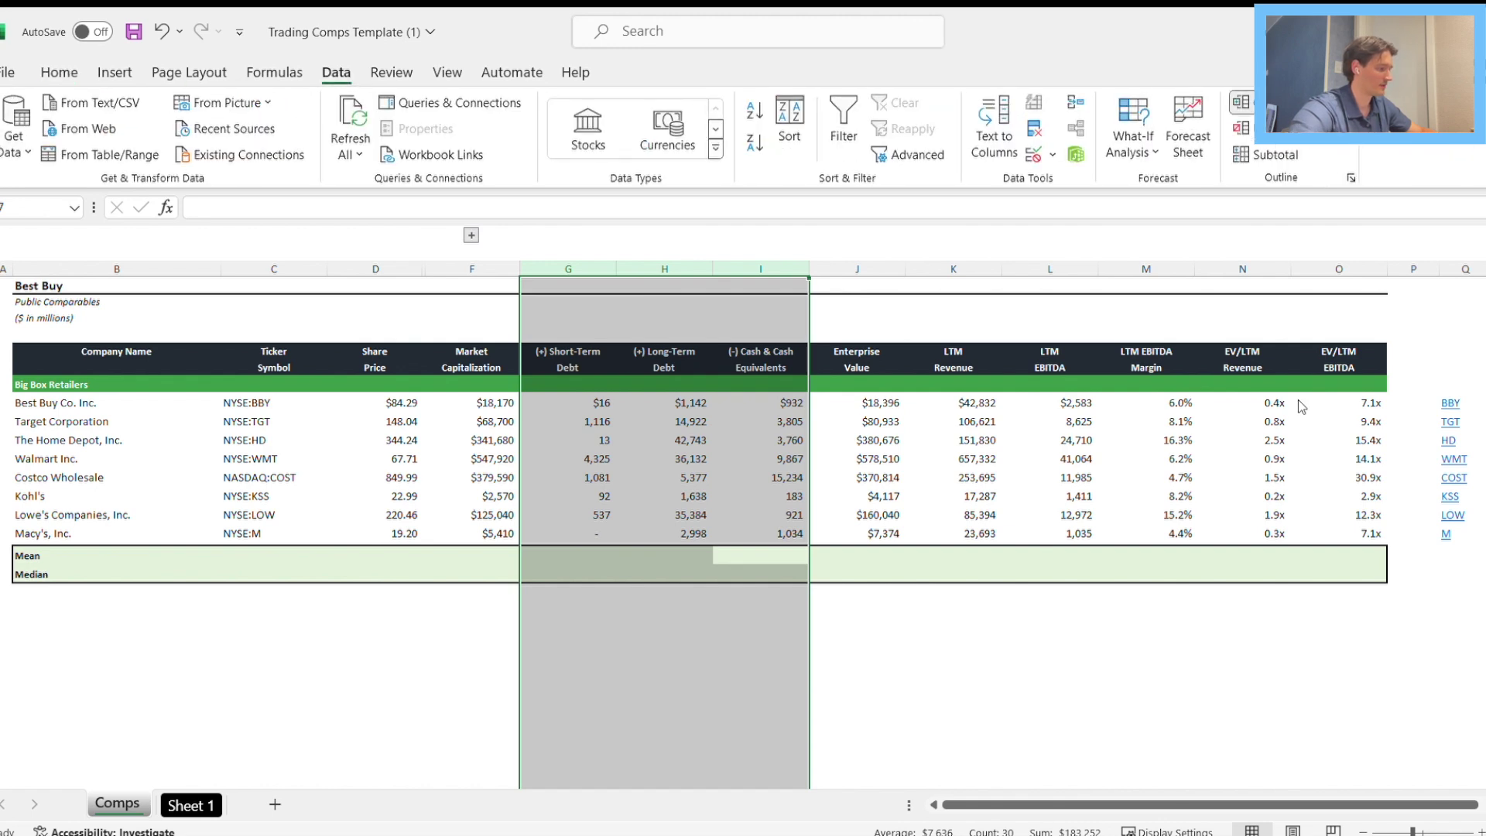
key(shift+alt+Right)
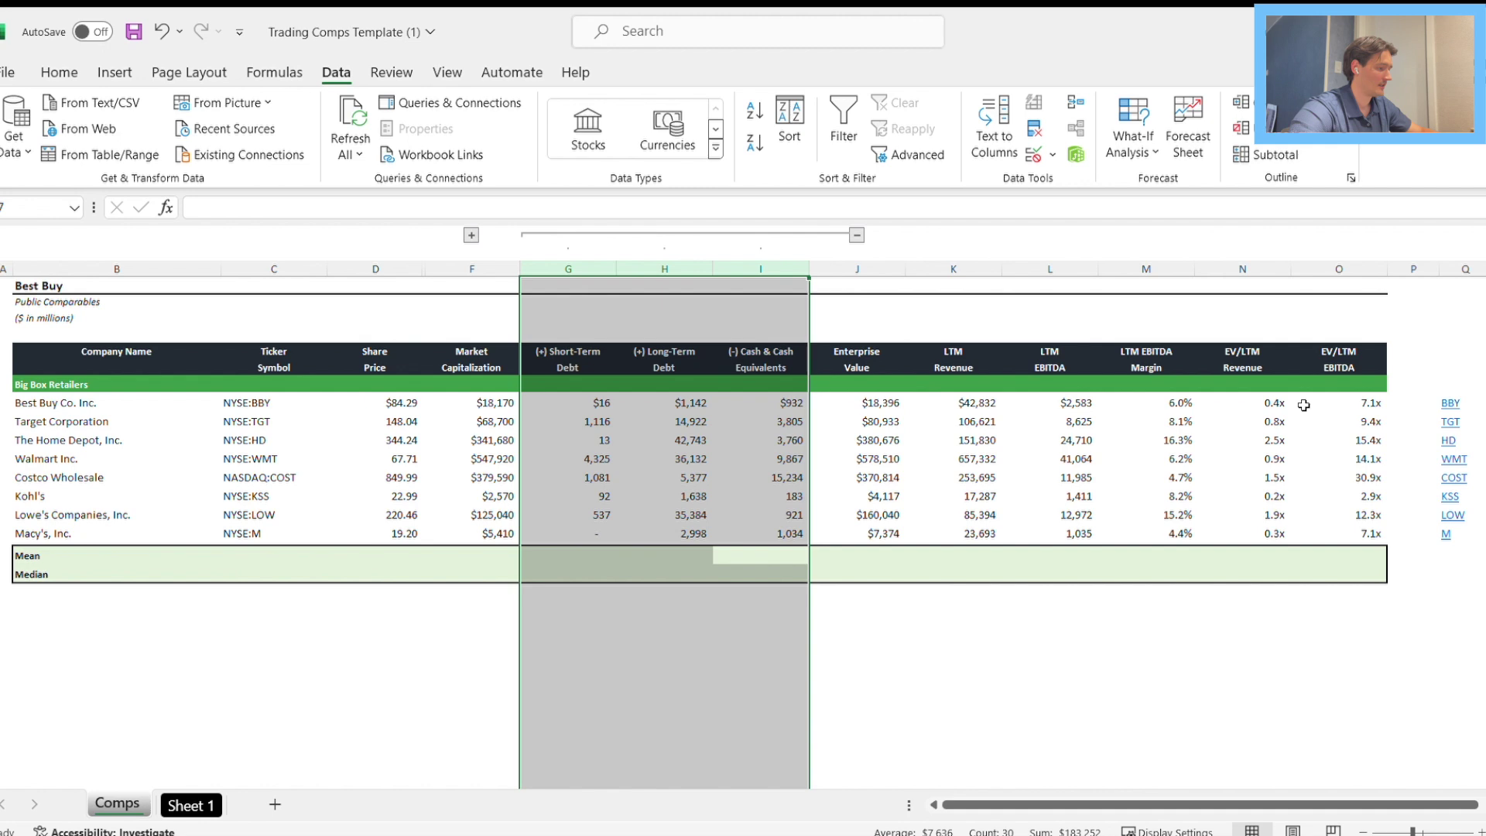
click(855, 234)
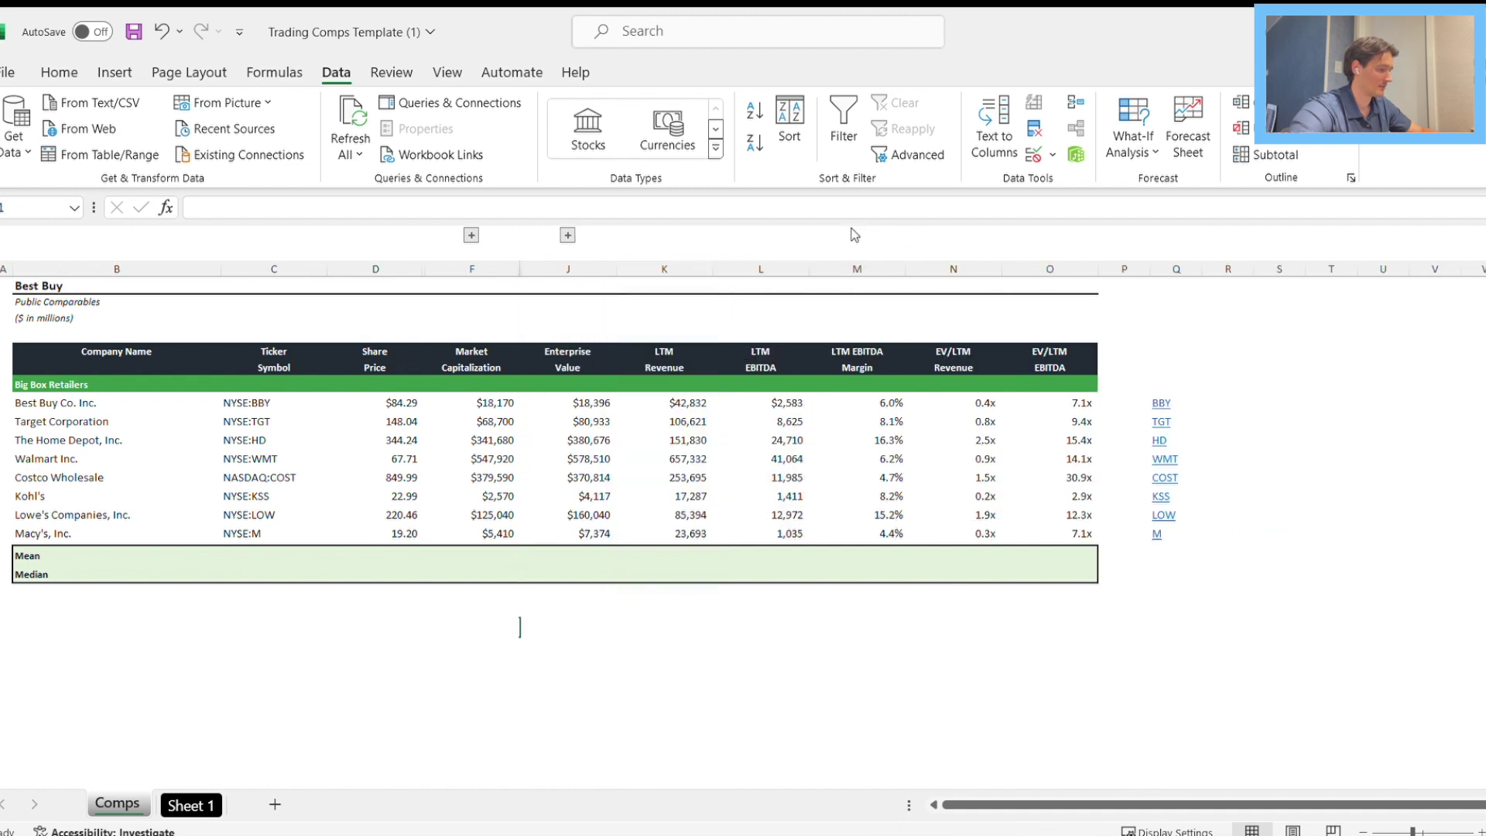
Fill Mean row D17:O17 with =AVERAGE(D8:D15), giving a $219.62 share price and 1.1x/12.4x multiples.
key(Left)
key(Left)
key(Left)
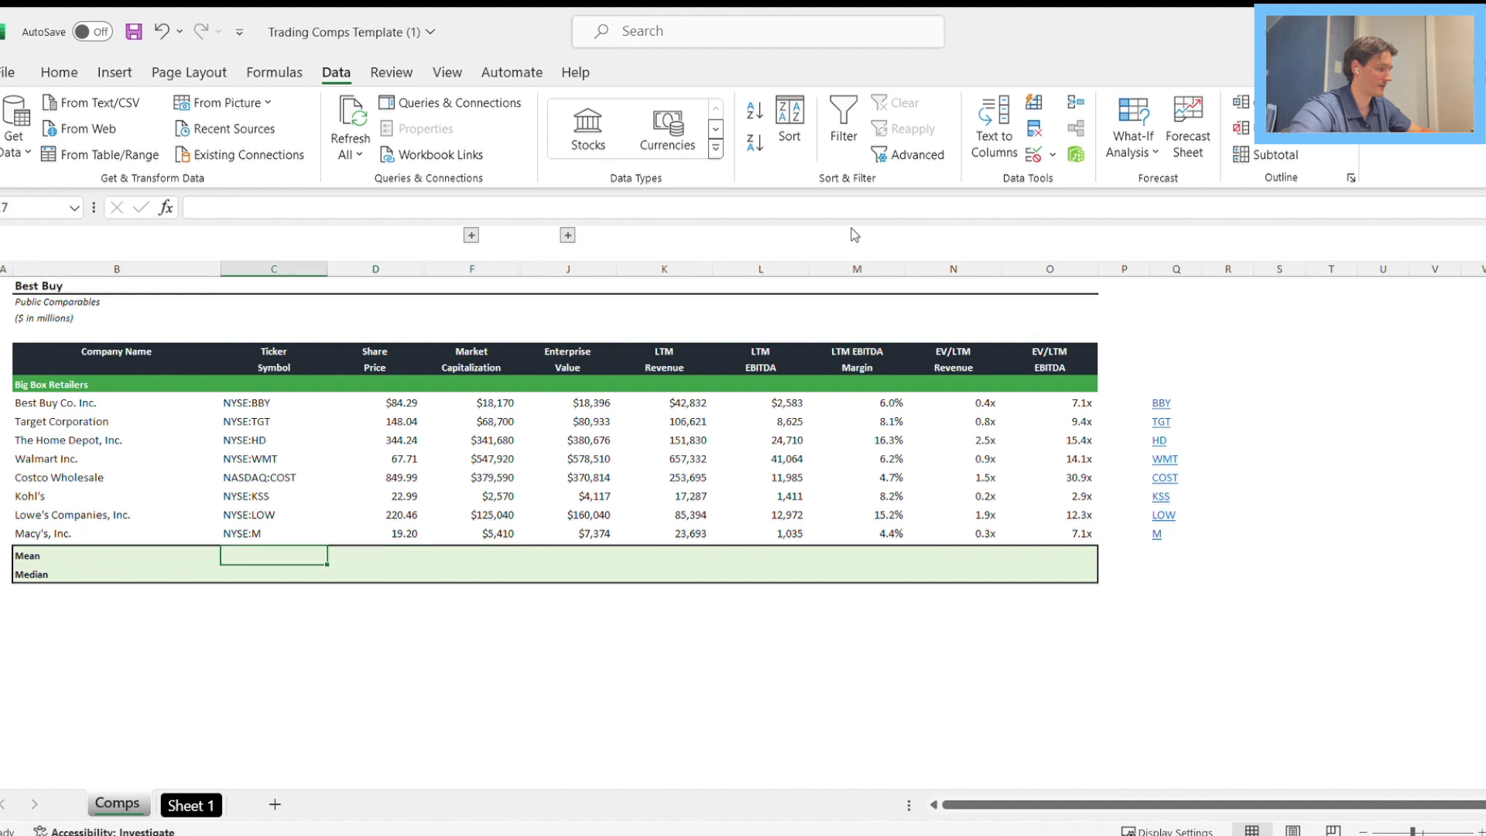
key(Right)
key(shift+Right)
key(shift+Right)
key(shift+Right)
key(shift+Right)
key(shift+Right)
key(shift+Right)
key(shift+Right)
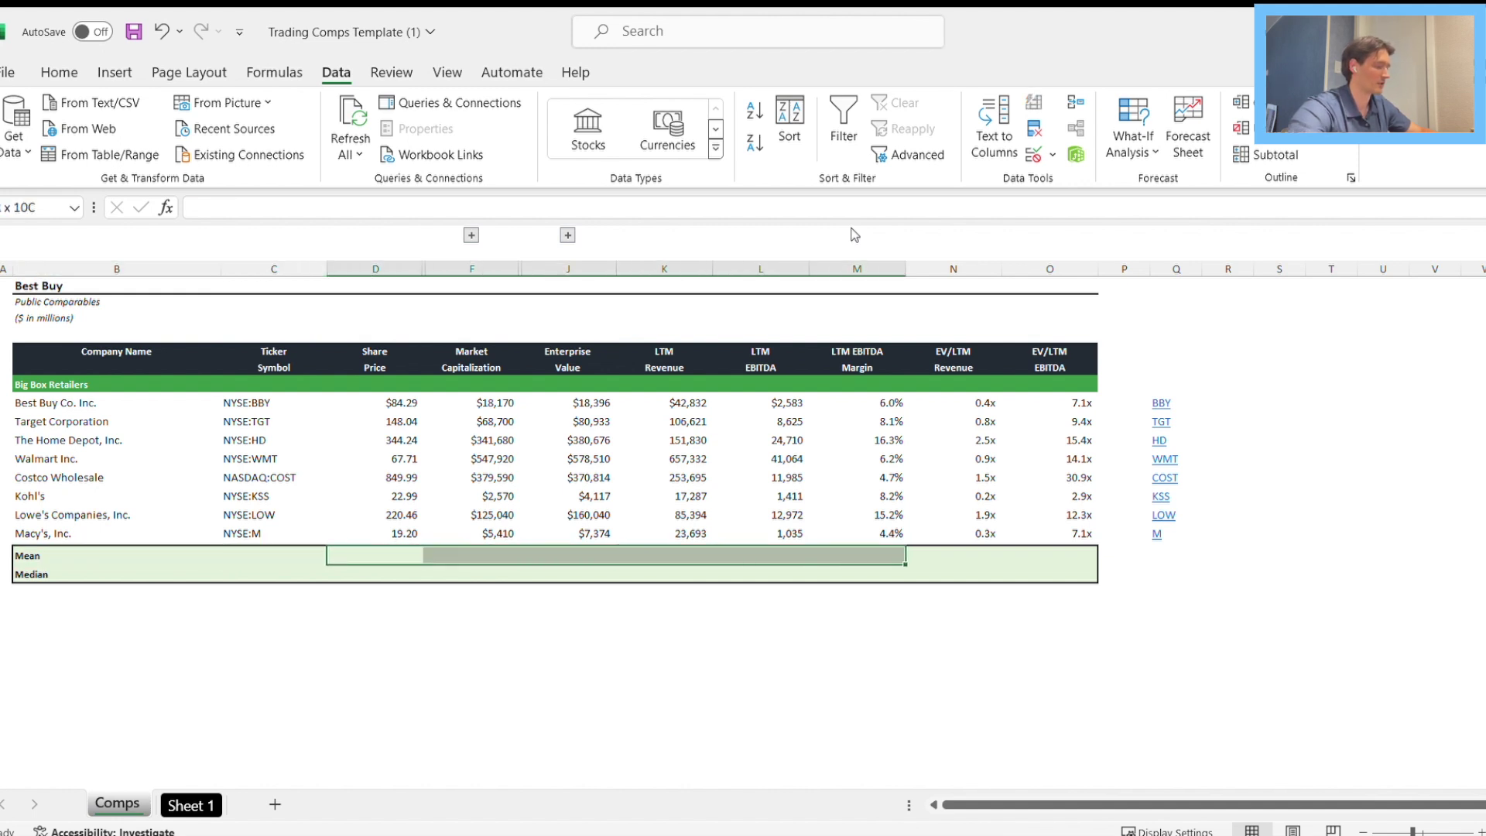
text(=a)
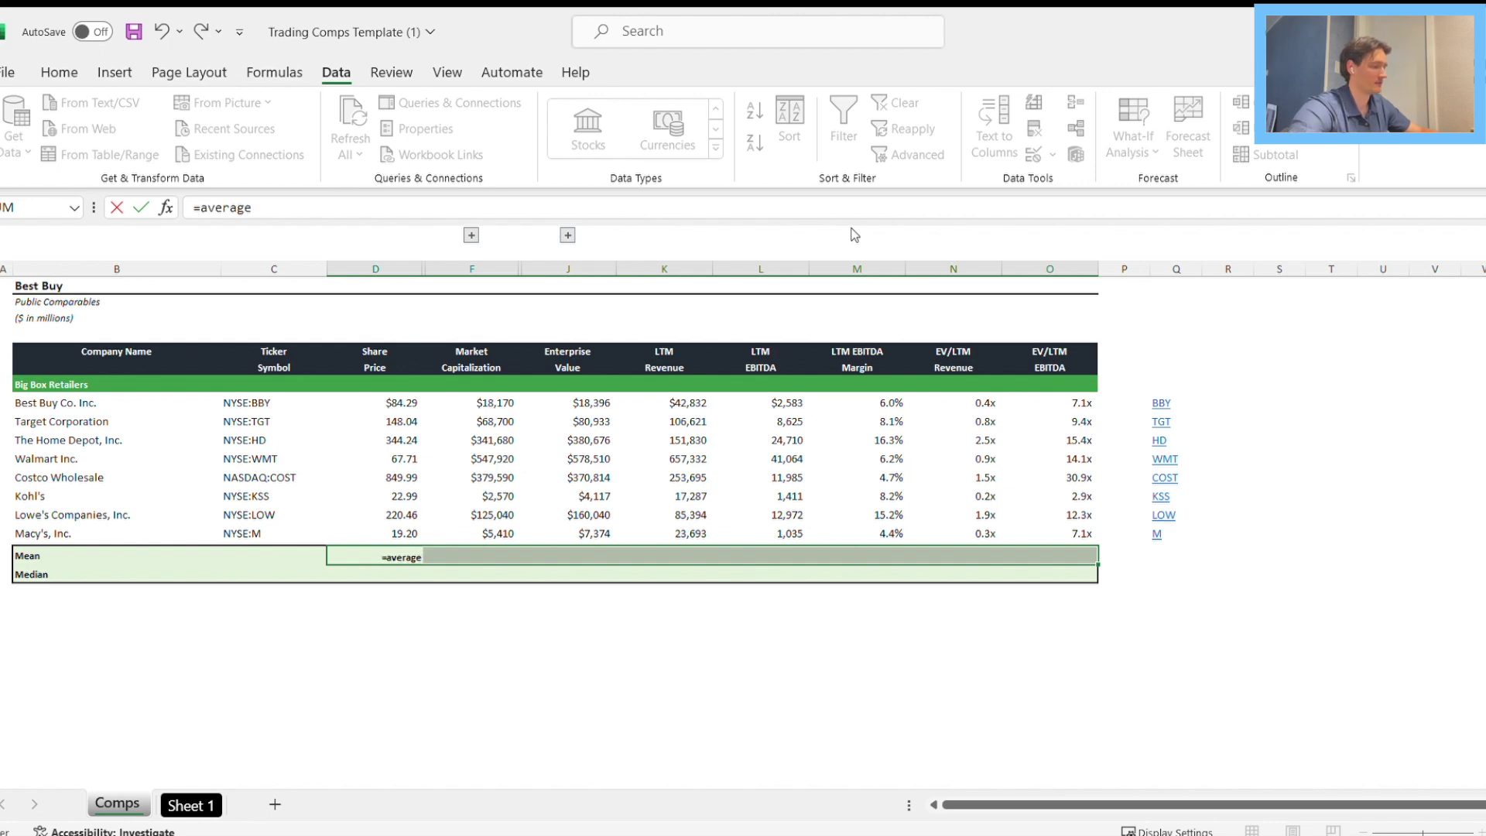
text(verage)
key(Tab)
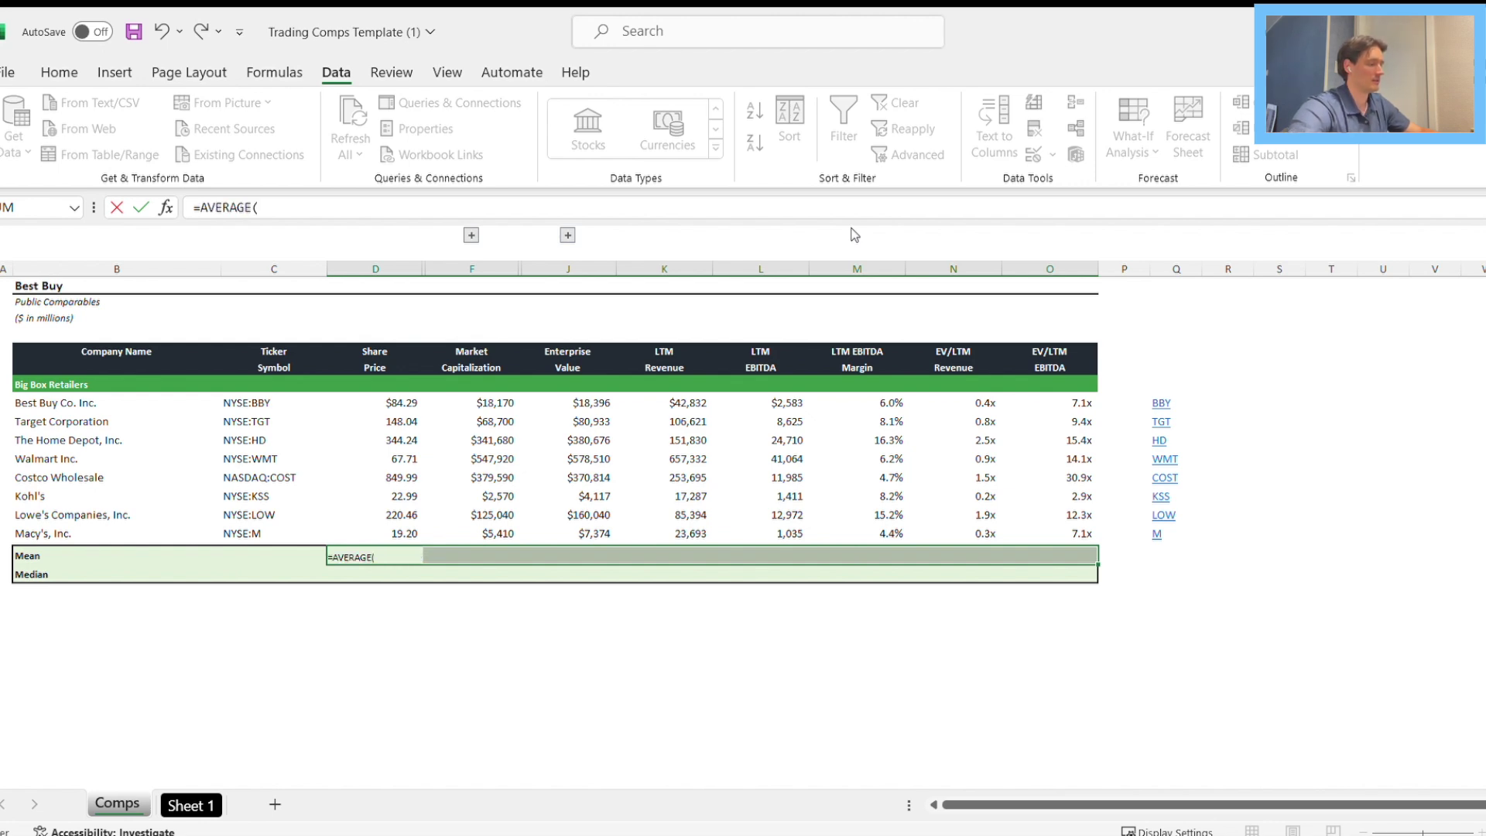
key(Up)
key(Up)
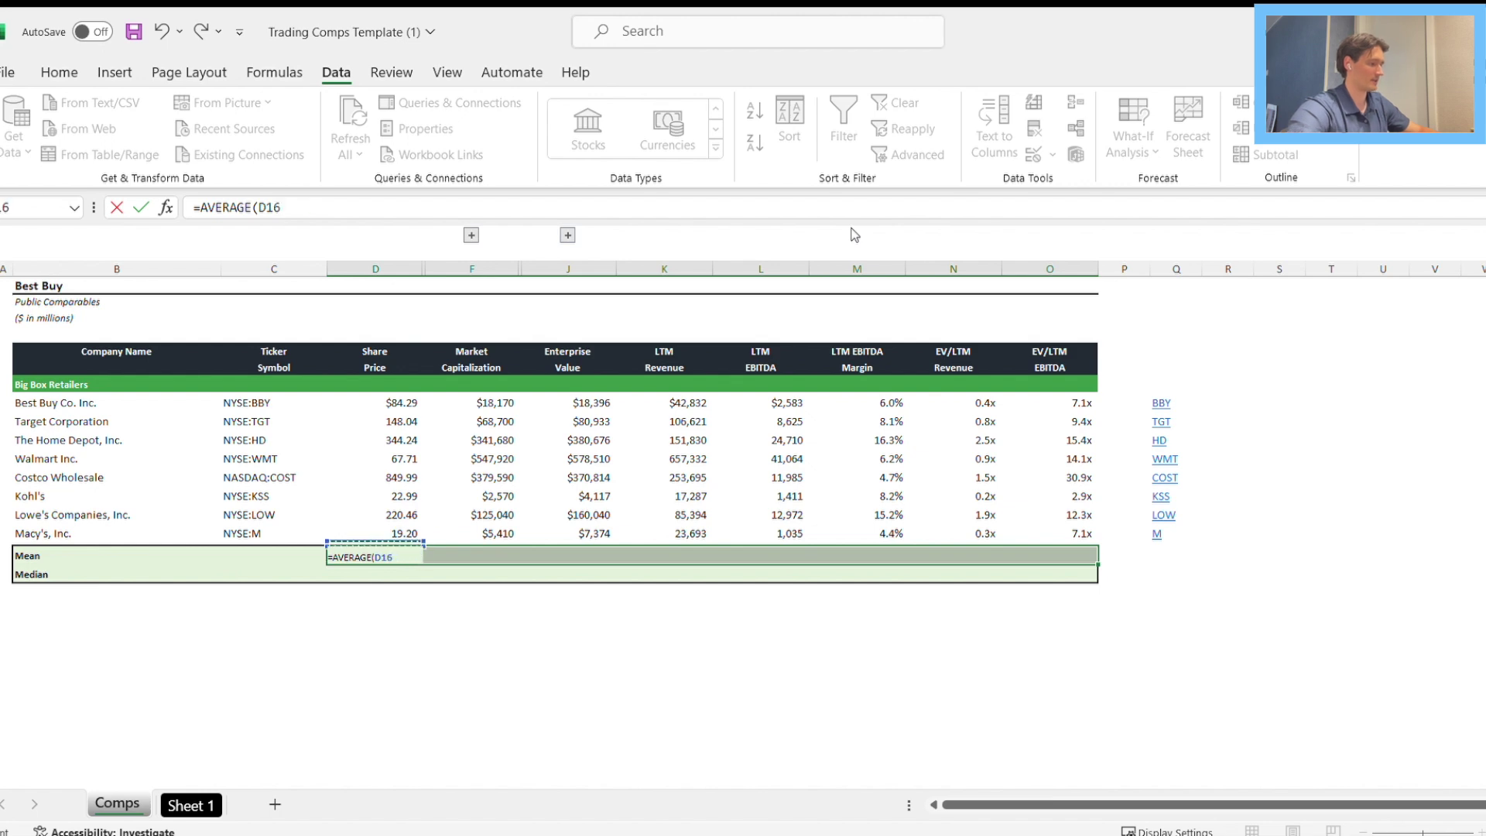
key(shift+Up)
key(shift+Up)
key(shift+Up)
key(shift+Up)
key(shift+Up)
key(shift+Up)
key(shift+Up)
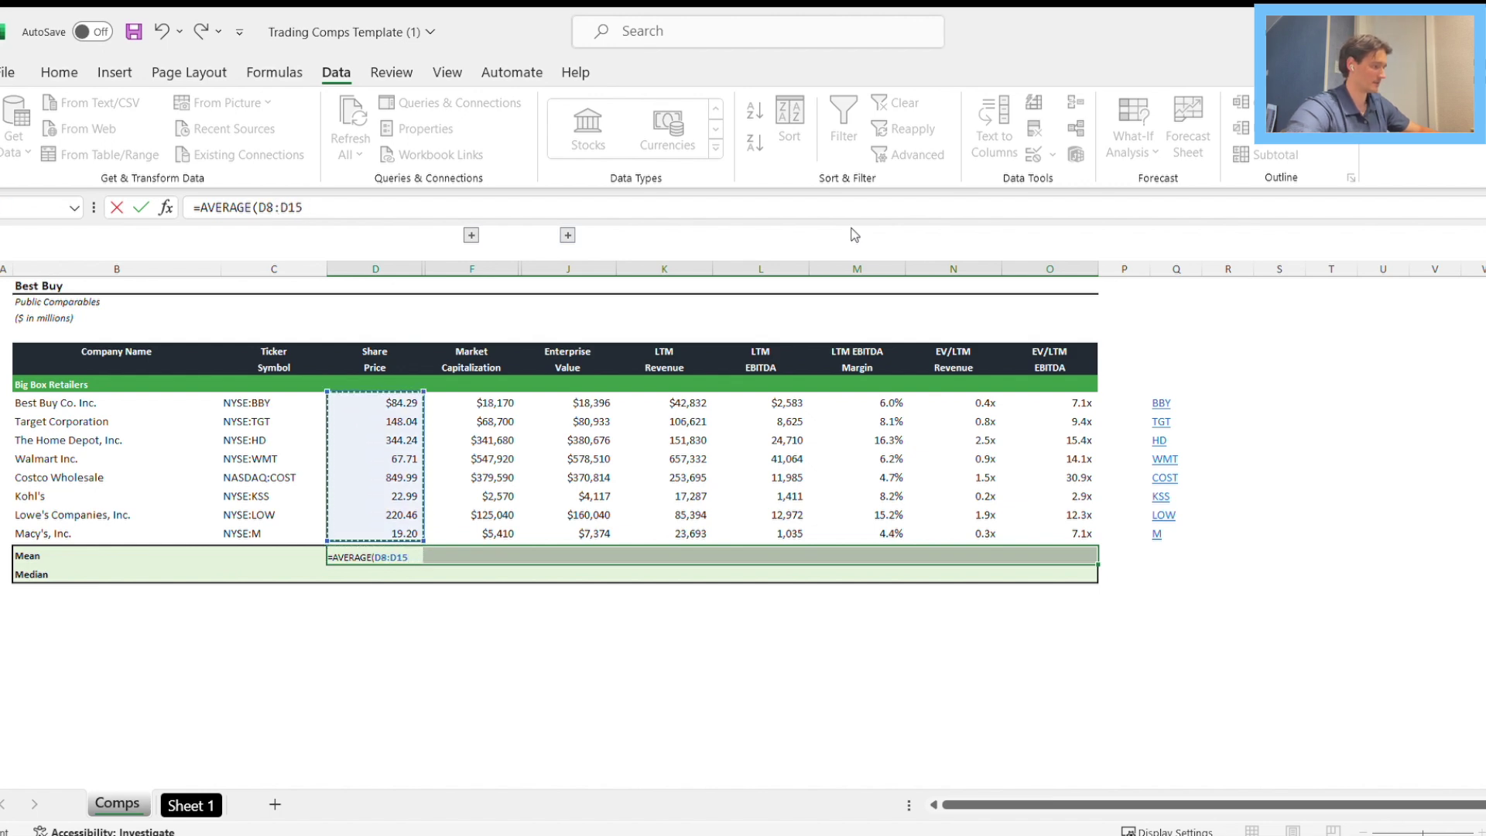
key(ctrl+Return)
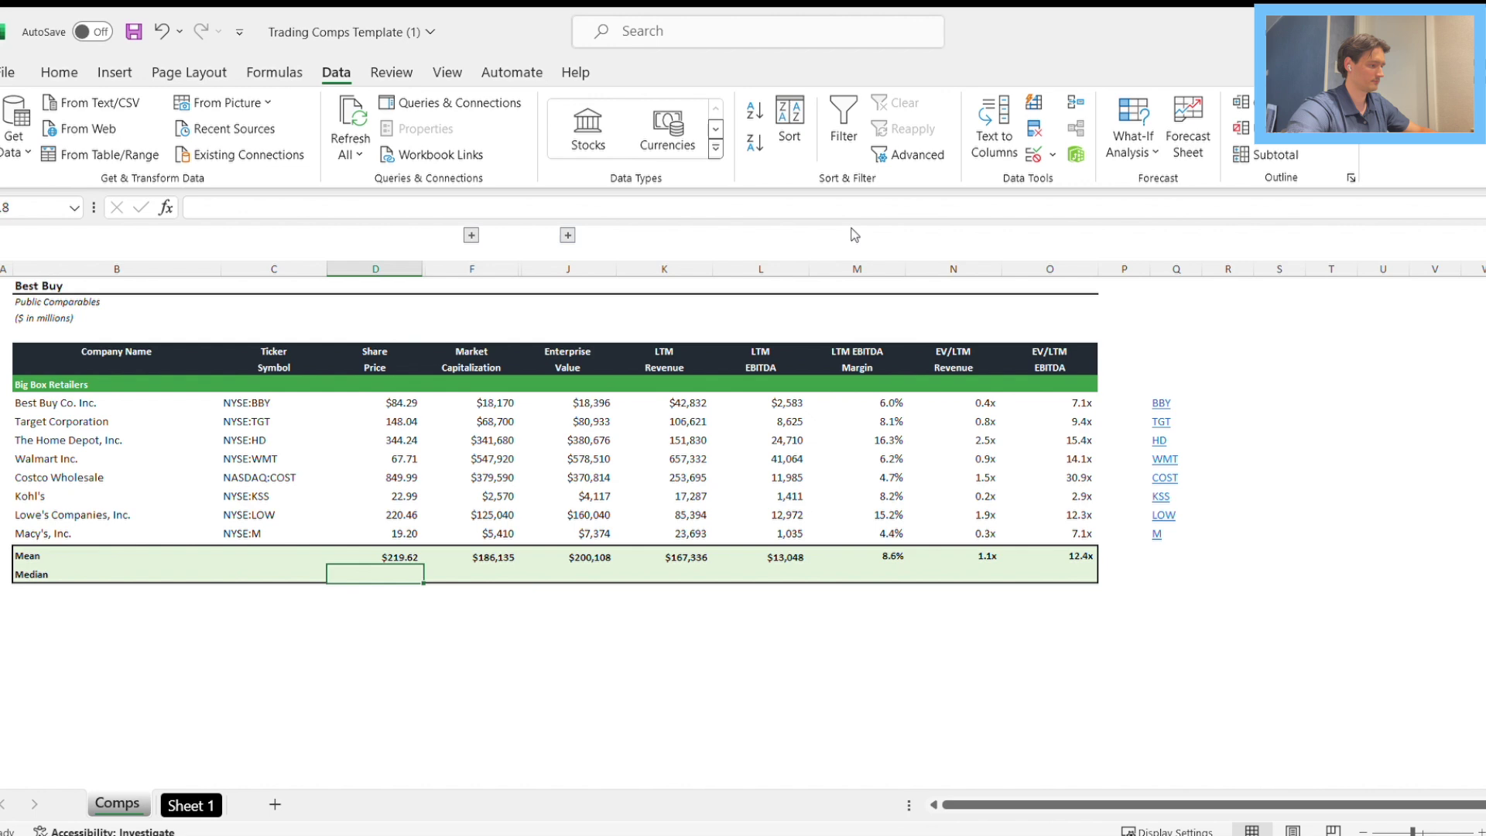
key(F2)
key(Tab)
key(Tab)
key(Tab)
key(Tab)
key(Tab)
key(Tab)
key(Tab)
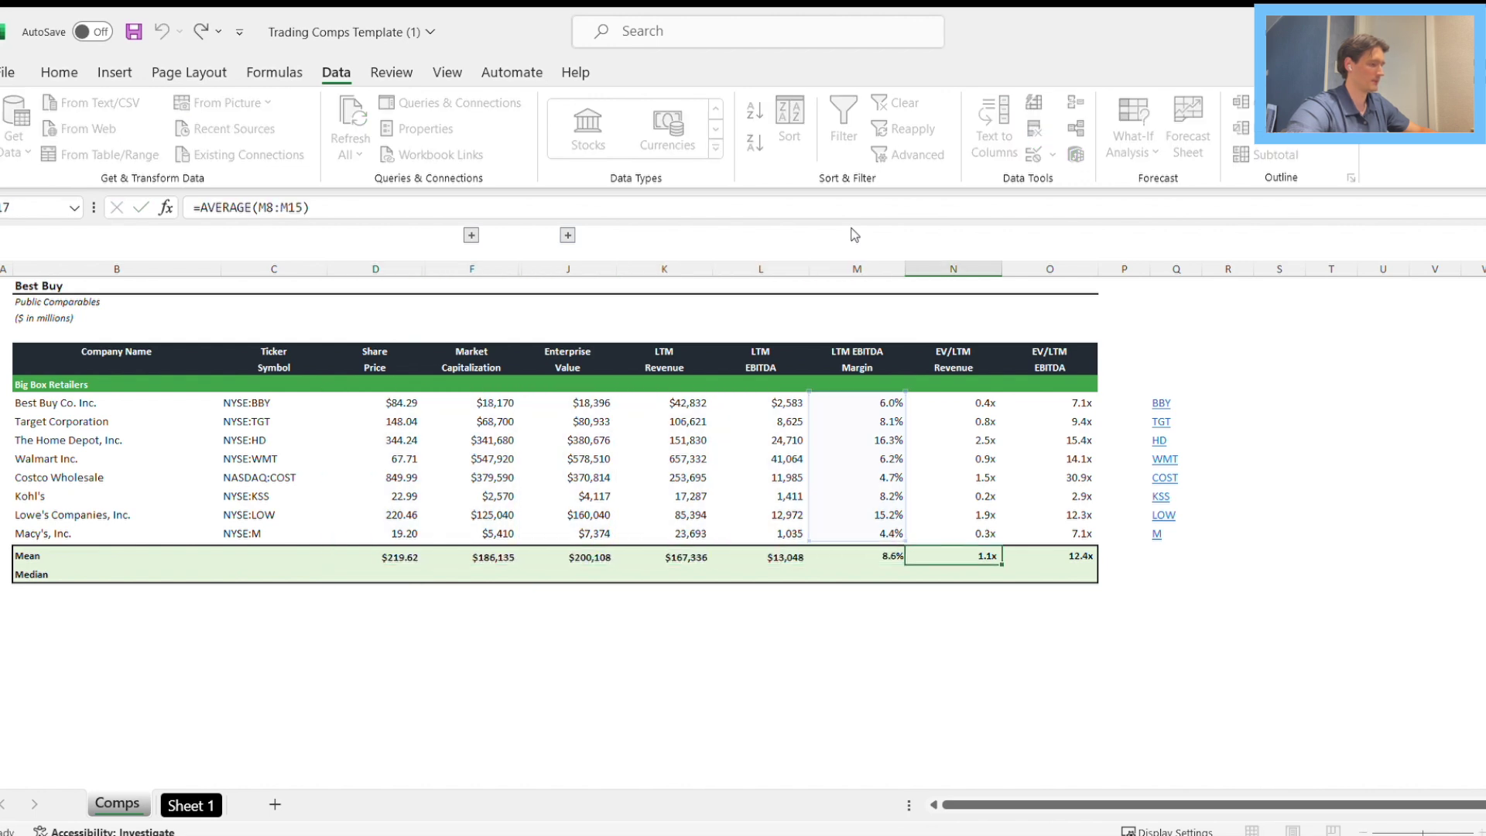
Start a =MEDIAN formula across Median row D18:O18, referencing the eight share prices.
key(Down)
key(Left)
key(Left)
key(Left)
key(Left)
key(Left)
key(Left)
key(Left)
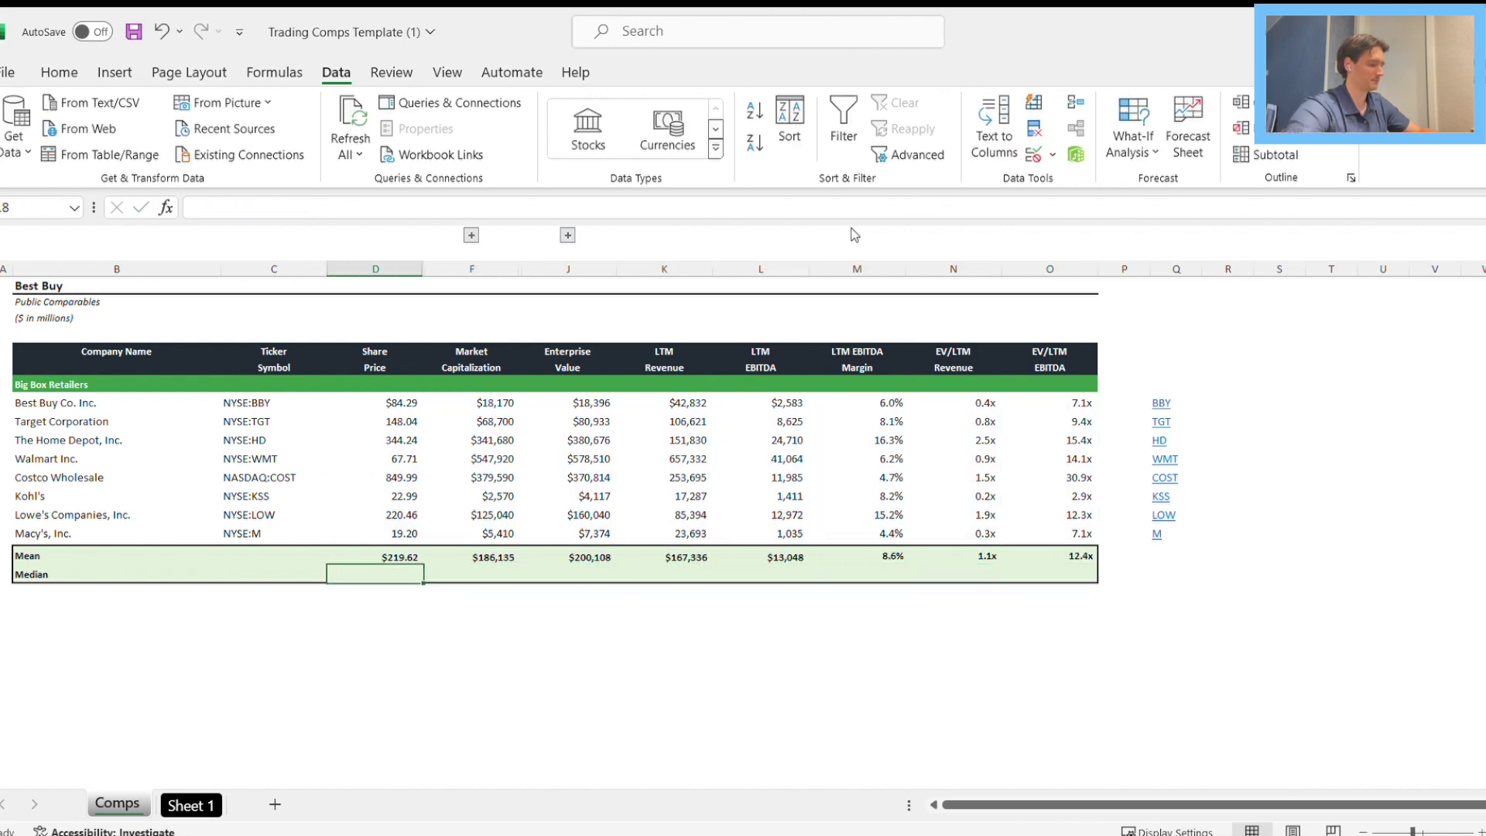
key(shift+Right)
key(shift+Right)
key(shift+Right)
key(shift+Right)
key(shift+Right)
key(shift+Right)
key(shift+Right)
text(=)
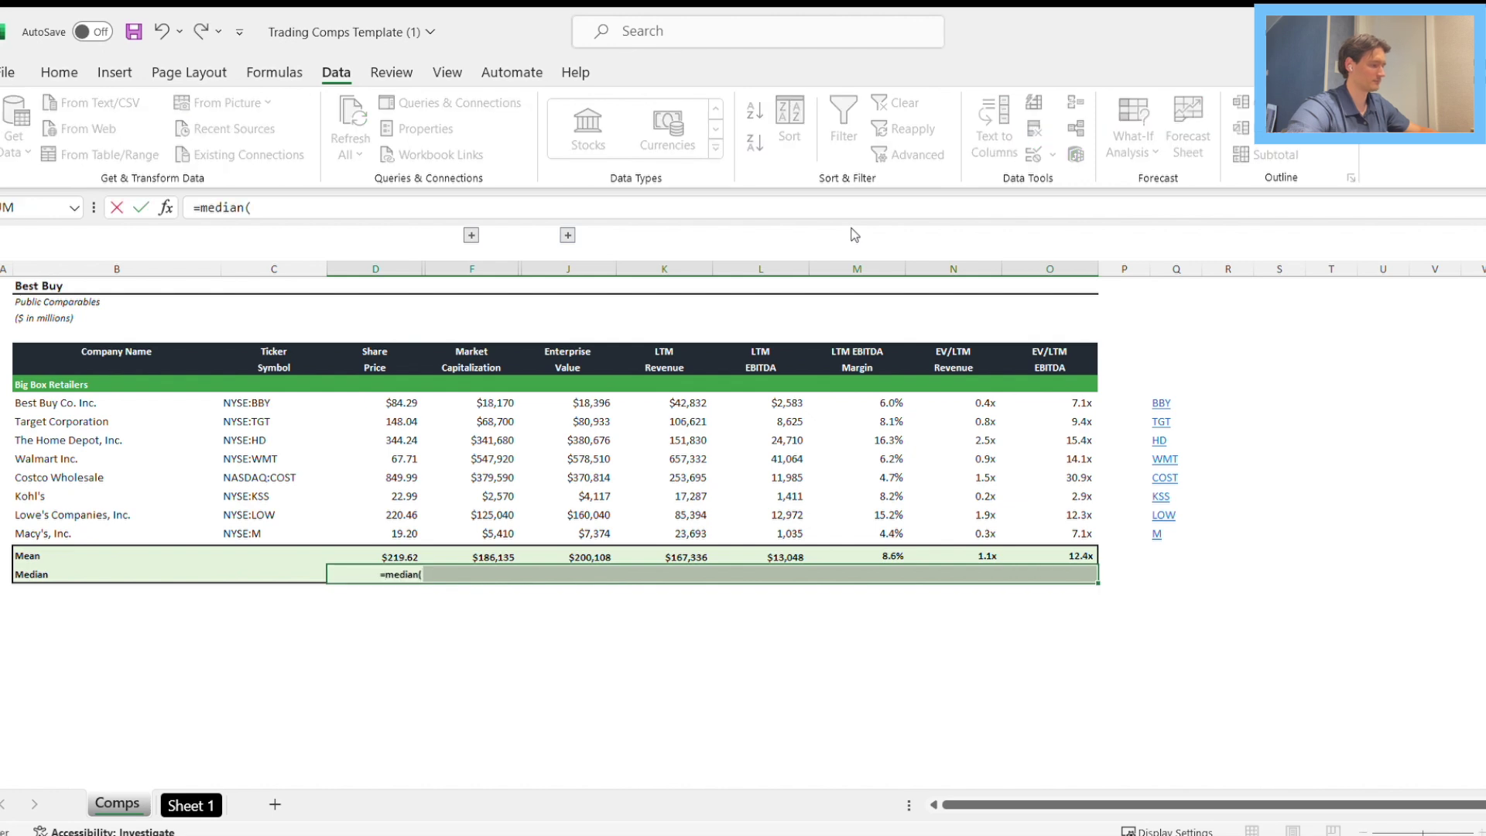
text(median()
key(Up)
key(Up)
key(Up)
key(ctrl+shift+Up)
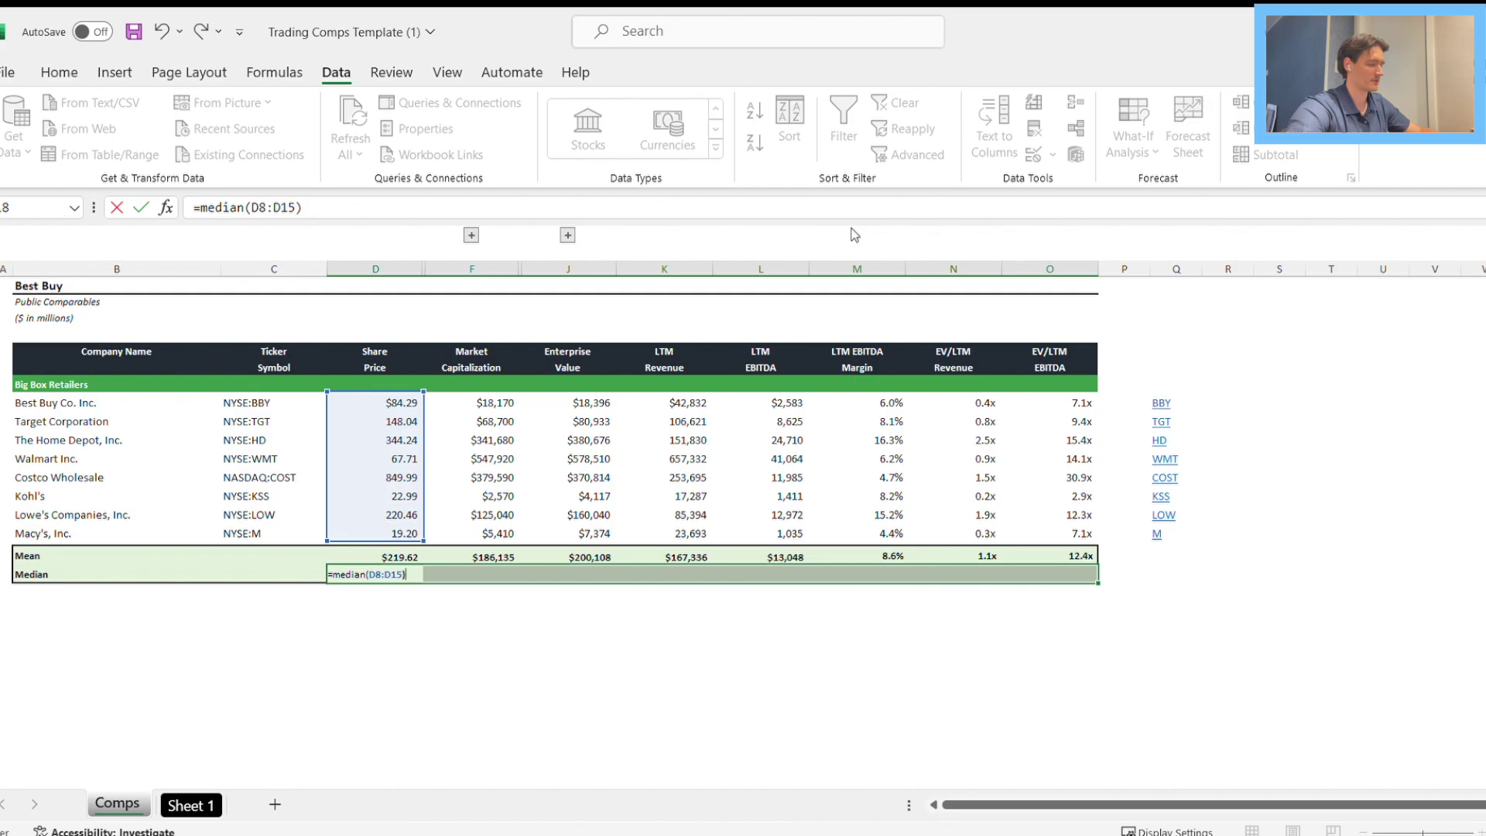